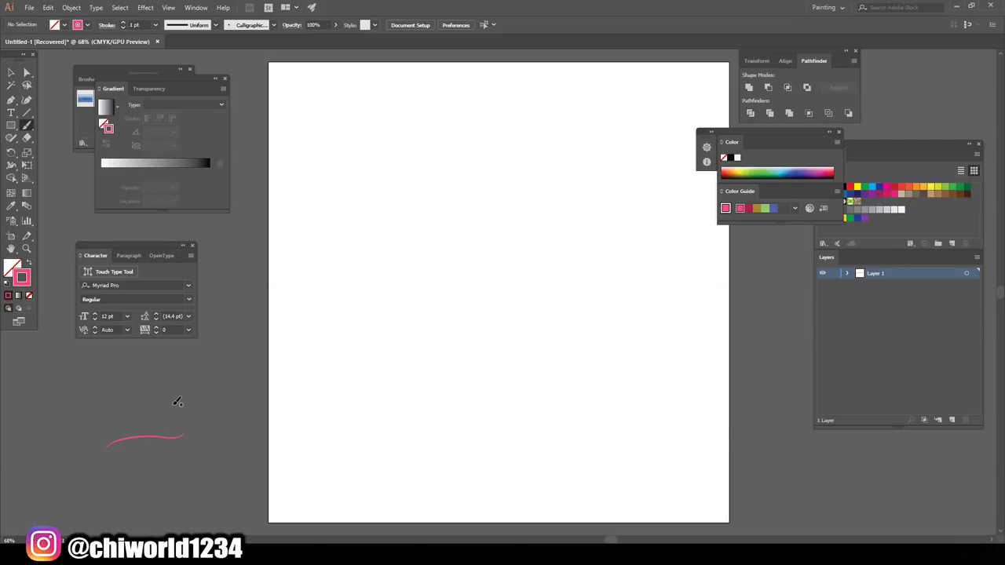
- Lower the brush opacity to 54% and sketch the first pink arcs of the face
click(336, 27)
drag(328, 39, 317, 37)
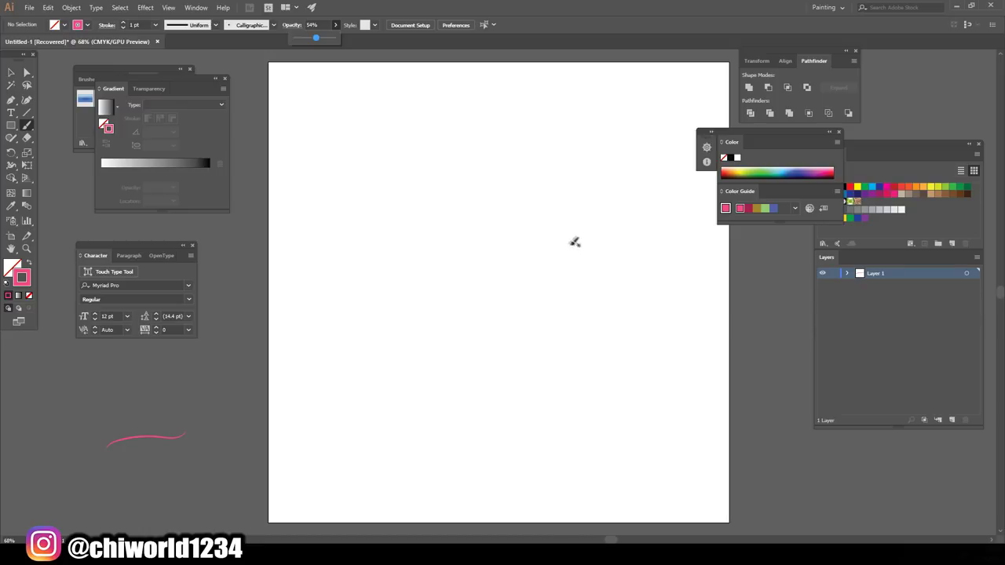
drag(570, 242, 521, 232)
drag(581, 242, 460, 218)
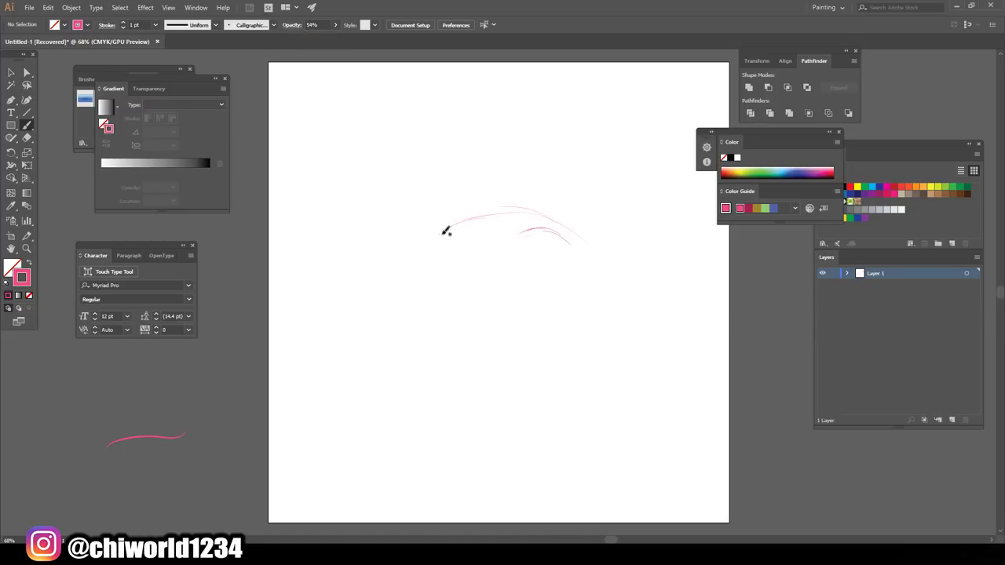
mouse_move(442, 253)
mouse_down()
mouse_move(463, 237)
mouse_move(460, 306)
mouse_move(502, 303)
mouse_move(471, 295)
mouse_up()
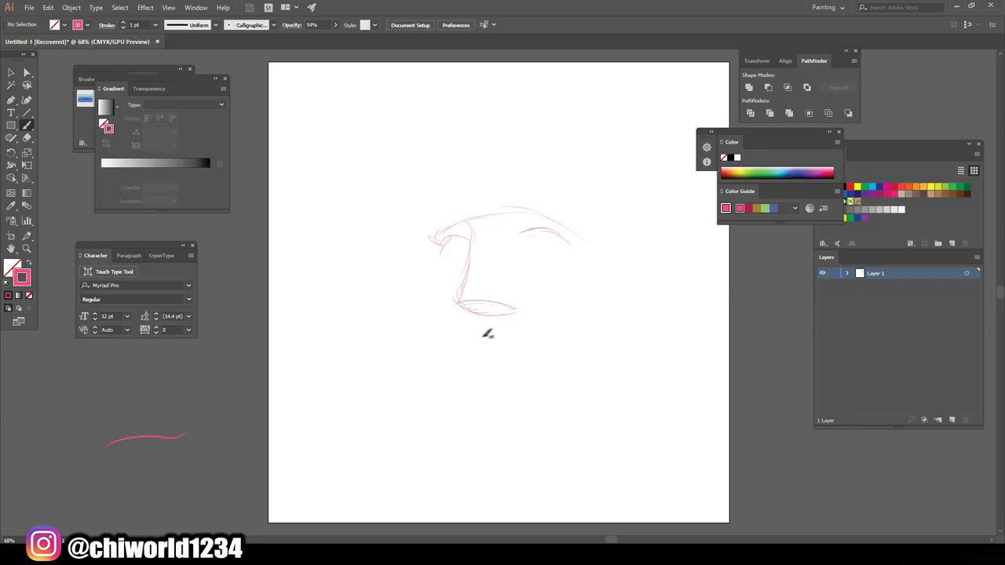
- Sketch the nose, cheek lines, forehead and arcs over the crown of the head
mouse_move(534, 335)
mouse_down()
mouse_move(478, 337)
mouse_move(496, 343)
mouse_move(488, 395)
mouse_up()
mouse_move(444, 320)
mouse_down()
mouse_move(465, 360)
mouse_move(421, 228)
mouse_move(464, 142)
mouse_up()
drag(436, 206, 556, 121)
mouse_move(653, 220)
mouse_down()
mouse_move(608, 140)
mouse_move(455, 161)
mouse_move(659, 196)
mouse_move(663, 235)
mouse_move(468, 154)
mouse_up()
mouse_move(433, 182)
mouse_down()
mouse_move(545, 112)
mouse_move(674, 191)
mouse_up()
- Sketch the ear on the right, the jawline down to the chin, and the mouth line
drag(643, 276, 649, 353)
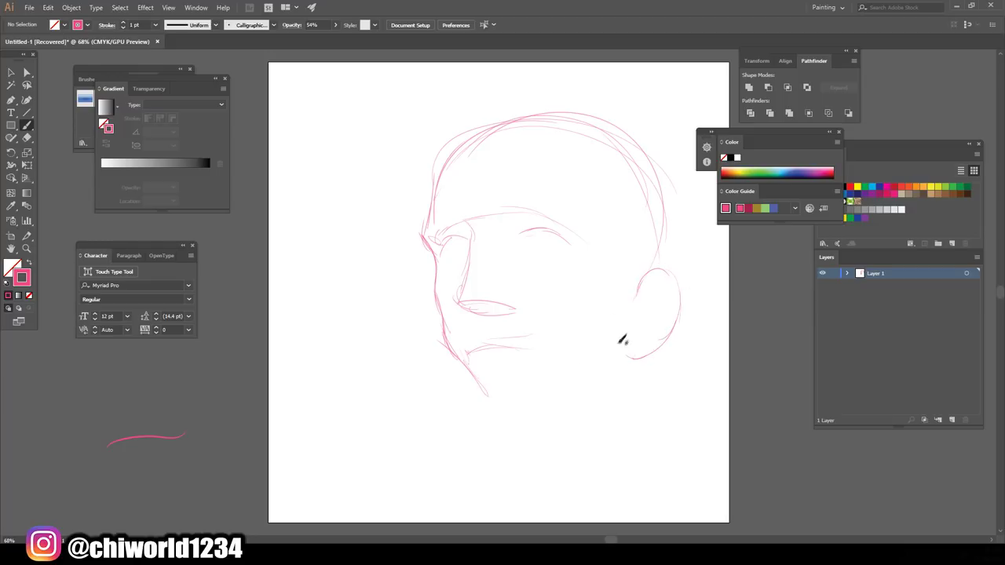
drag(624, 330, 529, 428)
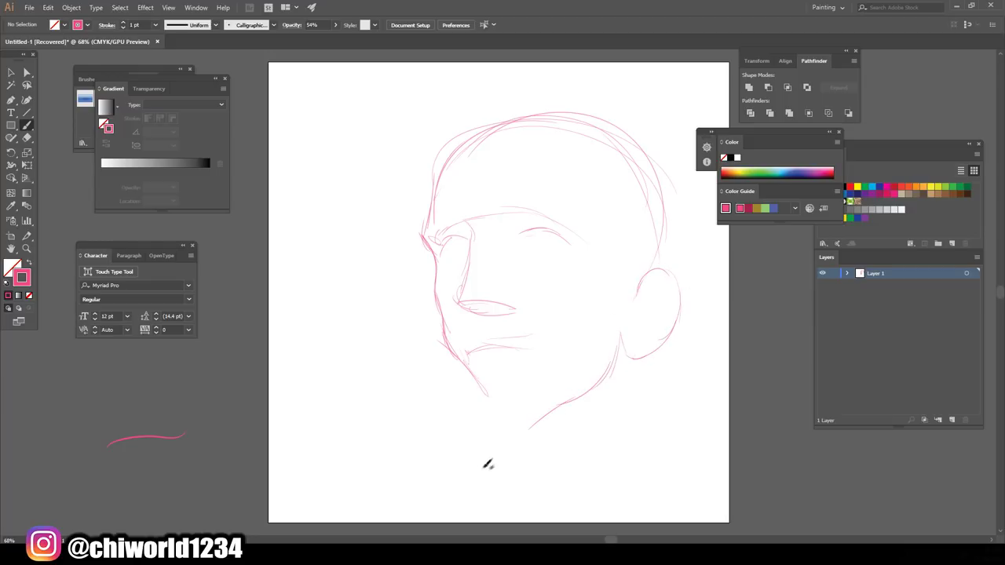
mouse_move(577, 393)
mouse_down()
mouse_move(521, 415)
mouse_move(496, 410)
mouse_move(489, 382)
mouse_up()
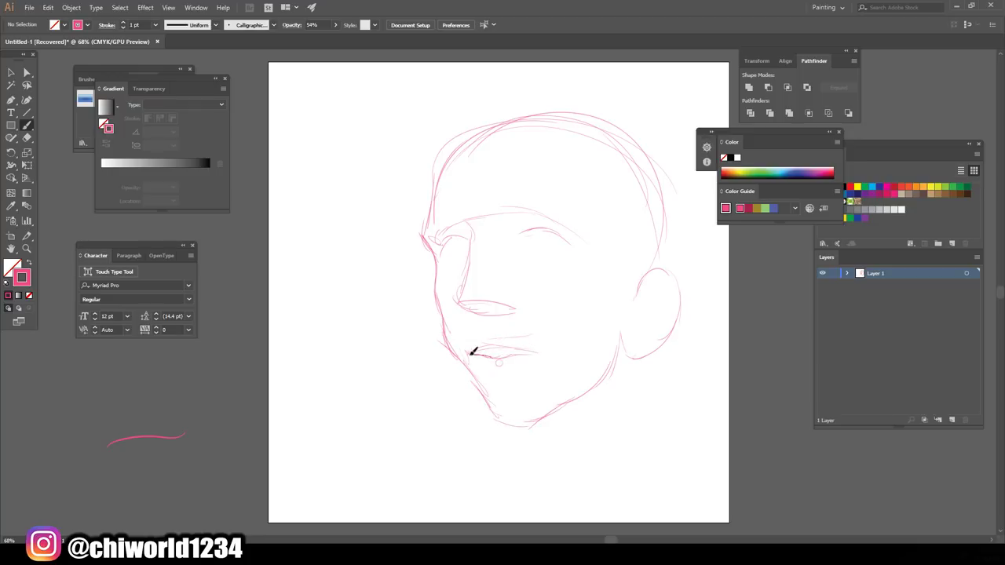
drag(482, 355, 523, 354)
- Sketch the wavy upper lip, the lower lip curve, the nostril and the nose's left side
mouse_move(544, 359)
mouse_down()
mouse_move(494, 377)
mouse_move(543, 359)
mouse_up()
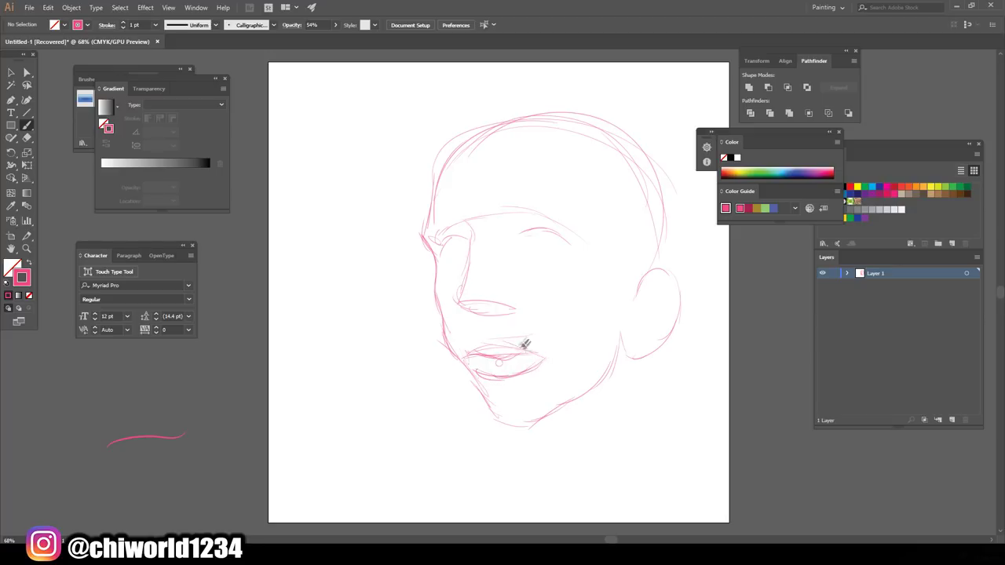
drag(497, 344, 465, 351)
drag(526, 390, 477, 379)
mouse_move(489, 307)
mouse_down()
mouse_move(519, 312)
mouse_move(521, 291)
mouse_move(491, 289)
mouse_move(467, 303)
mouse_up()
mouse_move(471, 262)
mouse_down()
mouse_move(469, 307)
mouse_move(464, 300)
mouse_up()
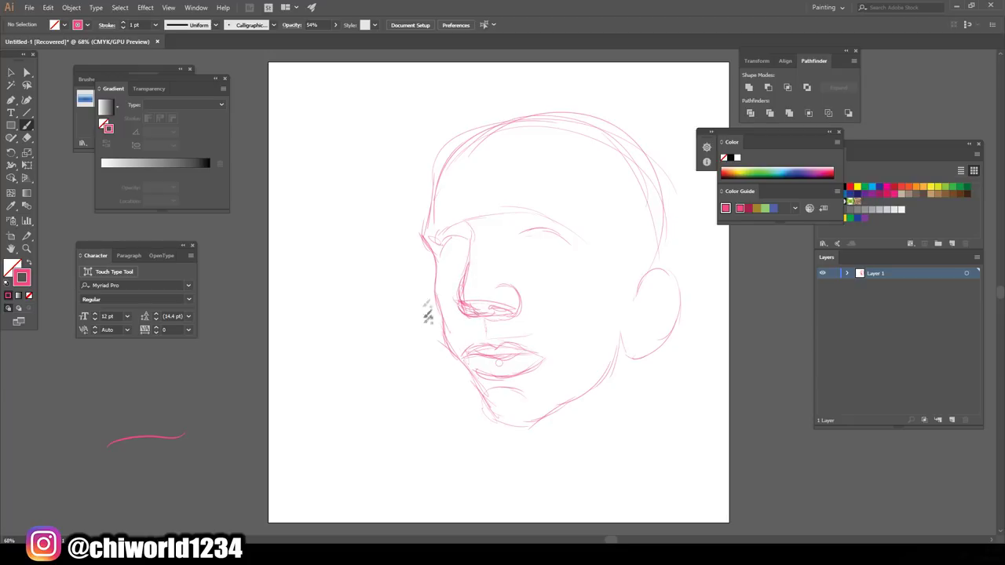
- Add the closed eye outline, the right brow, and sketchy lines along both cheeks
mouse_move(574, 240)
mouse_down()
mouse_move(554, 227)
mouse_move(516, 234)
mouse_up()
mouse_move(532, 238)
mouse_down()
mouse_move(562, 241)
mouse_move(550, 243)
mouse_up()
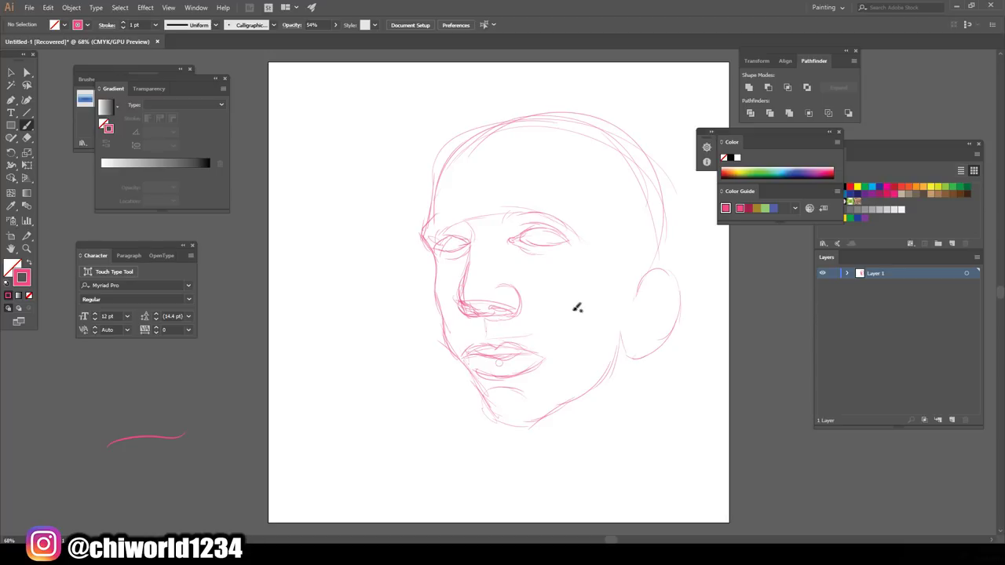
drag(619, 262, 594, 321)
drag(454, 345, 470, 369)
mouse_move(449, 318)
mouse_down()
mouse_move(462, 360)
mouse_move(436, 290)
mouse_up()
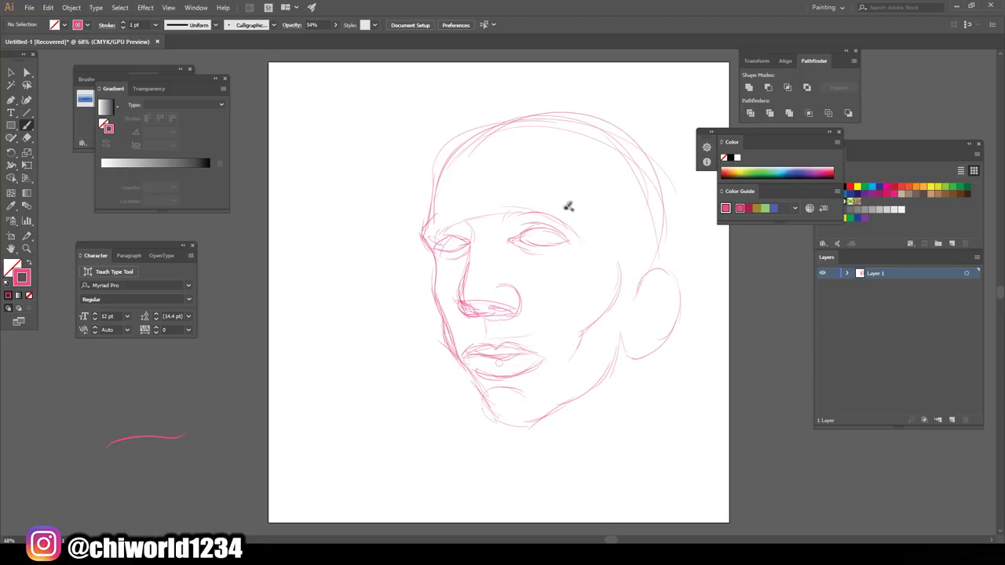
mouse_move(583, 229)
mouse_down()
mouse_move(550, 197)
mouse_move(592, 225)
mouse_move(562, 189)
mouse_move(581, 224)
mouse_move(518, 209)
mouse_up()
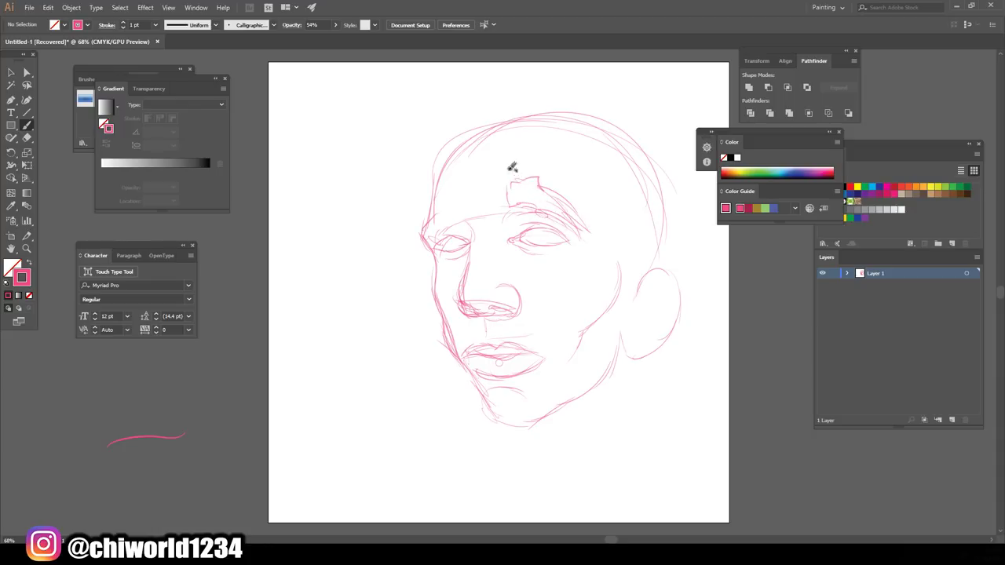
- Sketch the left brow, the moustache above the lip, and the chin outline
mouse_move(449, 188)
mouse_down()
mouse_move(427, 207)
mouse_move(419, 247)
mouse_up()
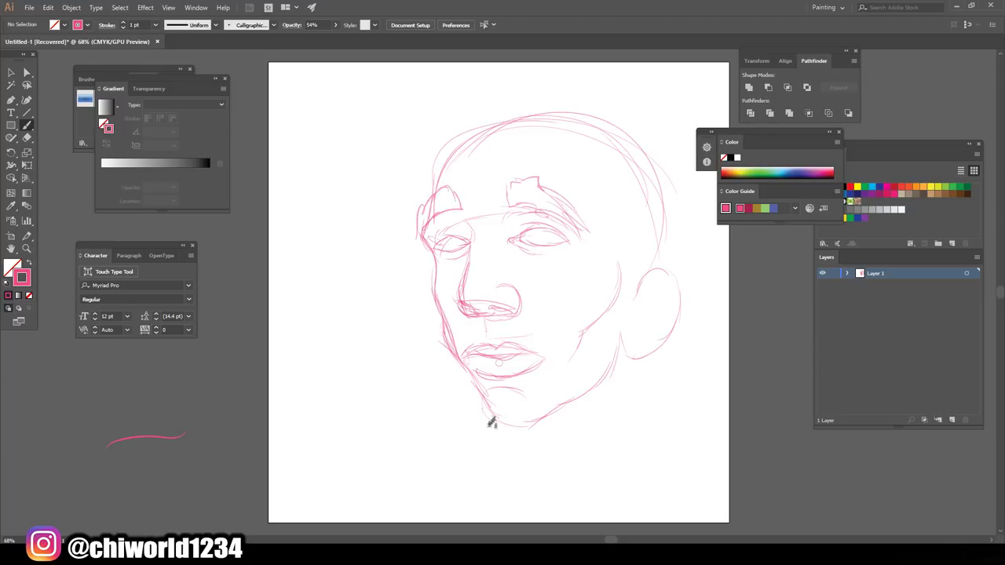
drag(541, 355, 507, 334)
drag(454, 353, 480, 333)
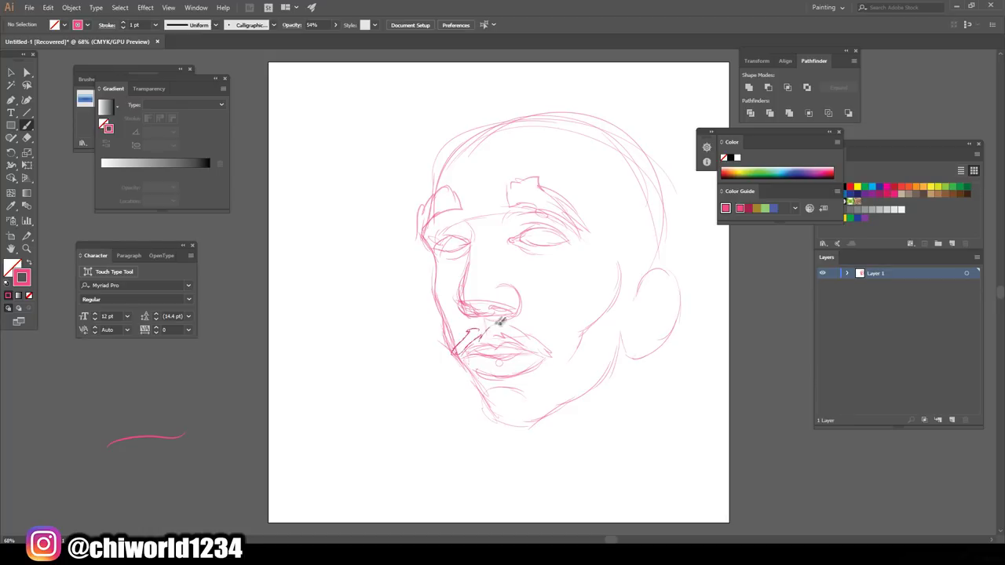
mouse_move(552, 350)
mouse_down()
mouse_move(547, 395)
mouse_move(491, 417)
mouse_up()
mouse_move(473, 373)
mouse_down()
mouse_move(540, 383)
mouse_move(603, 358)
mouse_move(559, 455)
mouse_move(493, 416)
mouse_up()
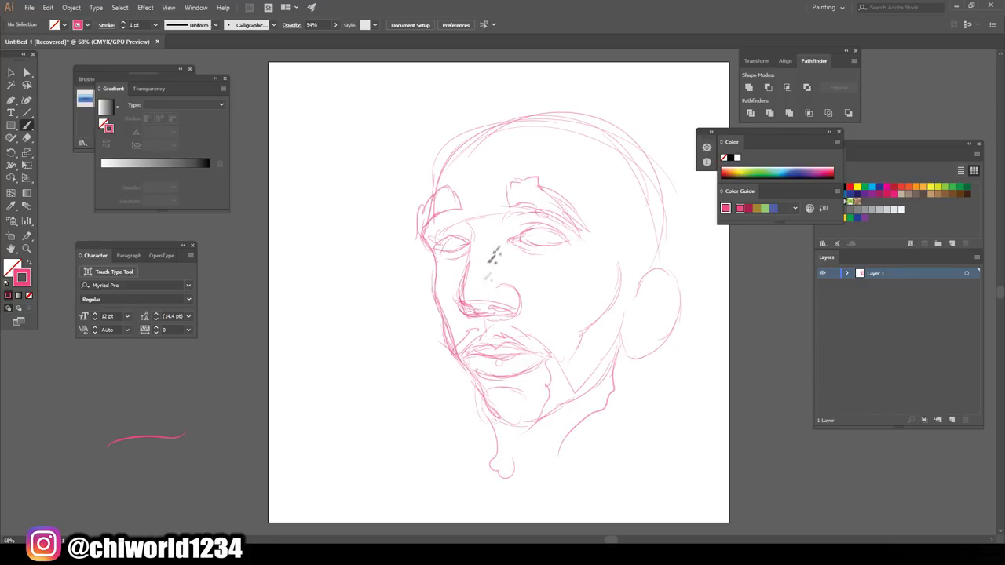
- Sketch hair arcs over the head's top and right side, inner ear lines and brow marks
mouse_move(644, 269)
mouse_down()
mouse_move(624, 190)
mouse_move(641, 160)
mouse_move(544, 117)
mouse_move(522, 128)
mouse_up()
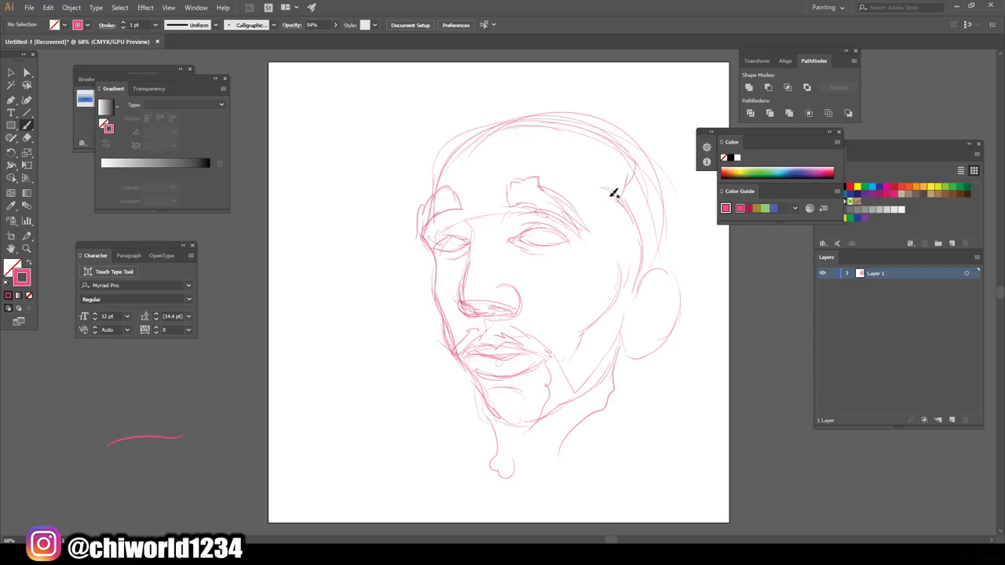
mouse_move(614, 183)
mouse_down()
mouse_move(594, 135)
mouse_move(493, 130)
mouse_move(446, 155)
mouse_move(522, 107)
mouse_up()
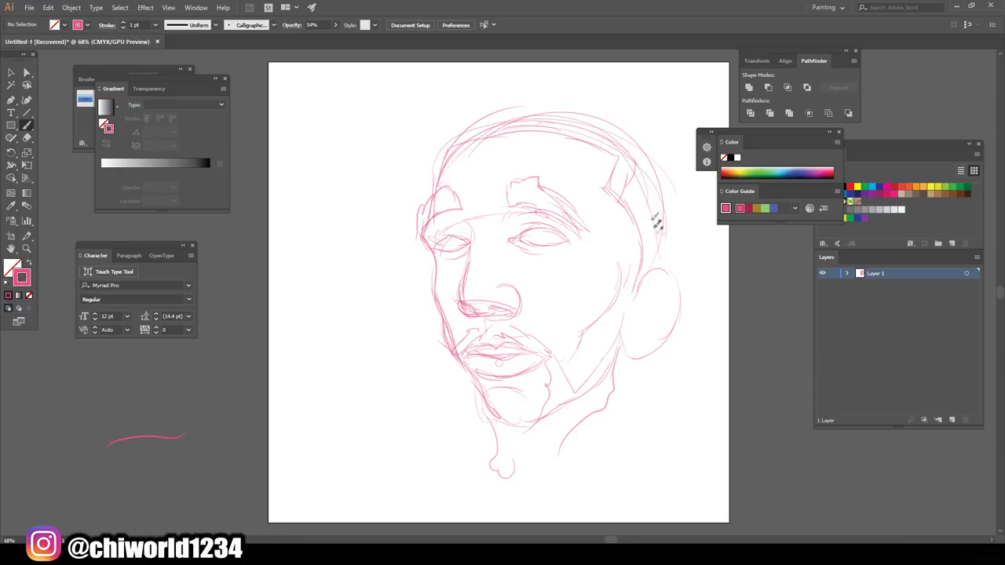
mouse_move(654, 265)
mouse_down()
mouse_move(696, 168)
mouse_move(685, 138)
mouse_move(598, 93)
mouse_move(485, 85)
mouse_move(435, 146)
mouse_up()
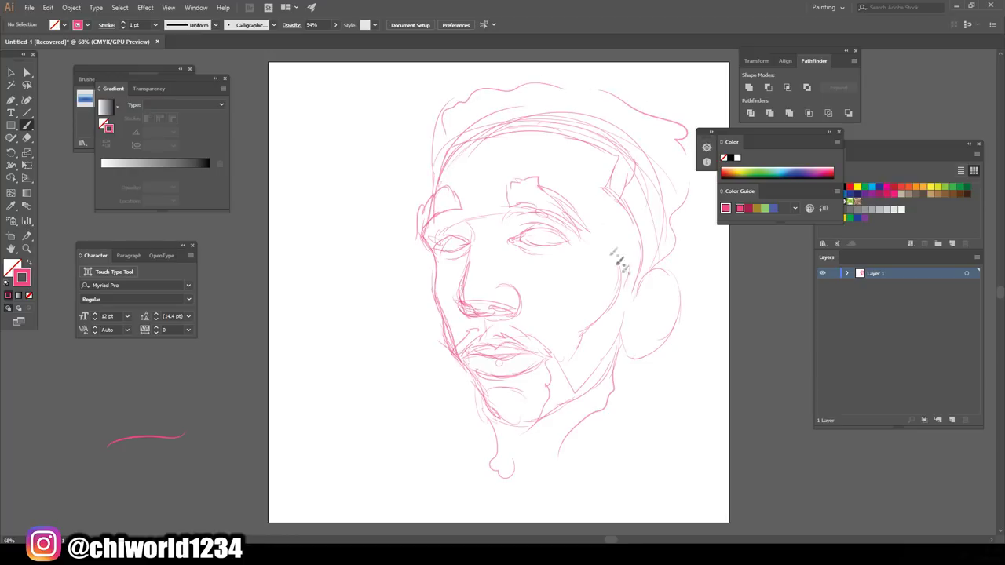
mouse_move(628, 327)
mouse_down()
mouse_move(671, 276)
mouse_move(679, 323)
mouse_up()
drag(659, 322, 649, 304)
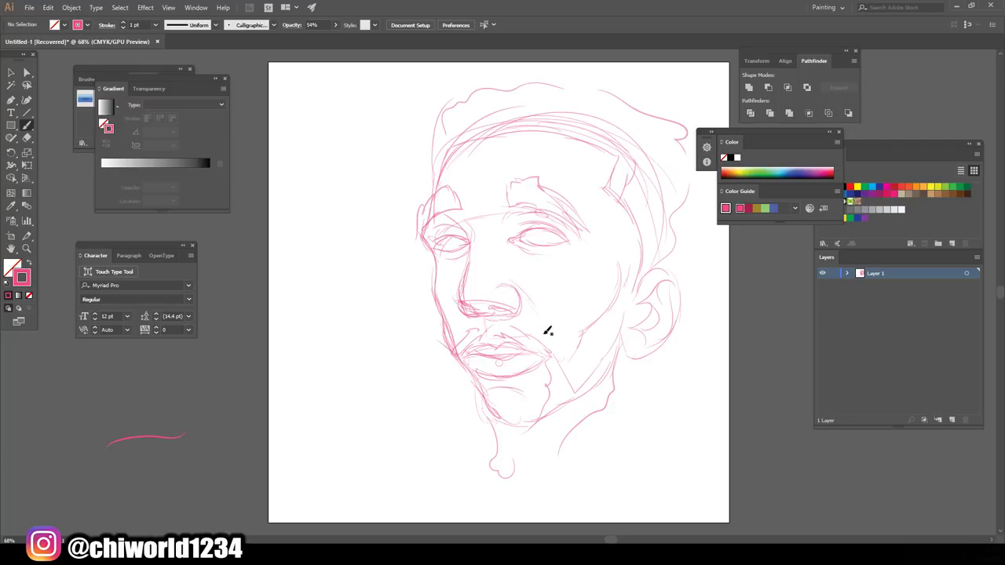
drag(494, 196, 500, 161)
drag(503, 225, 506, 227)
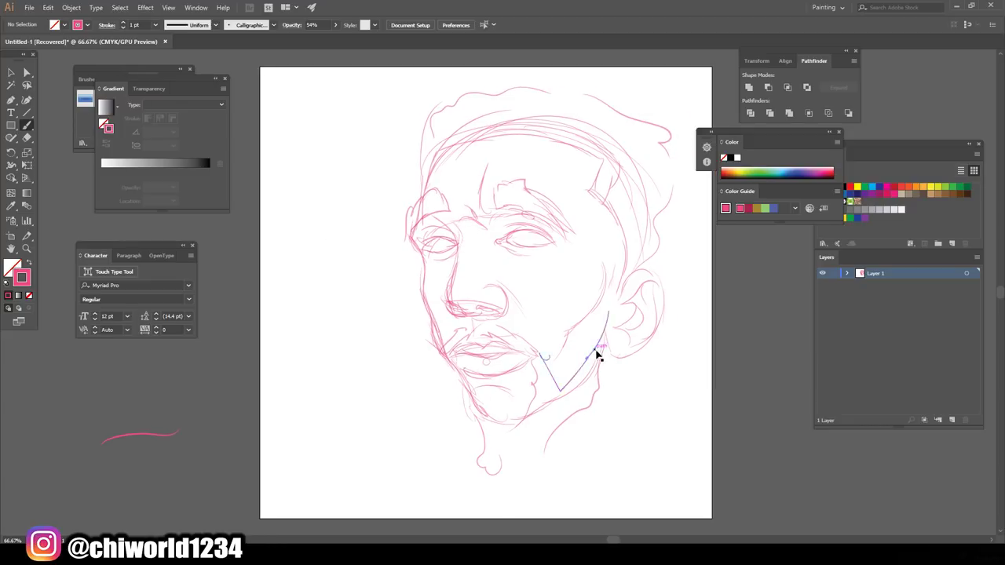
scroll(597, 352, up, 3)
- Zoom in and brush a pink iris into the right eye
scroll(590, 352, up, 2)
scroll(590, 353, left, 2)
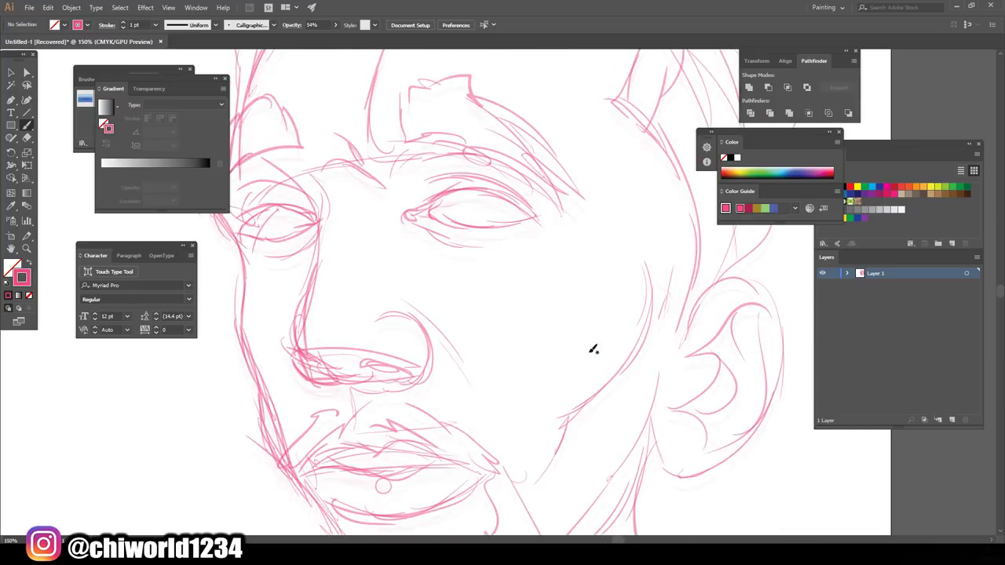
drag(492, 236, 479, 202)
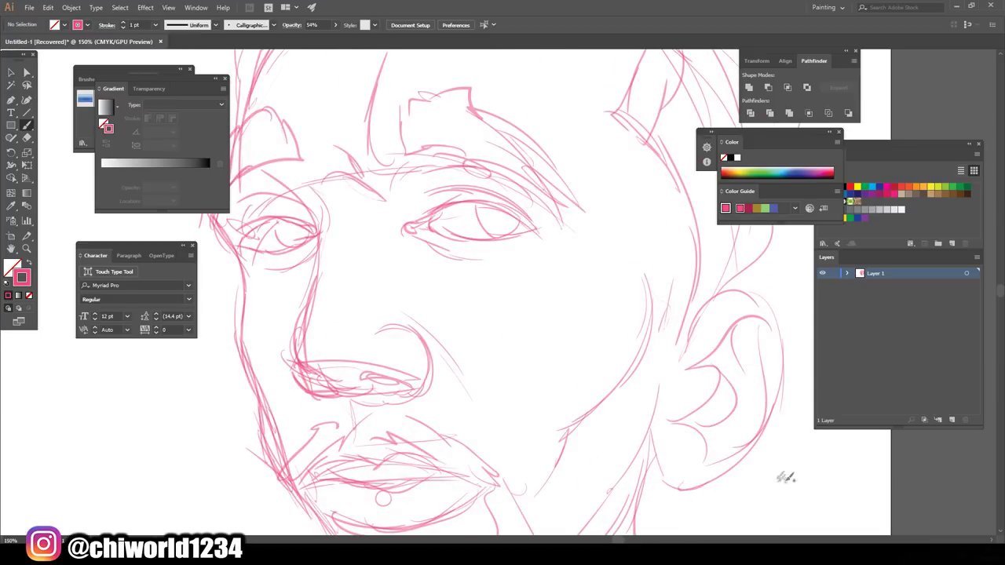
scroll(738, 424, down, 2)
scroll(722, 408, down, 2)
scroll(717, 409, up, 1)
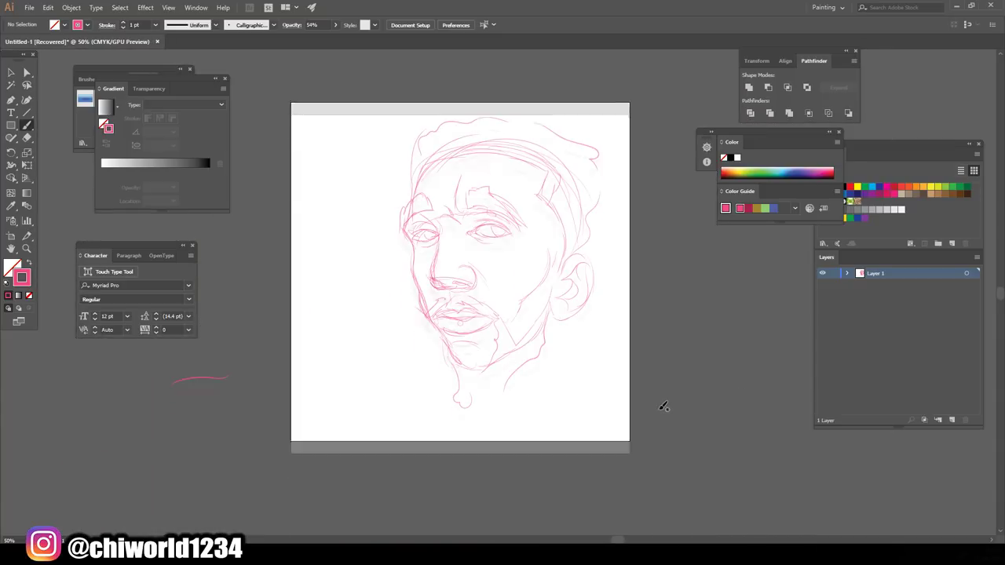
scroll(661, 404, up, 1)
scroll(662, 403, up, 1)
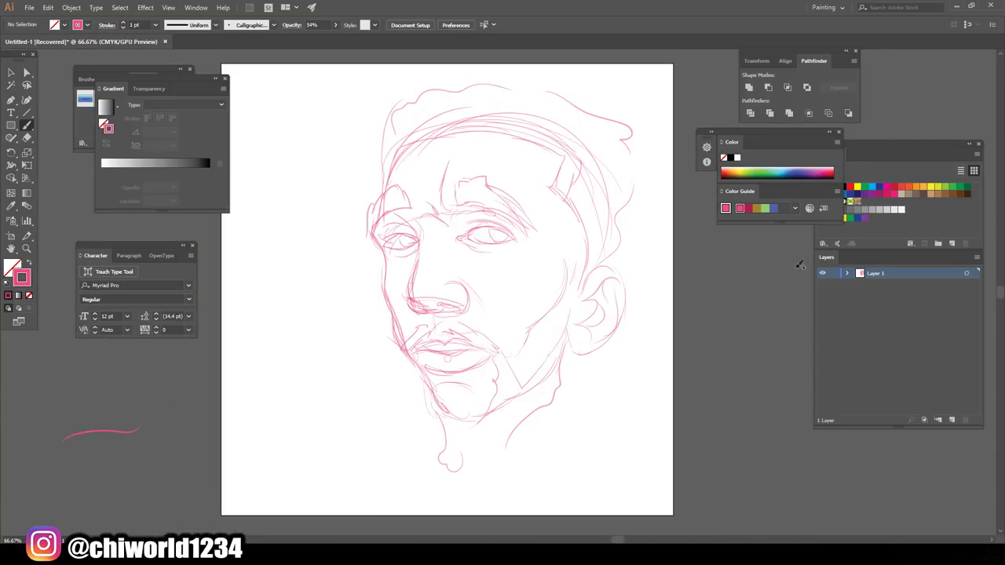
- Lock the sketch layer, add Layer 2 above it, and reset to default black stroke
click(832, 274)
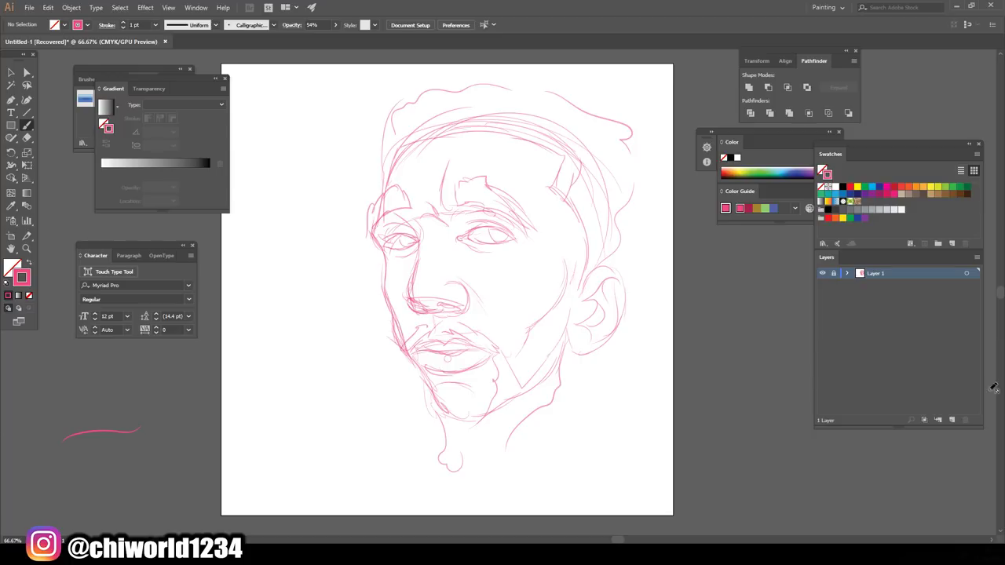
click(953, 420)
scroll(579, 404, up, 1)
scroll(424, 403, up, 1)
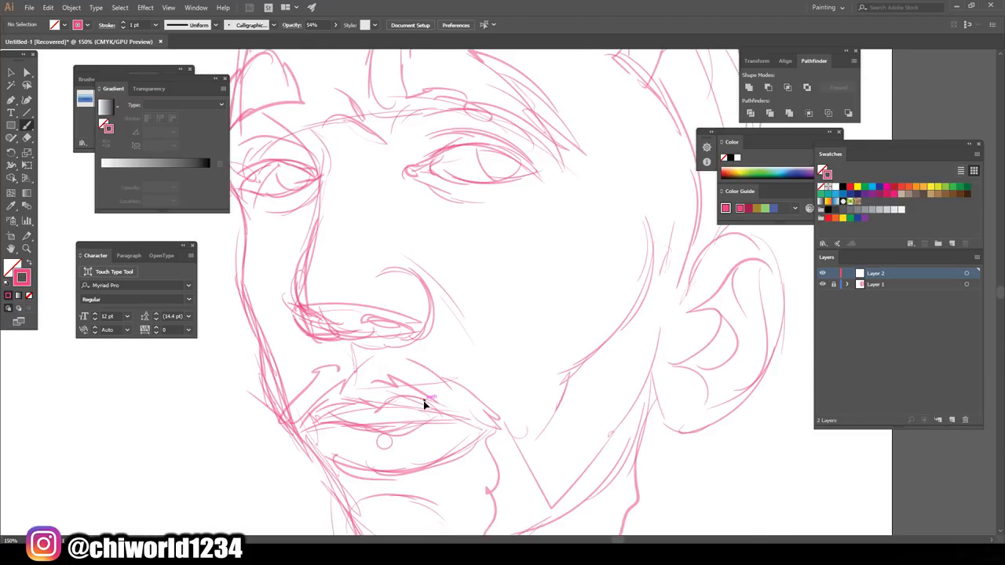
click(9, 295)
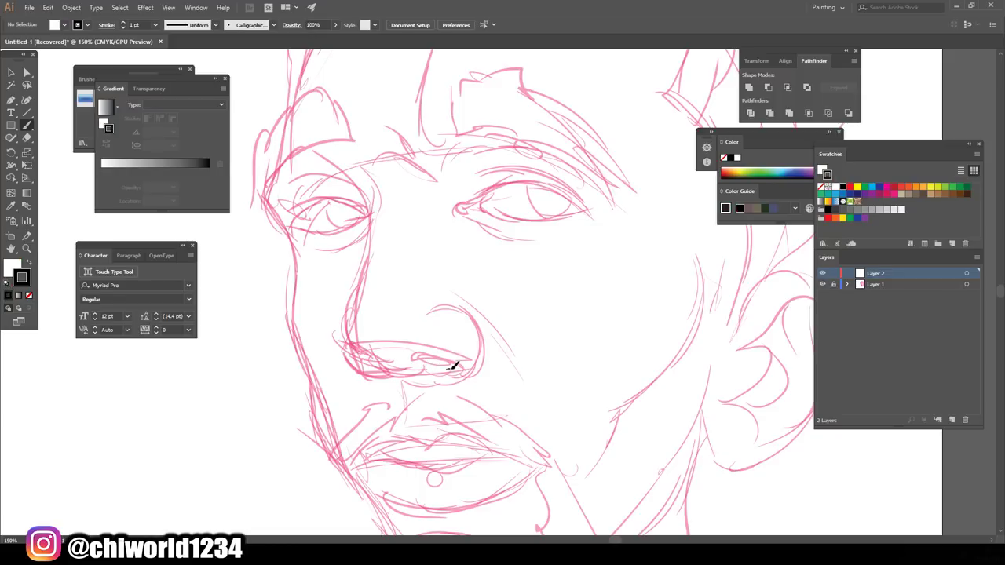
- Ink the nostril, both sides of the nose and its bottom in black
drag(417, 352, 425, 359)
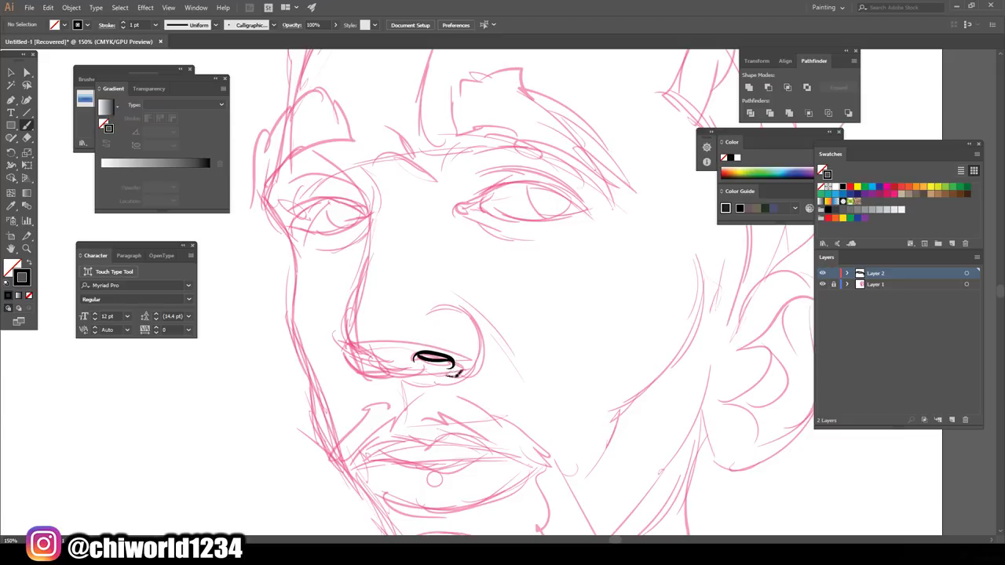
mouse_move(485, 354)
mouse_down()
mouse_move(474, 320)
mouse_move(433, 314)
mouse_up()
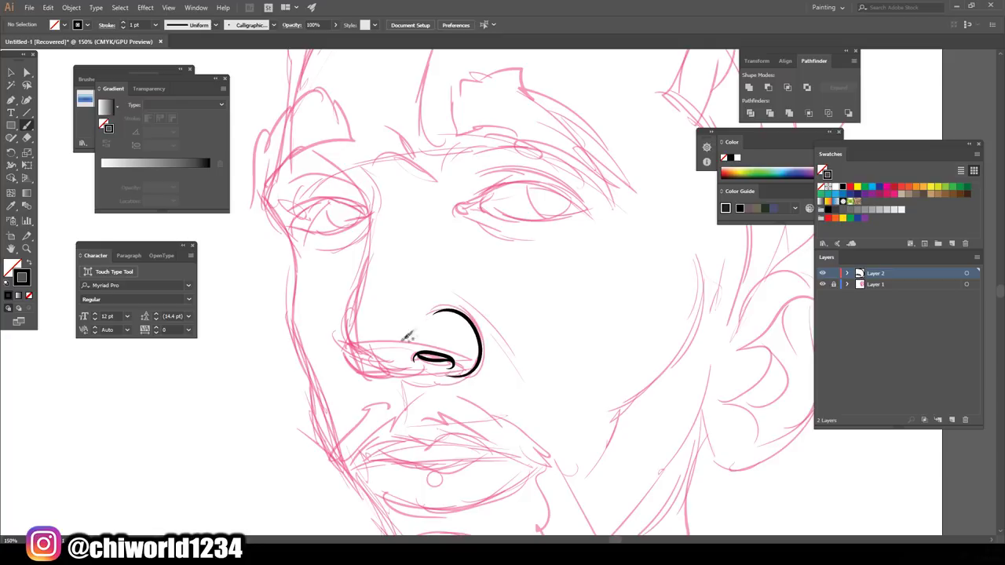
drag(398, 368, 347, 343)
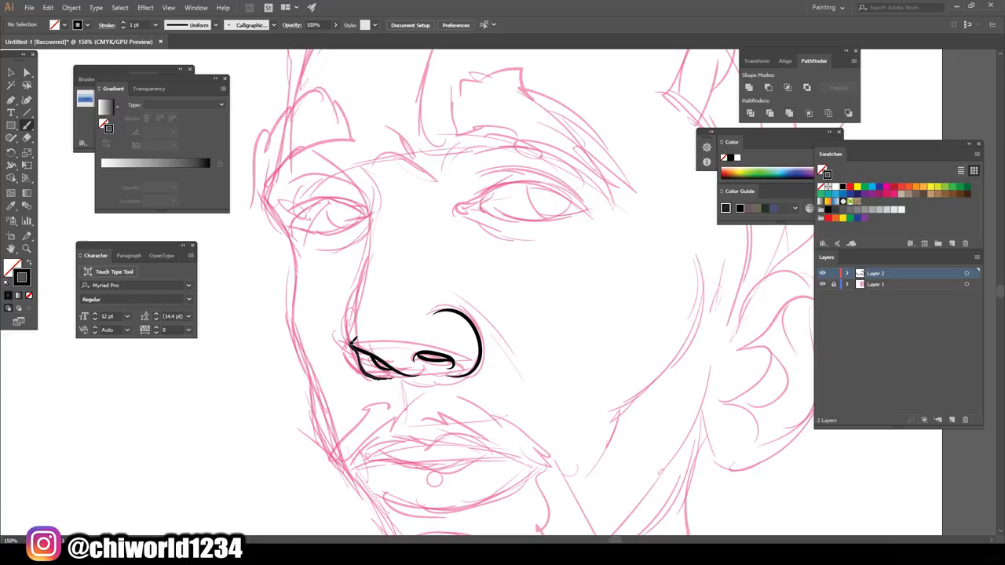
drag(358, 304, 340, 163)
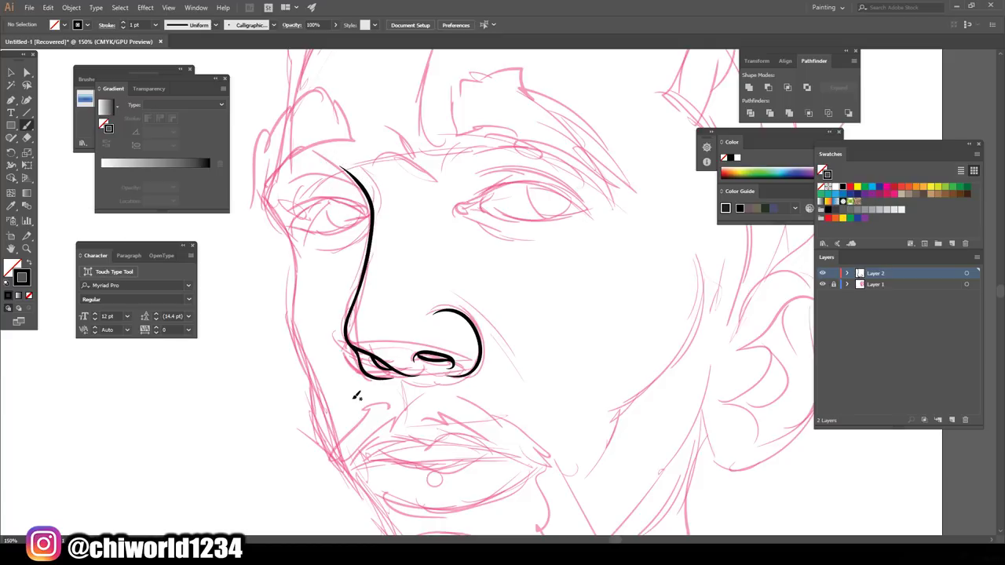
- Hide the pink sketch layer to check the nose linework, then show it again
key(ctrl+minus)
key(ctrl+minus)
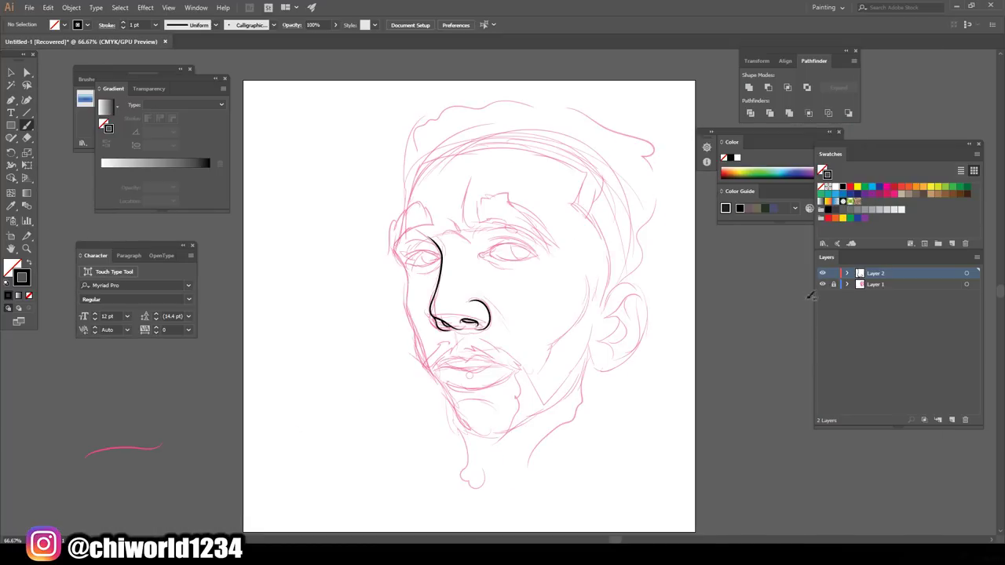
click(822, 290)
key(ctrl+plus)
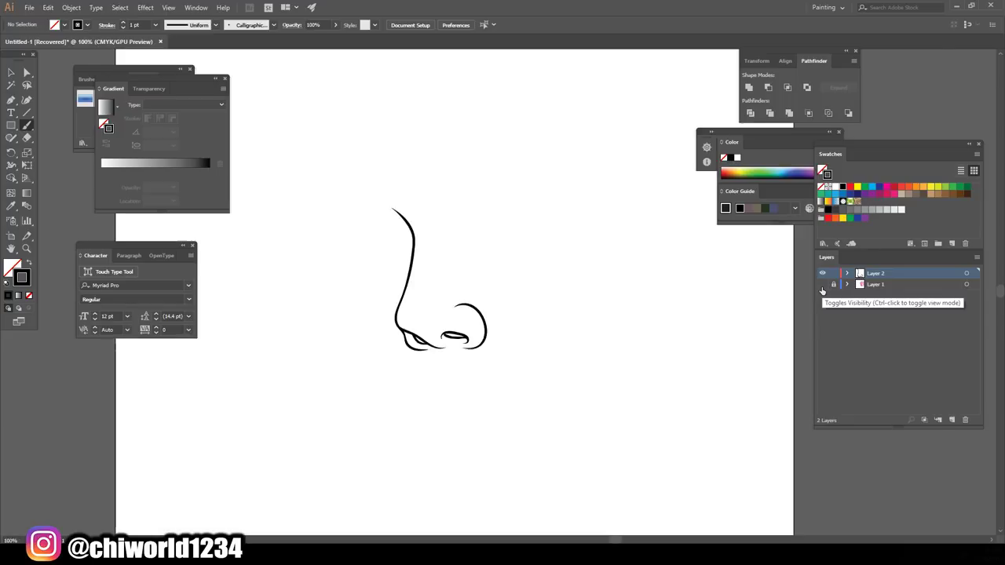
key(ctrl+plus)
key(ctrl+plus)
click(822, 289)
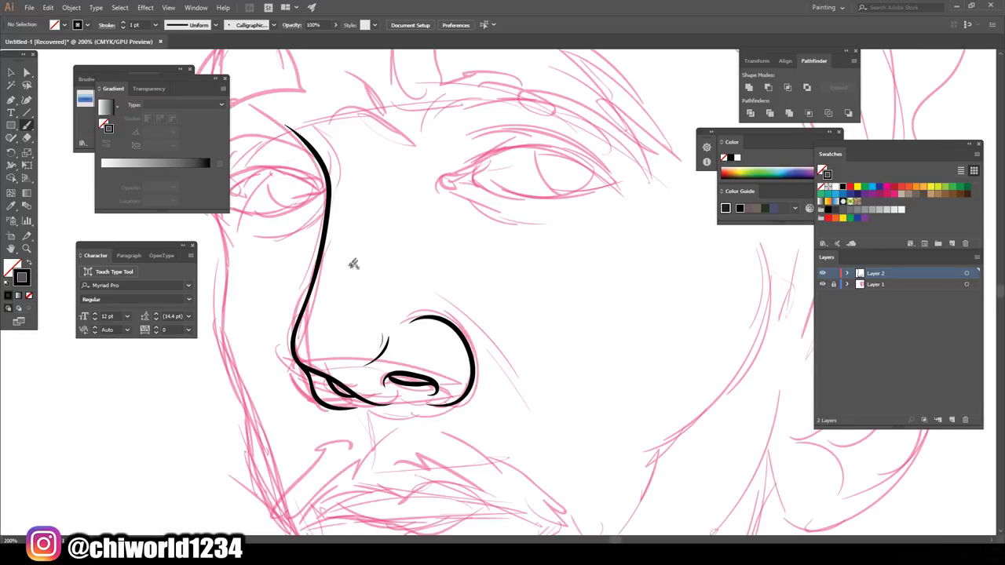
- Ink the crease between the brows, a nose-bridge line, and the right eye's upper and lower lids
scroll(332, 241, up, 2)
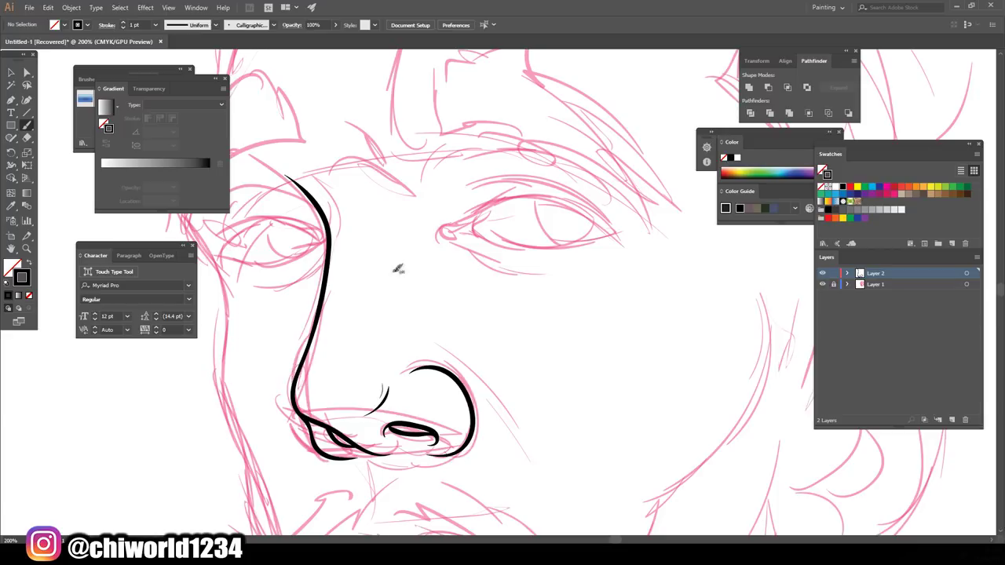
mouse_move(396, 250)
mouse_down()
mouse_move(391, 208)
mouse_move(455, 265)
mouse_move(467, 289)
mouse_up()
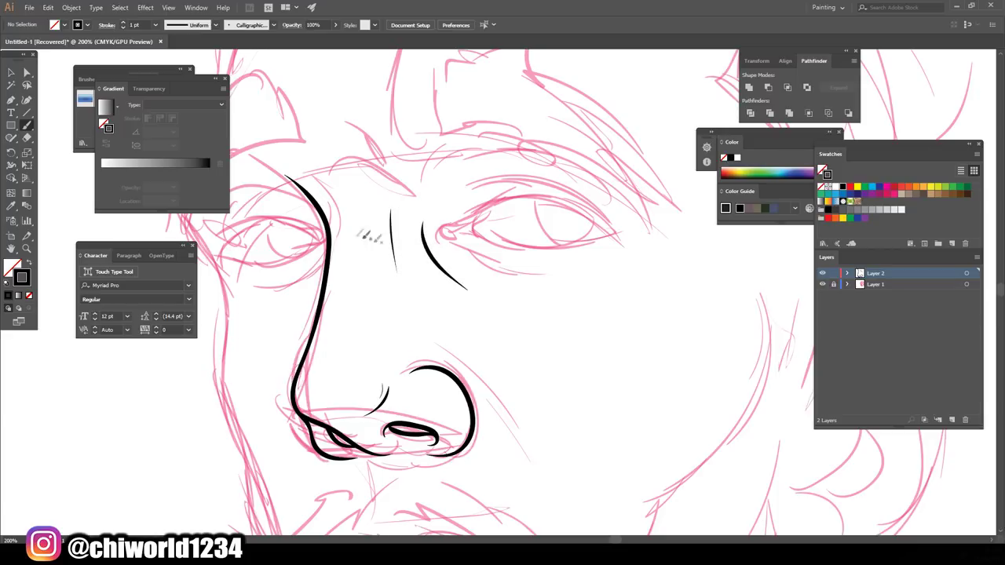
drag(306, 292, 328, 224)
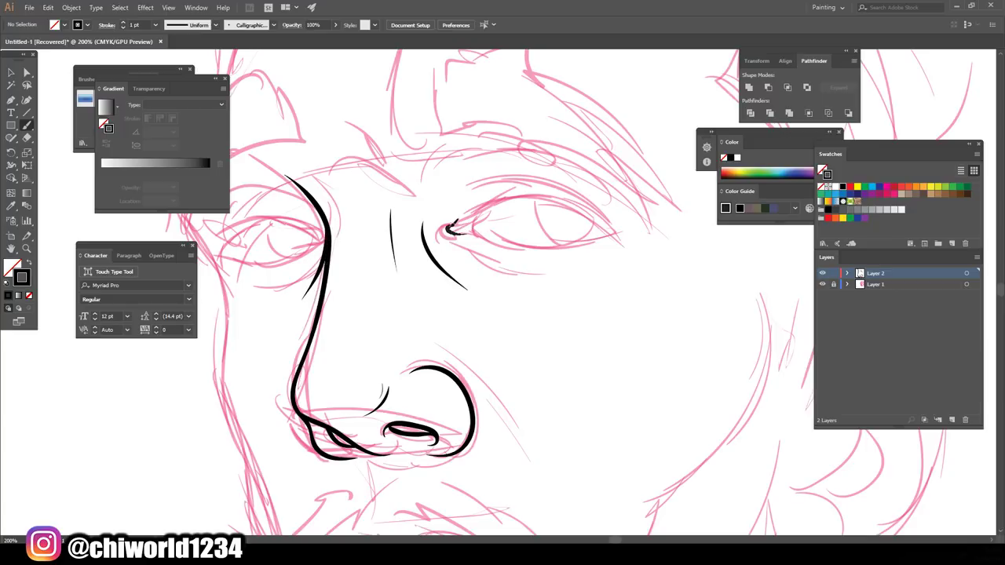
mouse_move(486, 200)
mouse_down()
mouse_move(522, 190)
mouse_move(626, 233)
mouse_up()
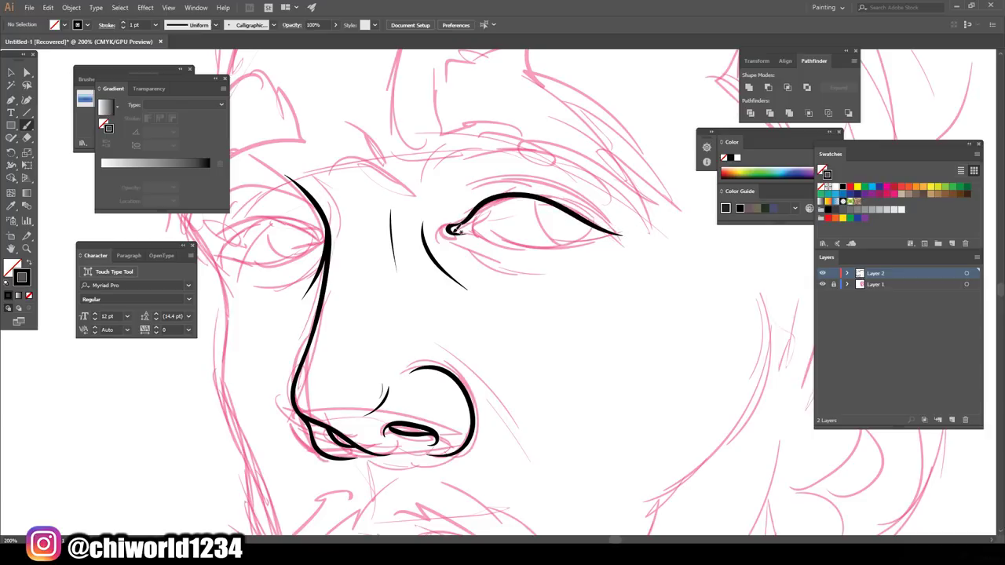
drag(492, 235, 548, 247)
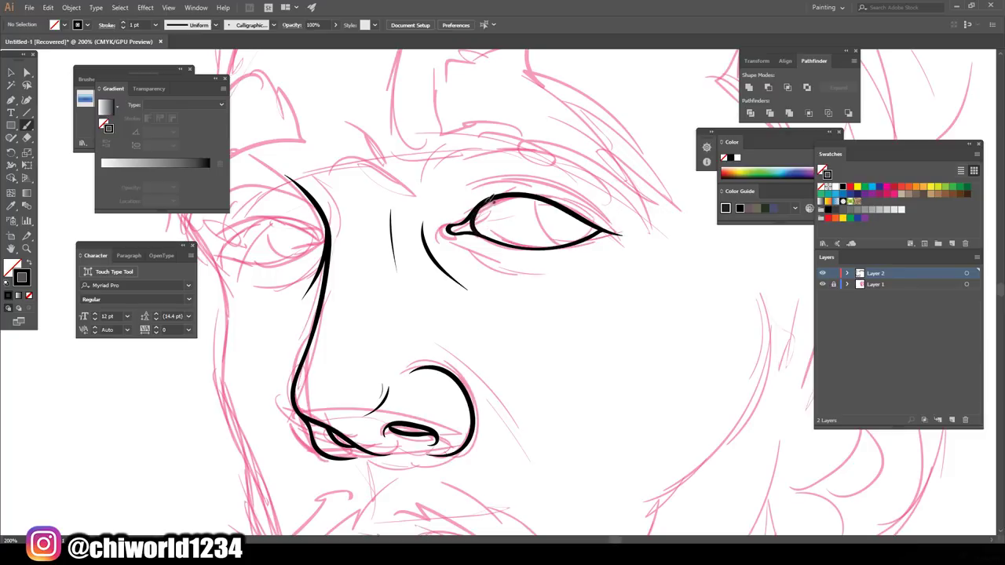
- Ink the left eye's upper and lower lids and the iris curve
scroll(348, 464, down, 2)
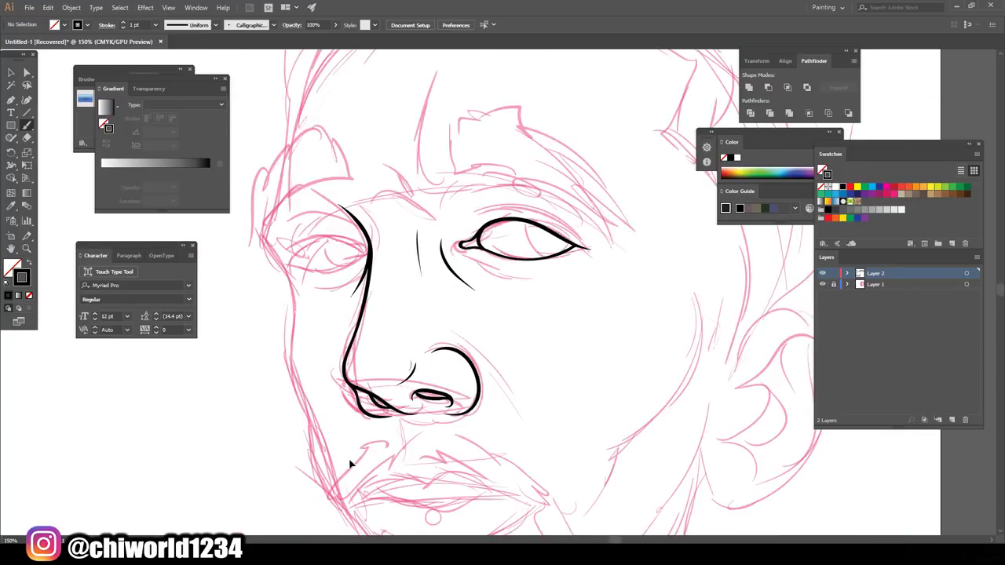
scroll(320, 455, down, 2)
scroll(320, 456, up, 3)
scroll(304, 438, up, 1)
scroll(305, 438, up, 2)
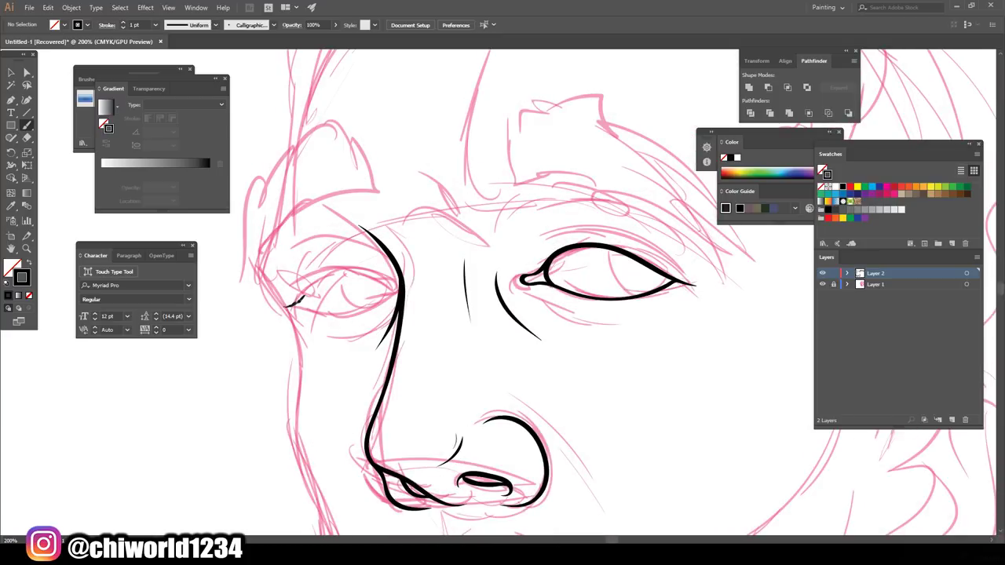
mouse_move(336, 270)
mouse_down()
mouse_move(365, 264)
mouse_move(403, 285)
mouse_up()
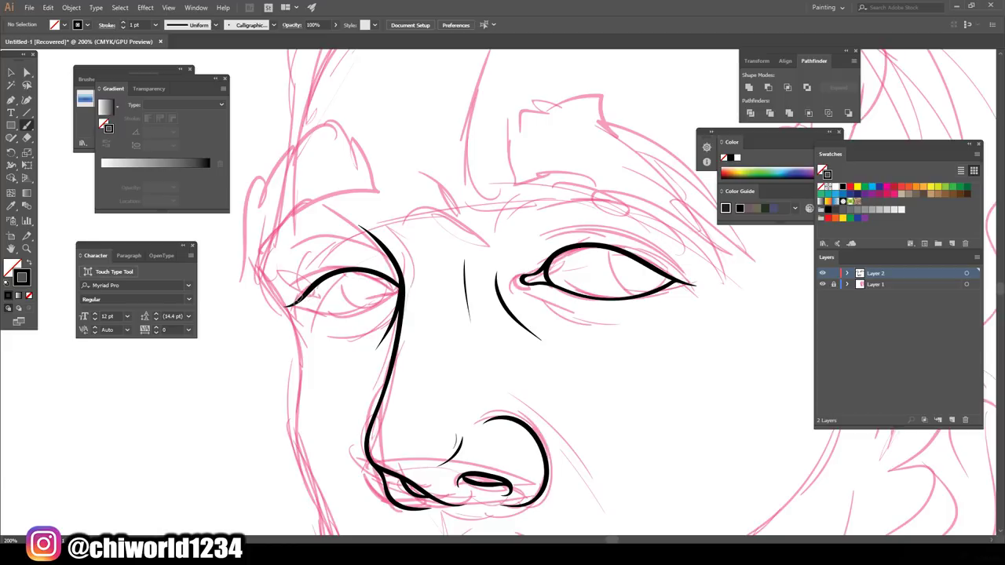
mouse_move(318, 306)
mouse_down()
mouse_move(350, 311)
mouse_move(403, 289)
mouse_move(351, 284)
mouse_move(348, 271)
mouse_up()
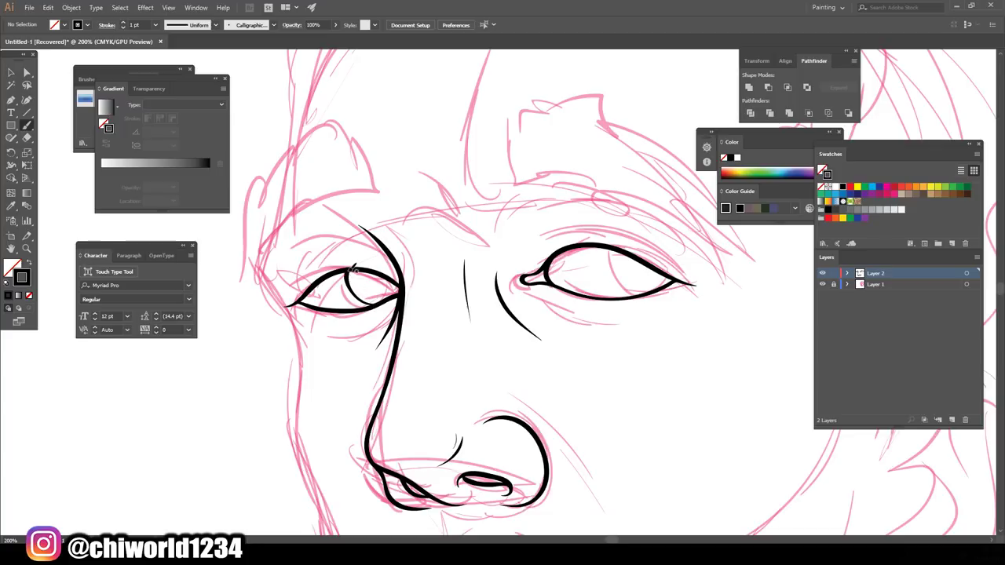
mouse_move(626, 291)
mouse_down()
mouse_move(606, 270)
mouse_move(609, 241)
mouse_up()
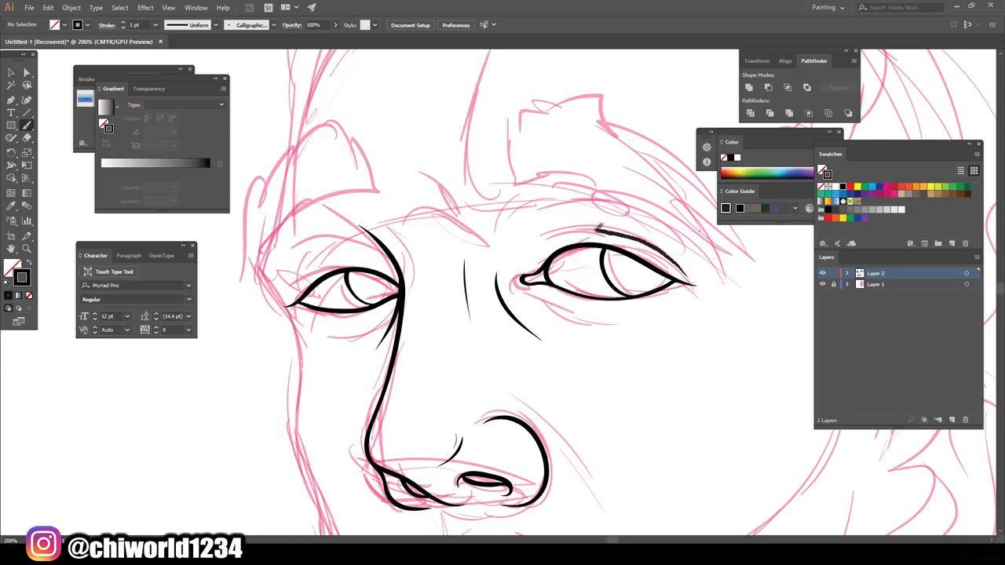
- Add thin lid creases above both eyes and lines under each eye, redoing one too-thick stroke
drag(691, 273, 540, 250)
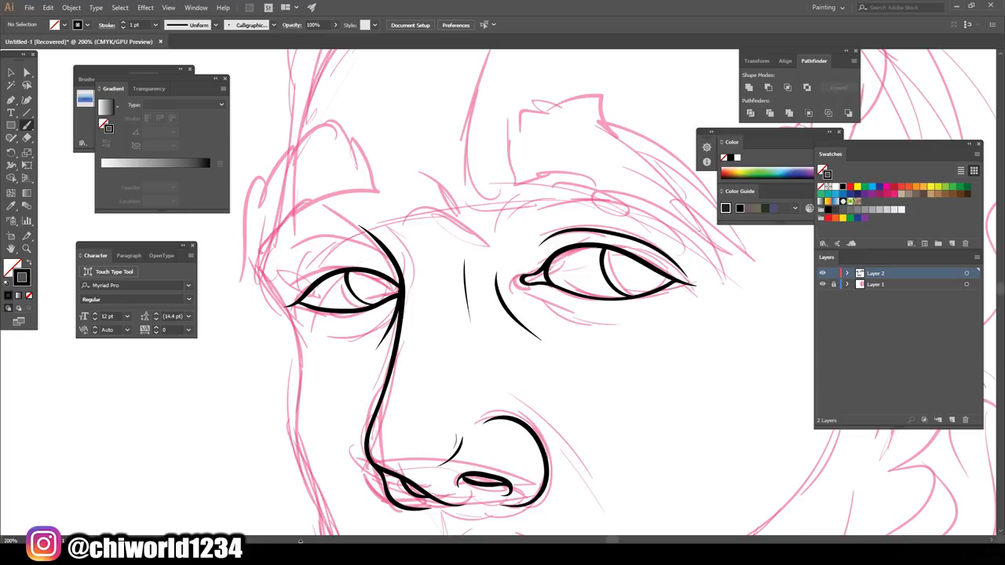
key(ctrl+z)
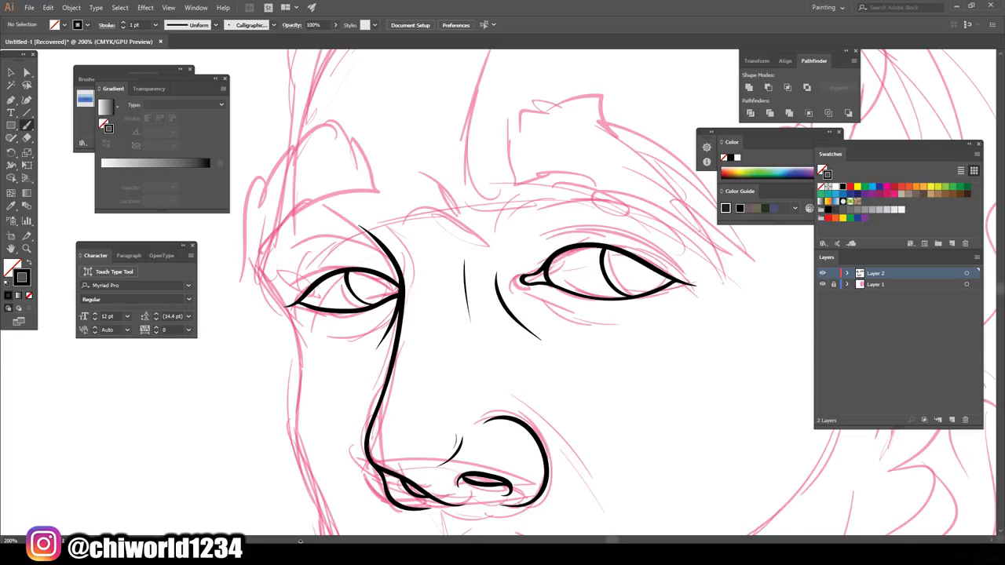
mouse_move(693, 272)
mouse_down()
mouse_move(554, 227)
mouse_move(537, 246)
mouse_up()
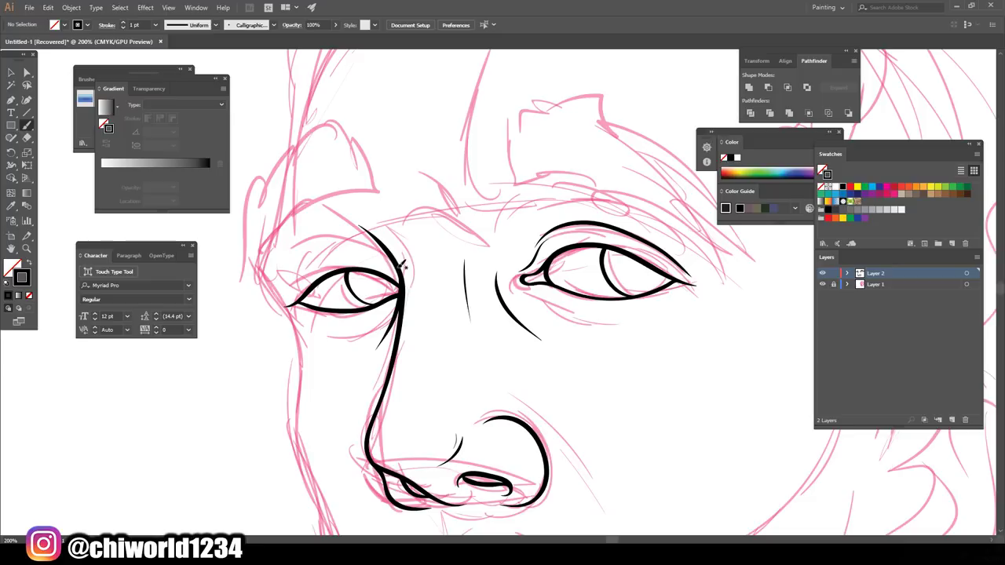
mouse_move(399, 256)
mouse_down()
mouse_move(363, 250)
mouse_move(316, 265)
mouse_move(289, 304)
mouse_up()
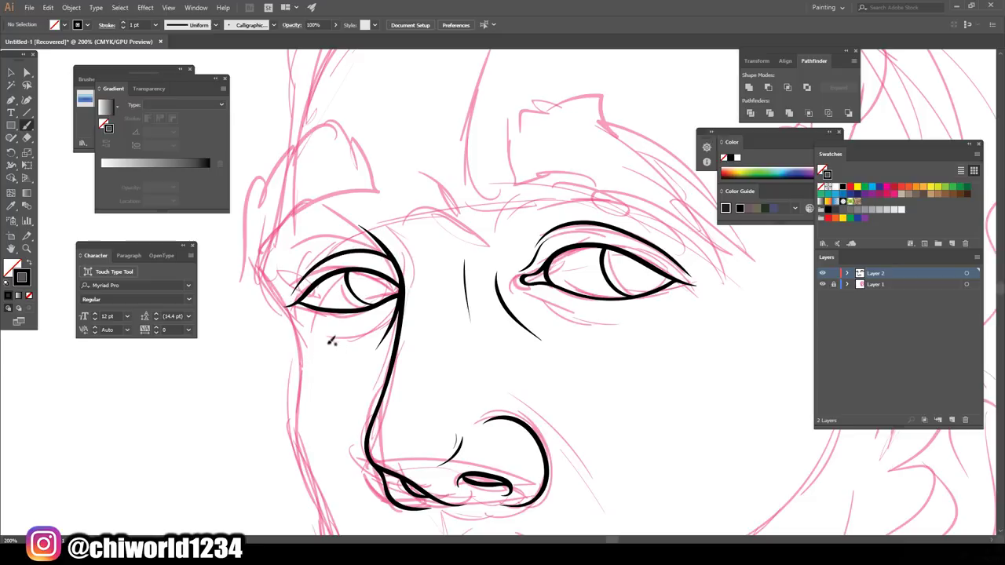
mouse_move(332, 333)
mouse_down()
mouse_move(363, 332)
mouse_move(395, 313)
mouse_up()
drag(645, 321, 535, 292)
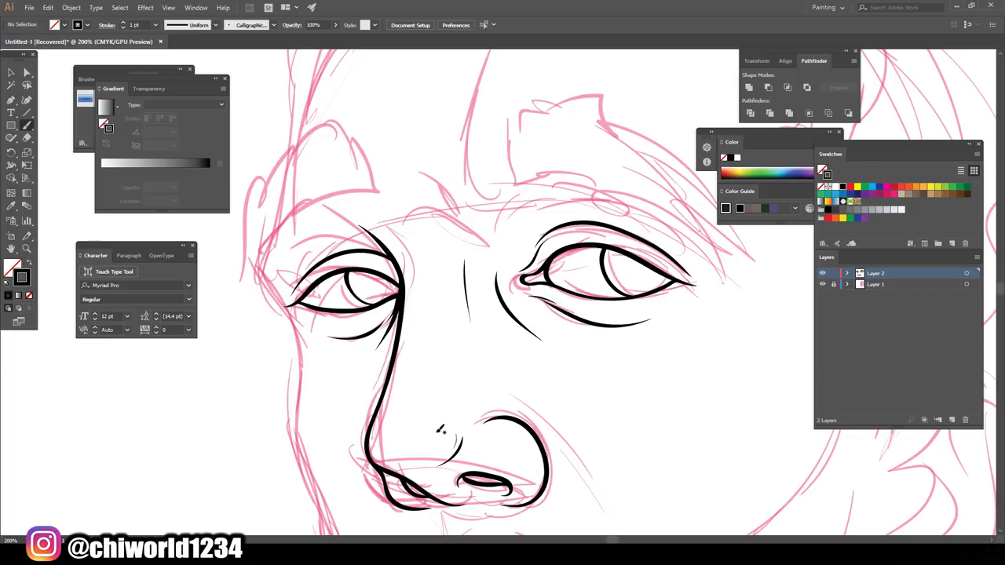
key(ctrl+minus)
key(ctrl+minus)
key(ctrl+minus)
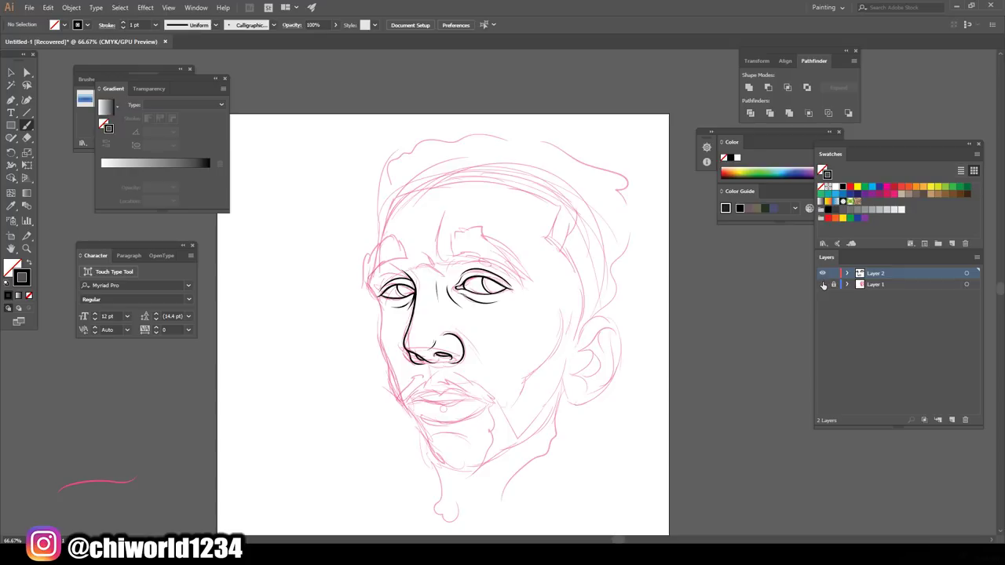
key(ctrl+minus)
key(ctrl+plus)
key(ctrl+plus)
key(ctrl+plus)
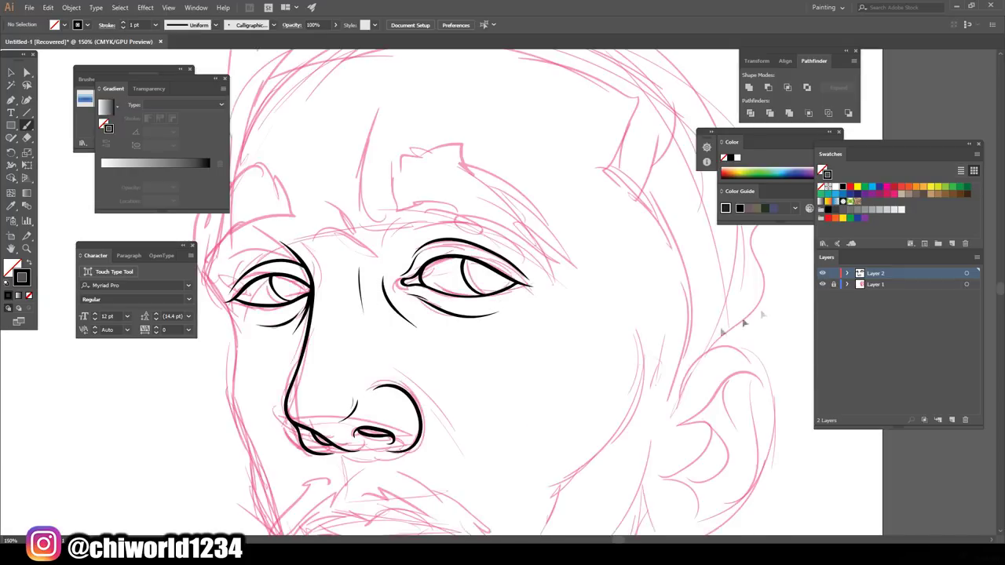
scroll(612, 377, left, 2)
scroll(611, 377, down, 3)
key(ctrl+plus)
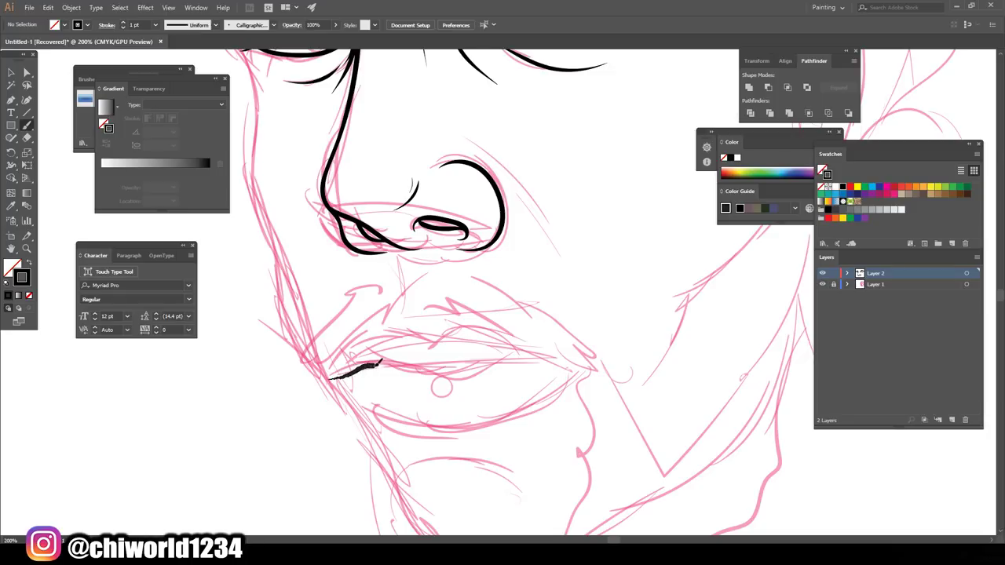
- Ink the line between the lips, the crease under the lower lip, the philtrum and the nose-to-cheek fold
drag(399, 363, 469, 361)
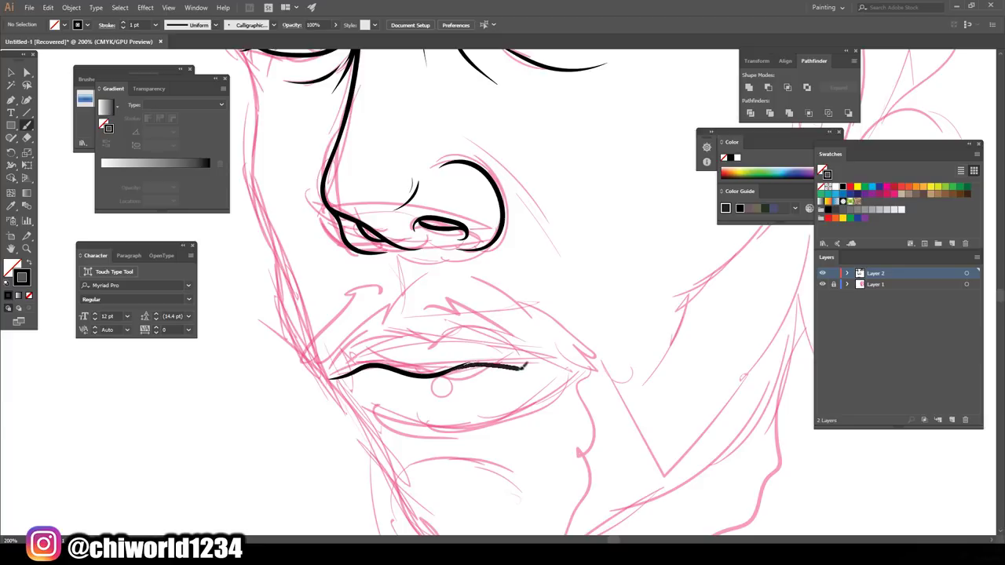
mouse_move(522, 365)
mouse_down()
mouse_move(585, 368)
mouse_move(444, 333)
mouse_move(358, 345)
mouse_move(320, 379)
mouse_move(433, 426)
mouse_move(585, 368)
mouse_up()
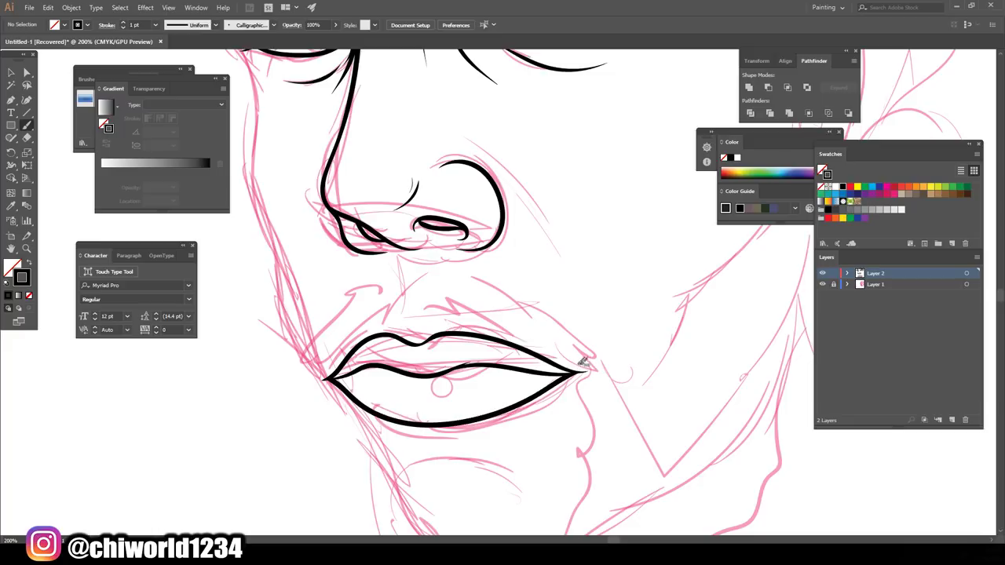
drag(509, 469, 400, 466)
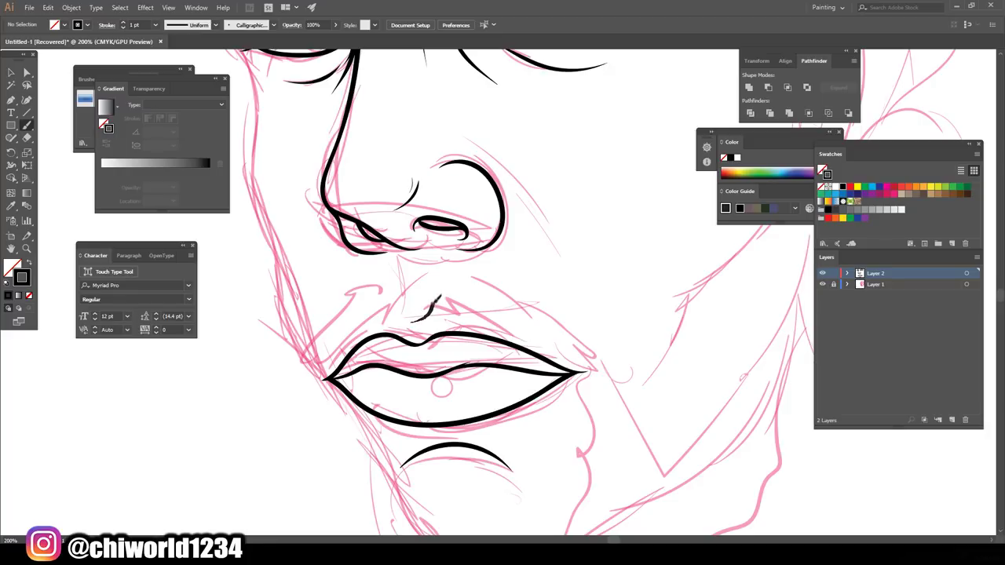
drag(434, 299, 422, 261)
drag(482, 160, 561, 267)
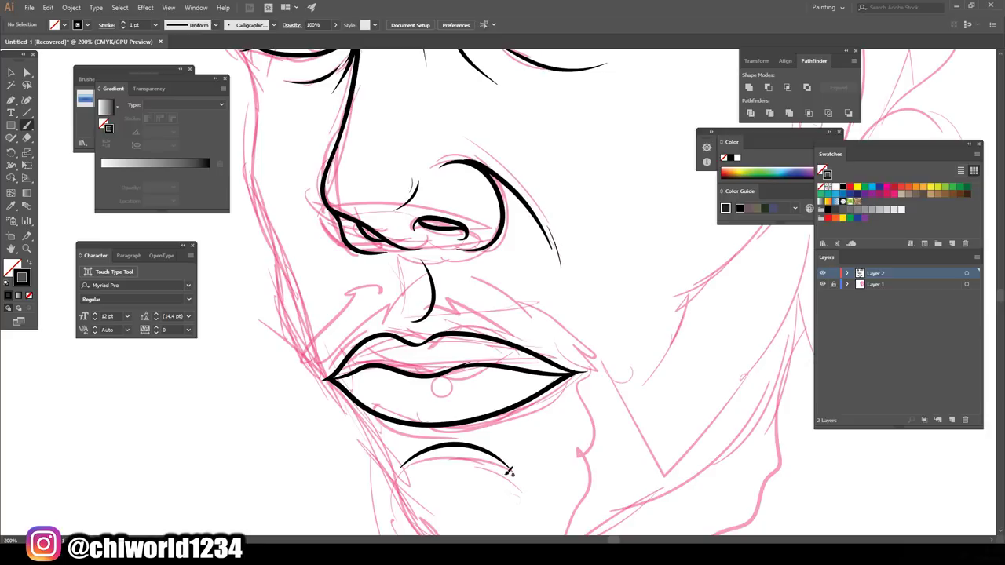
scroll(509, 471, down, 2)
scroll(579, 369, down, 2)
scroll(556, 377, up, 2)
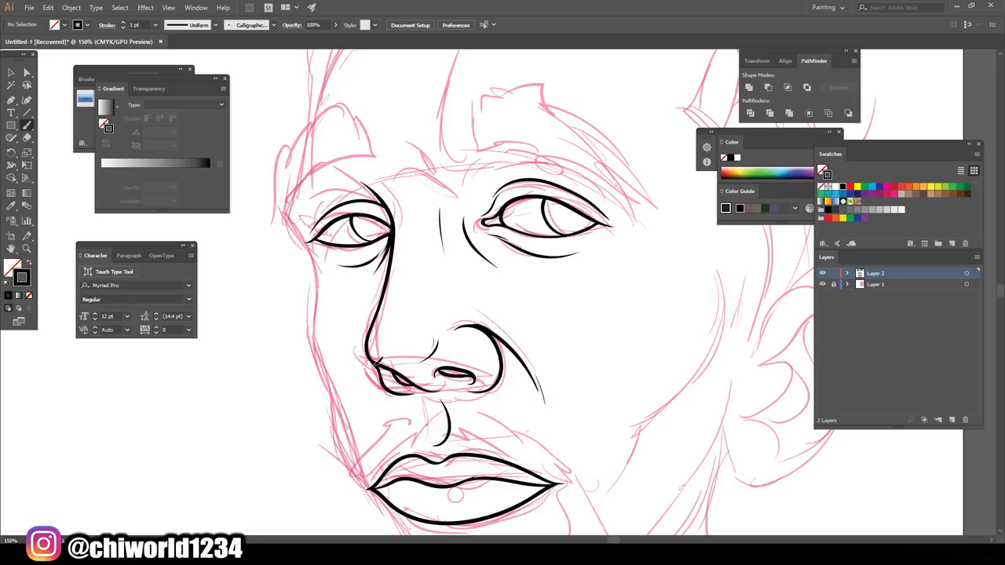
- Draw a long forehead furrow and two short brow creases above the nose
scroll(348, 523, up, 3)
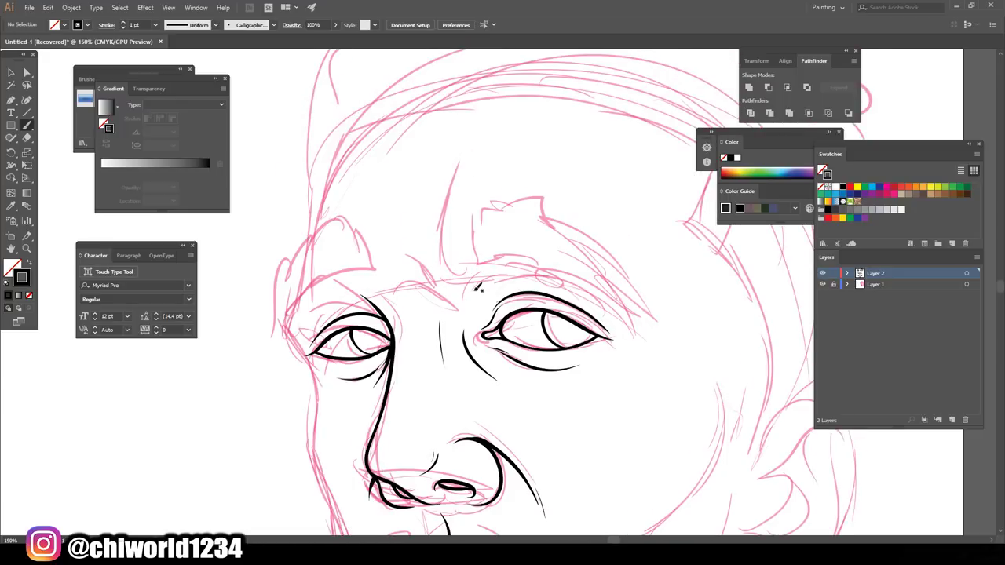
drag(475, 289, 463, 169)
drag(461, 296, 422, 256)
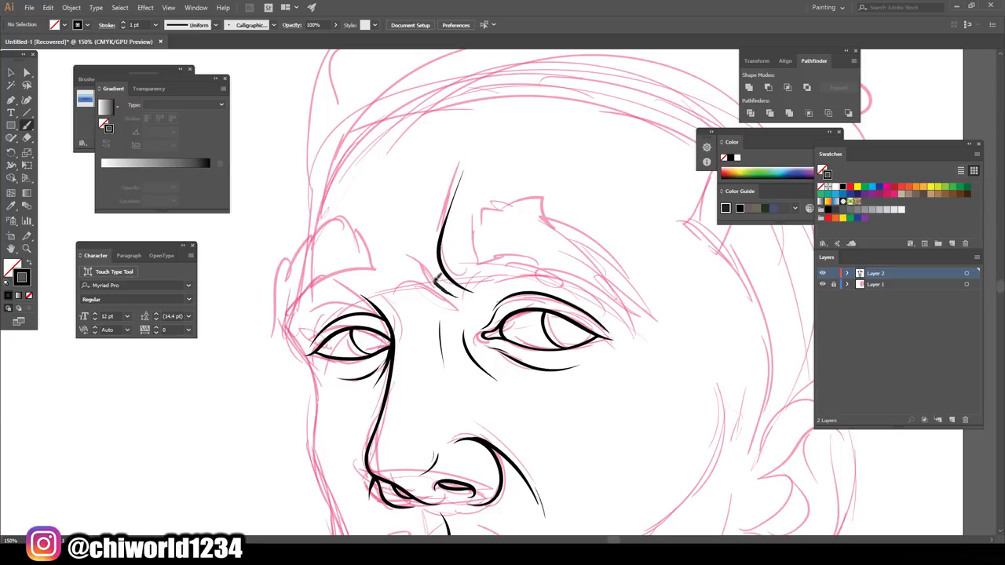
mouse_move(436, 293)
mouse_down()
mouse_move(400, 289)
mouse_move(406, 237)
mouse_up()
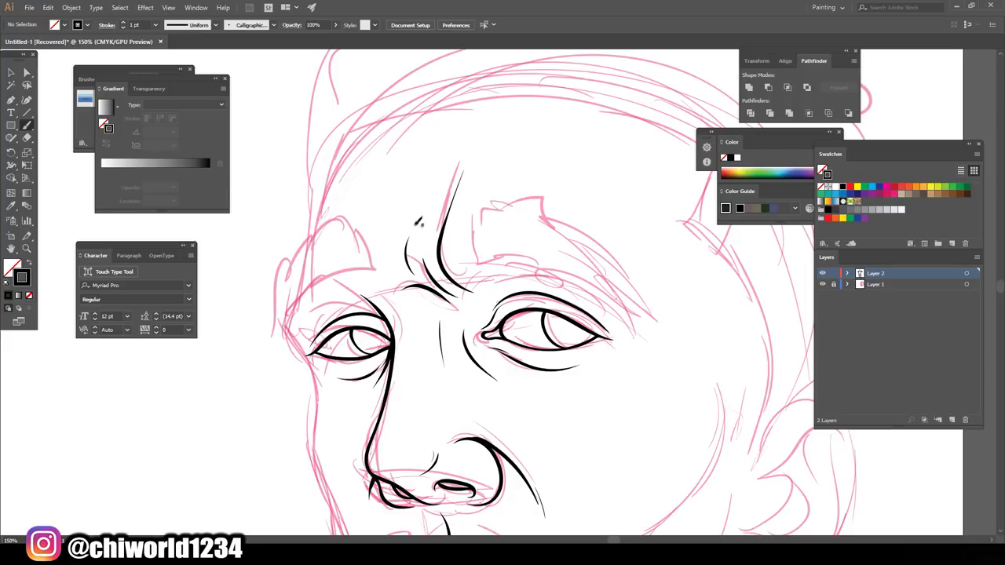
alt+scroll(769, 400, down, 2)
alt+scroll(691, 388, down, 1)
alt+scroll(638, 364, up, 3)
alt+scroll(637, 364, down, 1)
alt+scroll(637, 363, down, 2)
alt+scroll(638, 361, down, 1)
click(154, 24)
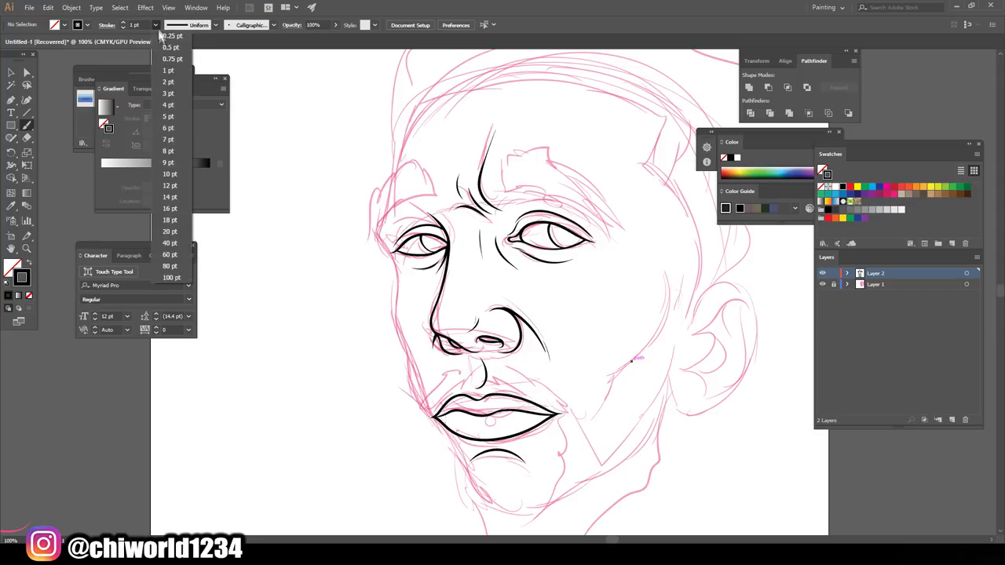
- Paint a 3 pt black contour up the left jaw and temple to the forehead
click(170, 89)
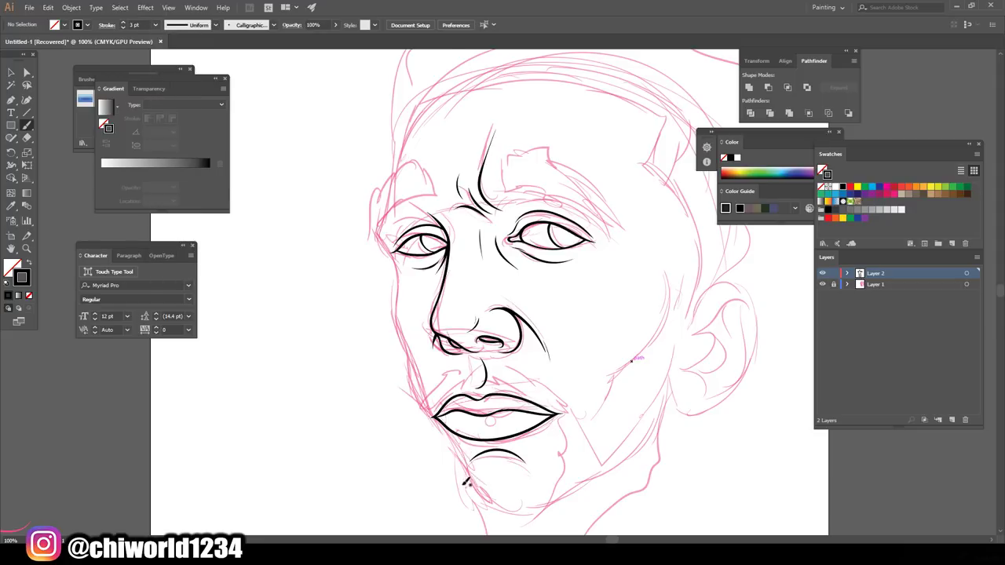
mouse_move(458, 462)
mouse_down()
mouse_move(400, 333)
mouse_move(390, 250)
mouse_up()
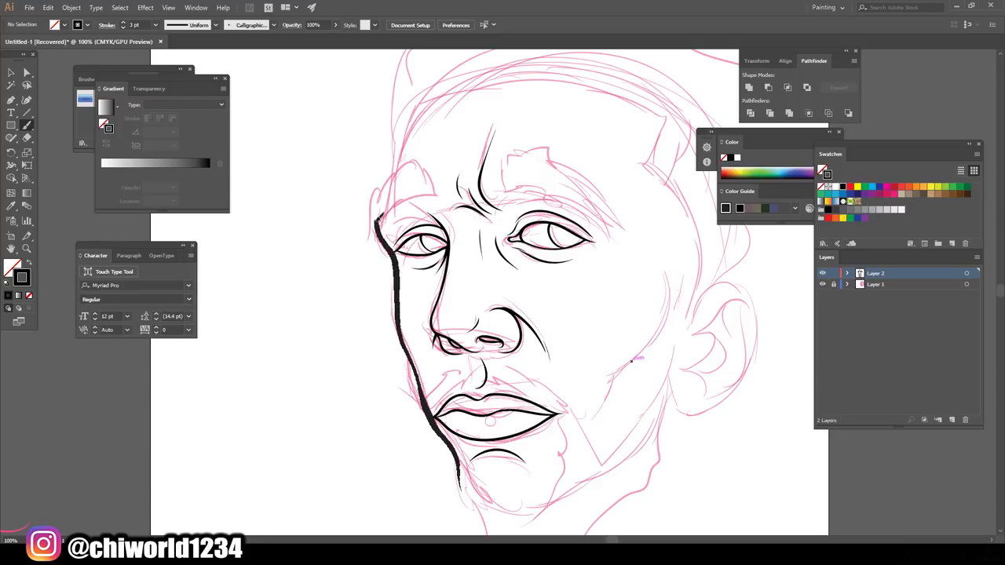
drag(380, 195, 405, 112)
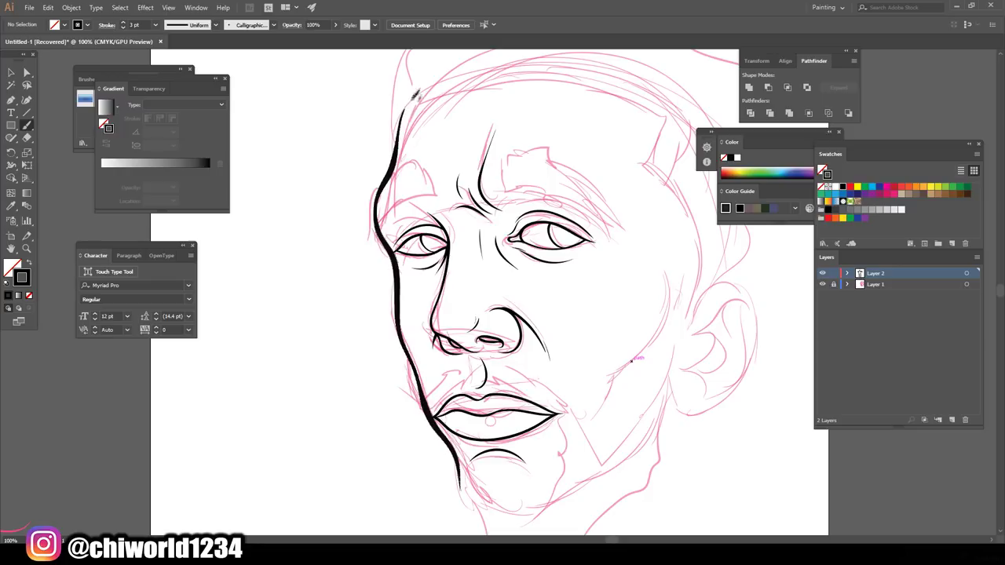
- Hide the pink sketch layer to check the ink lines, then show it again
key(ctrl+minus)
key(ctrl+minus)
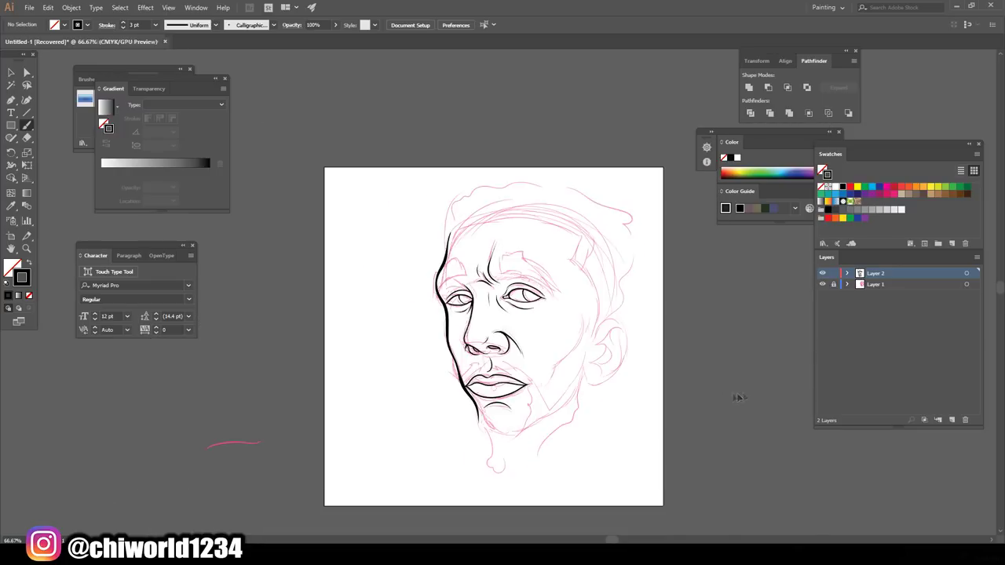
key(ctrl+plus)
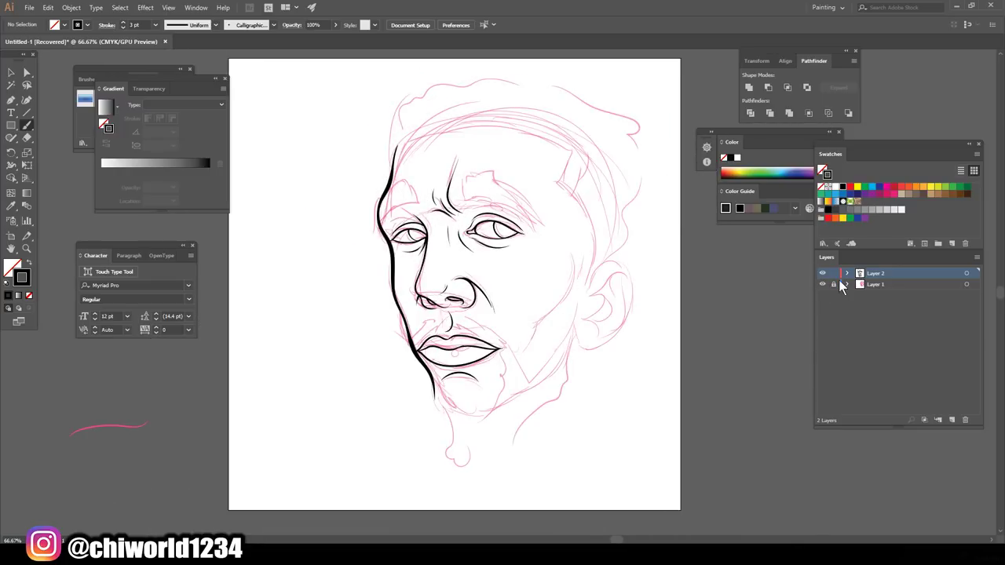
click(822, 284)
key(ctrl+minus)
key(ctrl+plus)
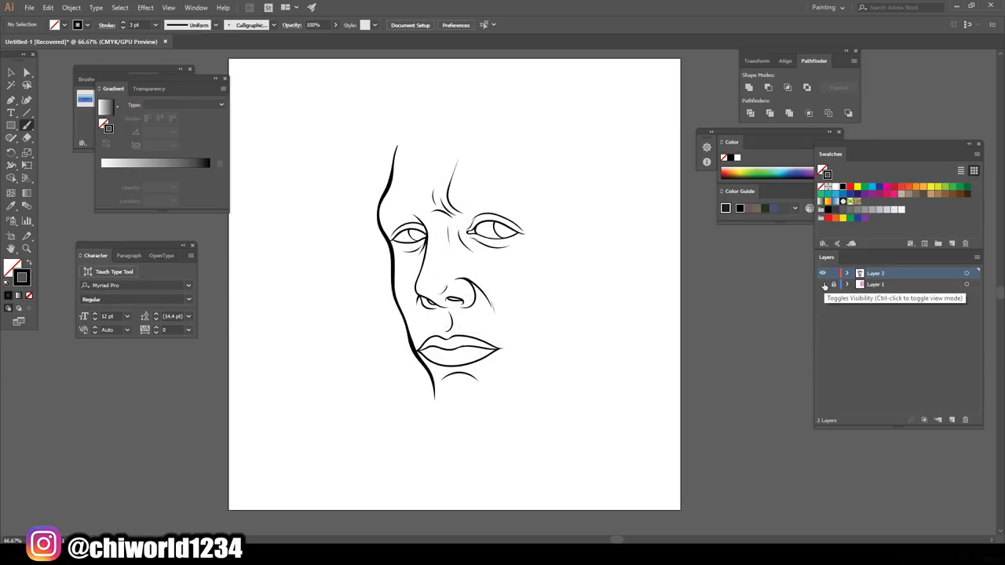
key(ctrl+plus)
click(823, 284)
scroll(738, 315, up, 5)
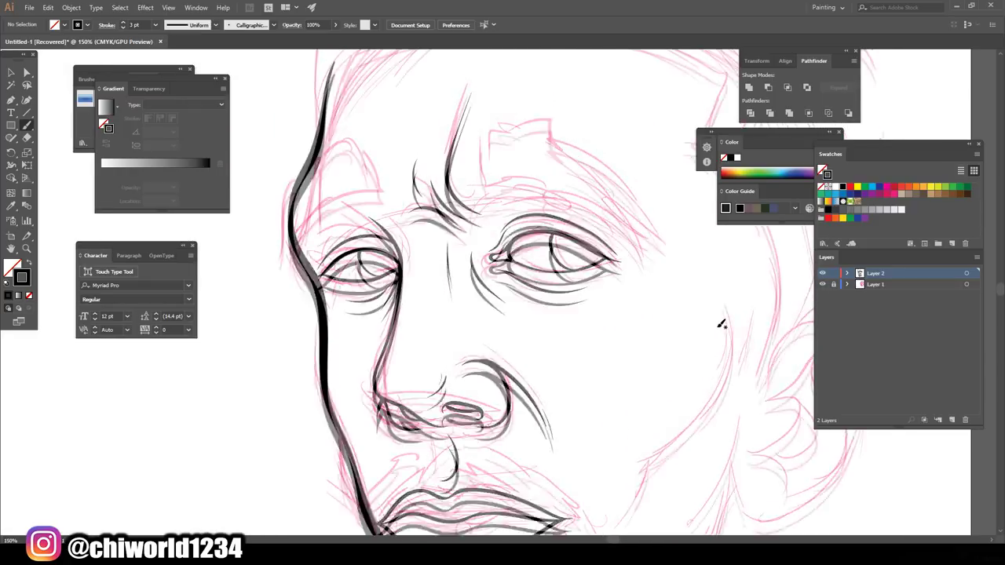
click(11, 138)
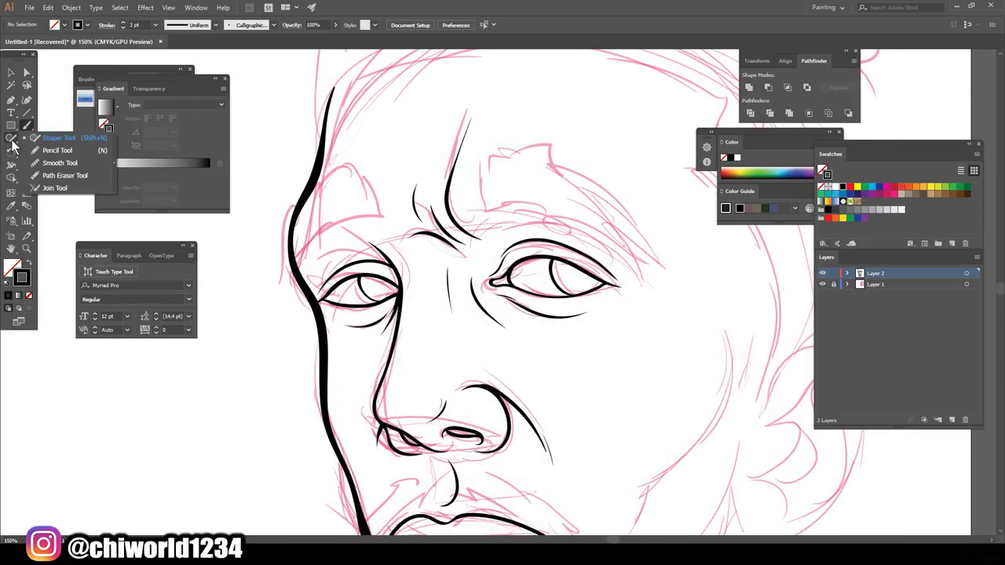
- Switch to the Pencil tool with a solid black fill and no stroke, leaving its options unchanged
click(55, 150)
click(29, 263)
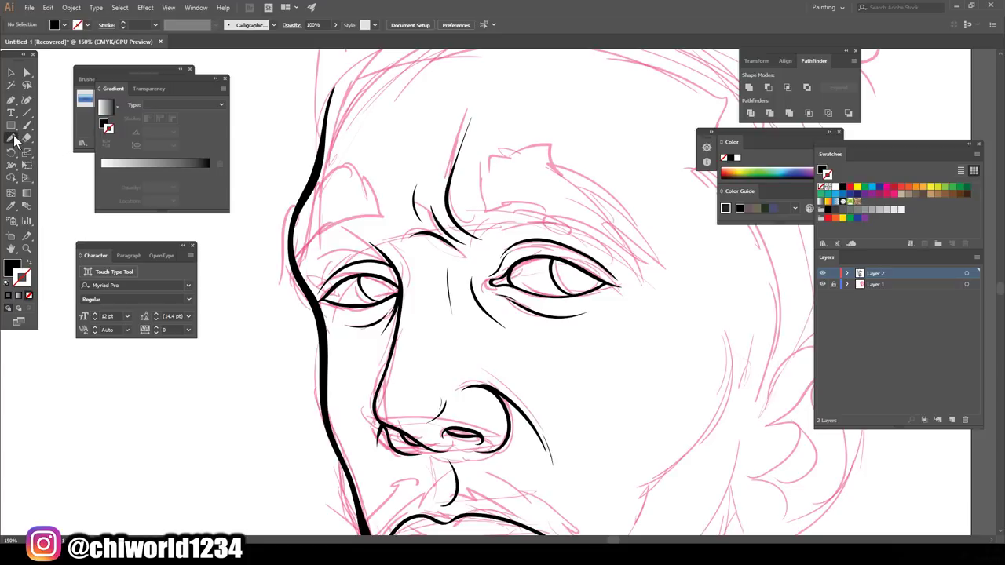
click(14, 141)
double_click(14, 140)
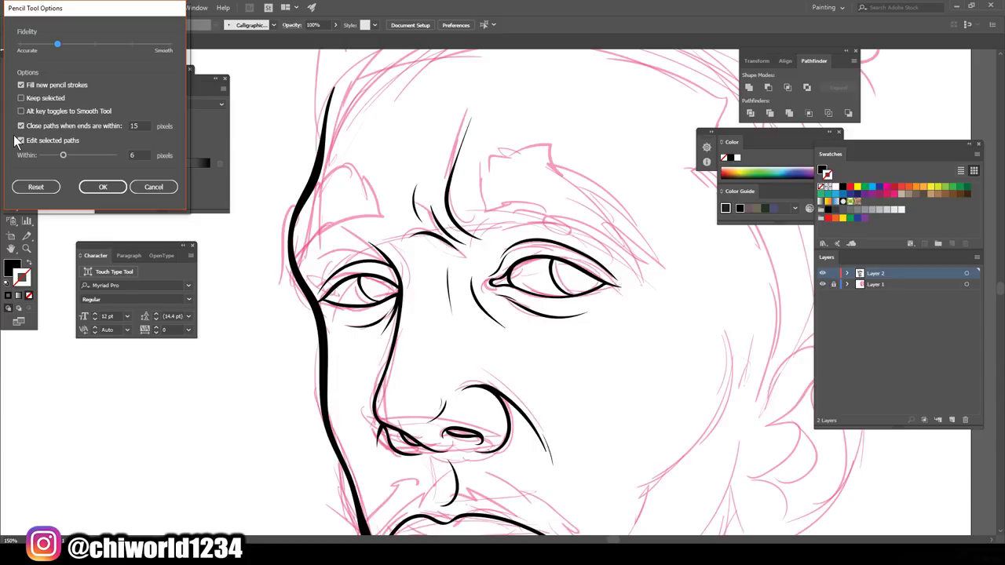
click(154, 187)
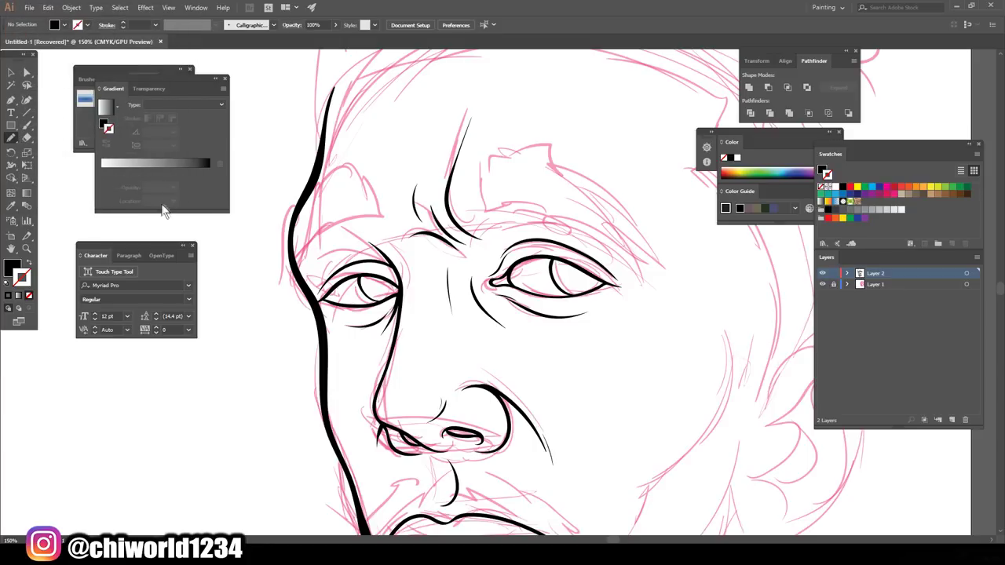
double_click(12, 269)
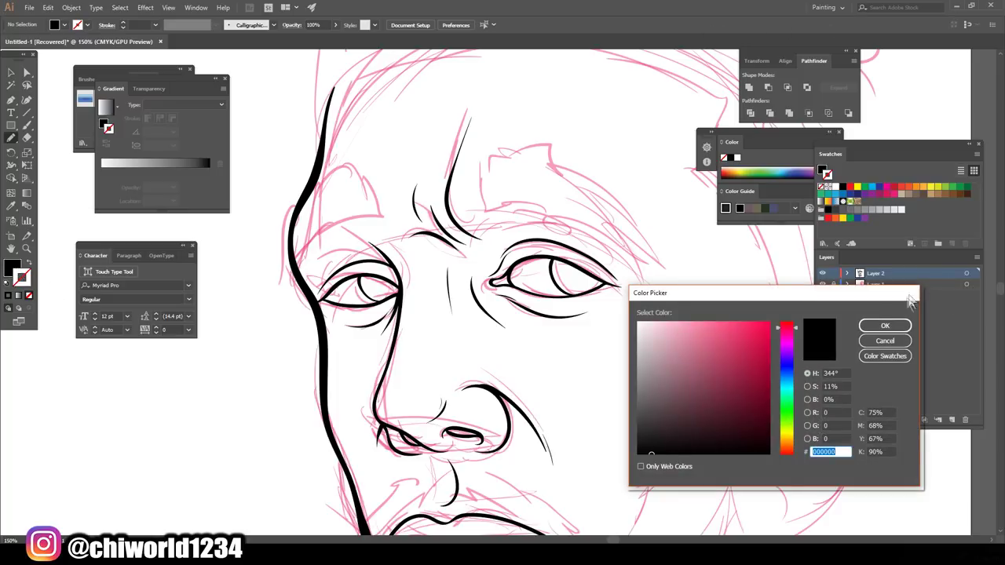
click(884, 342)
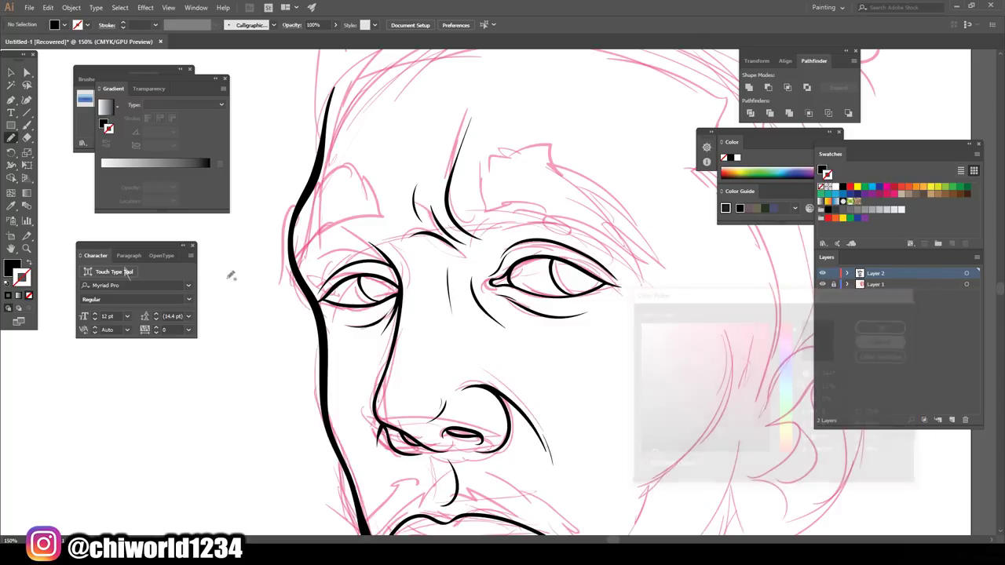
click(13, 270)
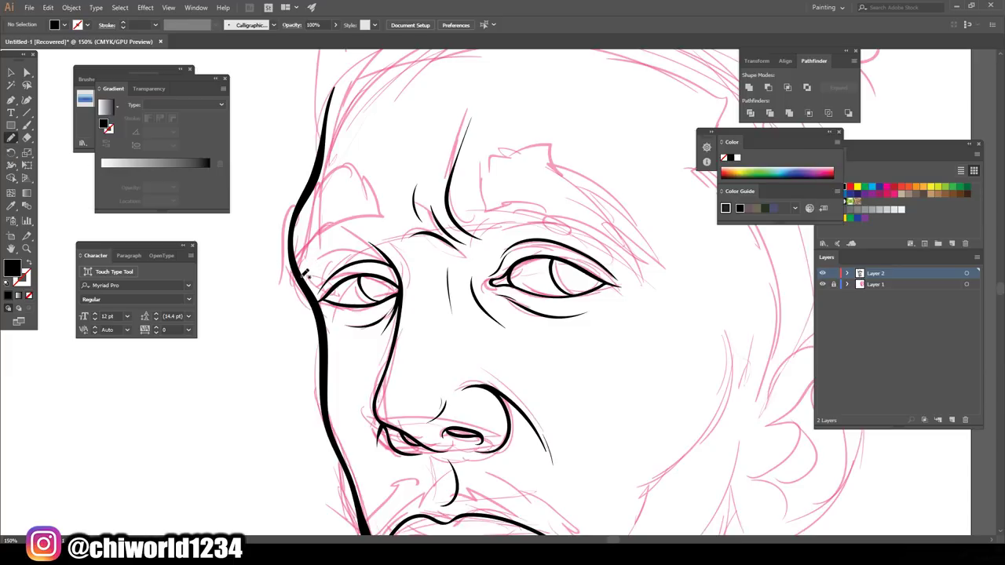
- Trace both eyebrows as ragged solid black Pencil shapes along the pink sketch's brow lines
mouse_move(385, 217)
mouse_down()
mouse_move(370, 155)
mouse_move(334, 169)
mouse_move(302, 208)
mouse_move(292, 275)
mouse_move(305, 280)
mouse_up()
mouse_move(669, 270)
mouse_down()
mouse_move(619, 188)
mouse_move(588, 164)
mouse_move(529, 147)
mouse_move(491, 150)
mouse_move(480, 187)
mouse_move(495, 221)
mouse_move(610, 227)
mouse_move(669, 277)
mouse_up()
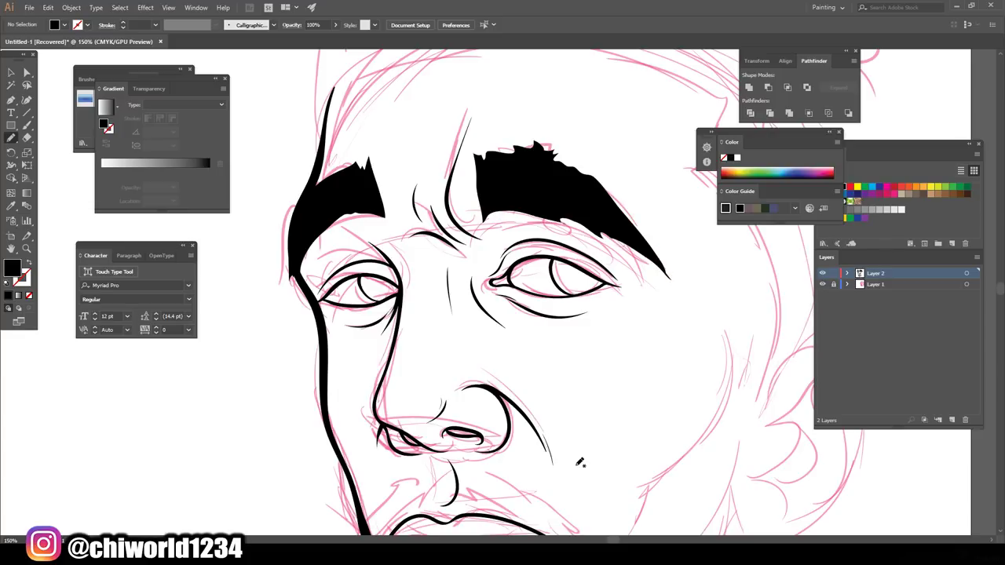
scroll(785, 460, down, 2)
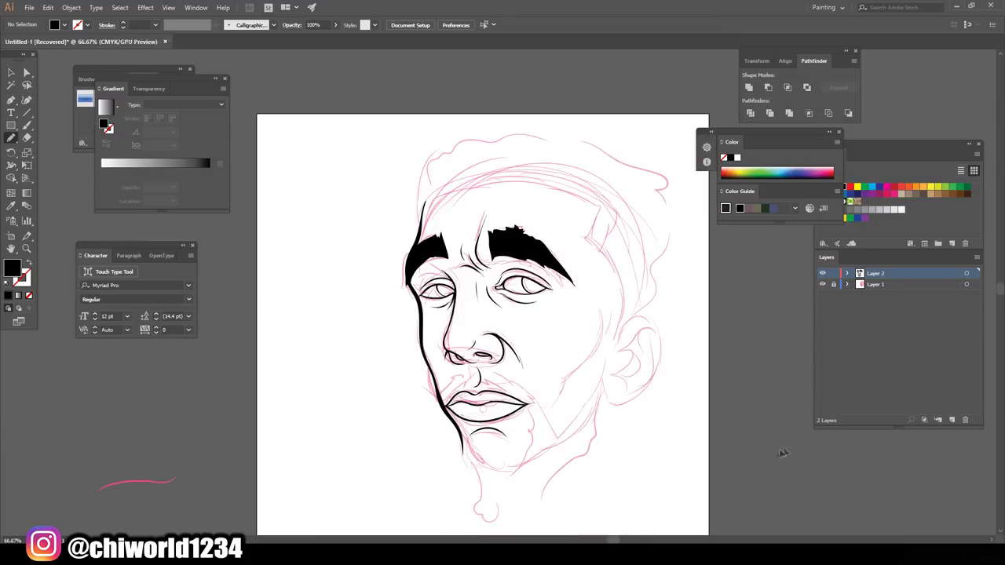
scroll(635, 382, down, 1)
scroll(665, 403, up, 1)
scroll(617, 395, up, 1)
scroll(549, 396, up, 1)
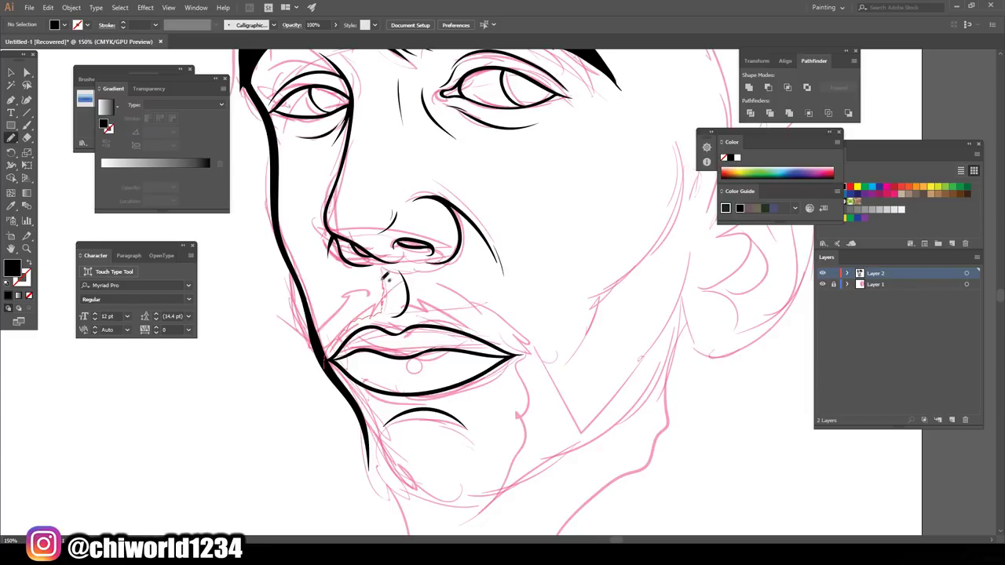
- Paint the moustache's ragged left half in black, from under the nostril past the lip corner
drag(376, 276, 346, 294)
mouse_move(309, 356)
mouse_down()
mouse_move(316, 391)
mouse_move(346, 396)
mouse_up()
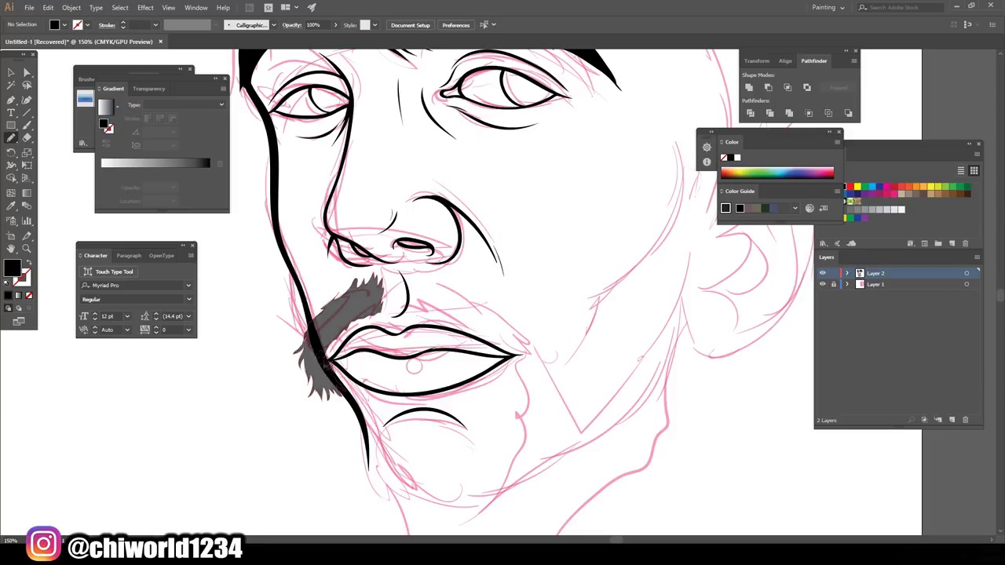
key(ctrl+0)
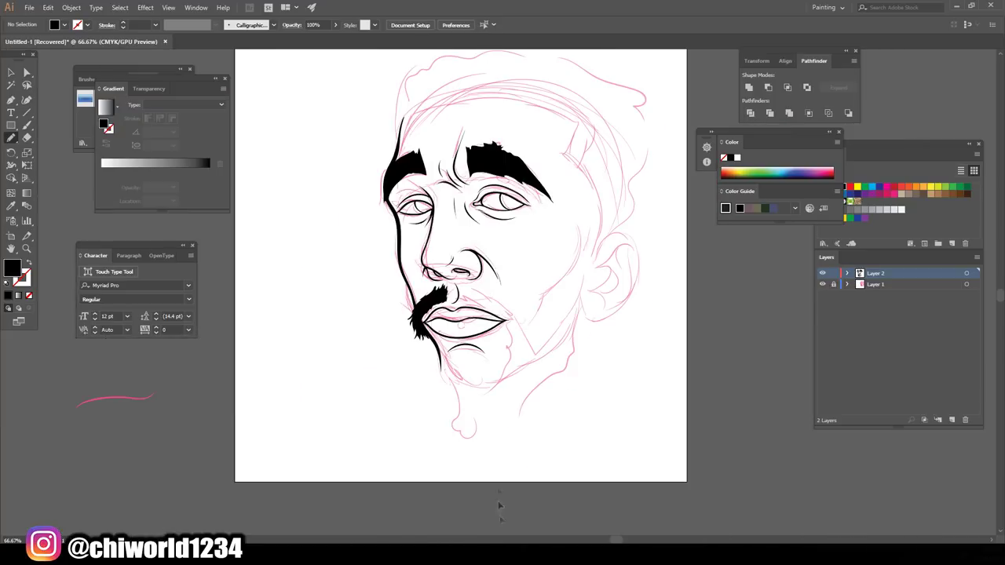
key(ctrl+plus)
key(ctrl+plus)
key(ctrl+plus)
mouse_move(377, 318)
mouse_down()
mouse_move(372, 298)
mouse_move(363, 303)
mouse_up()
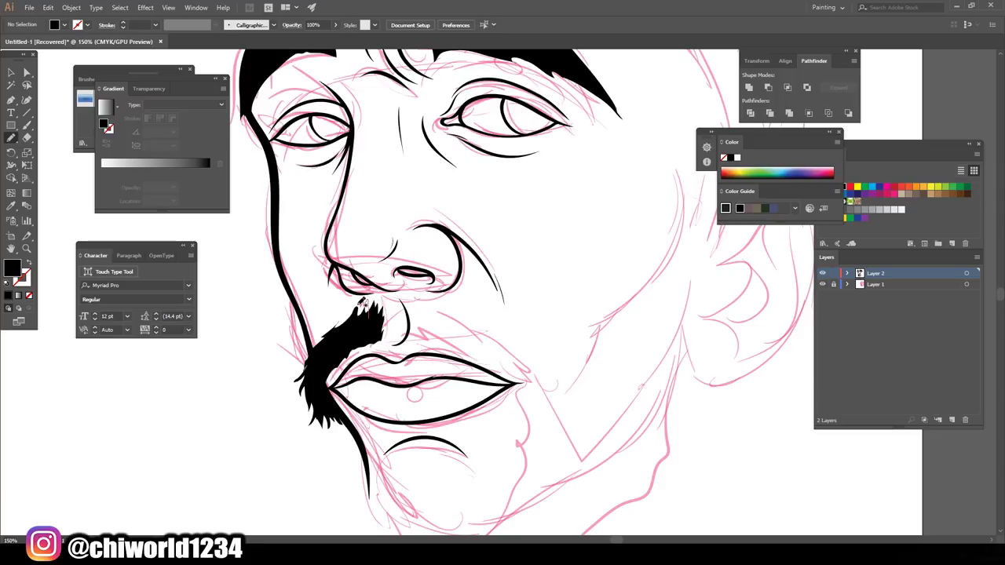
drag(344, 319, 365, 303)
- Paint the moustache's right half, then hide and reshow the sketch layer to check it
mouse_move(434, 309)
mouse_down()
mouse_move(562, 359)
mouse_move(560, 400)
mouse_move(529, 456)
mouse_move(525, 392)
mouse_move(513, 369)
mouse_up()
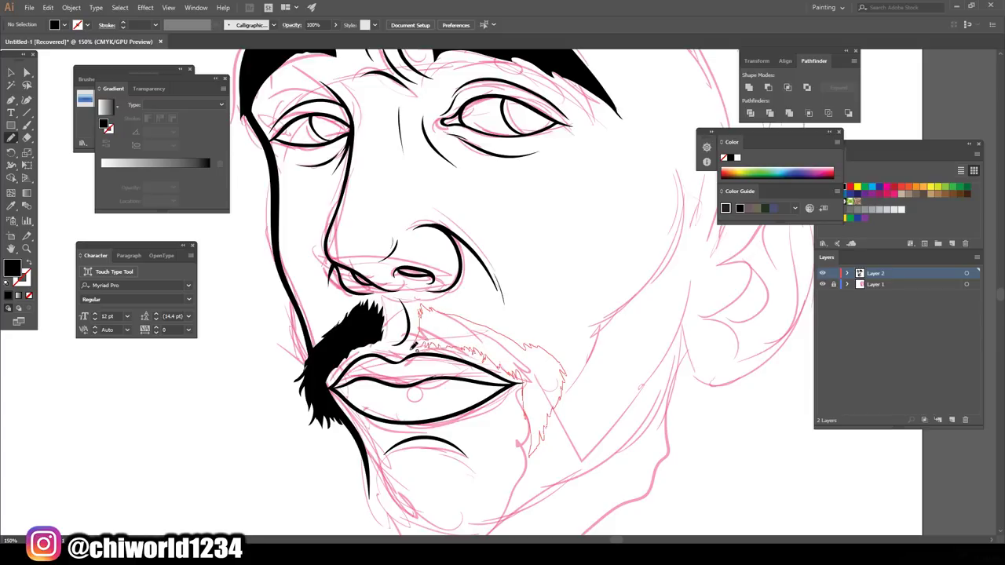
drag(410, 345, 408, 355)
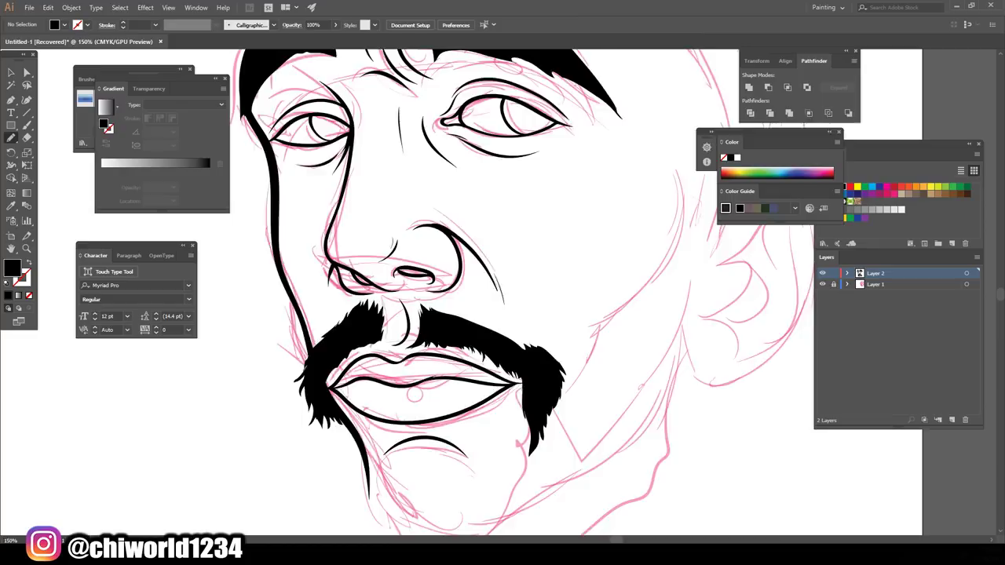
key(ctrl+minus)
key(ctrl+minus)
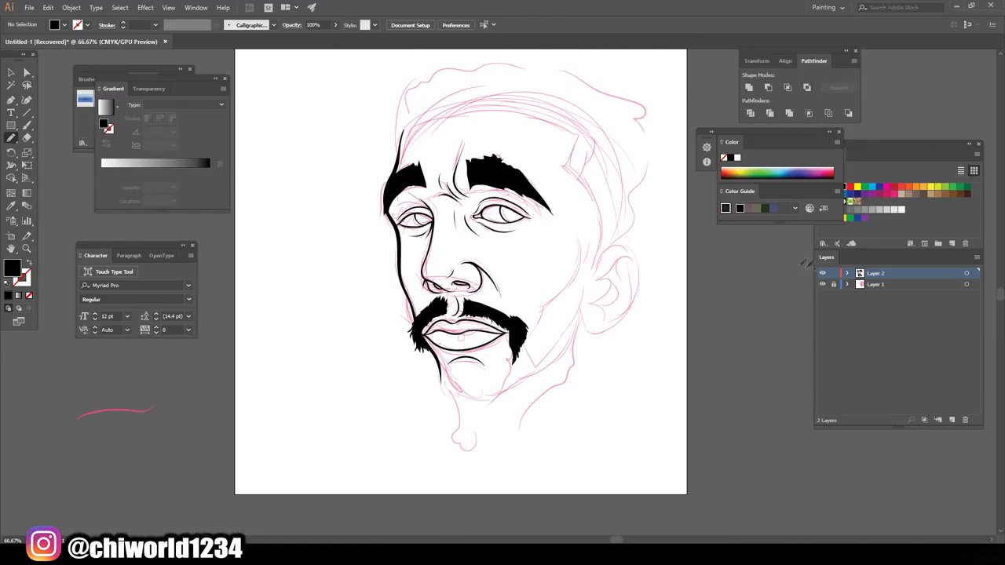
click(821, 285)
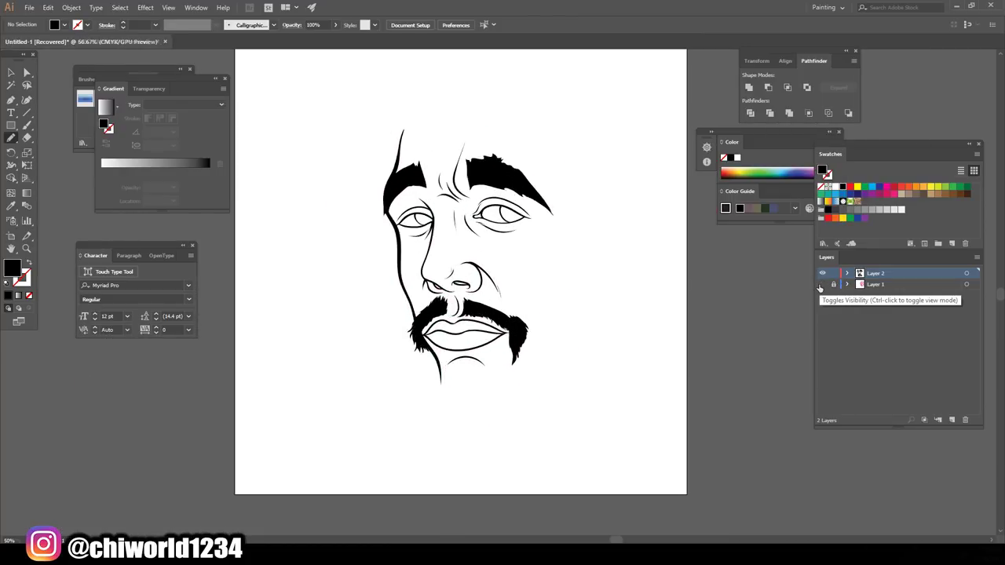
key(ctrl+plus)
key(ctrl+plus)
click(821, 285)
scroll(690, 361, down, 3)
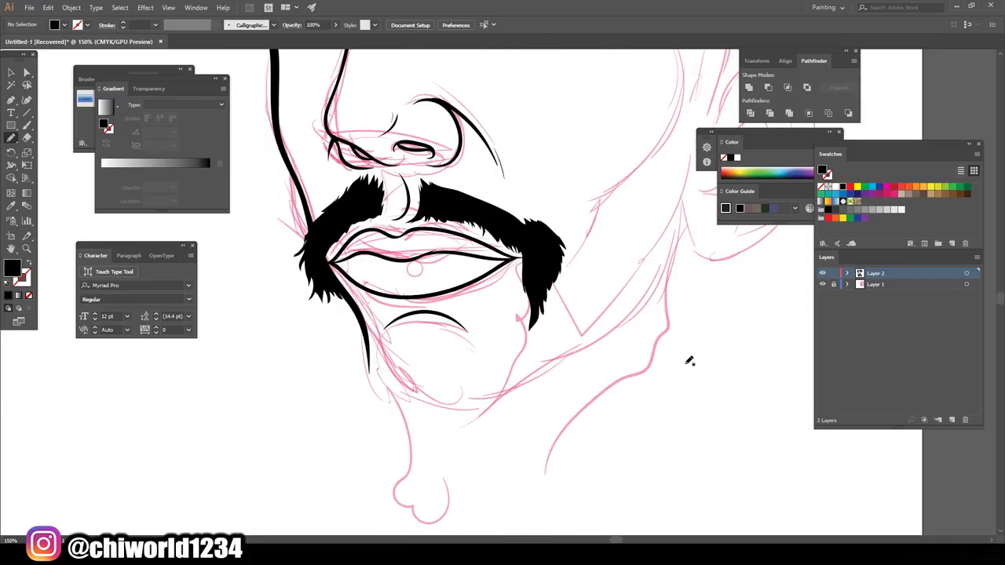
- Blob-brush black beard hair below the moustache's right tail, down over the chin and jaw
mouse_move(369, 328)
mouse_down()
mouse_move(472, 402)
mouse_move(520, 334)
mouse_move(537, 248)
mouse_up()
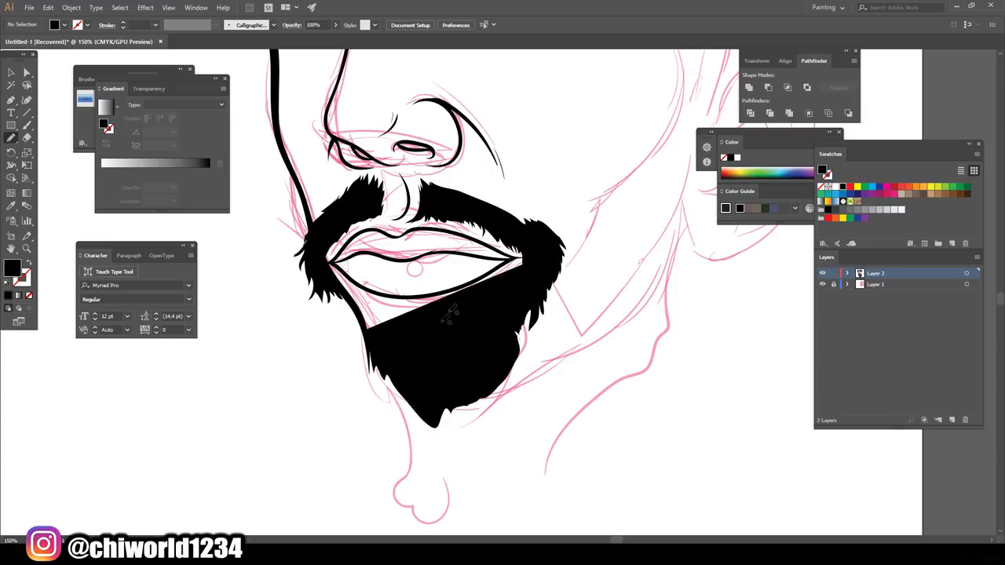
key(ctrl+z)
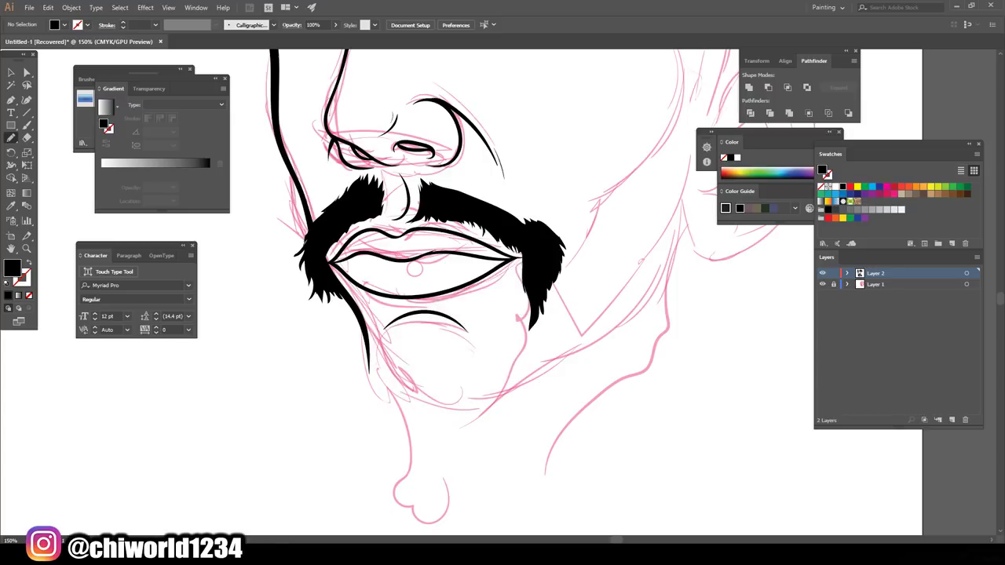
drag(534, 287, 521, 331)
mouse_move(515, 332)
mouse_down()
mouse_move(496, 381)
mouse_move(491, 370)
mouse_move(482, 383)
mouse_move(471, 370)
mouse_move(434, 376)
mouse_up()
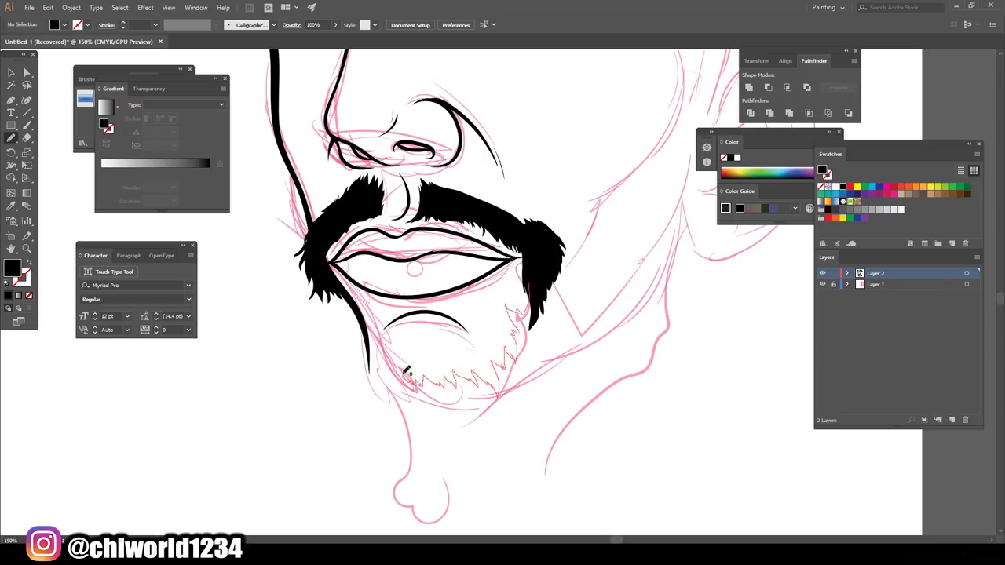
drag(398, 382, 386, 374)
mouse_move(368, 345)
mouse_down()
mouse_move(363, 382)
mouse_move(337, 418)
mouse_move(345, 430)
mouse_move(330, 460)
mouse_move(332, 504)
mouse_move(421, 536)
mouse_move(458, 519)
mouse_move(483, 533)
mouse_move(531, 489)
mouse_move(557, 503)
mouse_move(548, 476)
mouse_move(563, 481)
mouse_move(616, 443)
mouse_move(677, 381)
mouse_move(687, 316)
mouse_move(677, 139)
mouse_move(631, 198)
mouse_move(617, 197)
mouse_move(597, 245)
mouse_up()
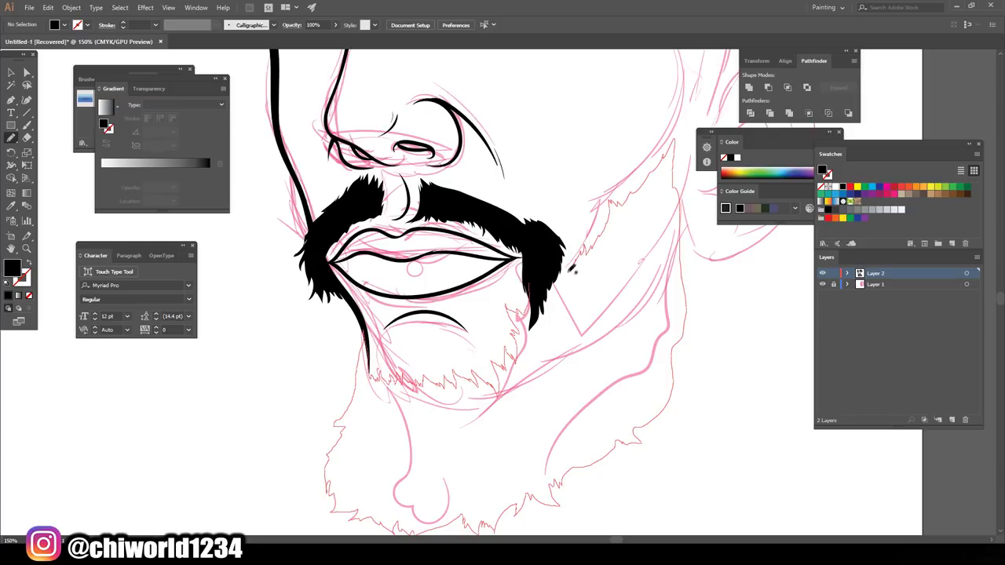
mouse_move(570, 273)
mouse_down()
mouse_move(561, 285)
mouse_move(550, 265)
mouse_up()
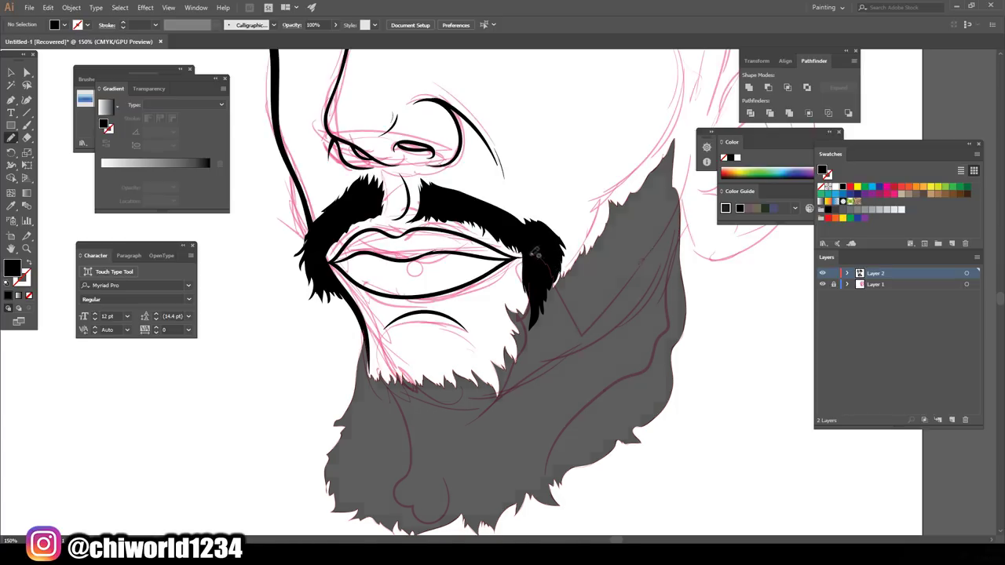
key(ctrl+minus)
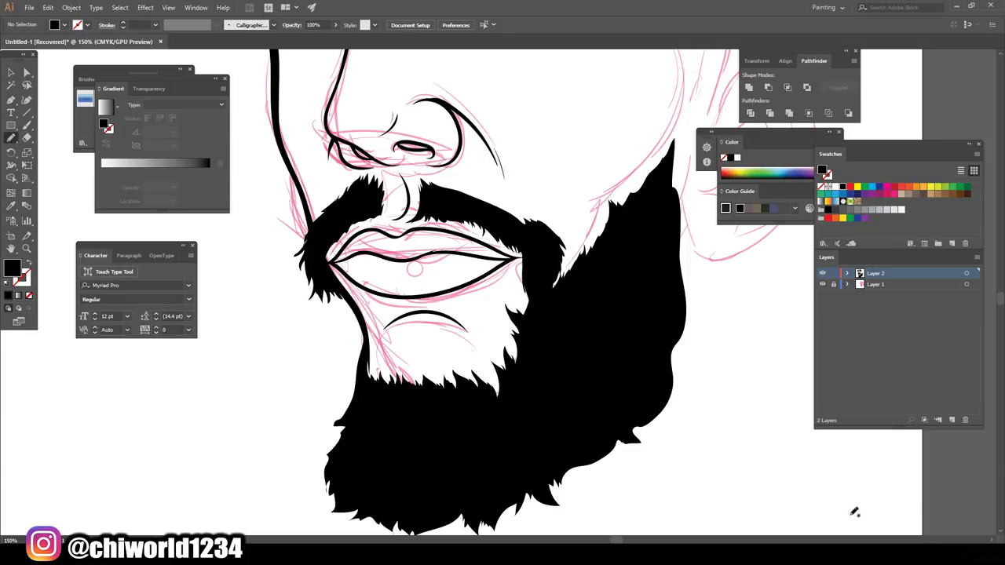
key(ctrl+minus)
key(ctrl+minus)
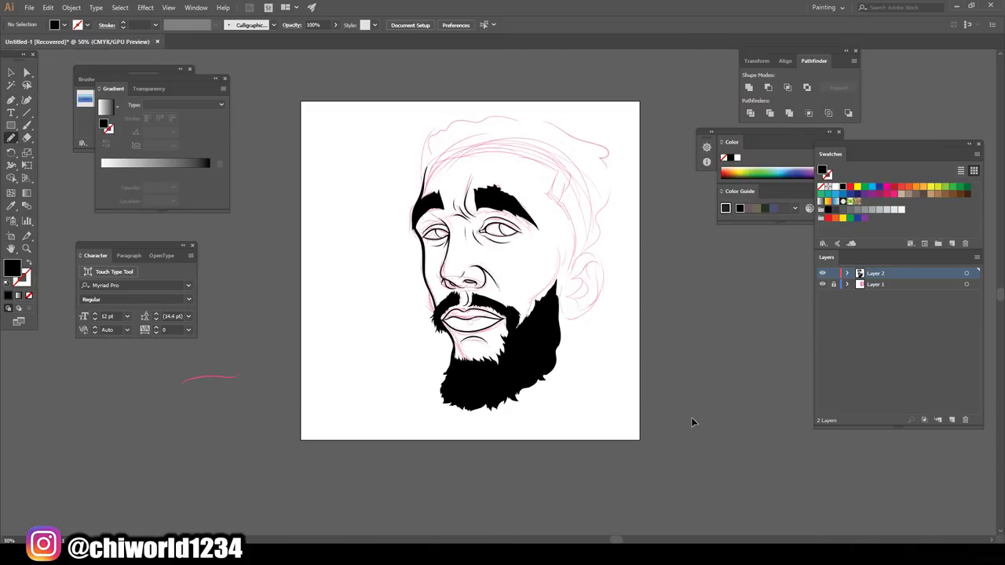
- Draw a Pencil line from the cheek up past the temple and along the forehead hairline
key(ctrl+plus)
key(ctrl+plus)
scroll(696, 415, up, 2)
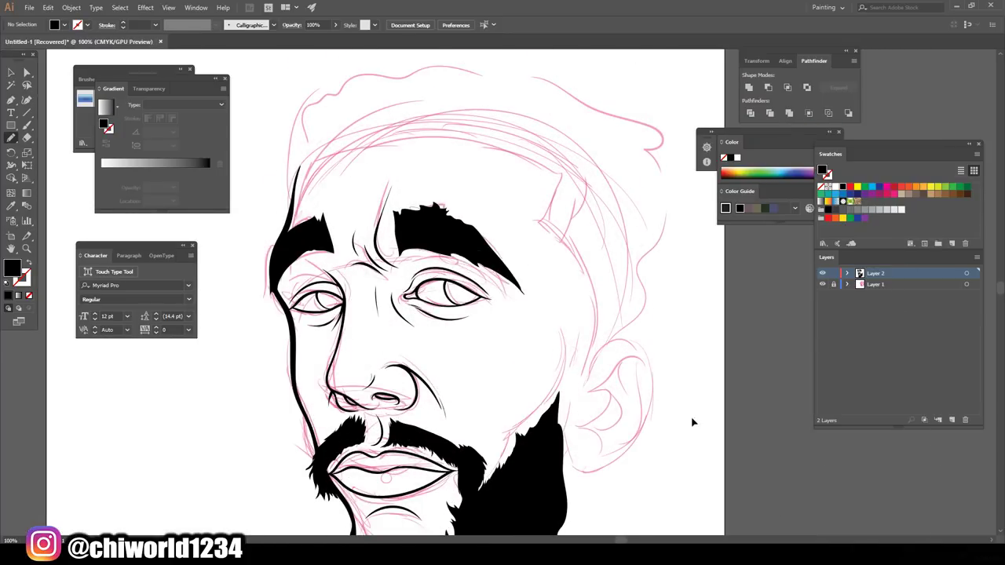
scroll(696, 415, up, 1)
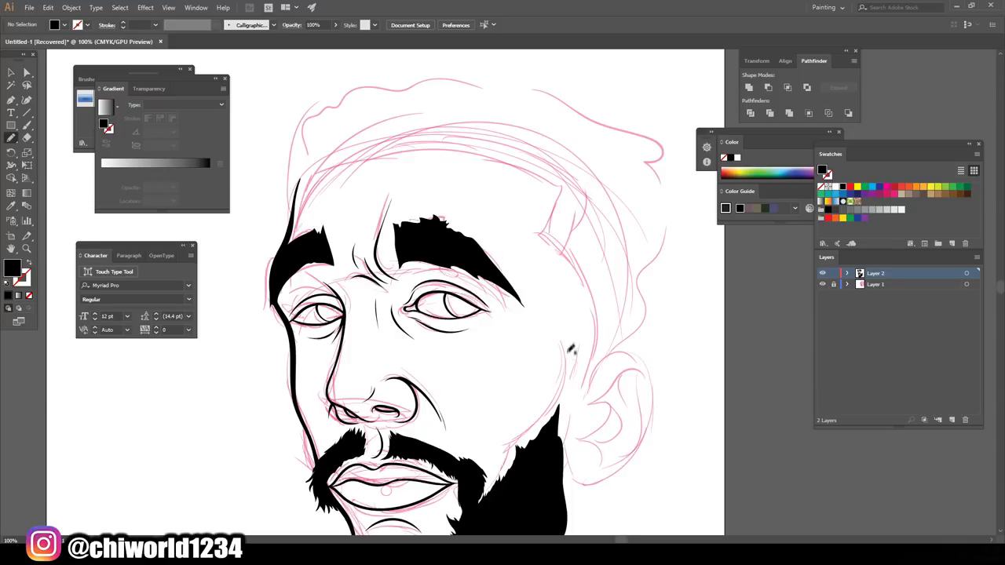
drag(573, 357, 537, 235)
drag(526, 226, 542, 193)
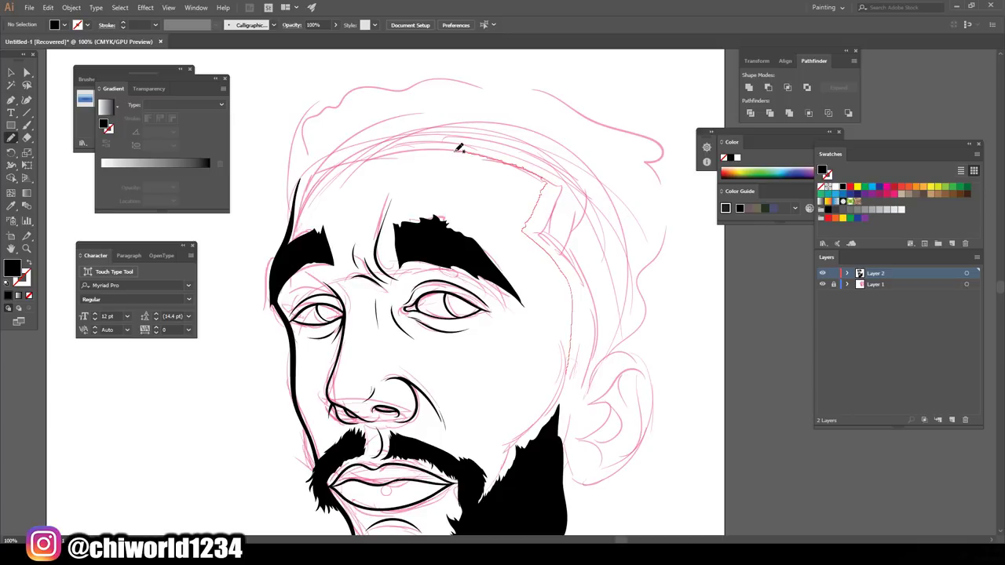
drag(475, 146, 524, 149)
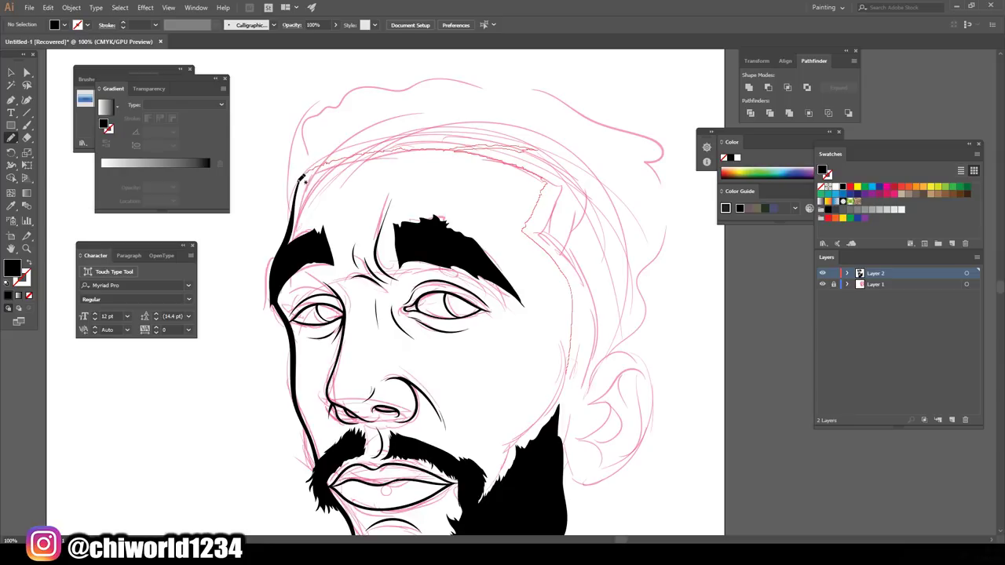
- Blob-brush a solid black hair mass from the left hairline over the top of the head
mouse_move(297, 187)
mouse_down()
mouse_move(278, 101)
mouse_move(360, 61)
mouse_move(578, 68)
mouse_move(657, 115)
mouse_move(701, 228)
mouse_move(695, 281)
mouse_move(686, 305)
mouse_move(658, 292)
mouse_move(632, 332)
mouse_move(574, 364)
mouse_move(565, 383)
mouse_up()
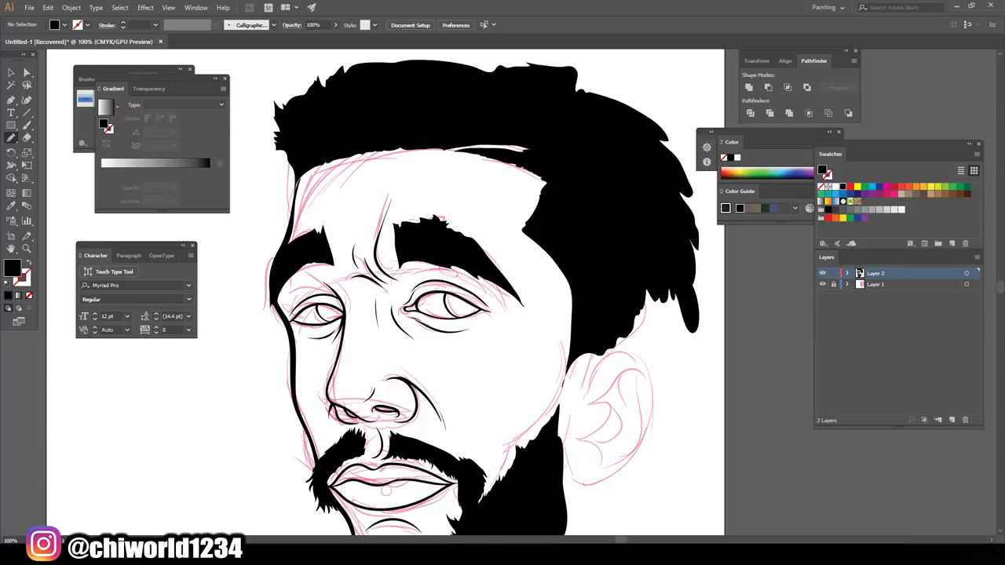
scroll(637, 426, down, 3)
scroll(637, 426, down, 2)
scroll(599, 446, up, 2)
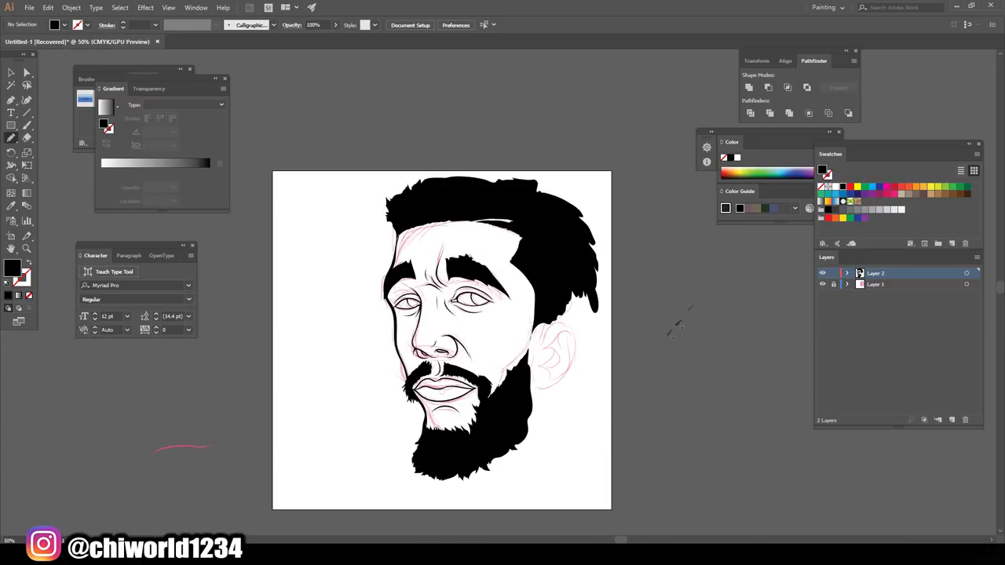
- Hide and reshow the sketch to check the inking, then brush round black pupils into both eyes
click(822, 284)
key(ctrl+minus)
key(ctrl+1)
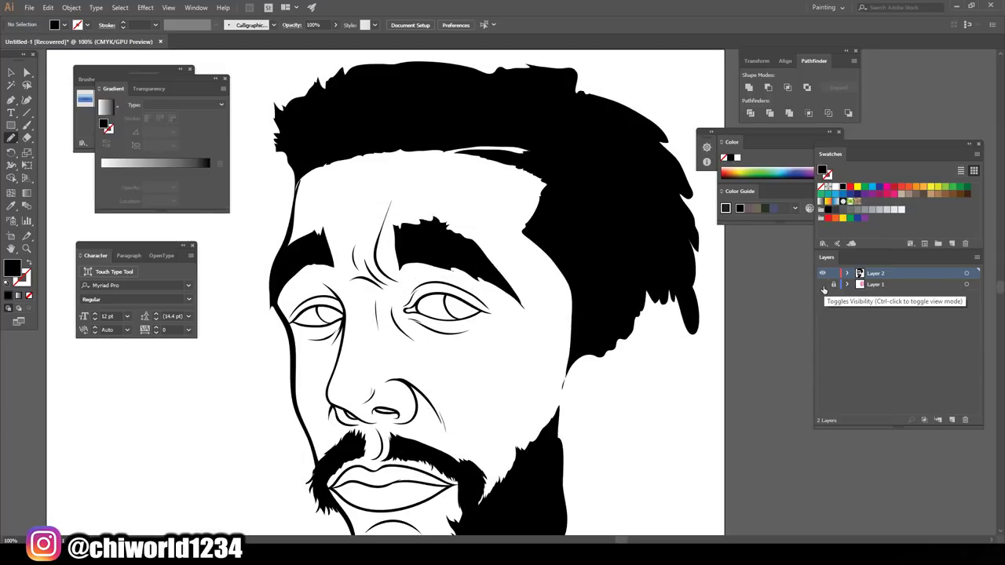
click(822, 285)
scroll(471, 395, up, 1)
scroll(469, 399, up, 1)
scroll(469, 399, up, 1)
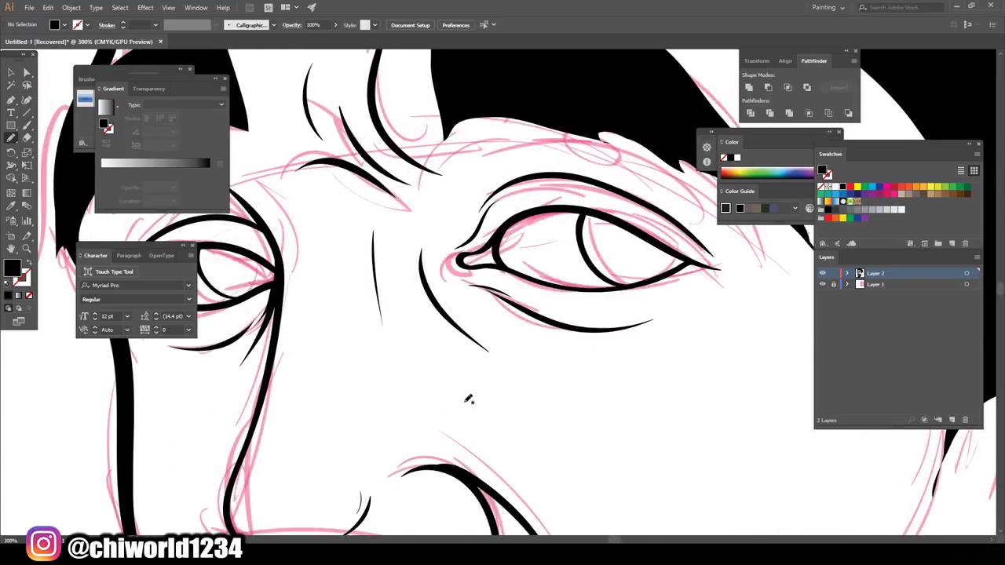
scroll(468, 399, up, 2)
mouse_move(651, 326)
mouse_down()
mouse_move(644, 348)
mouse_move(620, 352)
mouse_move(613, 323)
mouse_move(638, 317)
mouse_up()
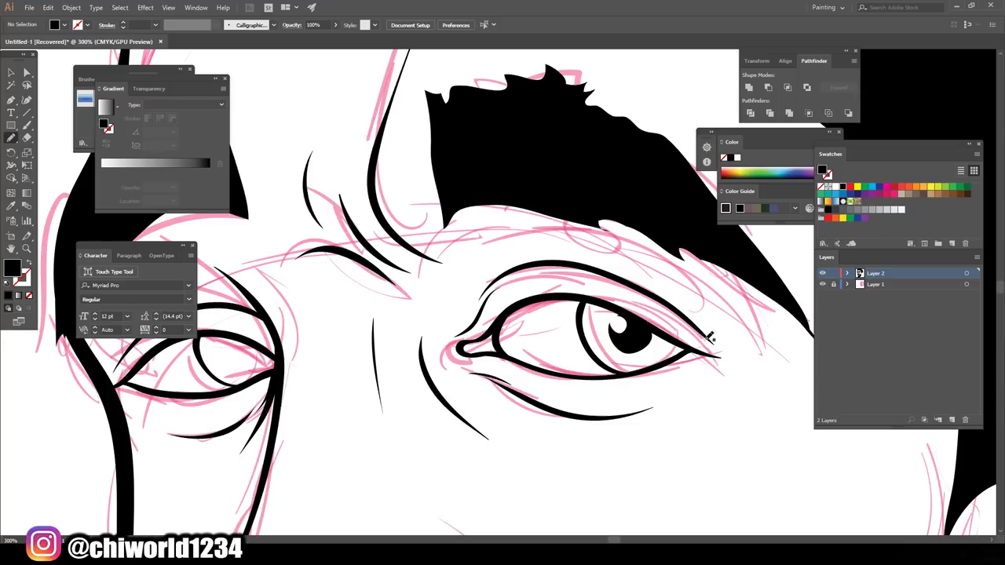
scroll(699, 461, down, 2)
scroll(621, 458, up, 3)
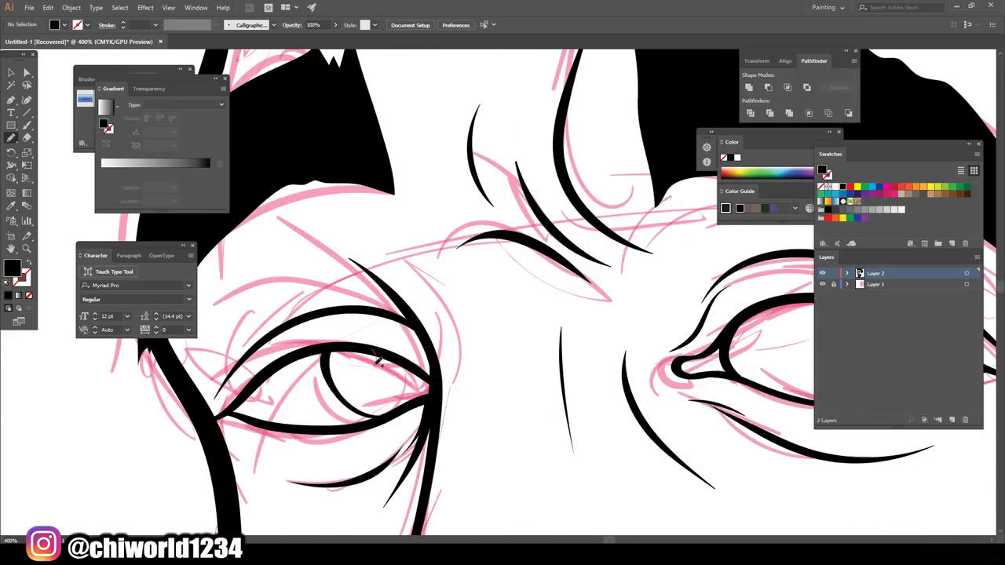
mouse_move(363, 359)
mouse_down()
mouse_move(404, 358)
mouse_move(355, 346)
mouse_up()
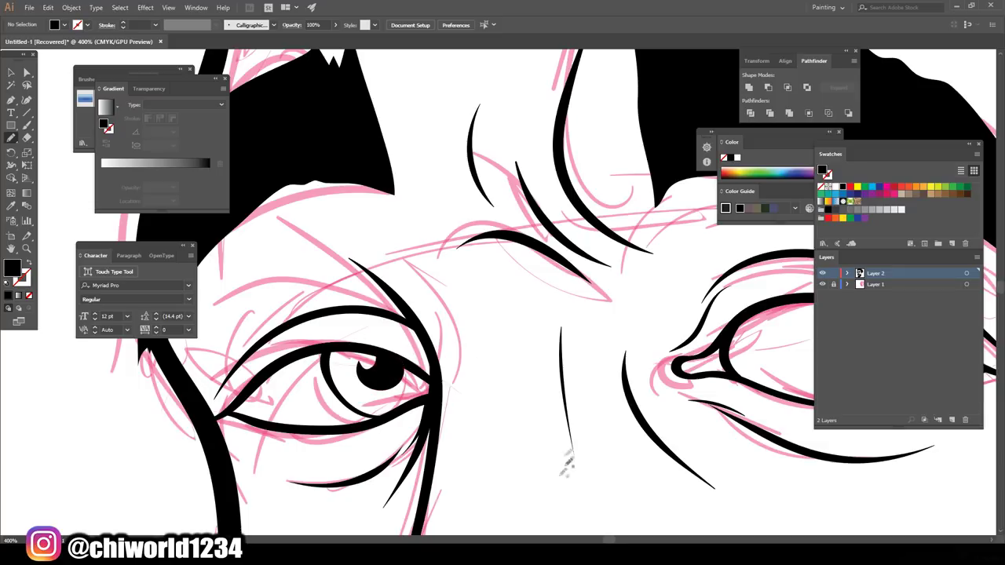
- Thicken the nostril strokes in black and start a Paintbrush stroke along the ear's edge
scroll(510, 437, down, 1)
key(ctrl+0)
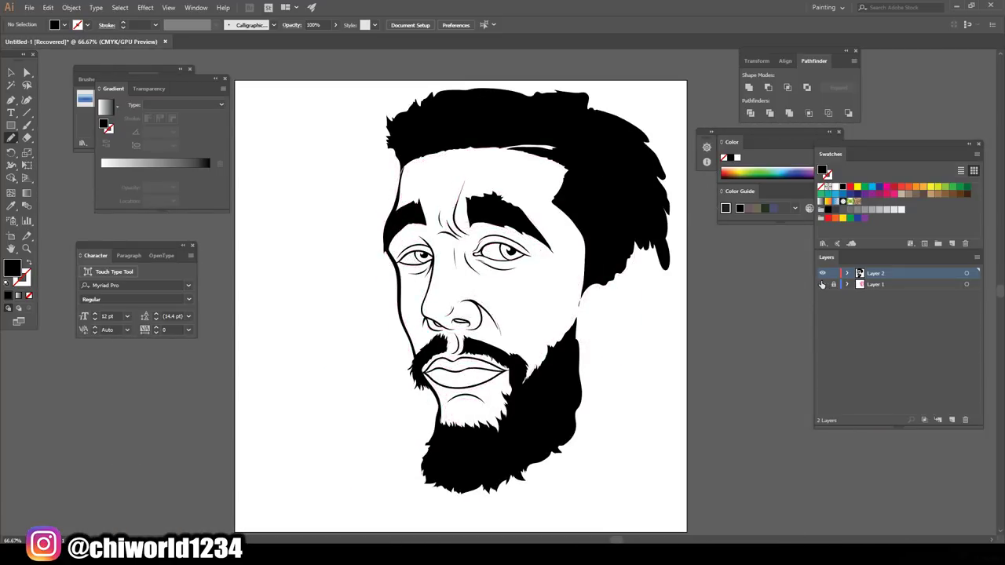
key(ctrl+plus)
key(ctrl+plus)
key(ctrl+plus)
key(ctrl+plus)
key(ctrl+plus)
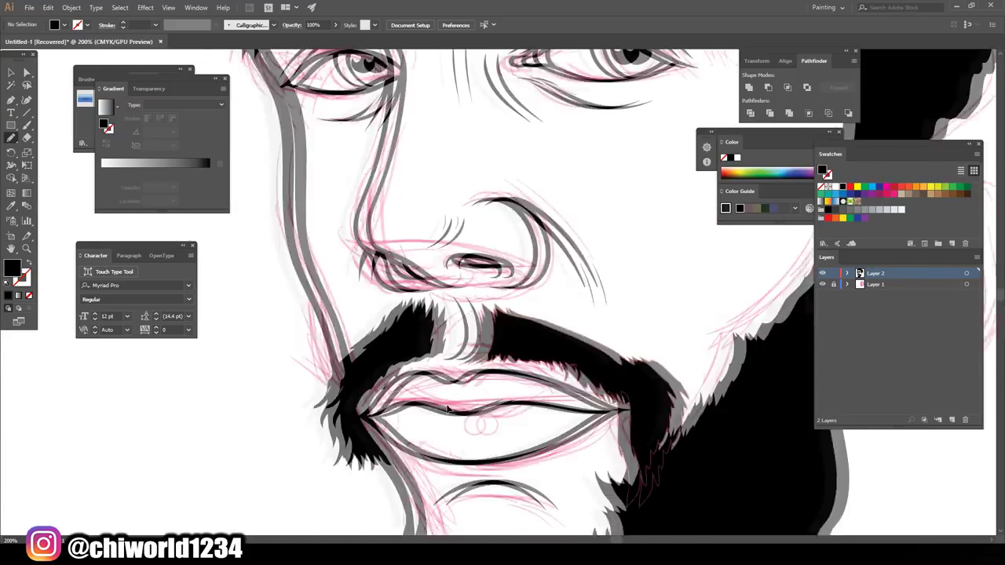
drag(420, 302, 411, 292)
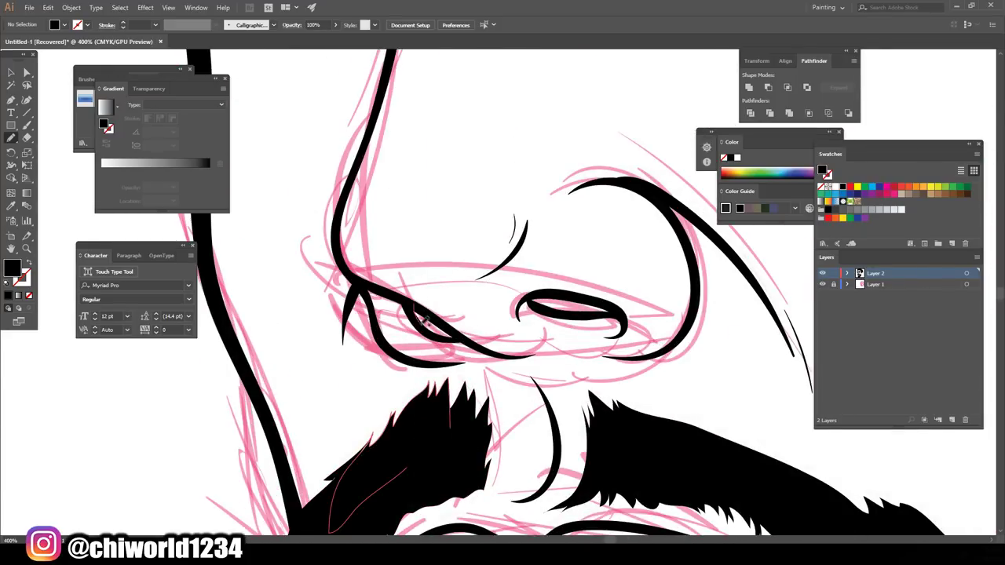
mouse_move(532, 297)
mouse_down()
mouse_move(619, 306)
mouse_move(534, 296)
mouse_up()
scroll(636, 348, down, 3)
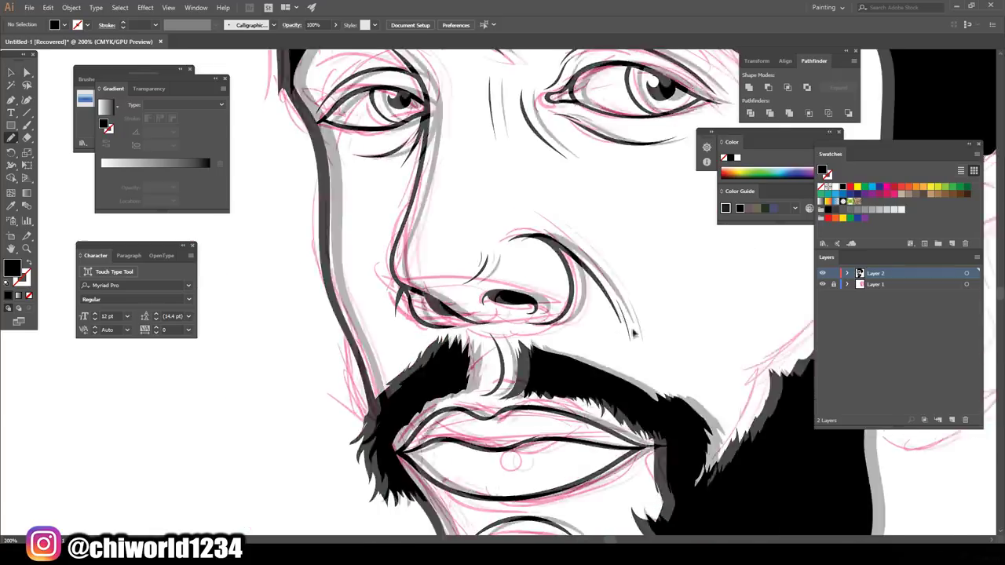
scroll(631, 316, down, 2)
scroll(629, 311, up, 3)
scroll(629, 311, up, 1)
scroll(629, 311, right, 1)
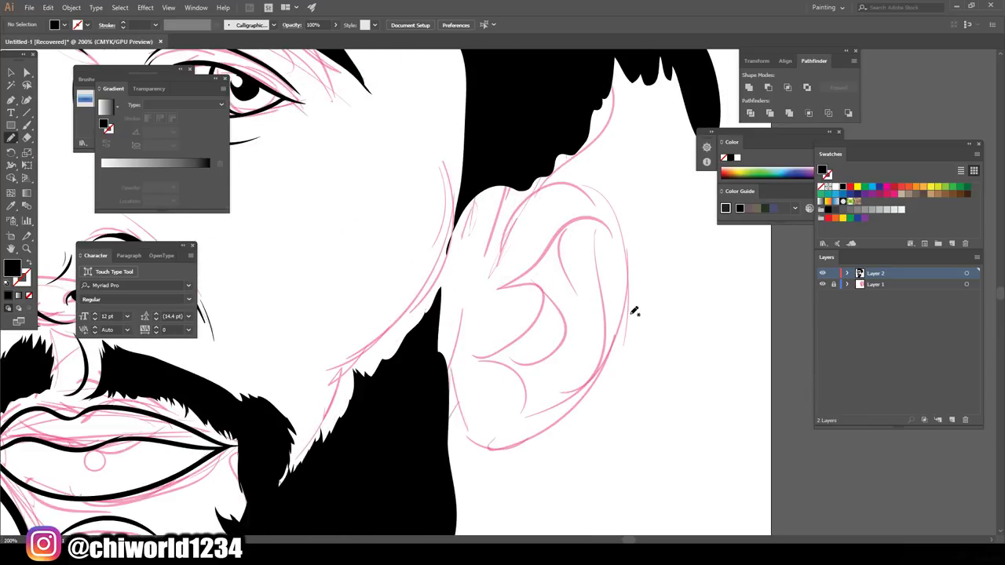
key(b)
drag(456, 229, 463, 51)
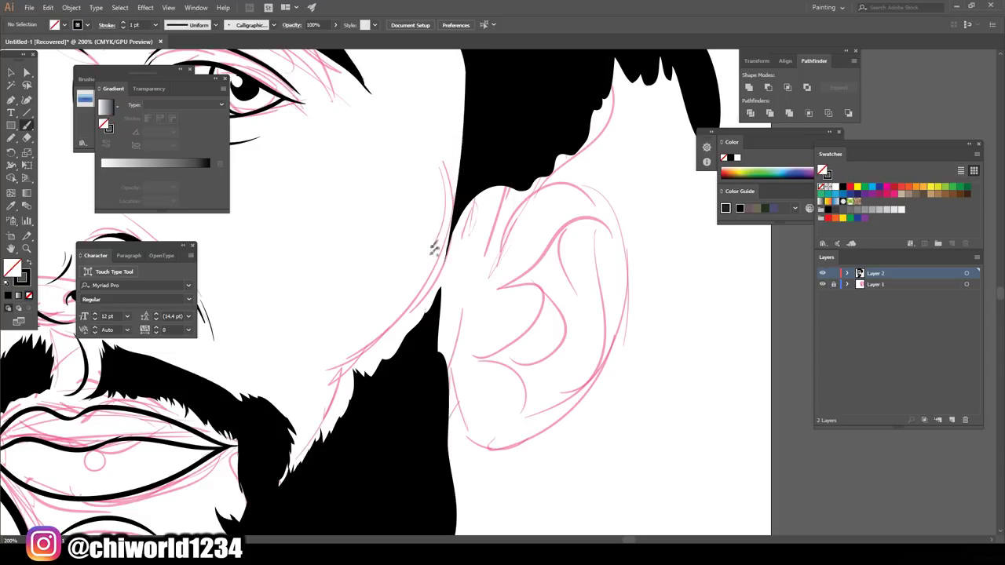
- Set the stroke weight to 2 pt and paint the thick outer rim of the ear
click(143, 24)
click(169, 100)
mouse_move(505, 197)
mouse_down()
mouse_move(550, 181)
mouse_move(604, 188)
mouse_move(628, 236)
mouse_move(616, 328)
mouse_move(567, 404)
mouse_move(490, 437)
mouse_move(454, 424)
mouse_move(452, 294)
mouse_up()
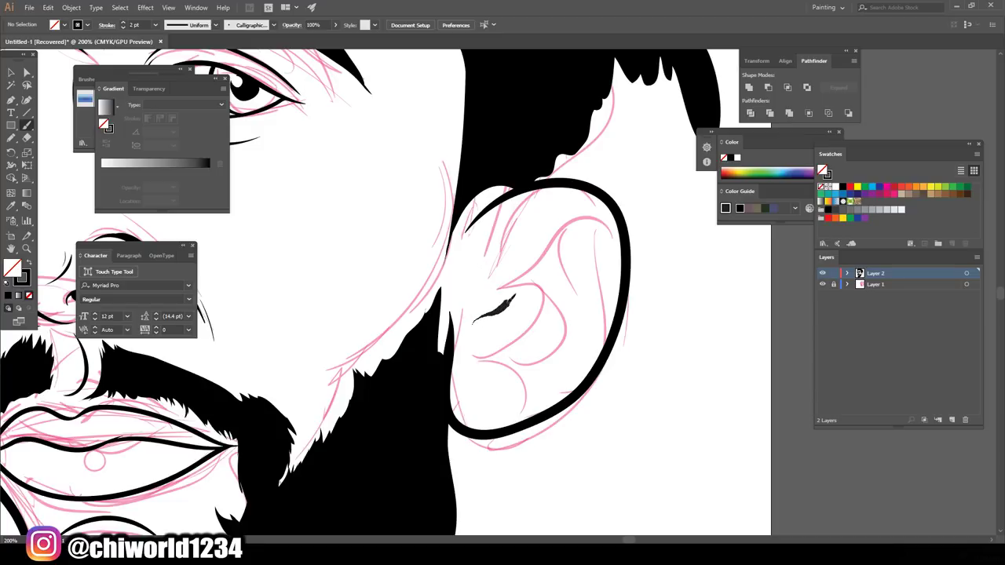
drag(507, 254, 497, 247)
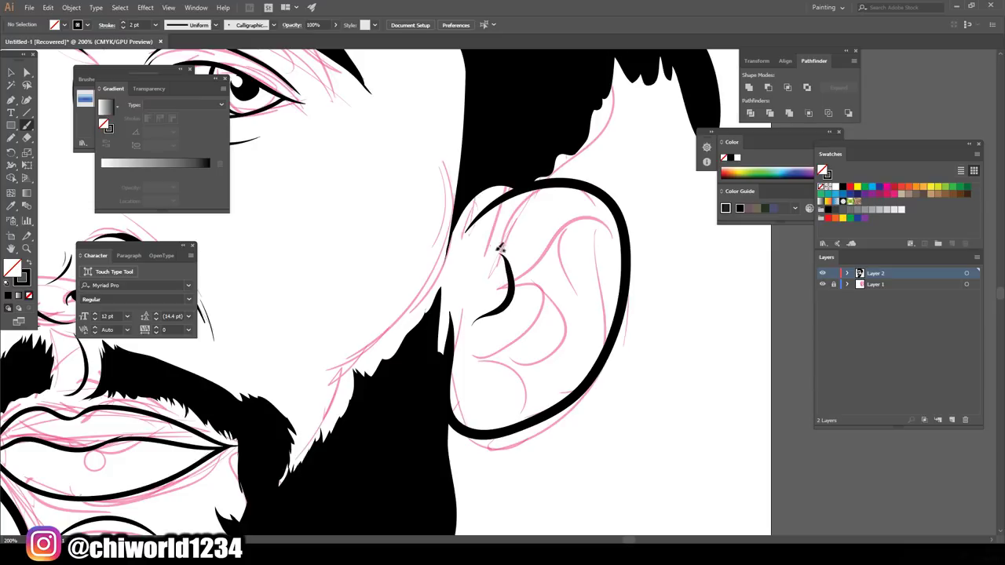
drag(541, 244, 595, 219)
drag(614, 260, 617, 271)
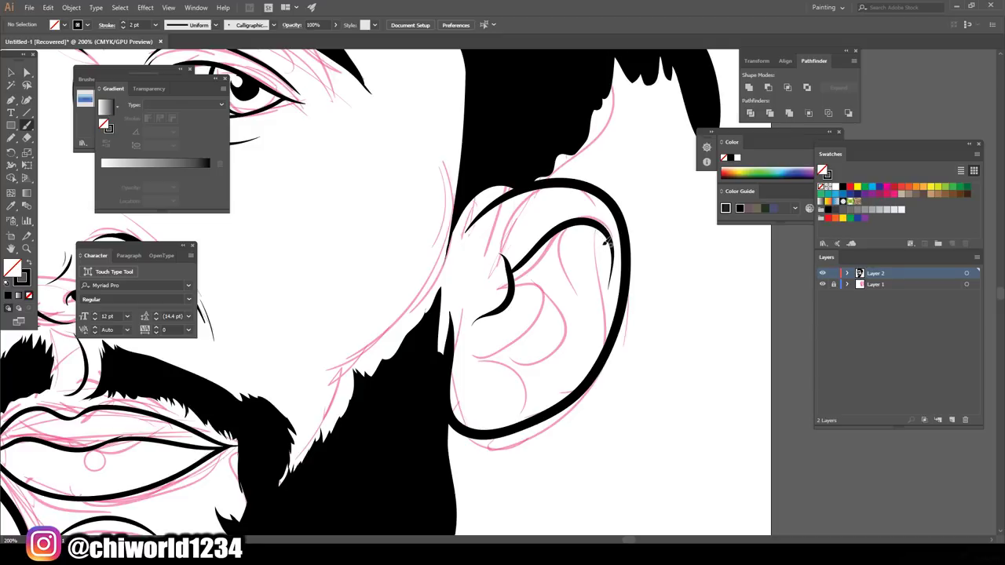
- Paint curving inner-ear fold strokes, redrawing one undone tapered curve at the inner-ear crook
mouse_move(603, 314)
mouse_down()
mouse_move(589, 354)
mouse_move(557, 377)
mouse_move(515, 371)
mouse_up()
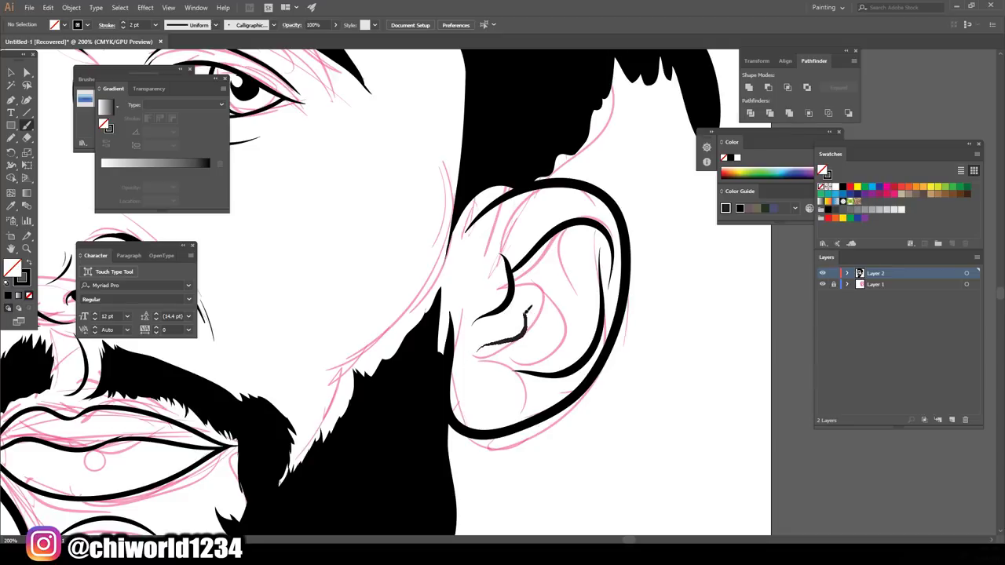
drag(515, 295, 519, 270)
drag(472, 349, 511, 302)
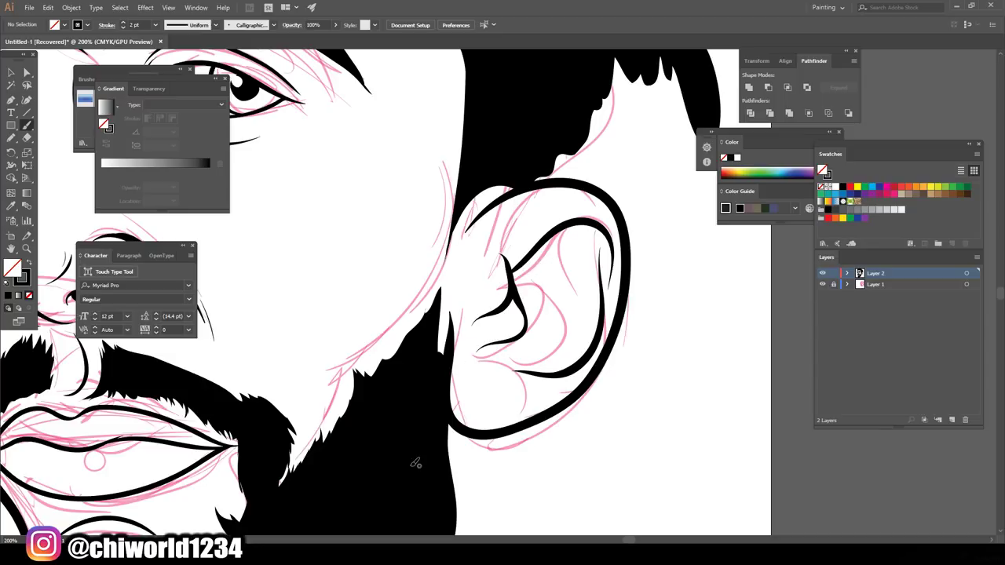
key(ctrl+z)
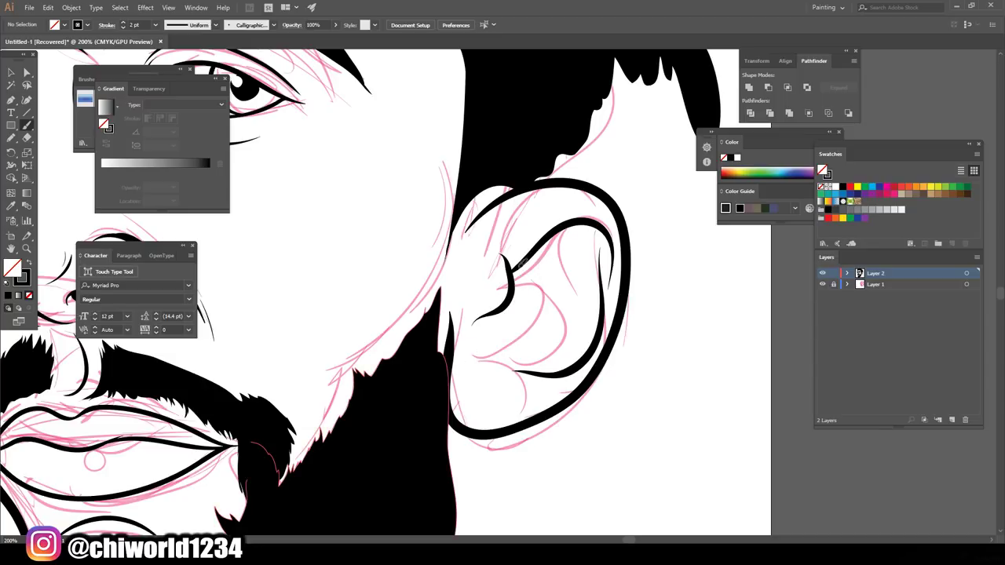
drag(519, 295, 523, 308)
drag(522, 279, 528, 352)
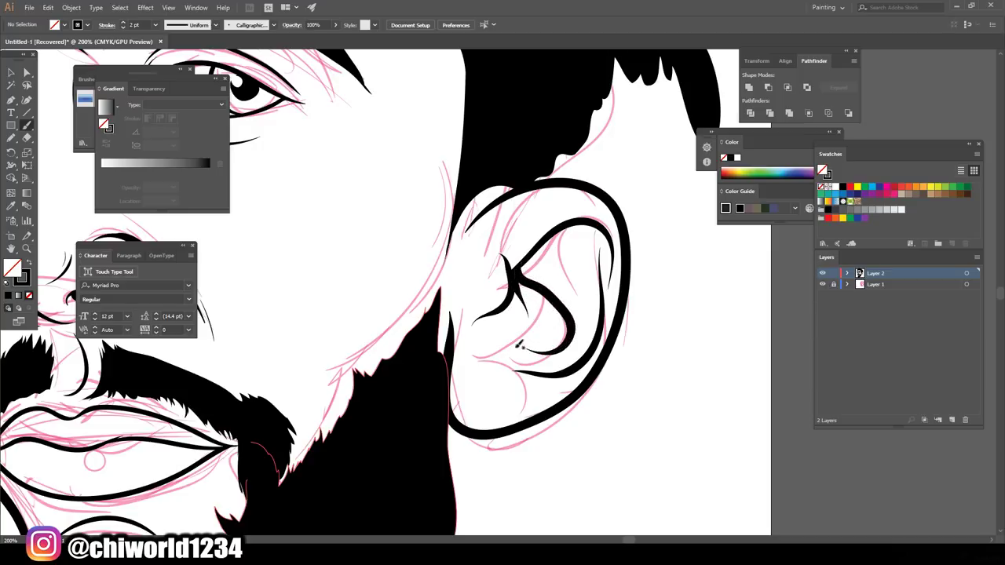
mouse_move(574, 278)
mouse_down()
mouse_move(555, 237)
mouse_move(567, 226)
mouse_up()
mouse_move(523, 398)
mouse_down()
mouse_move(506, 366)
mouse_move(482, 363)
mouse_move(476, 322)
mouse_up()
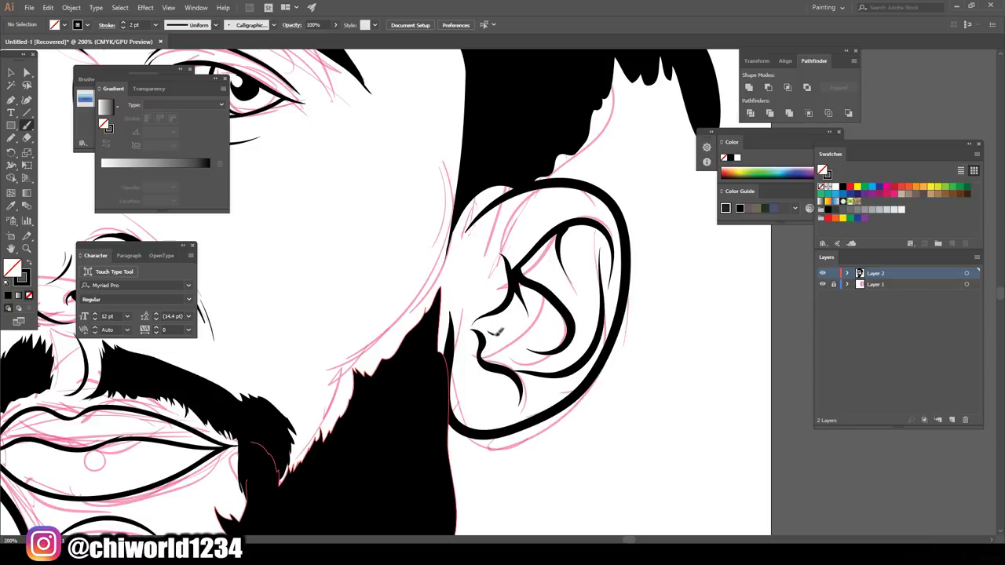
drag(534, 336, 535, 335)
scroll(635, 444, down, 3)
- Hide the sketch and paint drip strokes hanging from below the ear down the neck
scroll(635, 444, down, 2)
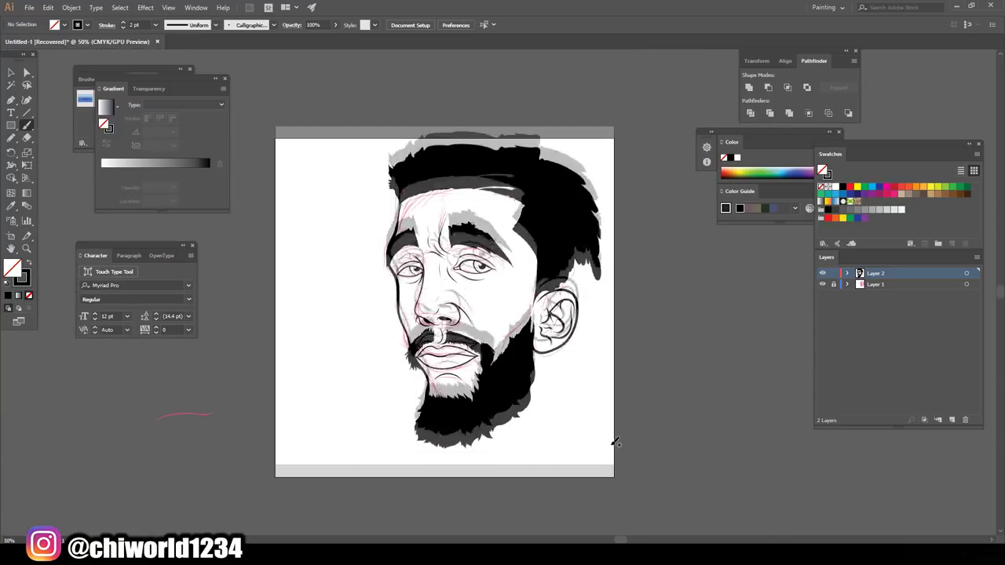
key(ctrl+plus)
click(823, 284)
key(ctrl+minus)
key(ctrl+plus)
scroll(630, 428, down, 2)
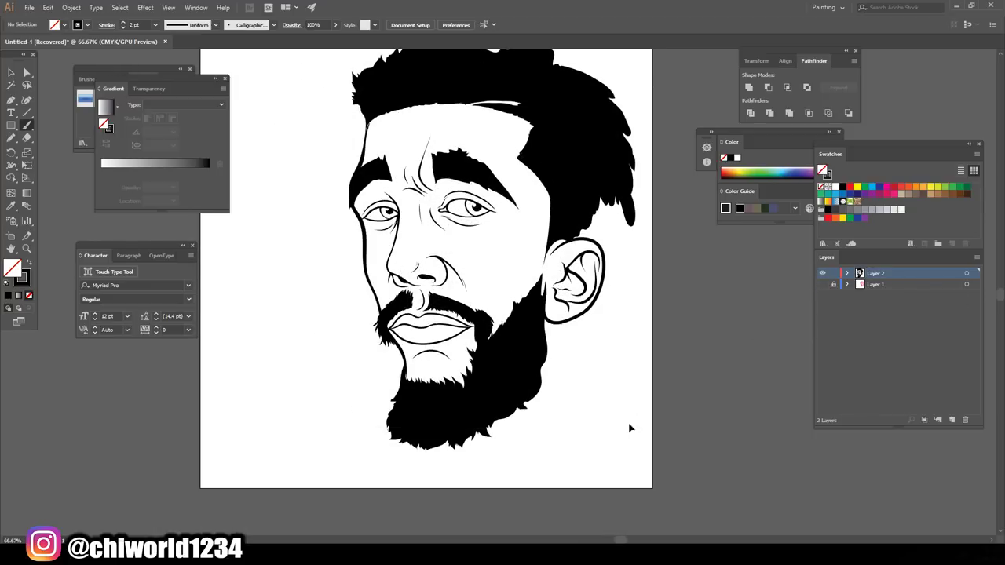
key(ctrl+plus)
scroll(635, 407, down, 1)
mouse_move(570, 279)
mouse_down()
mouse_move(563, 469)
mouse_move(548, 462)
mouse_move(512, 512)
mouse_up()
scroll(506, 439, down, 1)
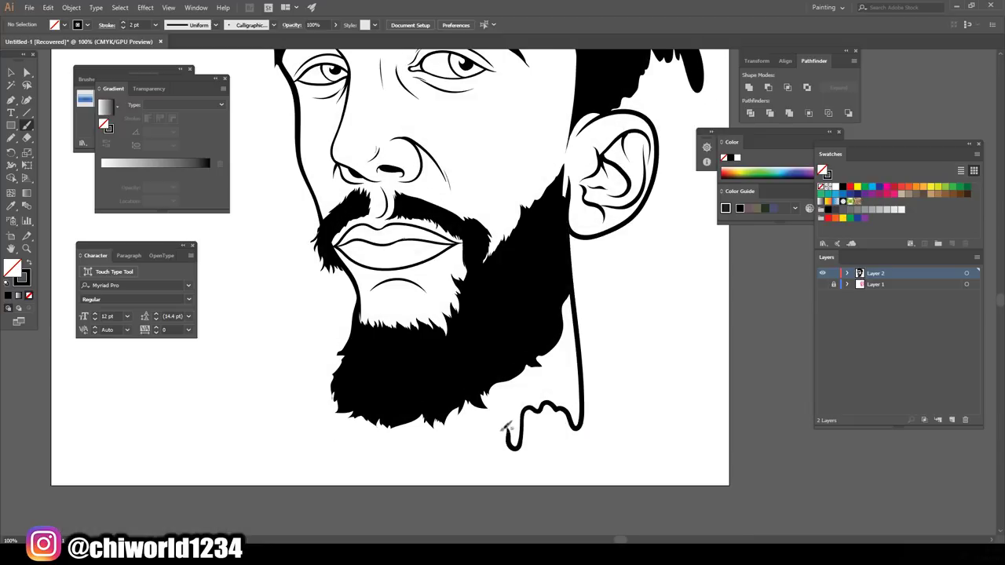
drag(476, 425, 468, 421)
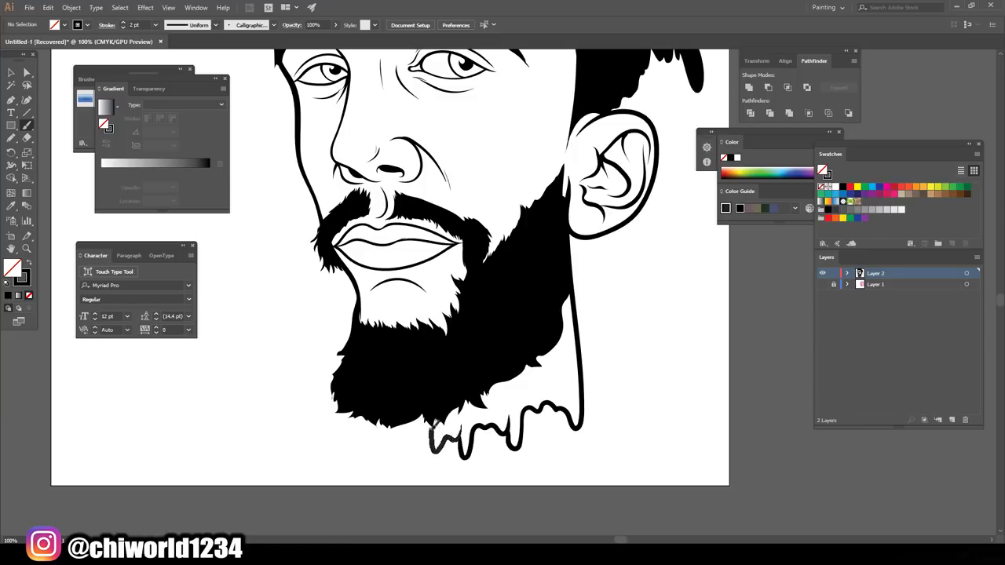
scroll(651, 341, up, 1)
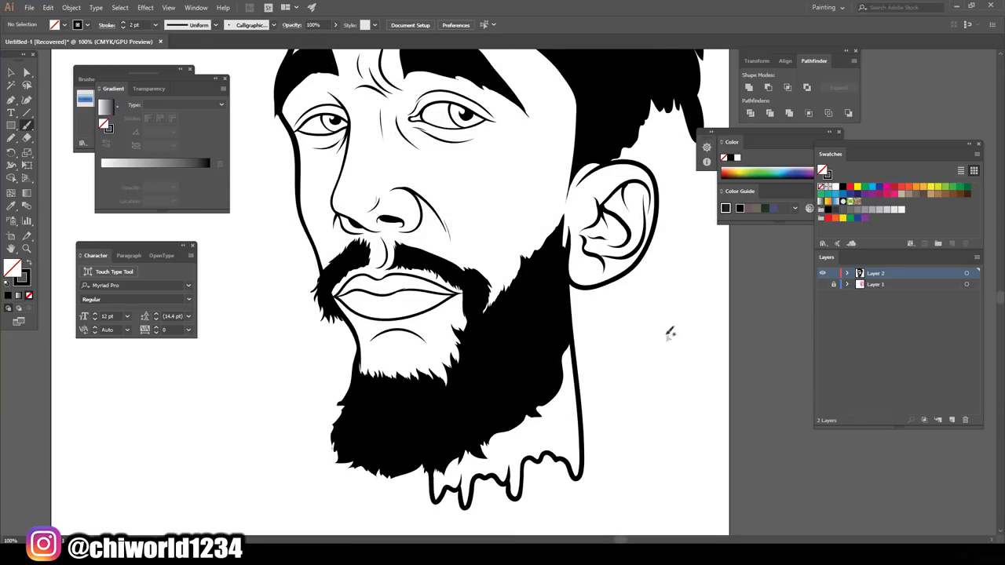
- Lock the line-art layer and zoom out to fit the whole artboard
key(ctrl+minus)
key(ctrl+minus)
key(ctrl+minus)
key(ctrl+plus)
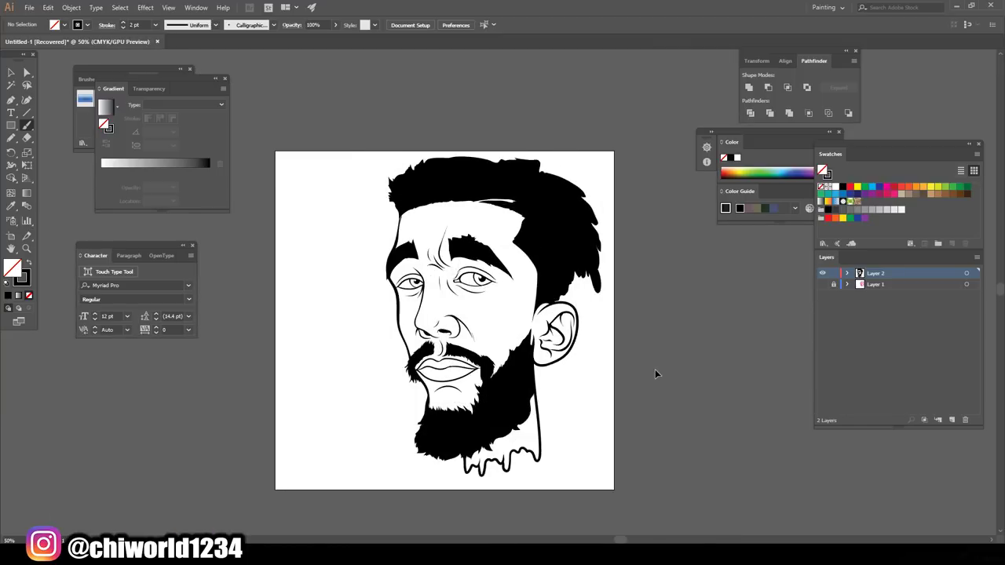
key(ctrl+plus)
key(ctrl+plus)
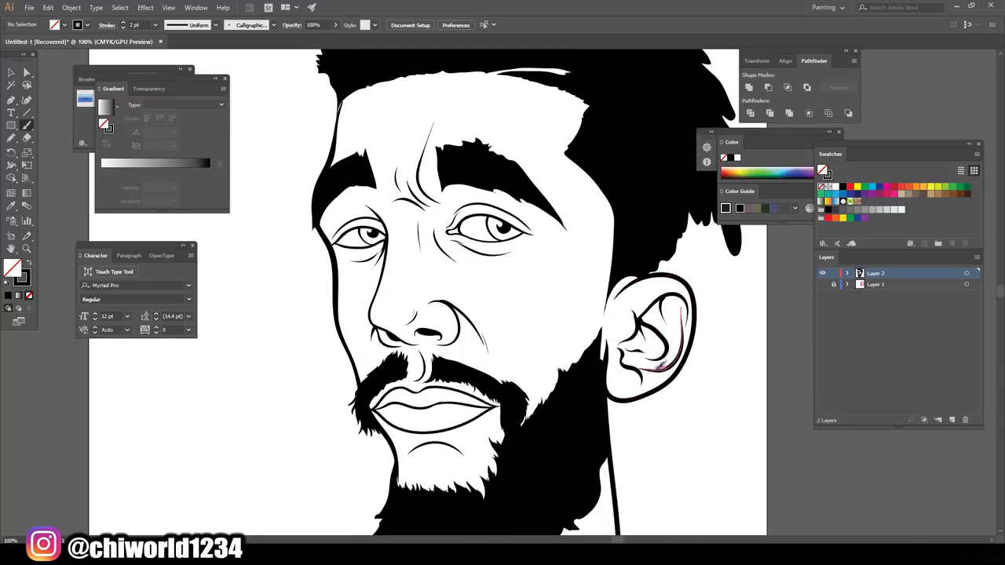
key(ctrl+minus)
click(834, 274)
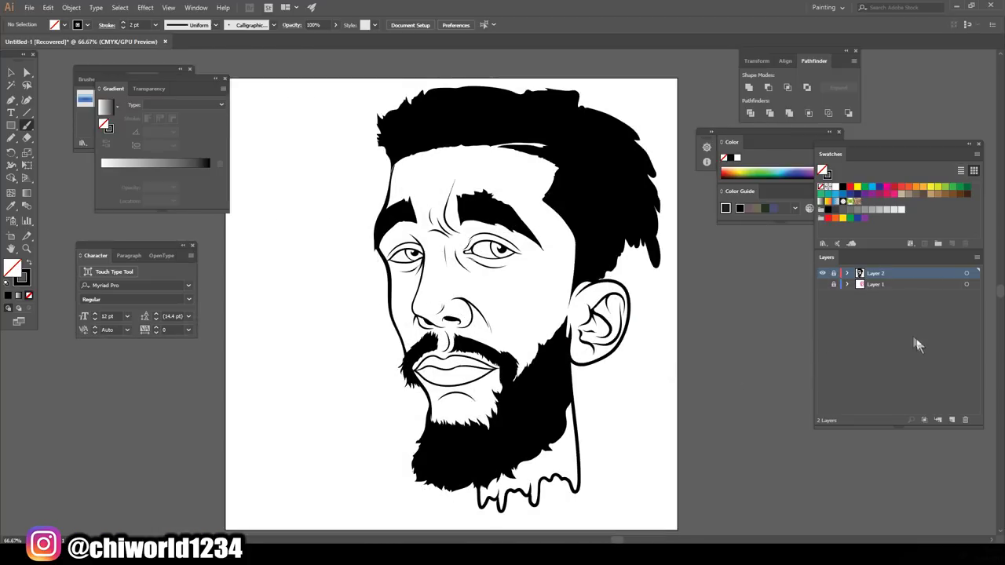
key(ctrl+minus)
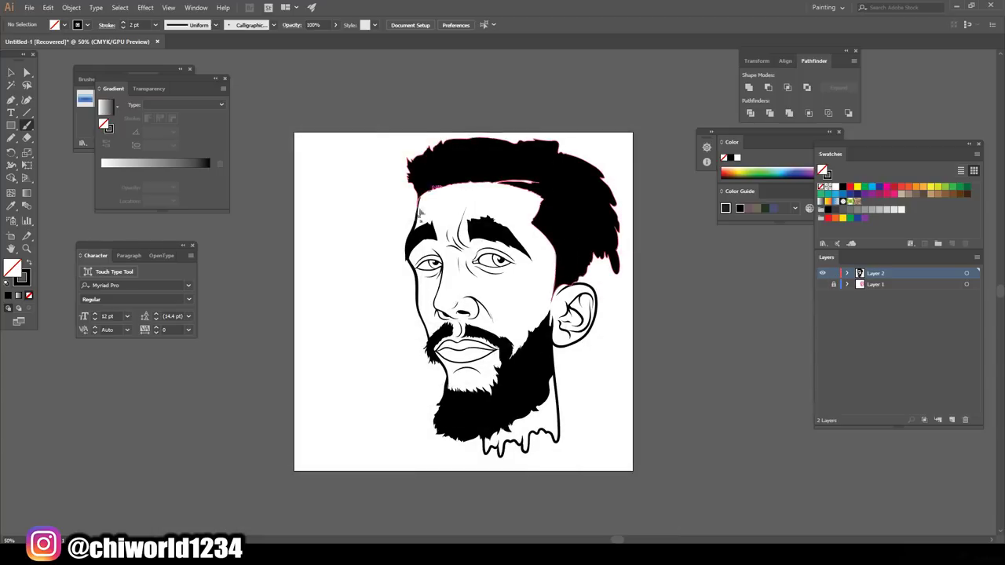
click(11, 73)
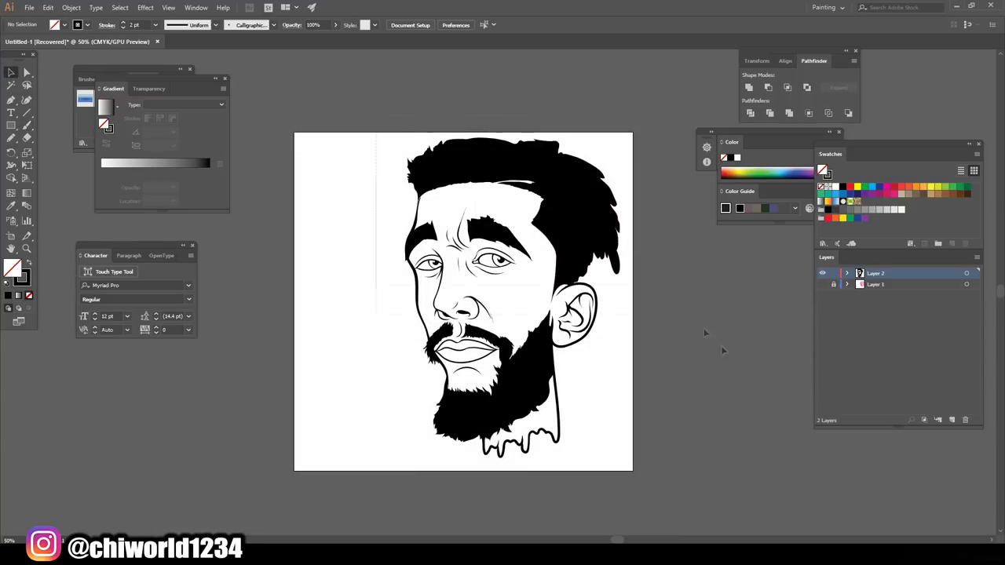
- Expand the appearance of the selected line art and merge it with Pathfinder
drag(672, 306, 704, 455)
click(71, 8)
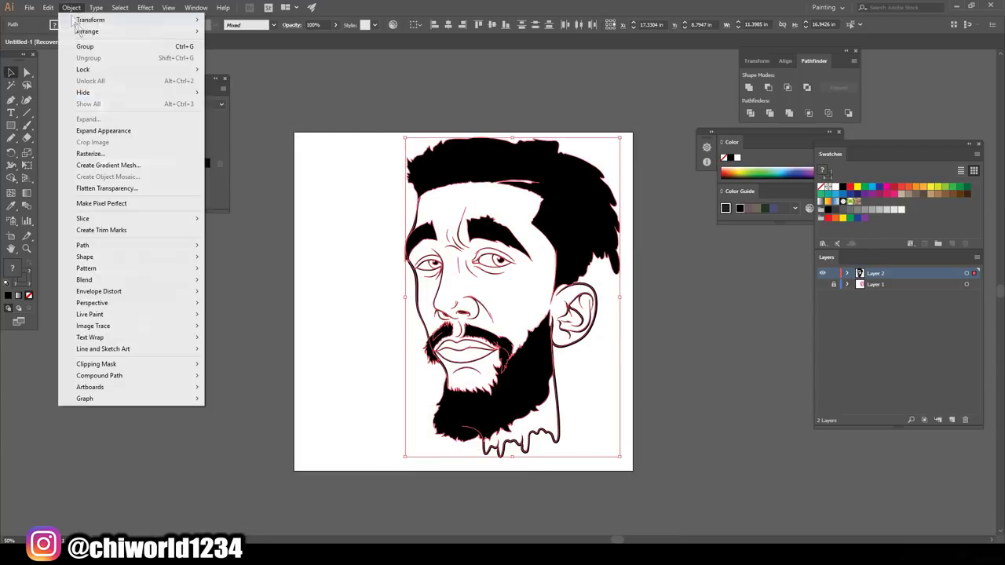
click(103, 130)
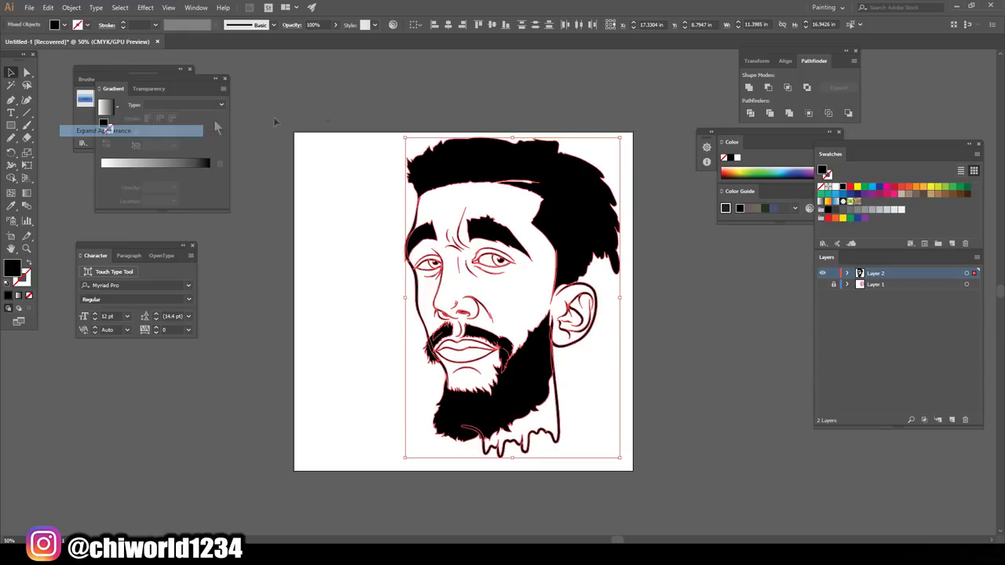
click(789, 114)
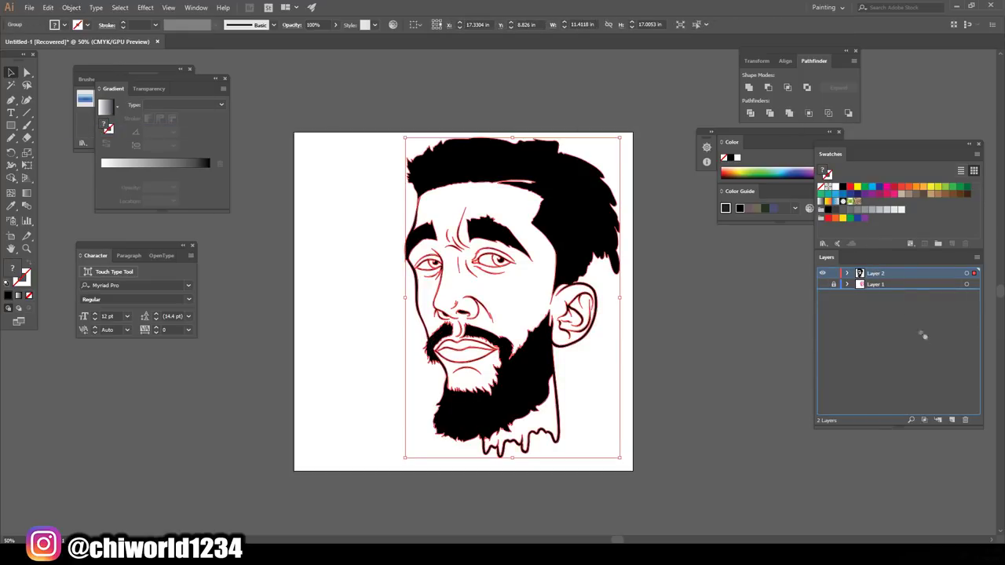
- Duplicate the line-art layer, lock the copy, and pick a tan fill on Layer 2
click(952, 421)
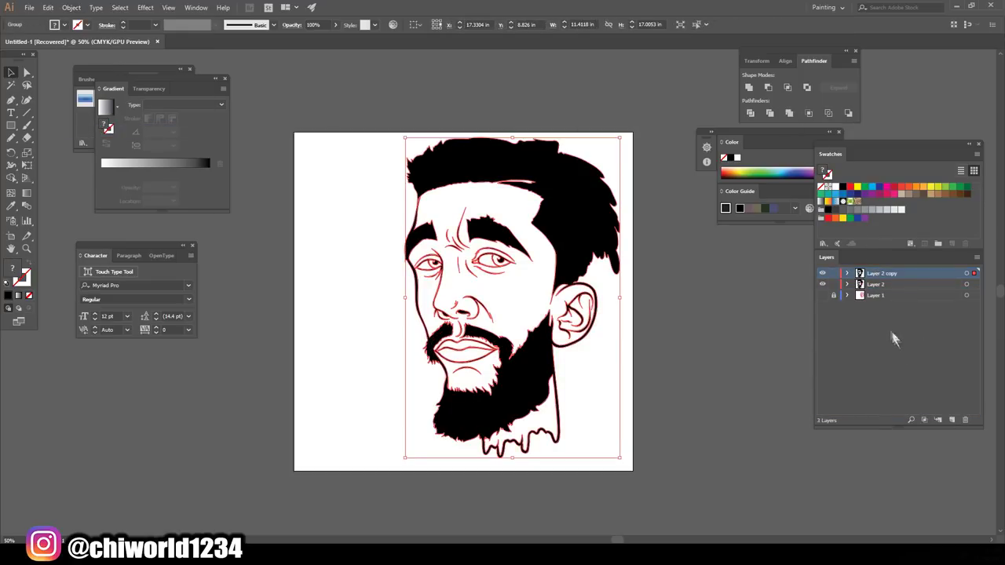
click(834, 274)
click(884, 284)
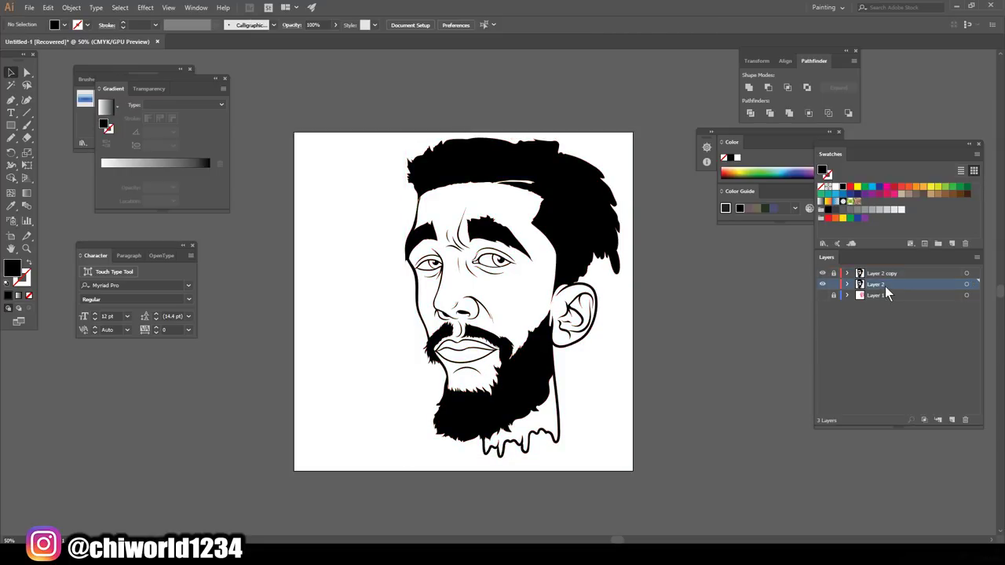
click(932, 193)
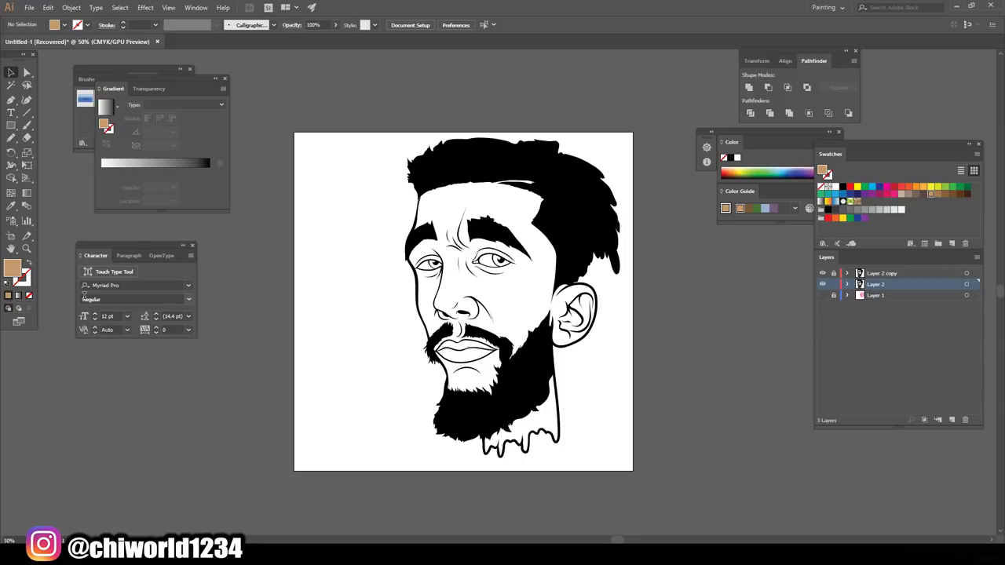
- Set the fill colour to a light peach, #FFAF78
double_click(14, 270)
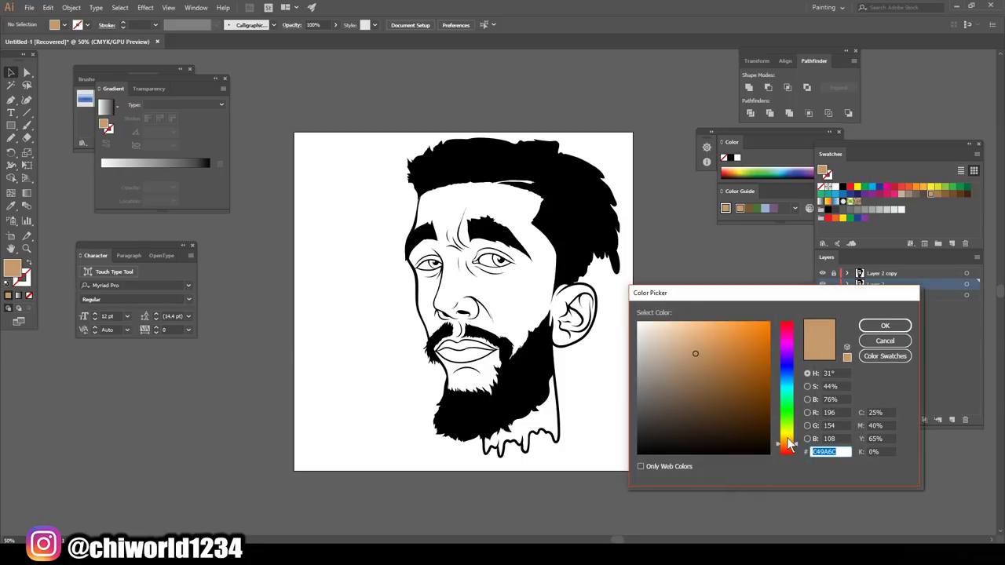
drag(789, 444, 791, 456)
drag(732, 383, 709, 329)
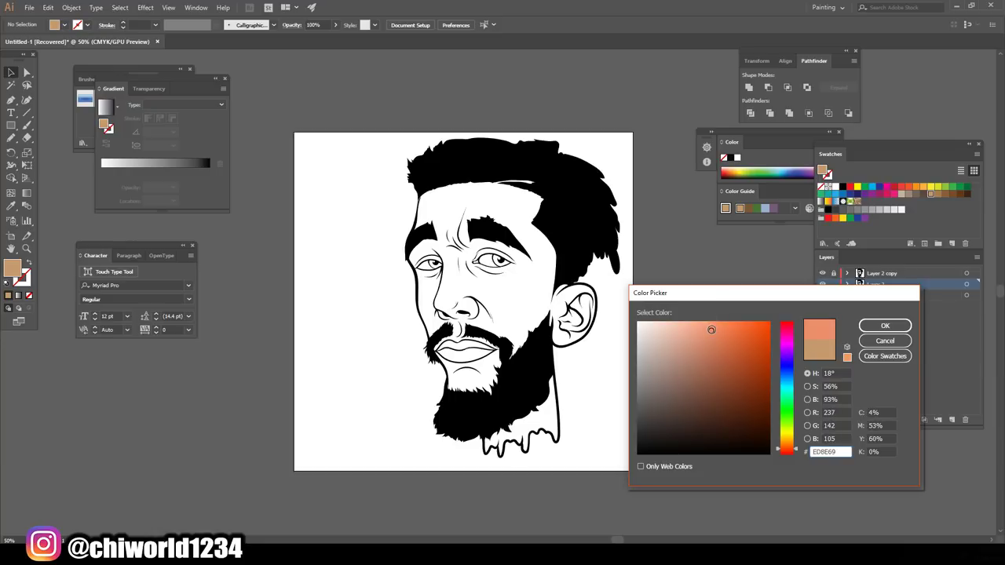
click(789, 446)
drag(789, 447, 789, 447)
drag(710, 330, 707, 314)
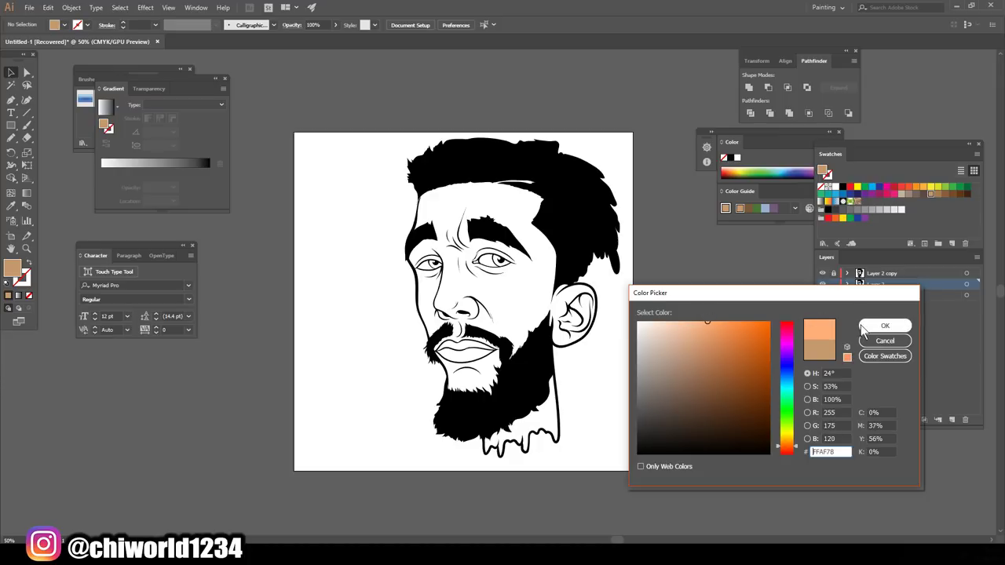
click(885, 325)
- Draw a peach rectangle over the whole portrait and send it behind the line art
click(11, 126)
drag(361, 122, 689, 477)
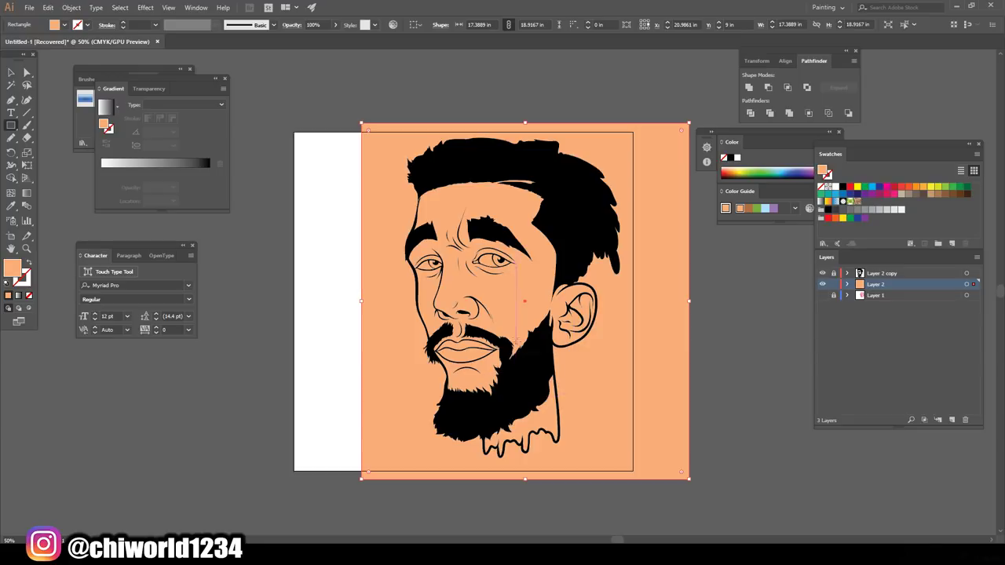
click(11, 72)
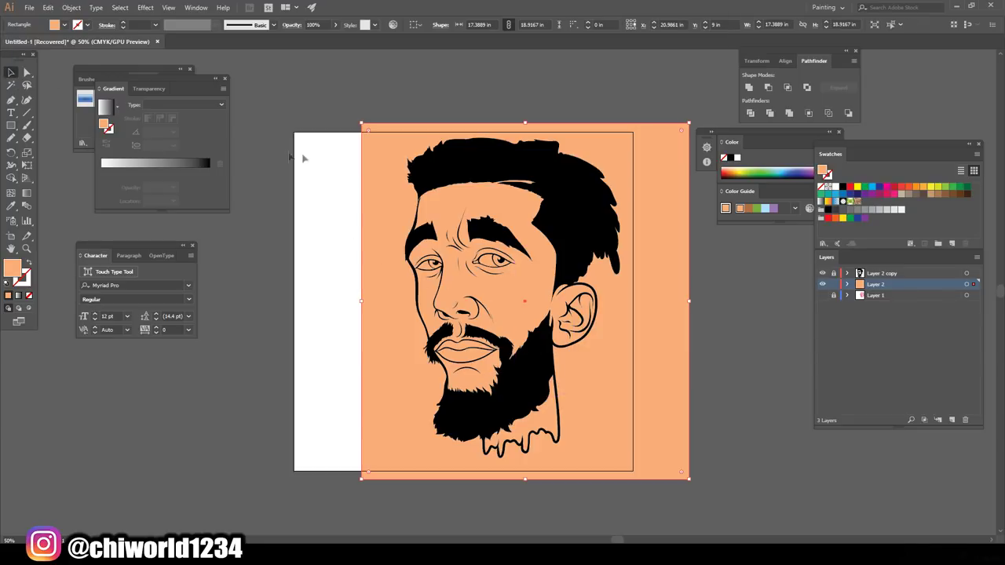
right_click(392, 300)
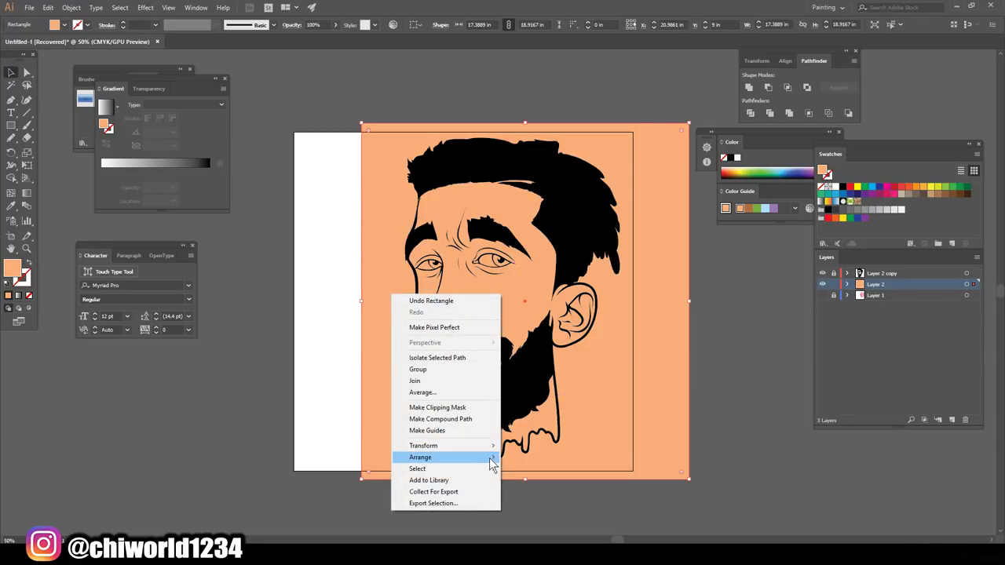
mouse_move(440, 457)
click(544, 493)
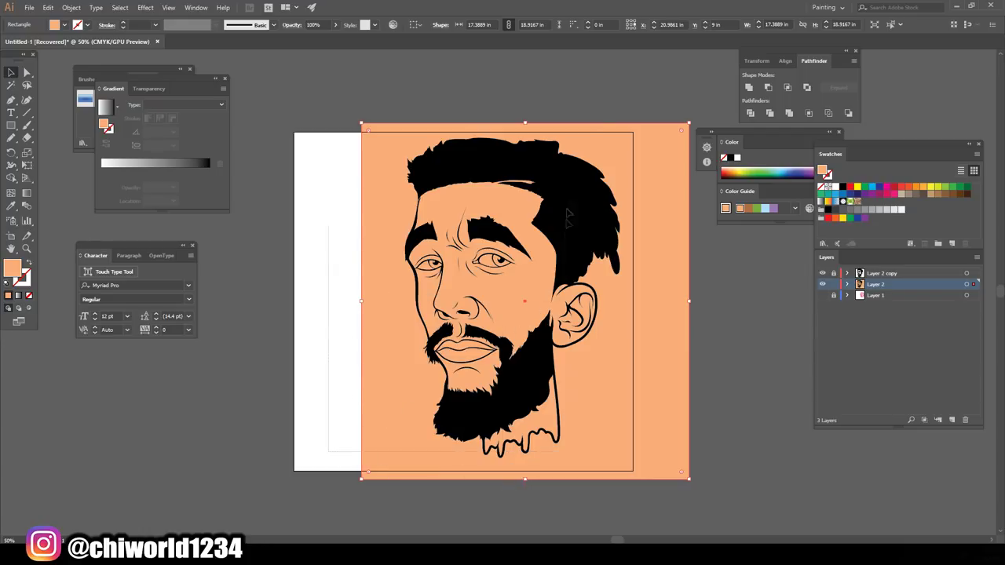
- Merge the rectangle with the line art, isolate the group, delete the outer peach, select both eyes
drag(330, 457, 599, 115)
click(788, 114)
right_click(635, 160)
click(659, 233)
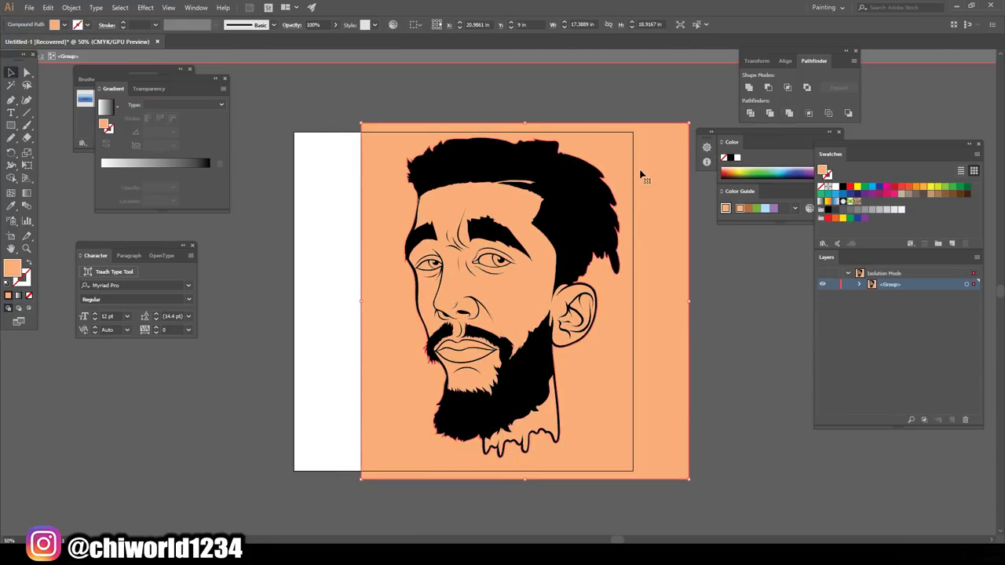
key(Delete)
scroll(512, 309, up, 4)
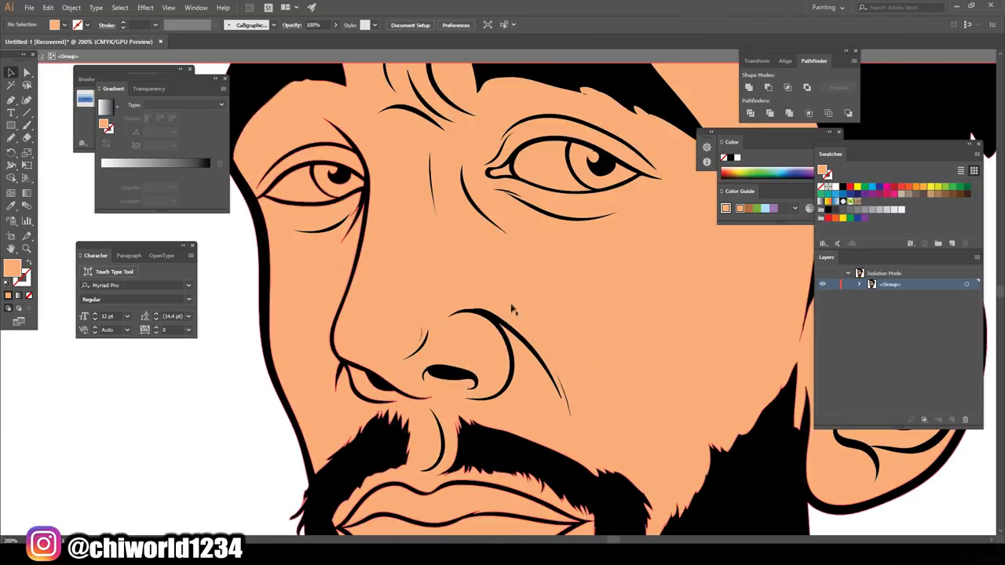
scroll(512, 310, down, 2)
click(552, 132)
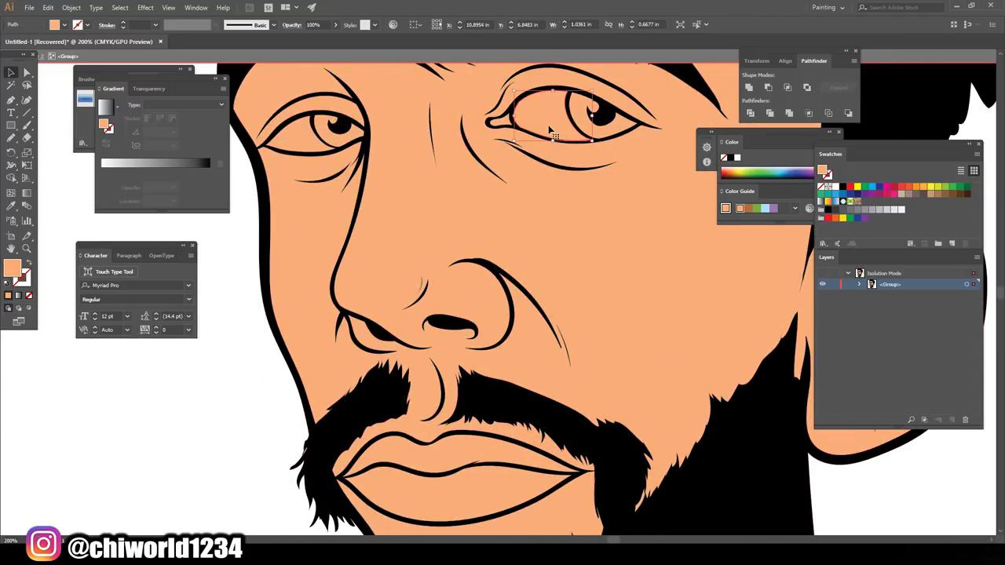
shift+click(292, 149)
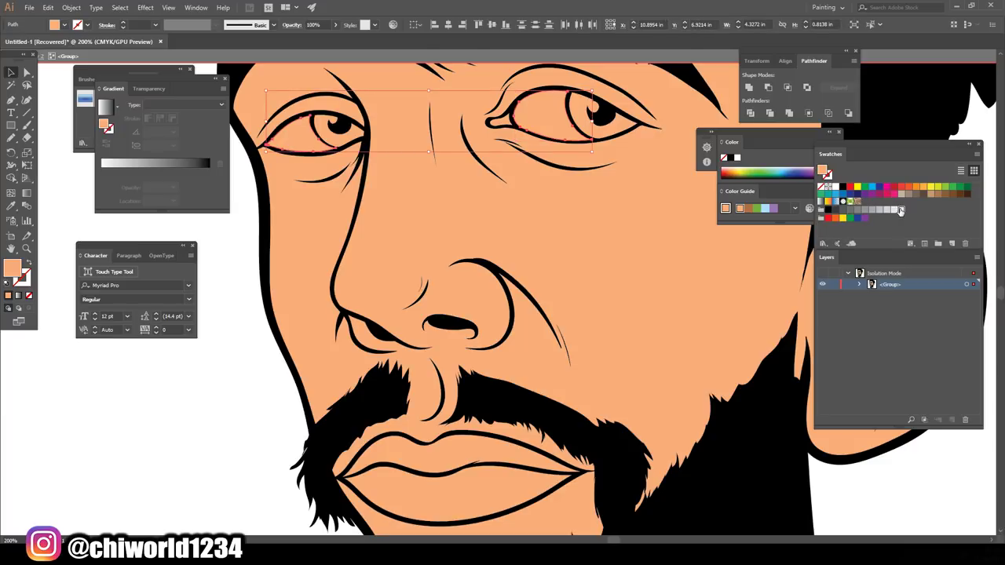
- Fill both eyes light grey and both irises dark brown
click(900, 211)
click(598, 116)
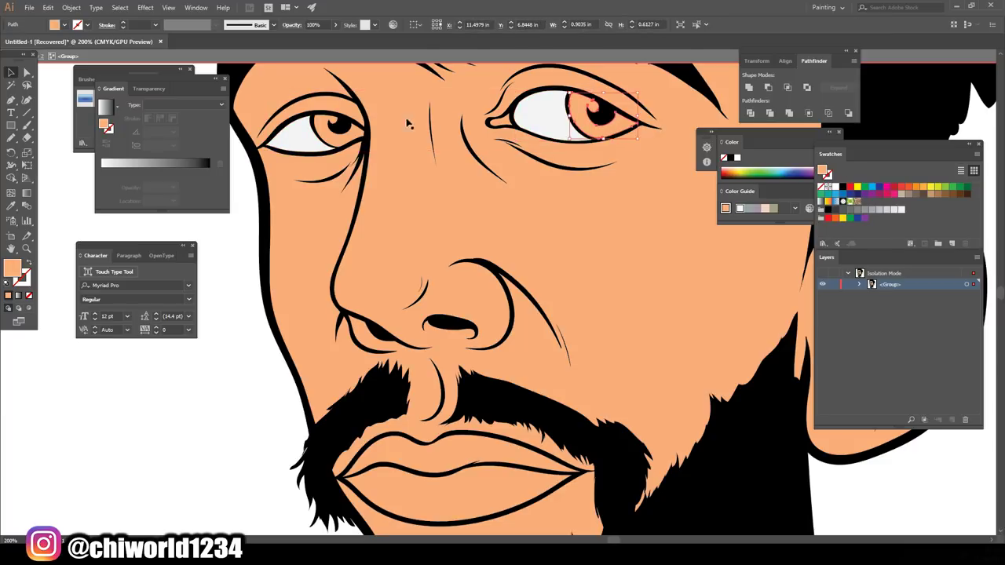
shift+click(334, 139)
click(968, 194)
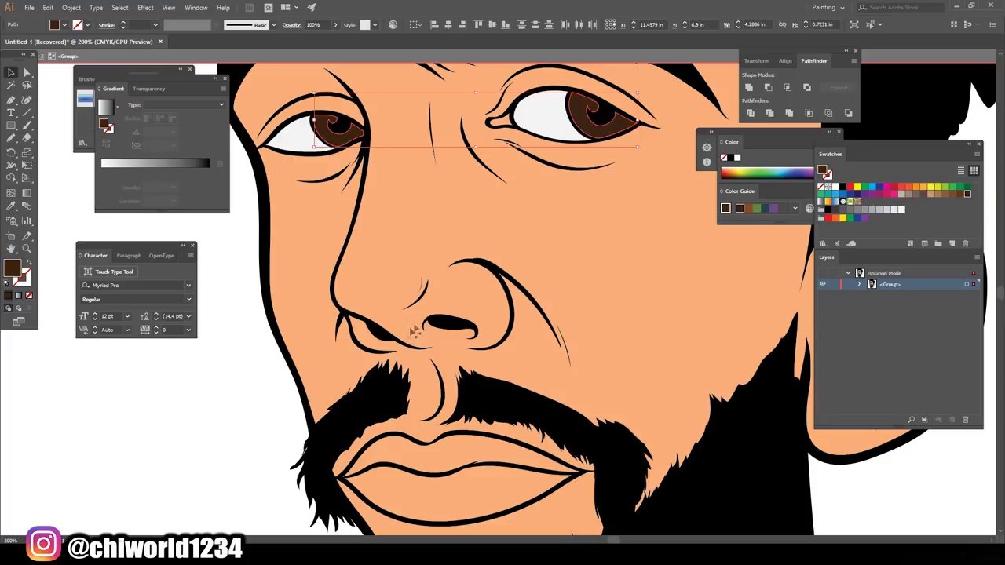
- Give the upper lip a dark brown-red fill
click(426, 442)
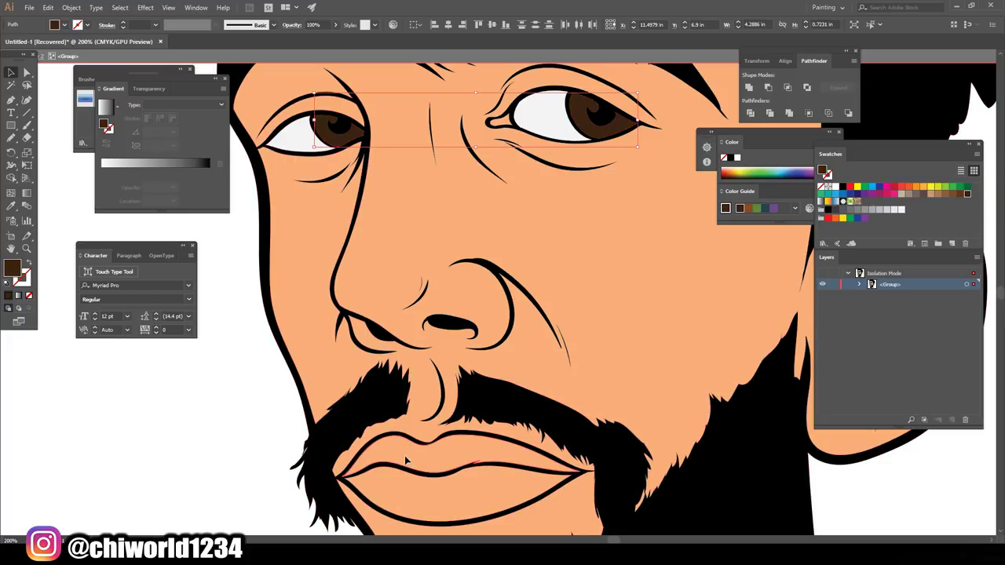
double_click(9, 270)
drag(794, 441, 792, 454)
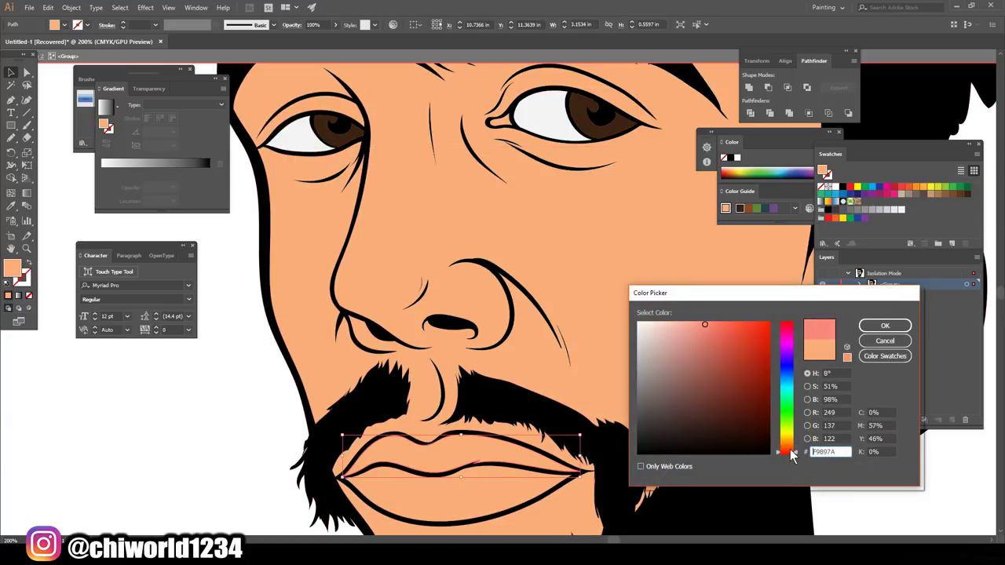
drag(733, 373, 715, 368)
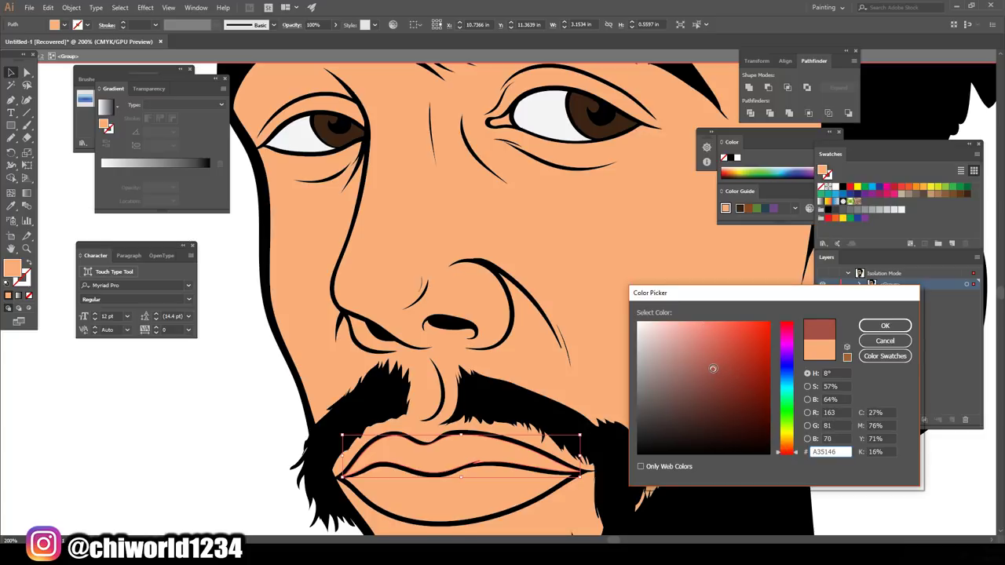
click(885, 326)
- Fill the lower lip pinkish-salmon #F98C7A, then deselect it
click(480, 502)
double_click(15, 270)
drag(786, 445, 785, 452)
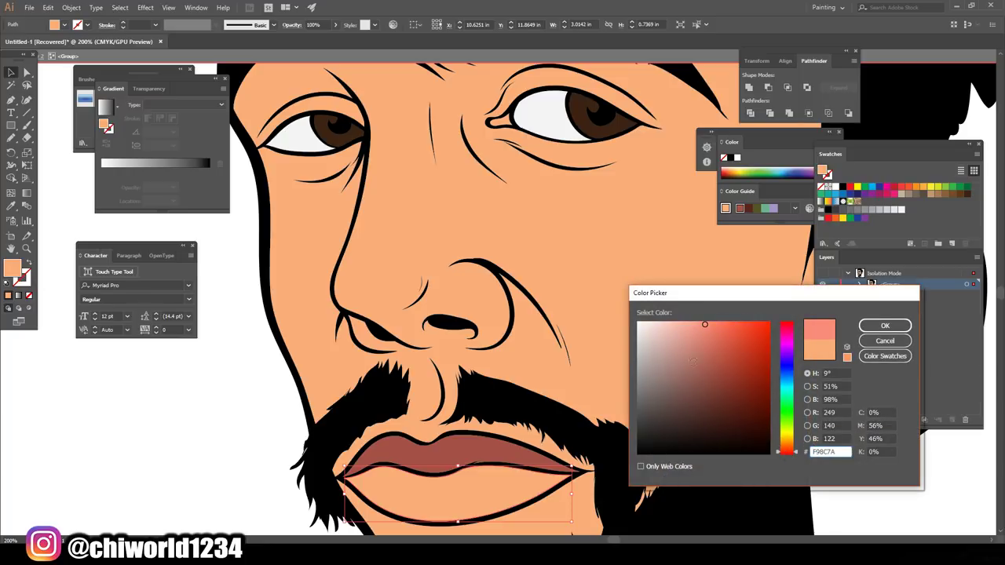
click(885, 325)
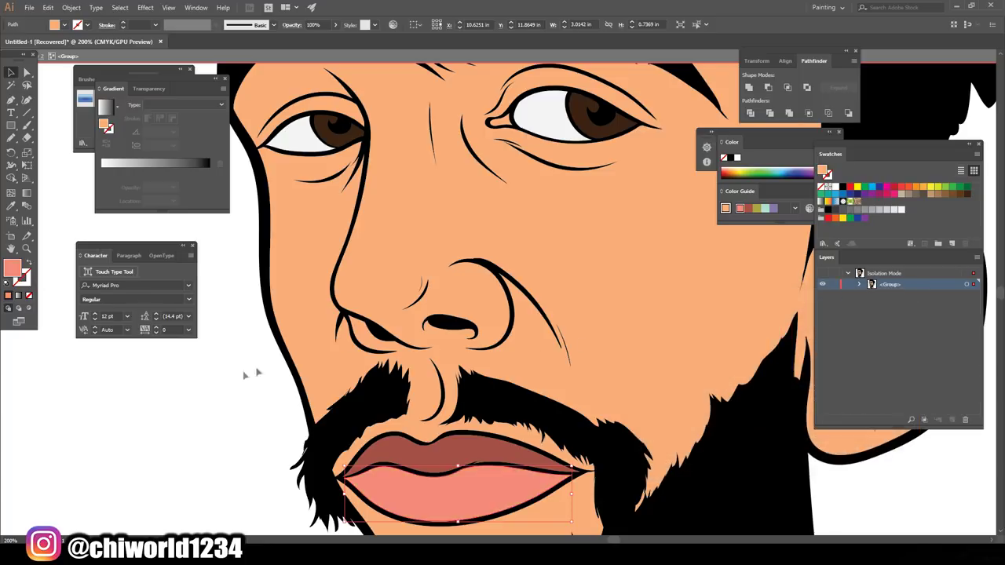
click(135, 407)
scroll(287, 411, down, 2)
scroll(287, 411, down, 2)
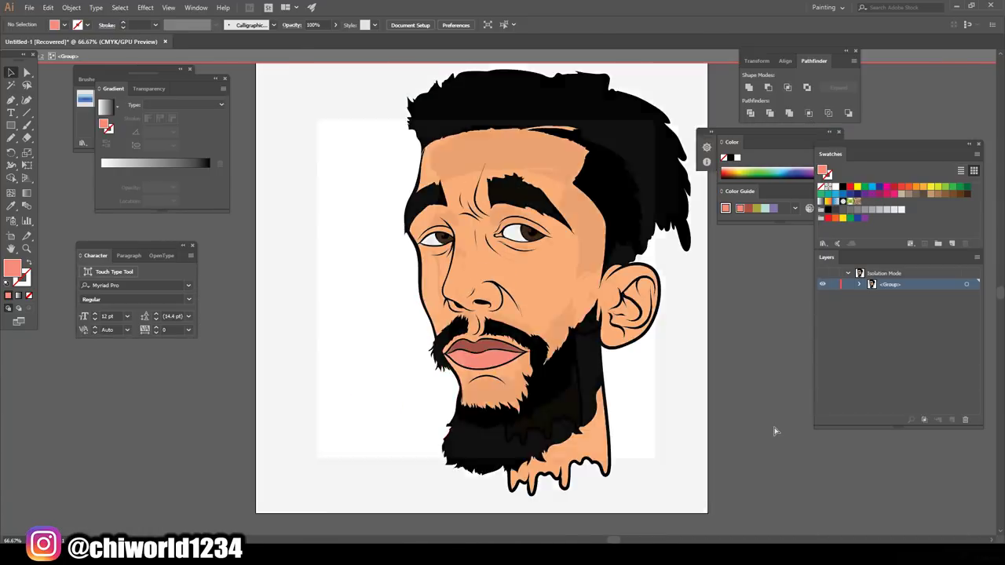
- Eyedropper the lip's salmon colour onto the inner eye corner
scroll(498, 227, up, 3)
click(496, 162)
click(11, 205)
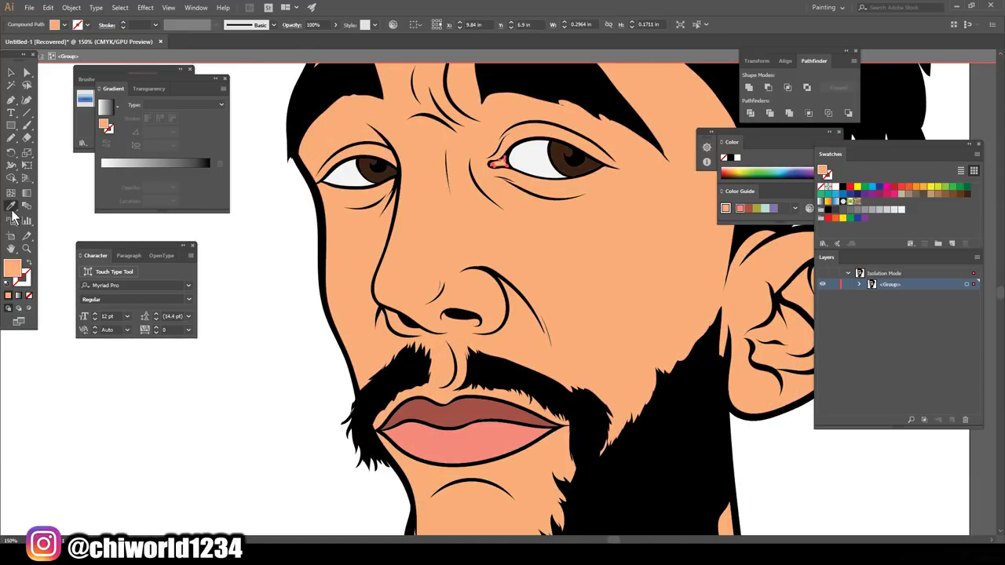
click(427, 416)
click(11, 73)
click(242, 389)
- Alt-drag a copy of the swirl iris into the left eye and lighten both irises to greyish brown
key(ctrl+minus)
key(ctrl+minus)
key(ctrl+minus)
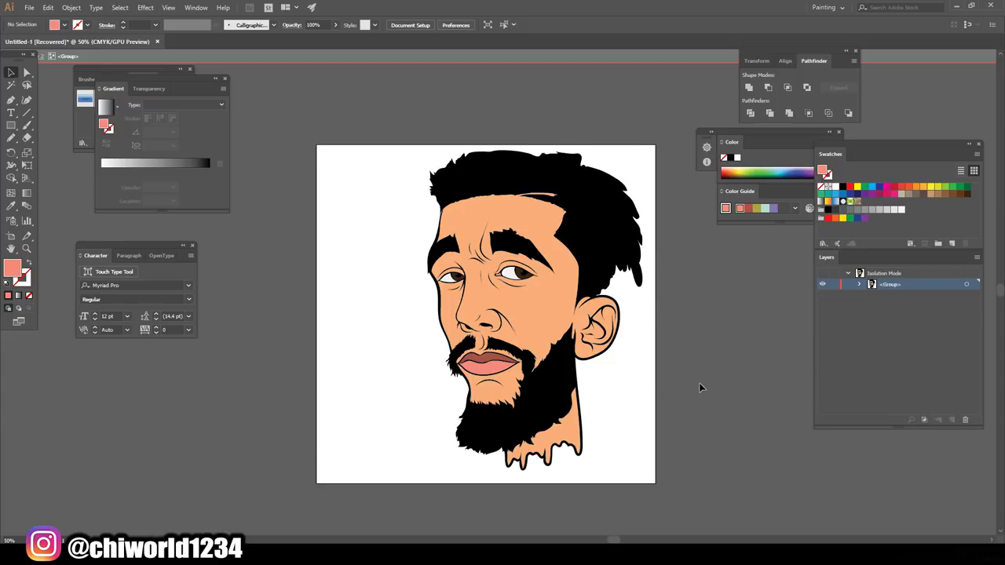
key(ctrl+plus)
key(ctrl+plus)
key(ctrl+plus)
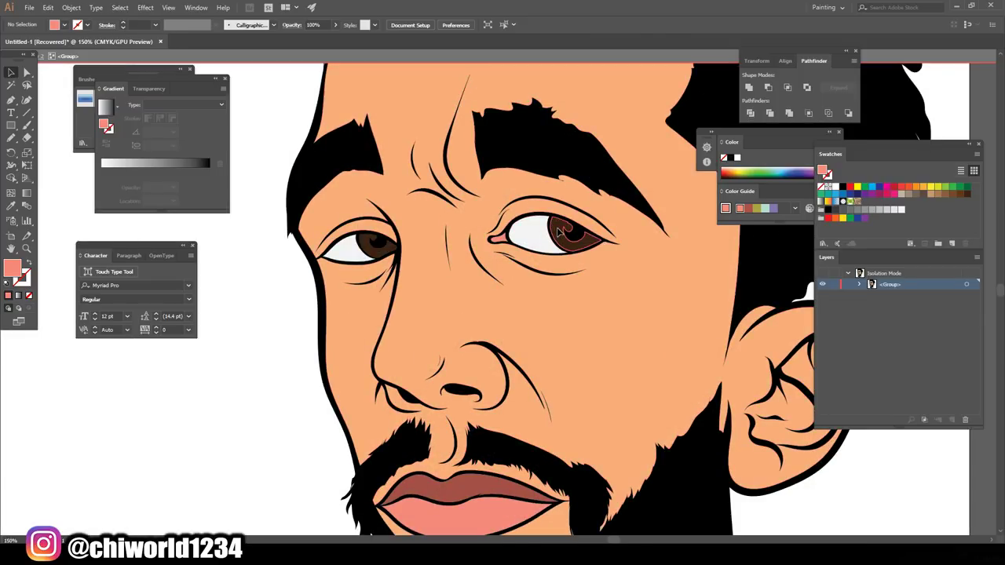
click(552, 234)
drag(552, 233, 361, 233)
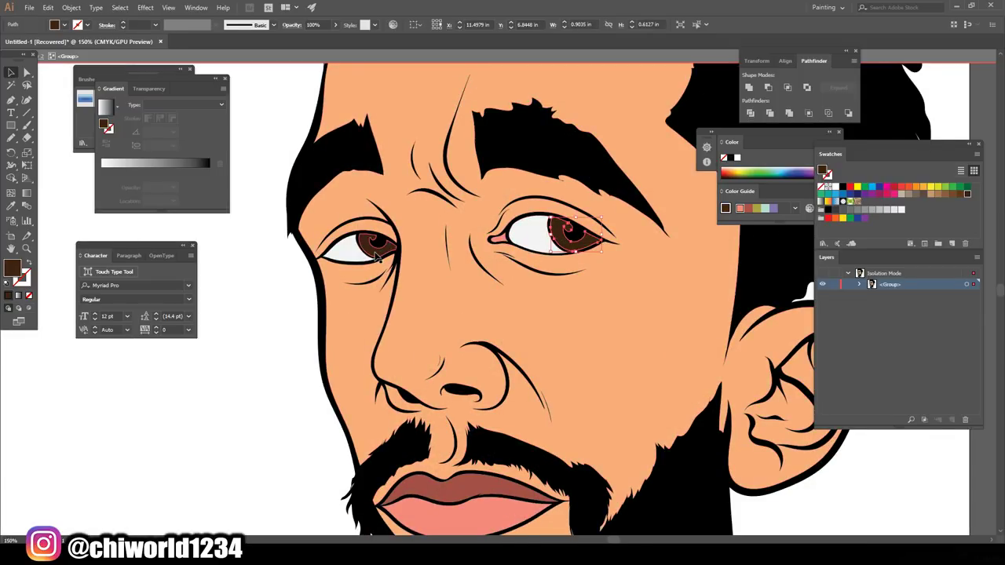
shift+click(573, 235)
click(911, 204)
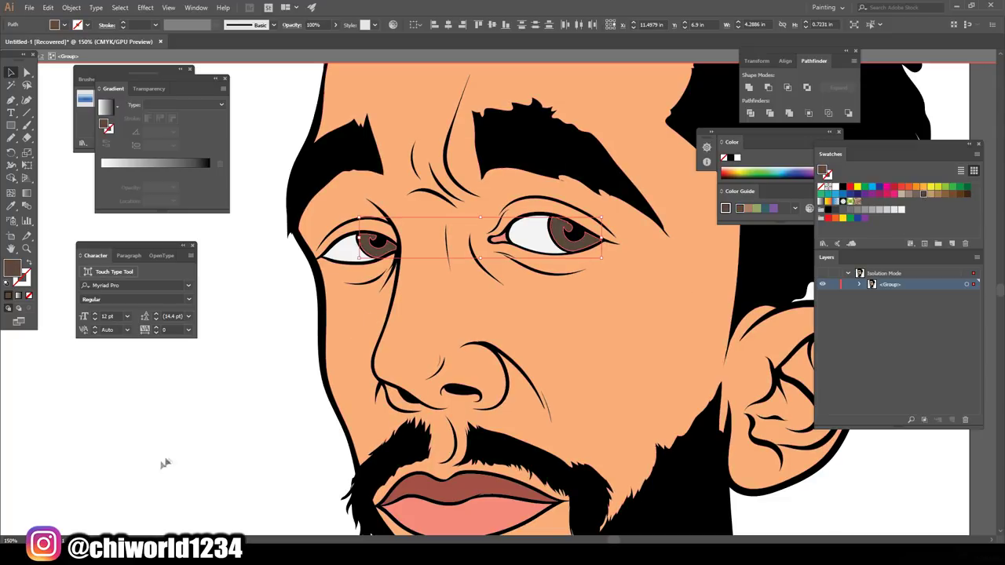
click(181, 453)
- Exit isolation mode and add a new empty Layer 4
key(ctrl+1)
key(ctrl+minus)
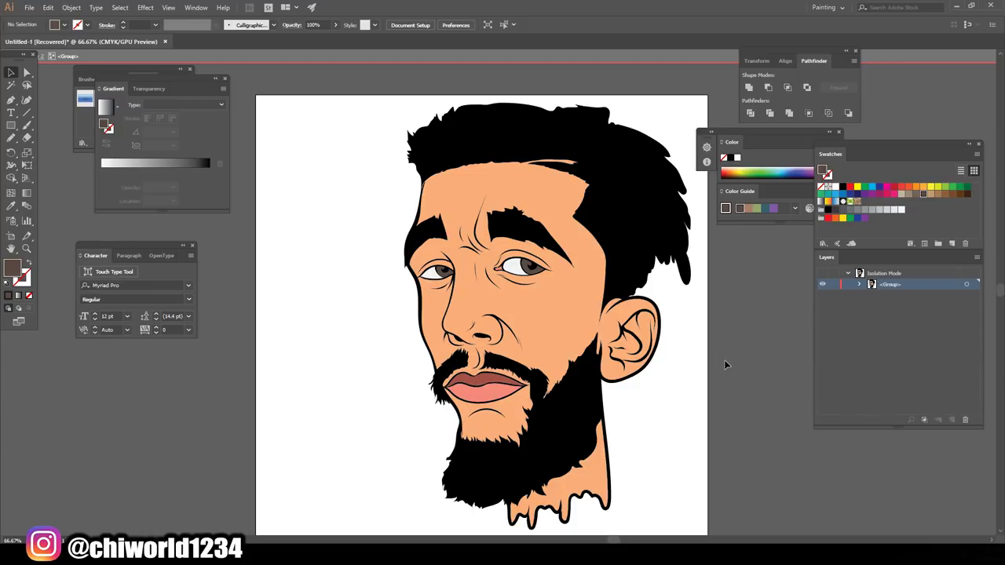
double_click(724, 362)
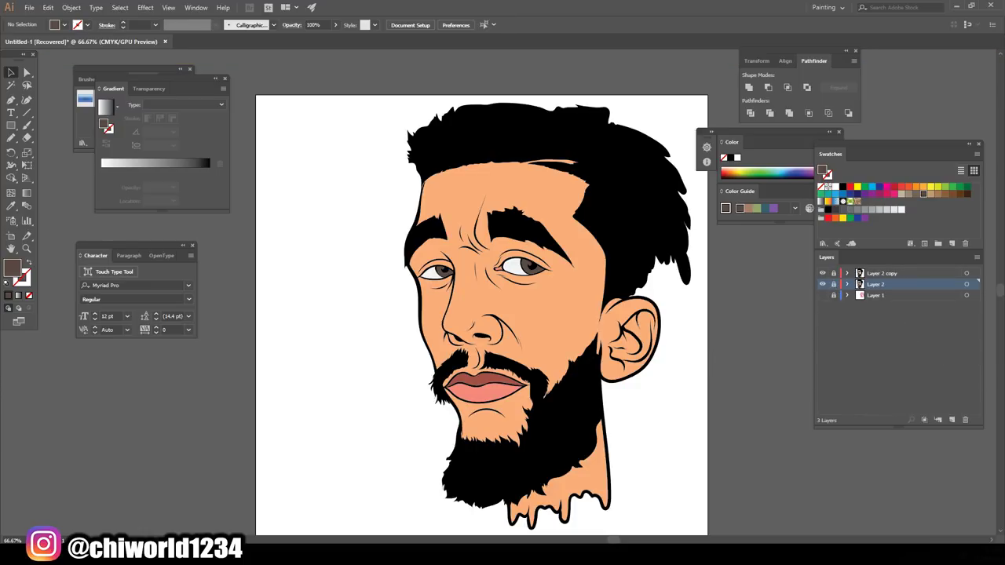
click(951, 420)
- Set a dark purple fill for the Pencil tool
key(ctrl+plus)
key(ctrl+plus)
key(ctrl+plus)
key(ctrl+plus)
key(ctrl+plus)
key(ctrl+plus)
click(10, 138)
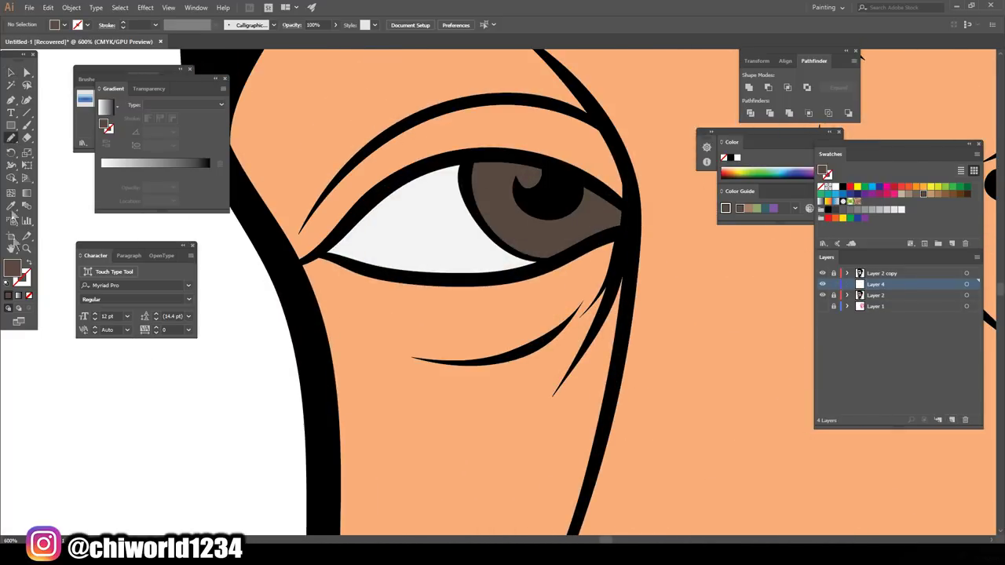
double_click(13, 270)
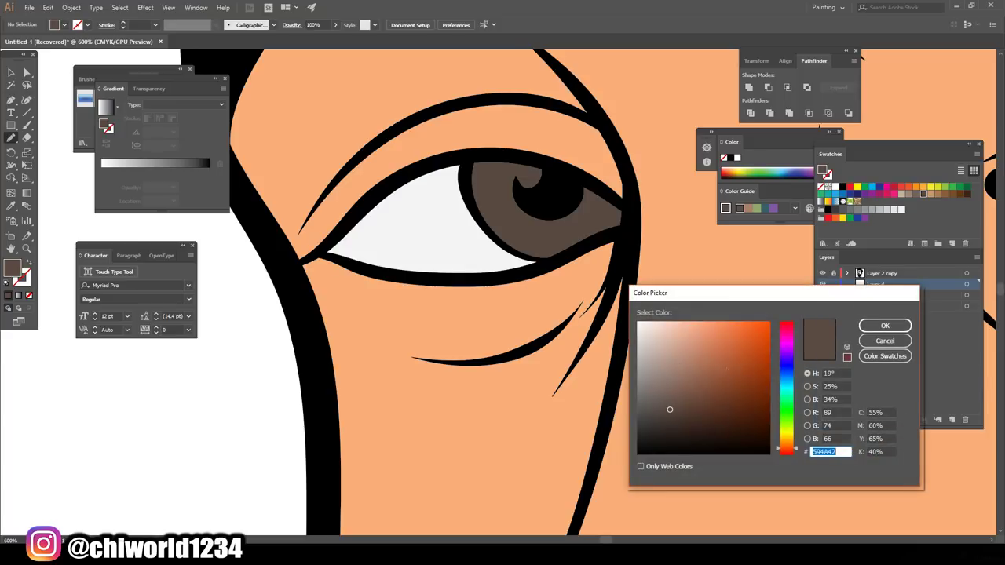
drag(782, 366, 787, 354)
drag(684, 397, 664, 411)
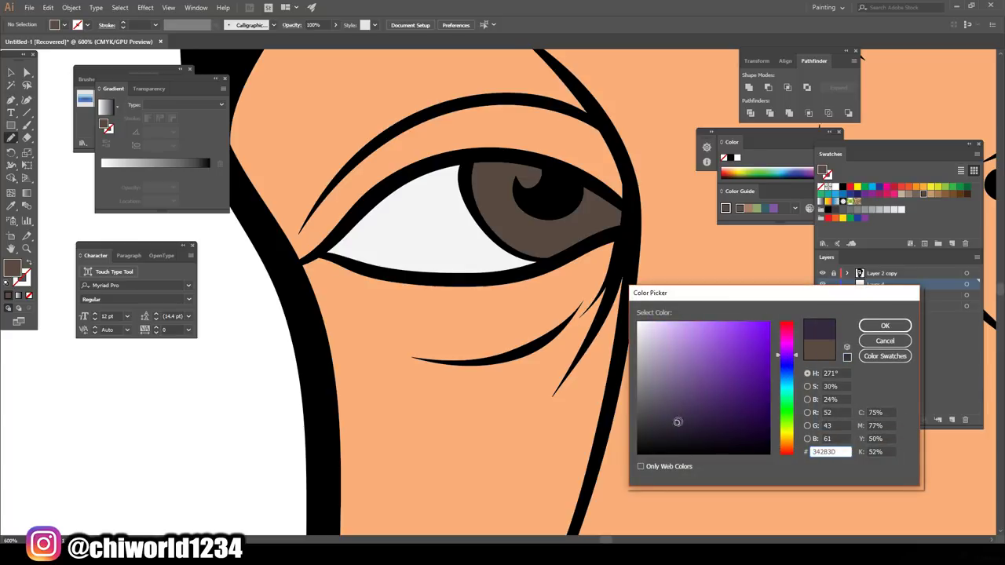
click(875, 327)
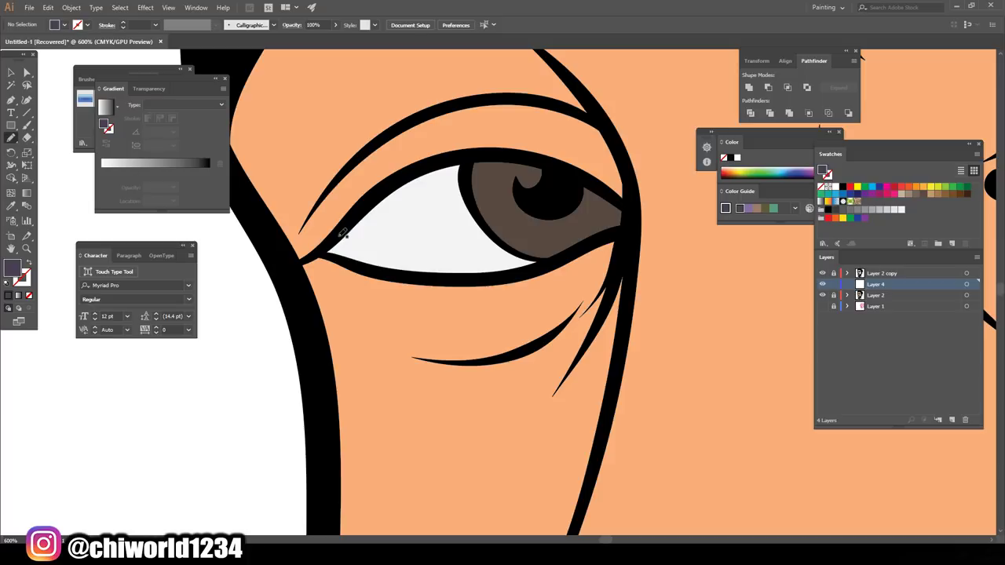
- Draw closed purple shadow shapes over the upper part of the eye whites
mouse_move(328, 249)
mouse_down()
mouse_move(414, 245)
mouse_move(471, 184)
mouse_move(472, 157)
mouse_move(404, 174)
mouse_move(340, 246)
mouse_up()
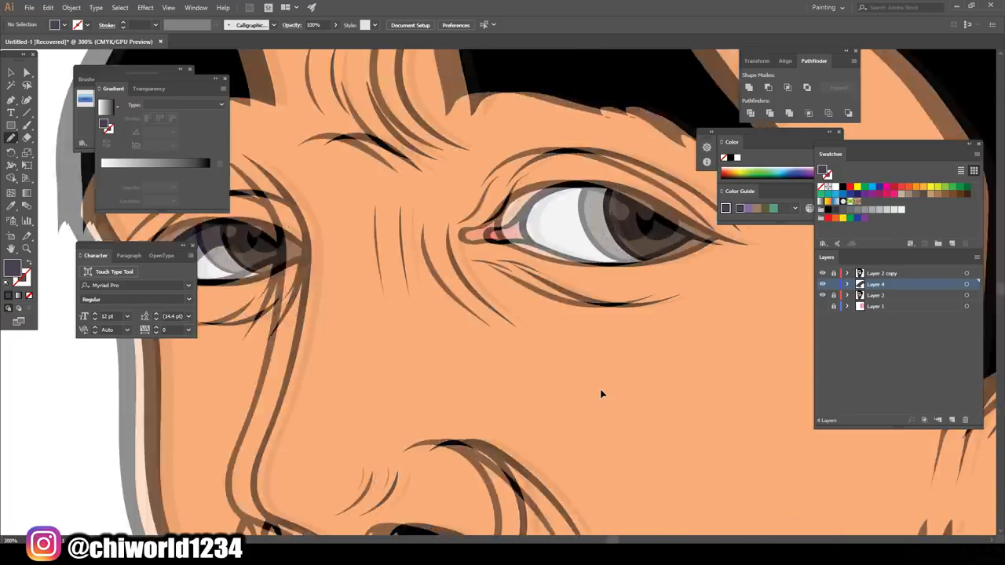
scroll(605, 388, up, 5)
drag(430, 256, 402, 320)
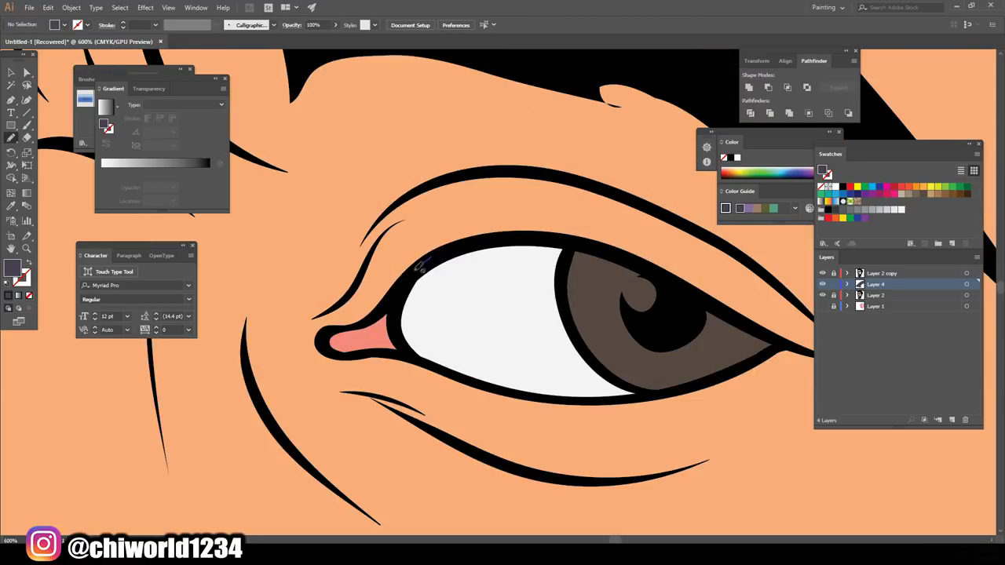
drag(417, 353, 569, 259)
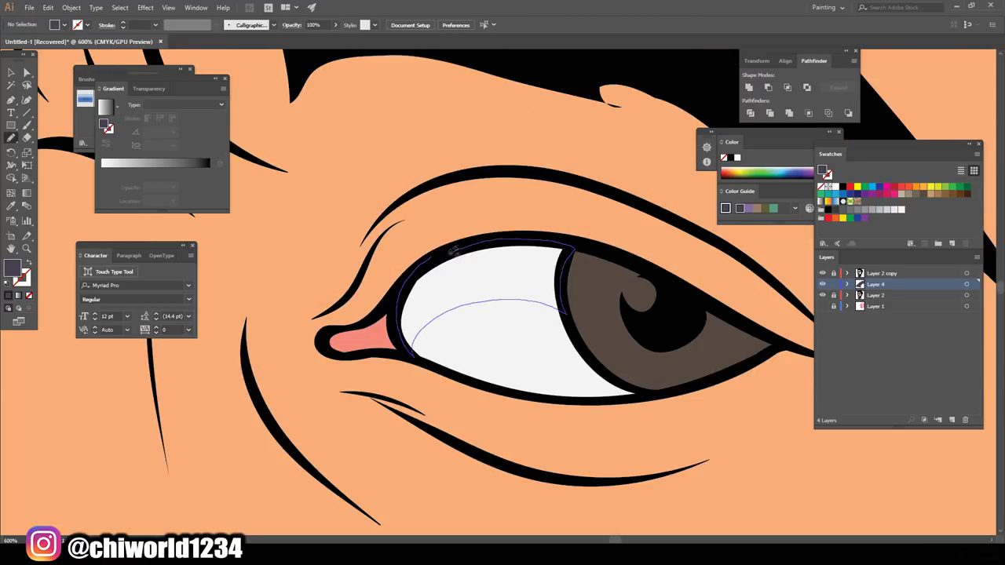
drag(564, 242, 424, 252)
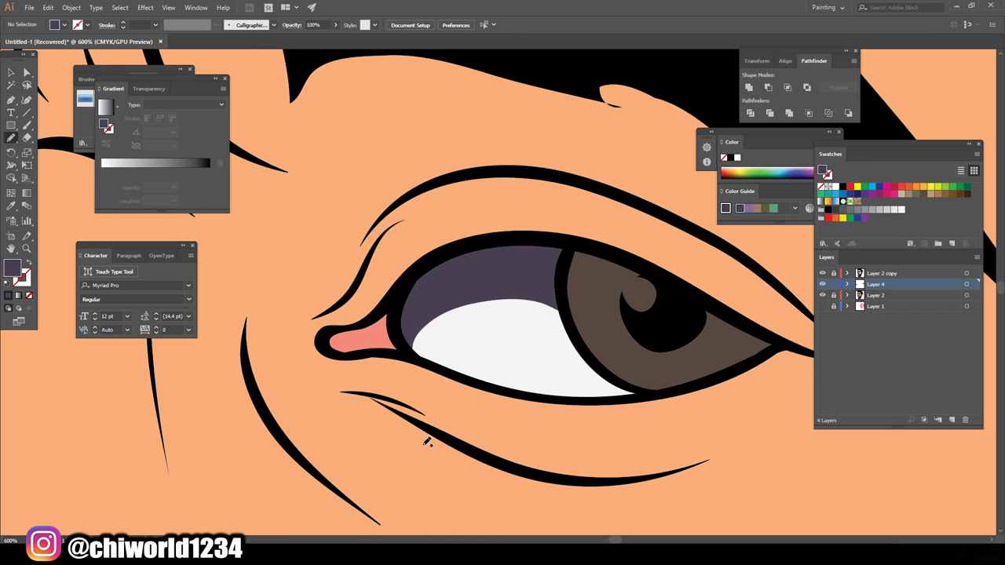
key(ctrl+minus)
key(ctrl+minus)
key(ctrl+minus)
key(ctrl+minus)
key(ctrl+minus)
key(ctrl+minus)
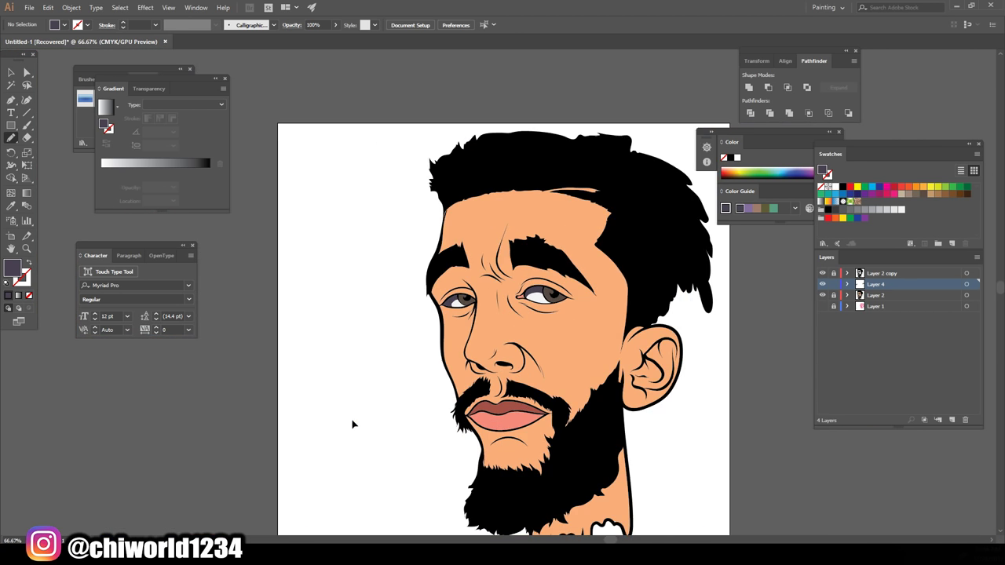
- Sample the iris brown and darken it for the fill
key(ctrl+plus)
key(ctrl+plus)
key(ctrl+plus)
key(ctrl+plus)
key(ctrl+plus)
key(ctrl+plus)
key(ctrl+plus)
click(11, 206)
click(419, 351)
double_click(11, 267)
drag(676, 428, 670, 440)
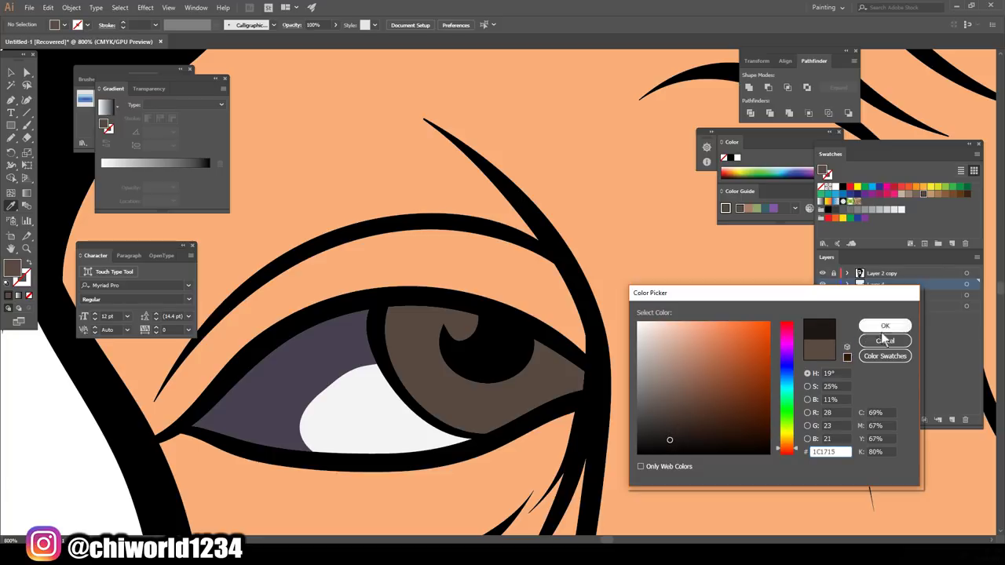
click(885, 326)
- Draw a closed dark brown shade over the first iris
click(12, 139)
mouse_move(385, 299)
mouse_down()
mouse_move(408, 390)
mouse_move(598, 378)
mouse_up()
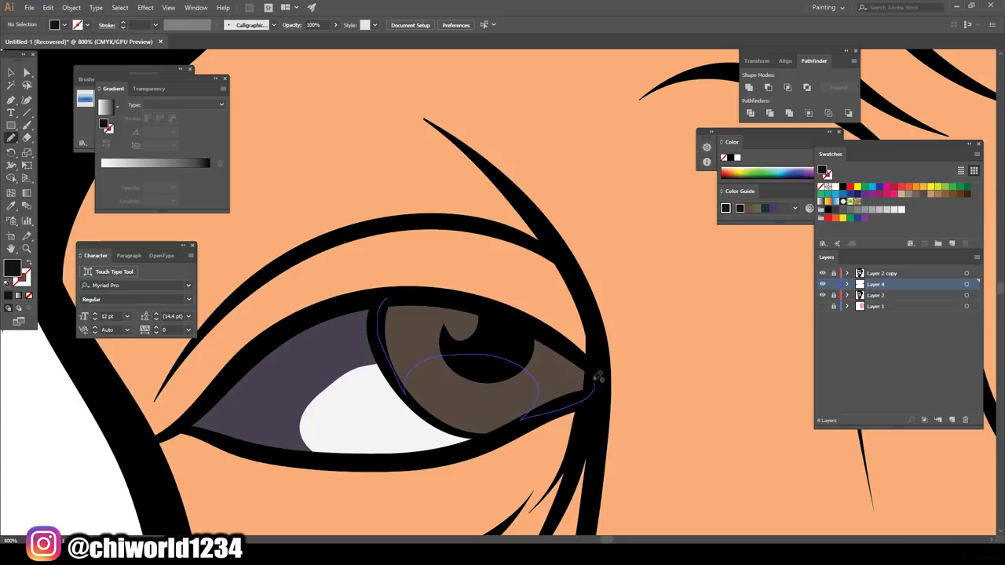
drag(598, 378, 388, 302)
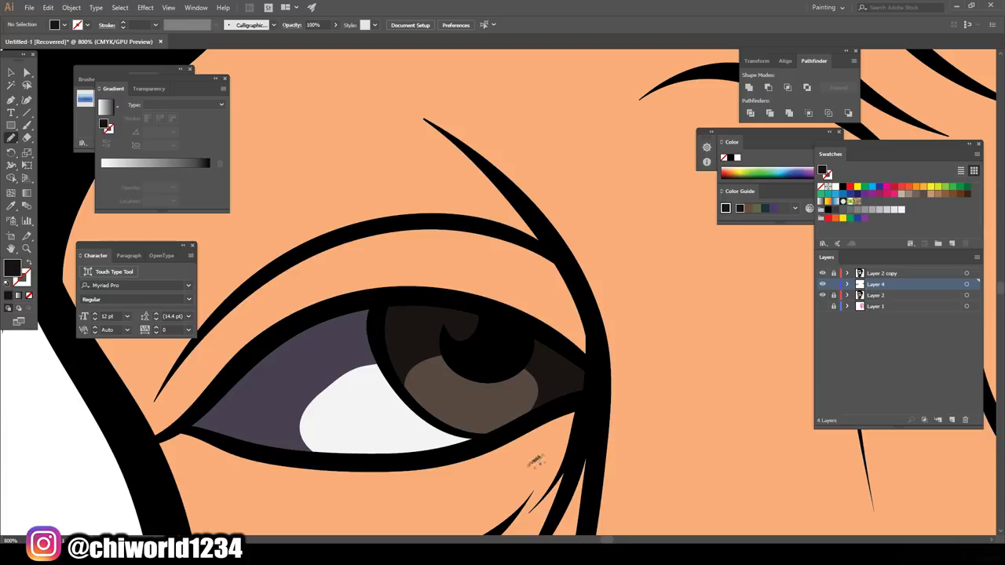
scroll(567, 438, down, 3)
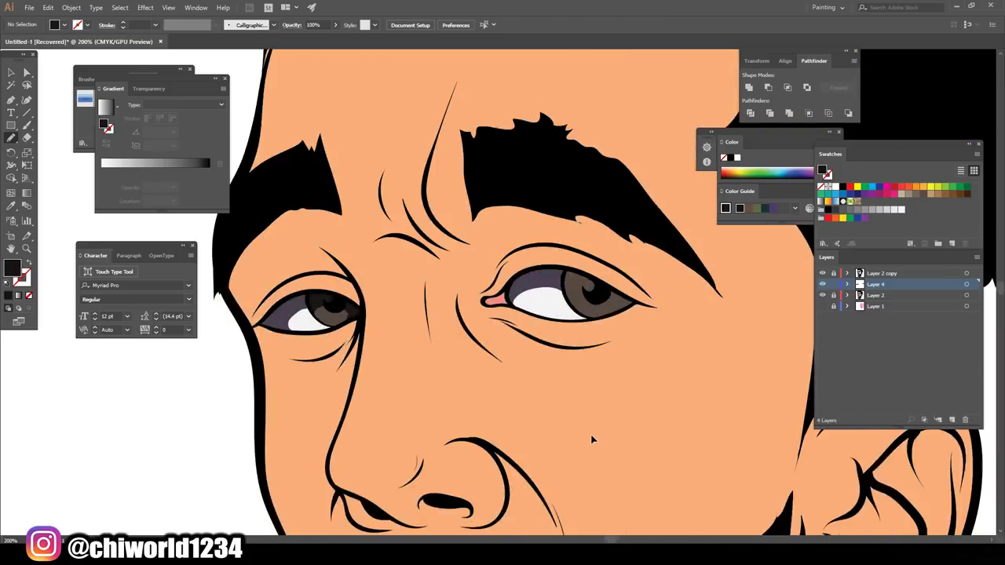
scroll(593, 439, up, 2)
scroll(593, 440, up, 2)
- Draw a matching closed dark brown shade over the other iris
drag(346, 205, 495, 391)
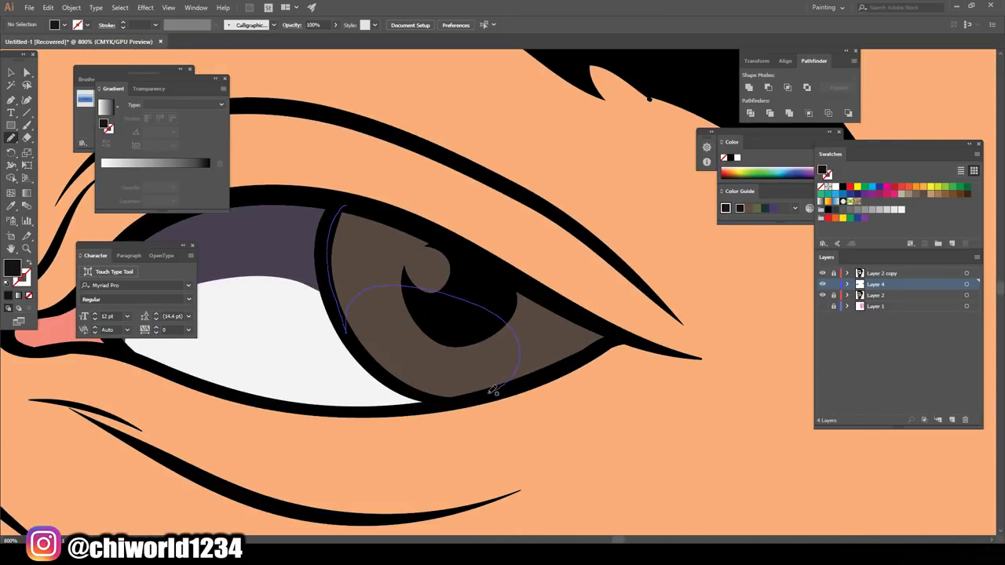
drag(495, 391, 352, 205)
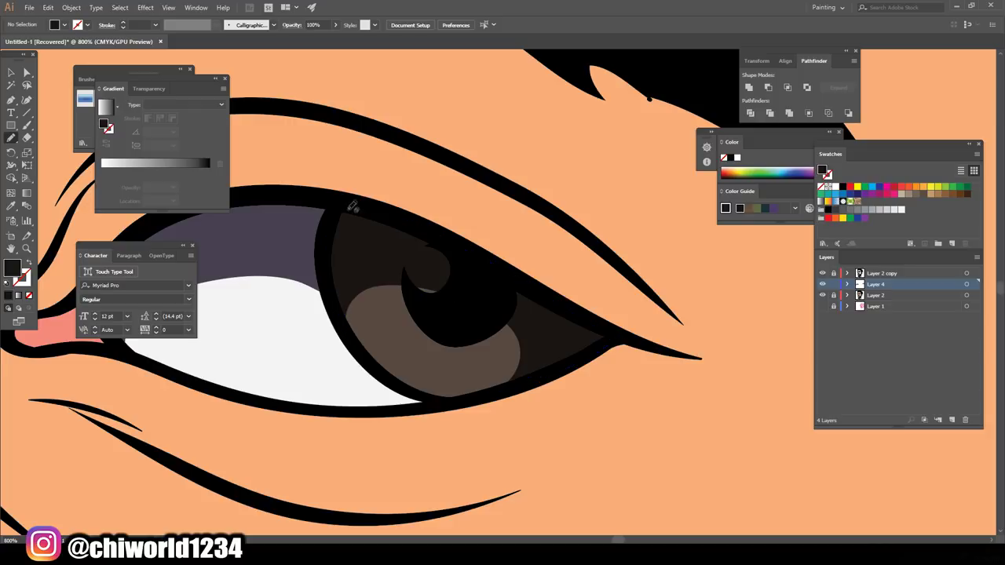
scroll(628, 479, down, 3)
scroll(639, 442, down, 2)
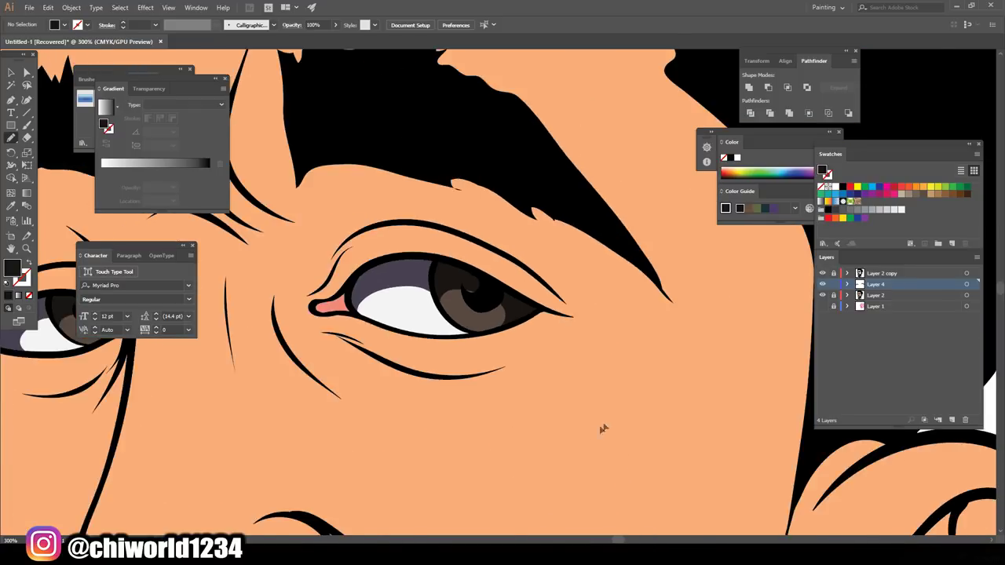
scroll(601, 423, down, 1)
scroll(577, 438, down, 1)
scroll(577, 442, down, 1)
scroll(577, 442, up, 2)
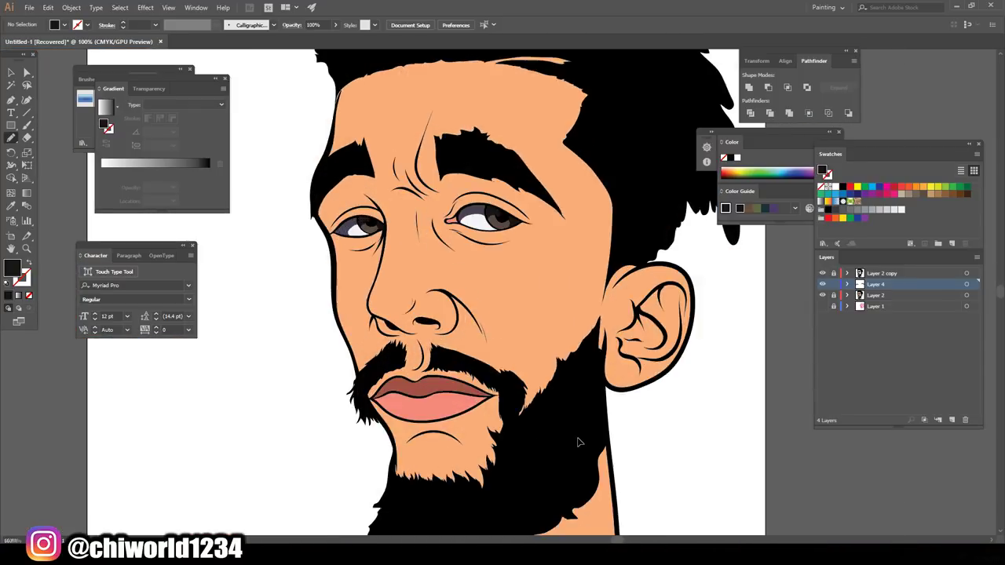
scroll(577, 442, up, 1)
scroll(577, 442, up, 1)
scroll(577, 436, up, 1)
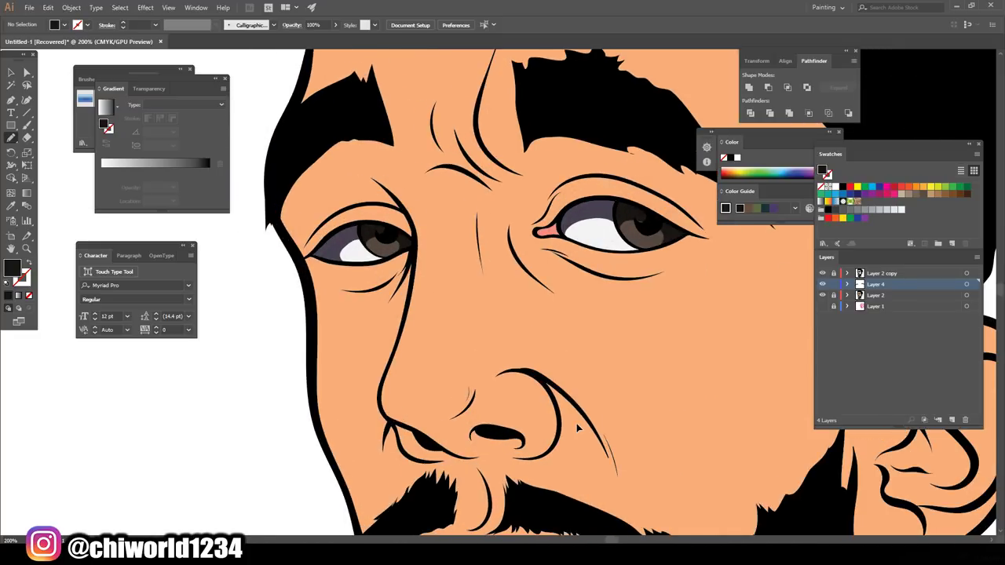
- Sample the peach skin and darken it to reddish brown #774D3F
click(11, 205)
click(372, 356)
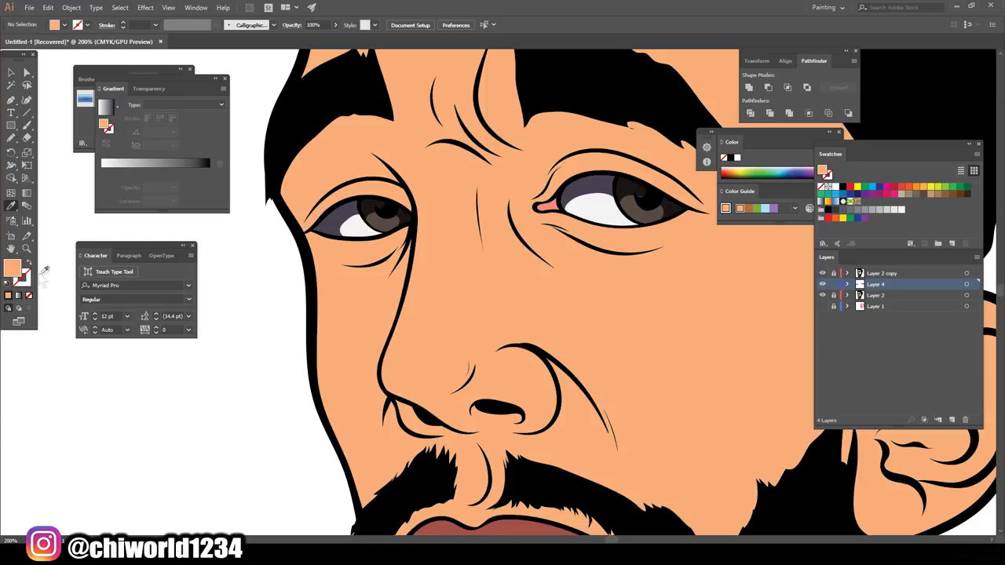
double_click(13, 270)
drag(700, 354, 699, 391)
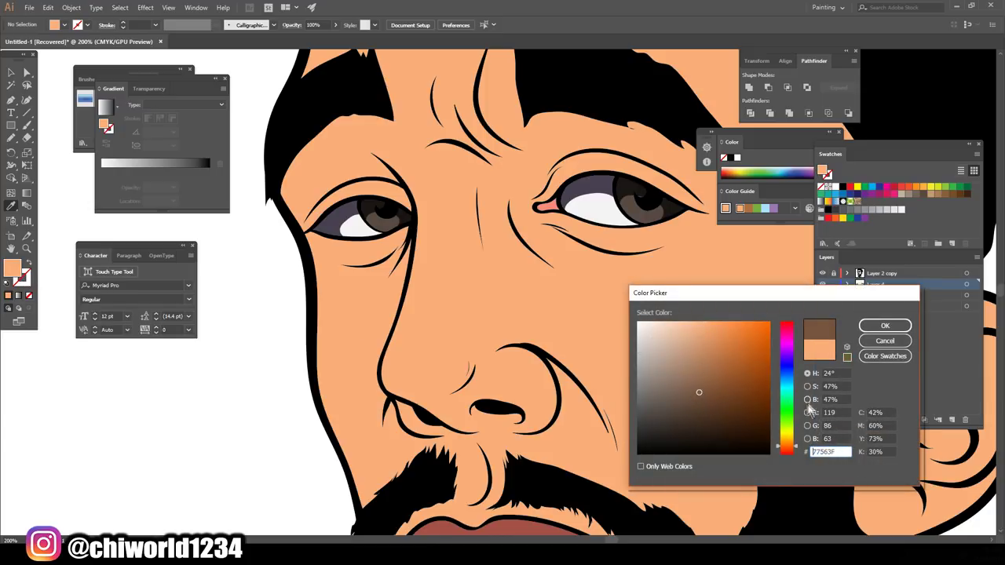
drag(785, 446, 782, 449)
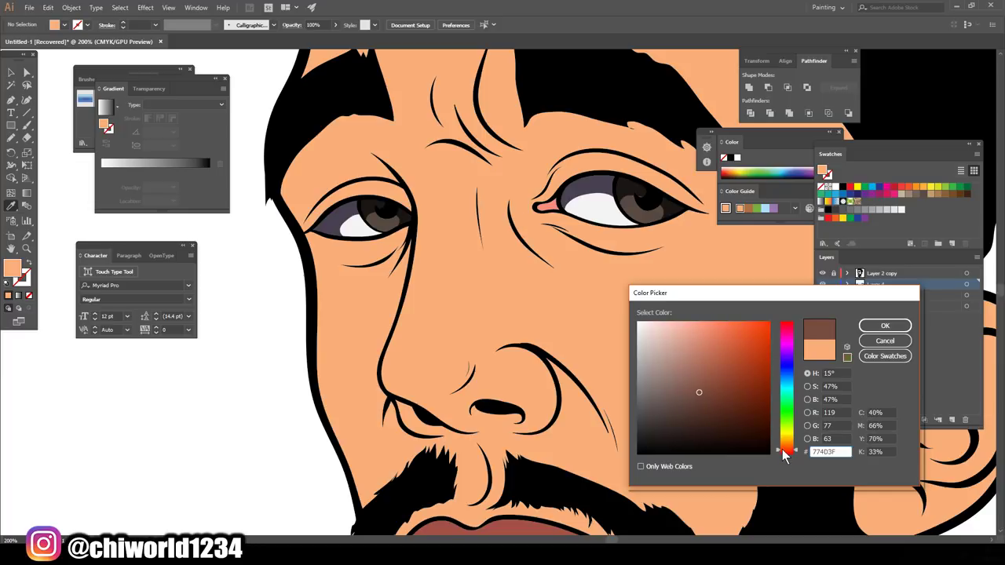
click(885, 325)
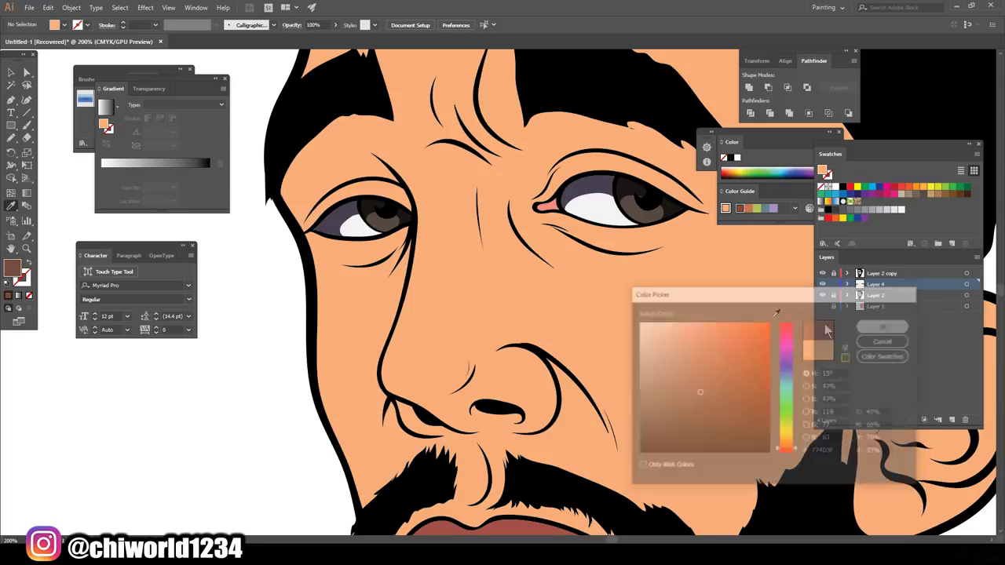
- Paint brown shadow shapes under the nostrils and along the nose's left side
click(11, 137)
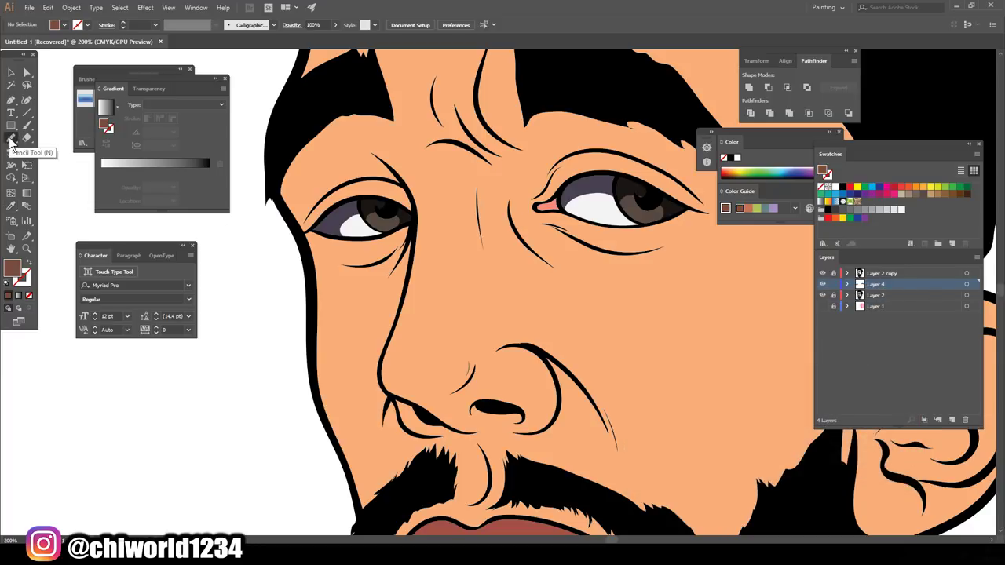
drag(383, 377, 433, 388)
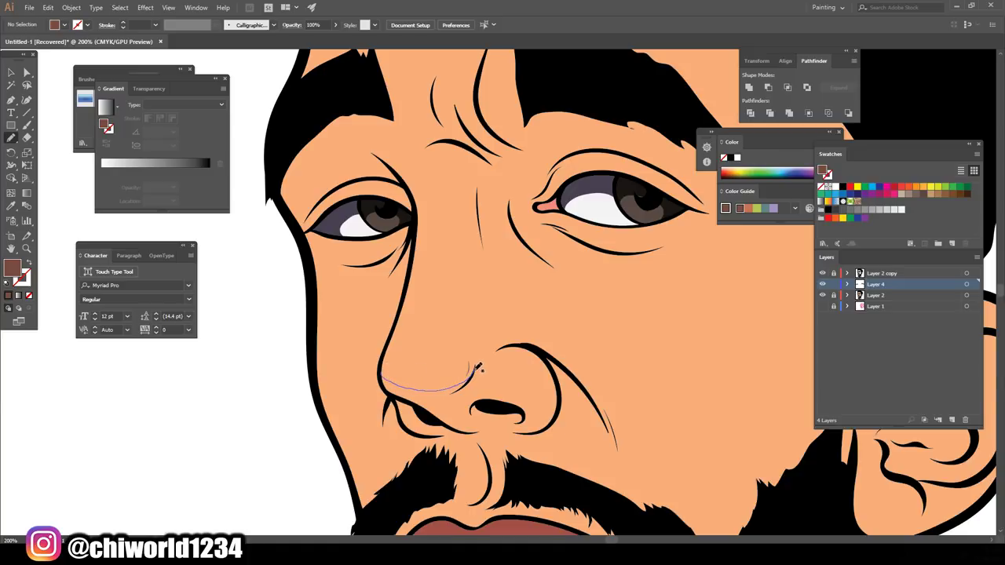
drag(476, 379, 567, 403)
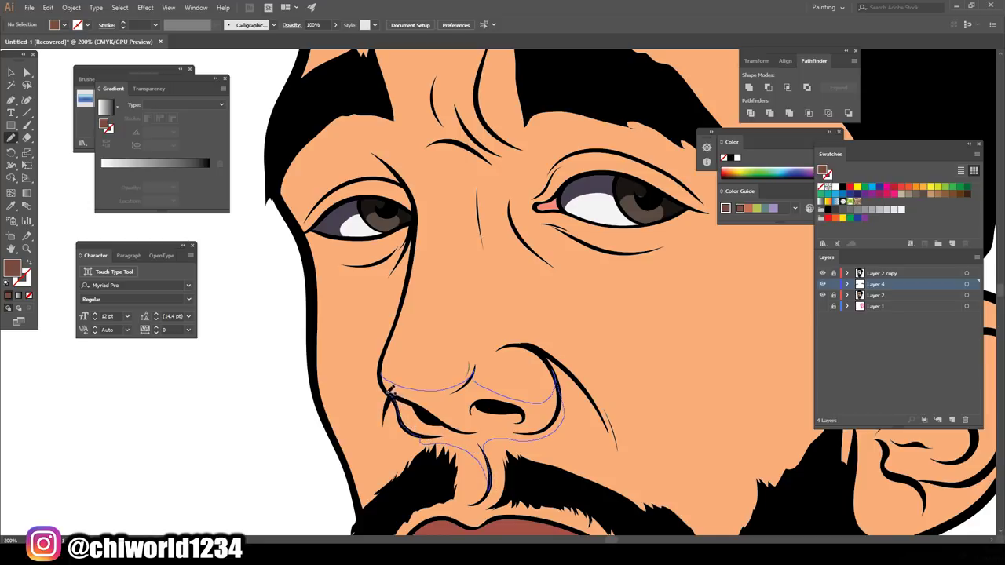
drag(383, 374, 382, 375)
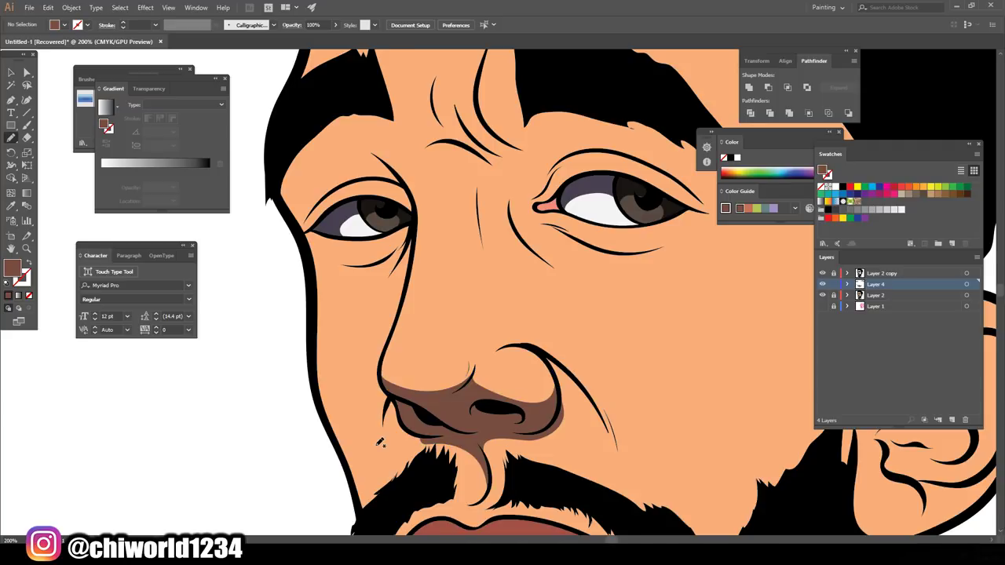
key(ctrl+minus)
key(ctrl+minus)
key(ctrl+minus)
key(ctrl+1)
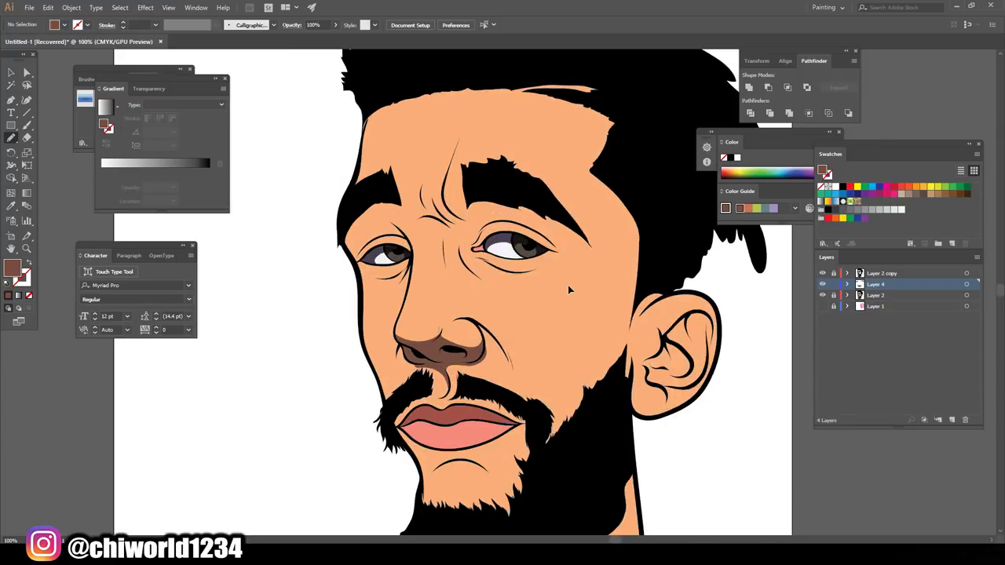
key(ctrl+plus)
key(ctrl+plus)
key(ctrl+plus)
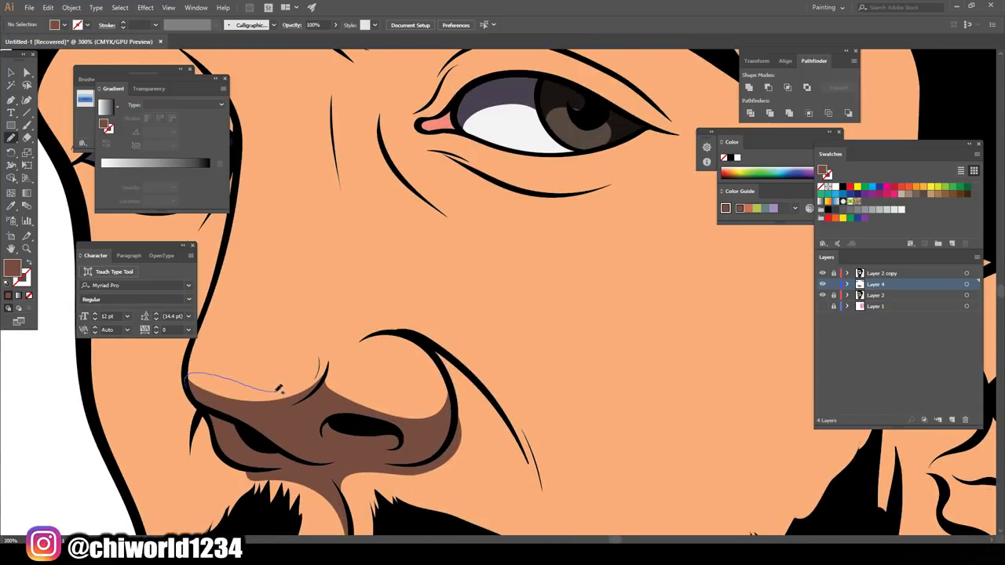
drag(306, 383, 326, 378)
drag(223, 402, 190, 384)
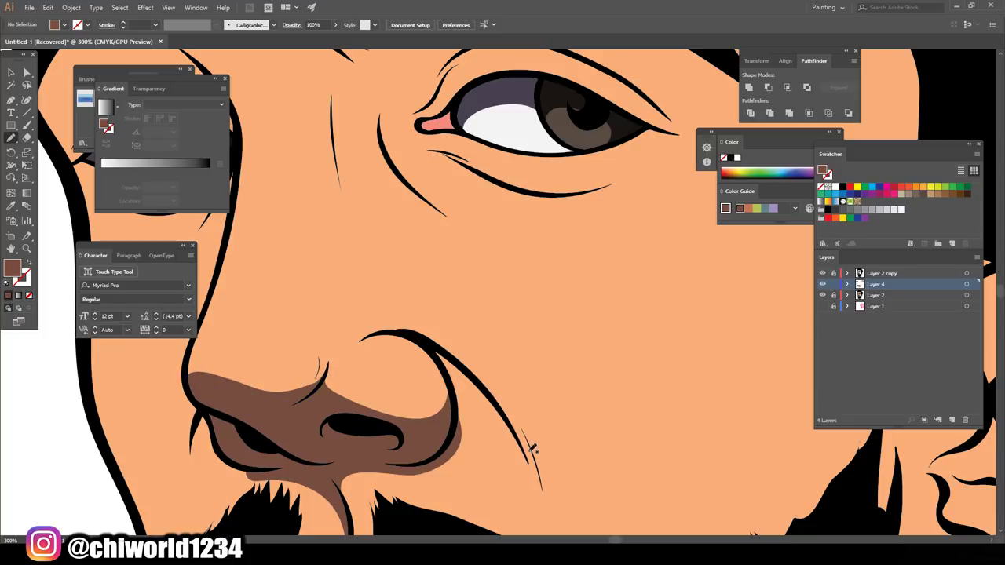
- Start a shadow outline above the left eye toward the eyebrow
key(ctrl+minus)
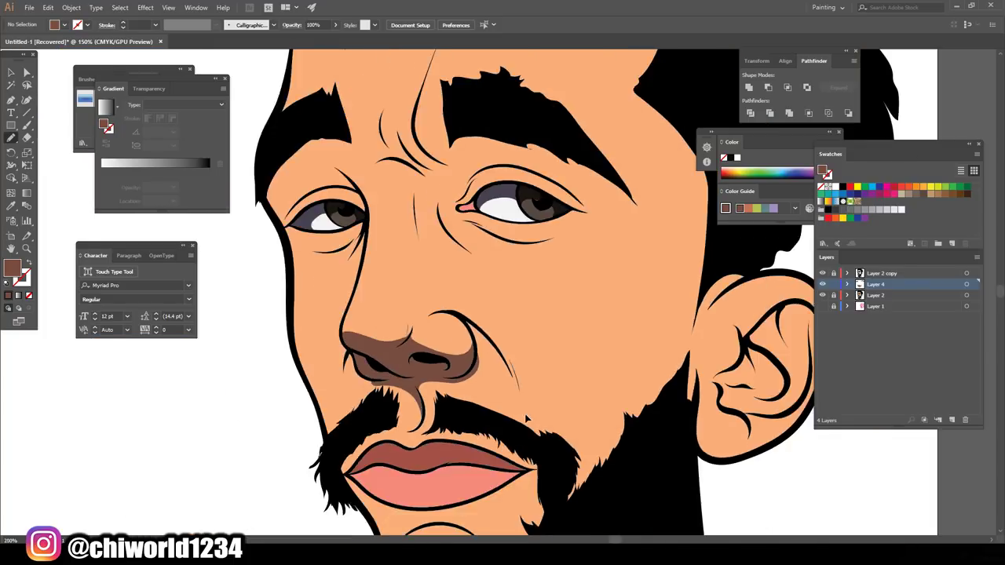
key(ctrl+minus)
key(ctrl+minus)
key(ctrl+plus)
key(ctrl+plus)
key(ctrl+plus)
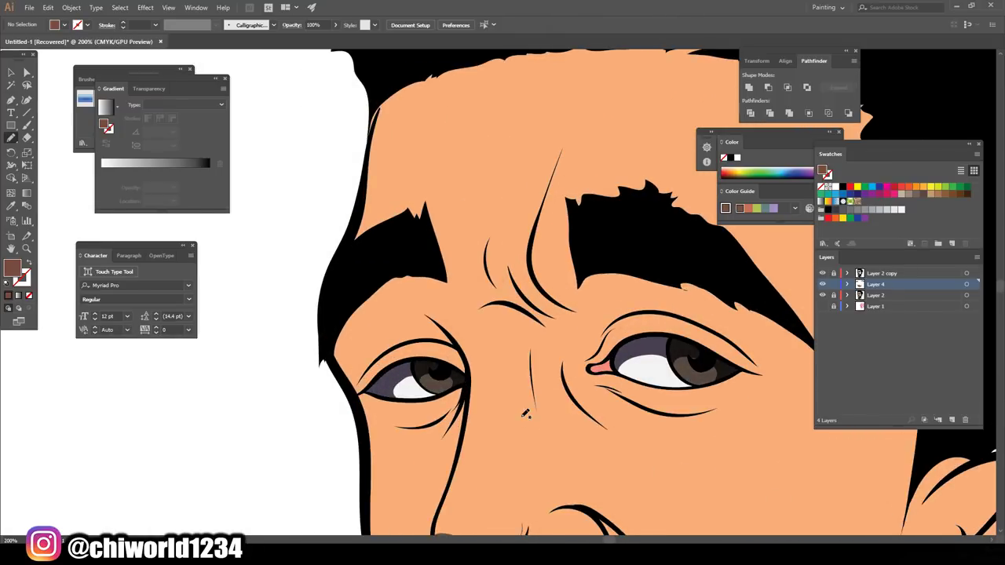
key(ctrl+plus)
scroll(521, 413, down, 1)
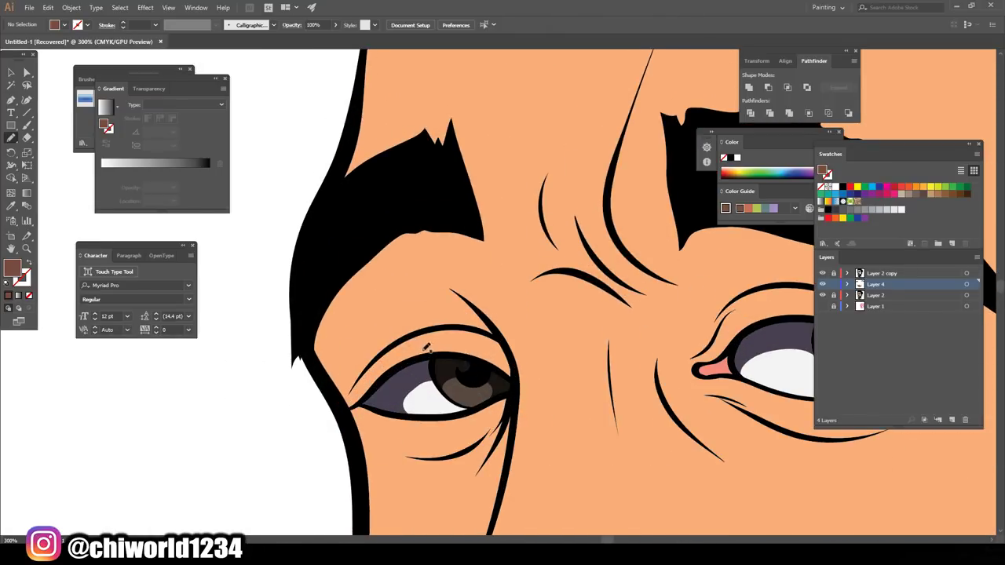
drag(437, 325, 399, 344)
mouse_move(351, 408)
mouse_down()
mouse_move(349, 259)
mouse_move(384, 230)
mouse_move(446, 217)
mouse_move(466, 182)
mouse_move(544, 265)
mouse_up()
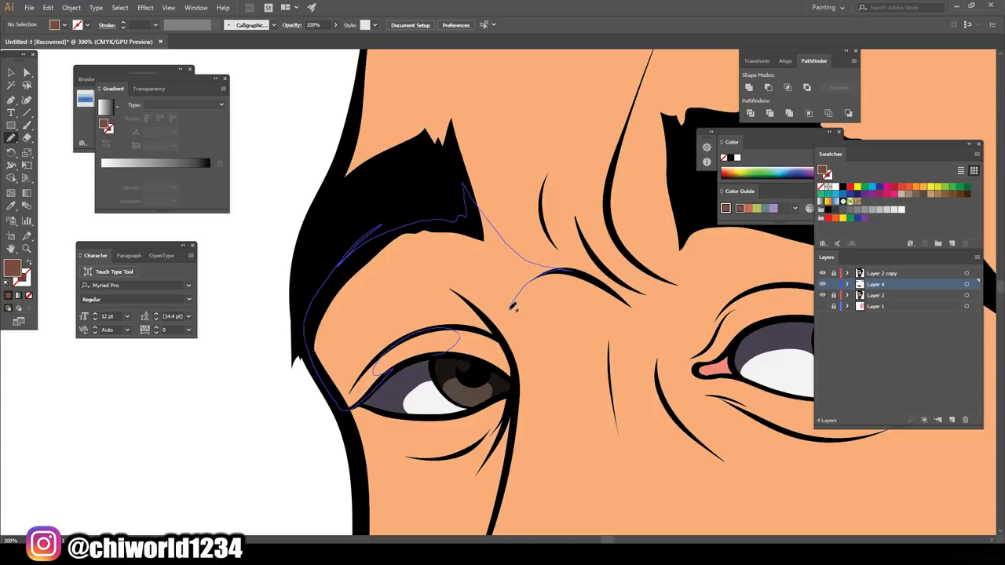
- Close the brown shadow around the left eye socket
drag(507, 373, 445, 356)
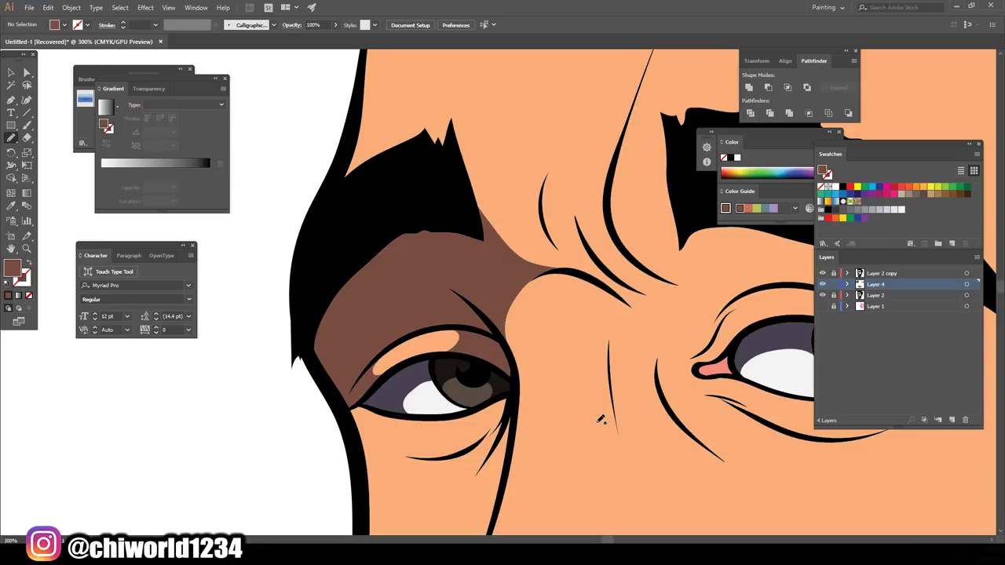
key(ctrl+minus)
key(ctrl+minus)
key(ctrl+minus)
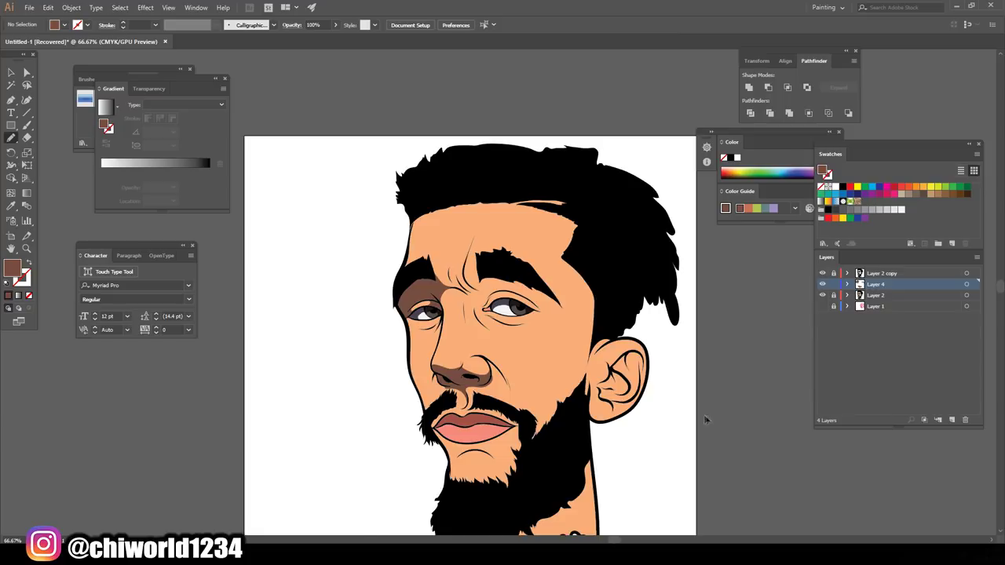
key(ctrl+plus)
key(ctrl+plus)
key(ctrl+plus)
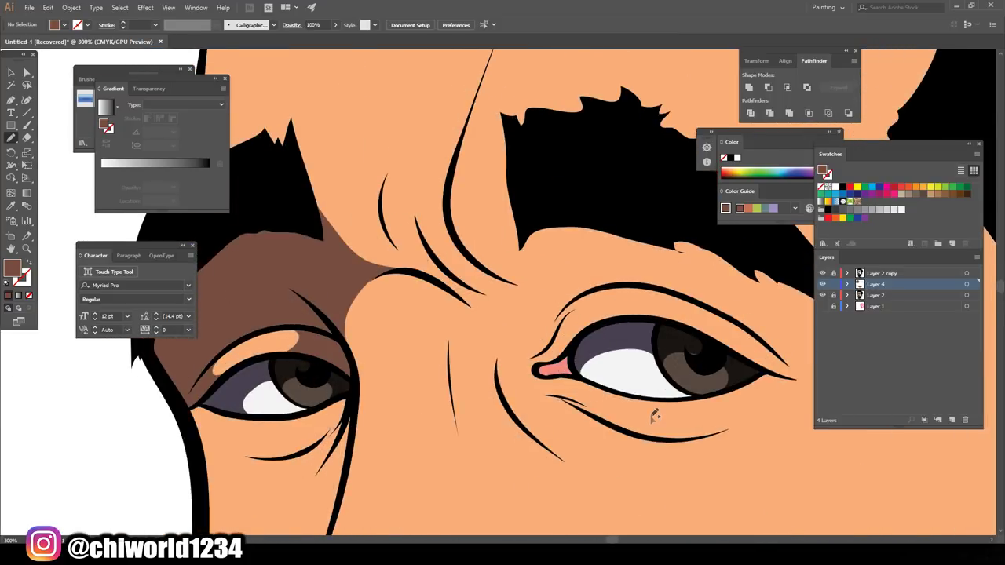
- Draw a closed brown shadow across the brow ridge above both eyes
mouse_move(311, 267)
mouse_down()
mouse_move(359, 312)
mouse_move(415, 324)
mouse_move(448, 288)
mouse_move(472, 312)
mouse_move(528, 240)
mouse_move(736, 310)
mouse_move(754, 333)
mouse_move(727, 359)
mouse_move(755, 405)
mouse_move(648, 361)
mouse_move(603, 369)
mouse_up()
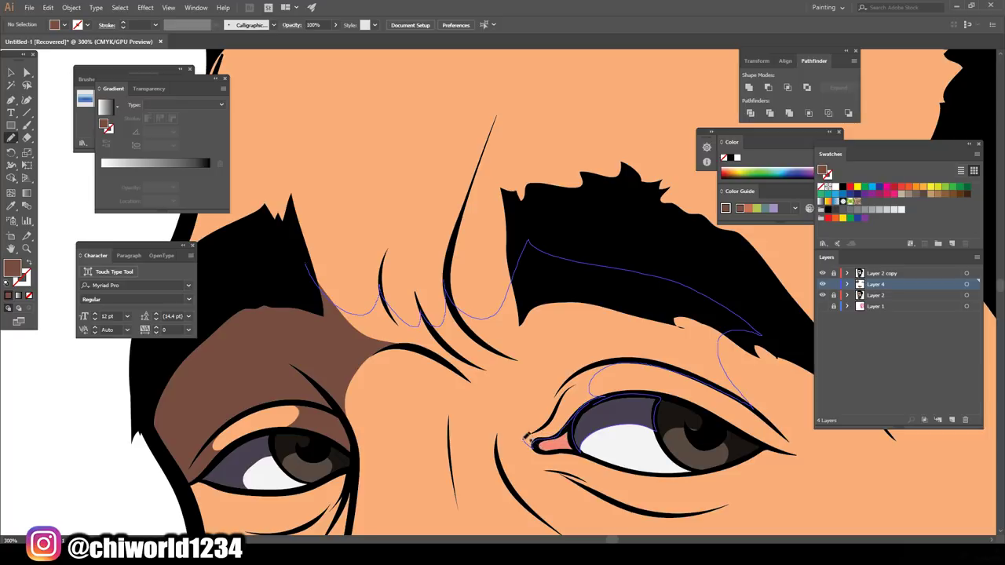
drag(493, 453, 469, 406)
mouse_move(451, 440)
mouse_down()
mouse_move(440, 395)
mouse_move(410, 358)
mouse_move(353, 355)
mouse_move(283, 294)
mouse_up()
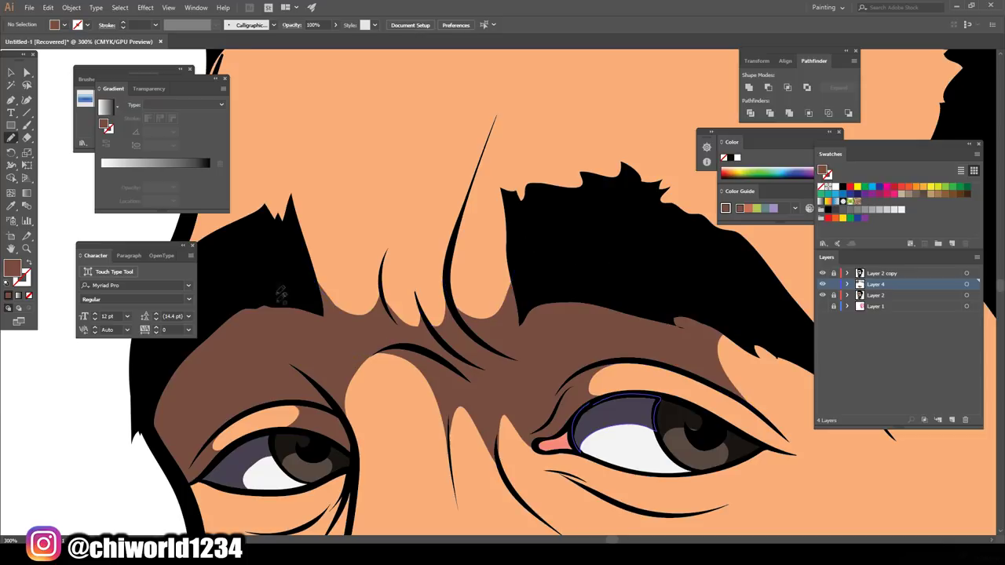
key(ctrl+minus)
key(ctrl+minus)
key(ctrl+minus)
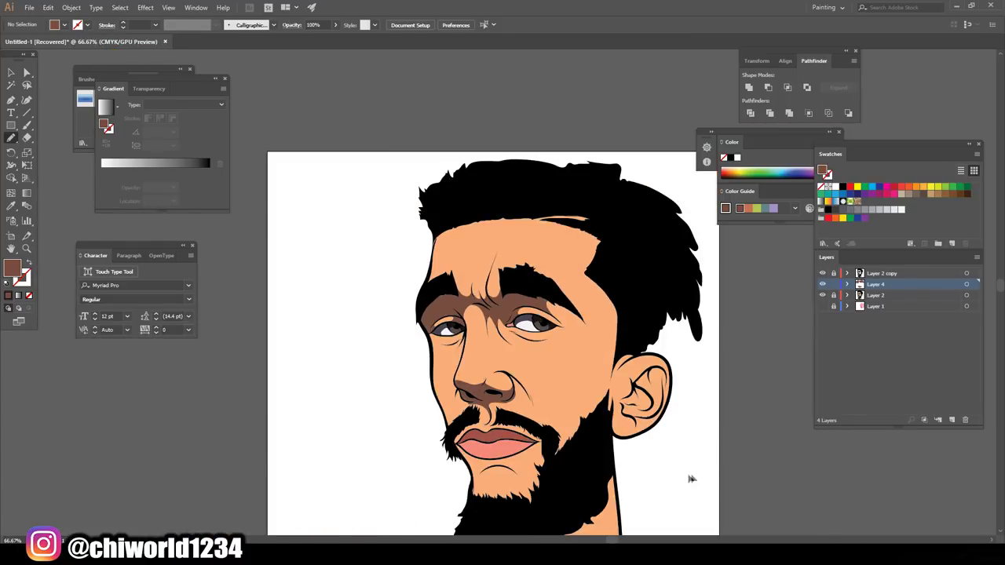
key(ctrl+minus)
- Draw a brown shadow from the nose down the left cheek beside the moustache
scroll(673, 474, down, 1)
scroll(671, 474, down, 1)
key(ctrl+plus)
key(ctrl+plus)
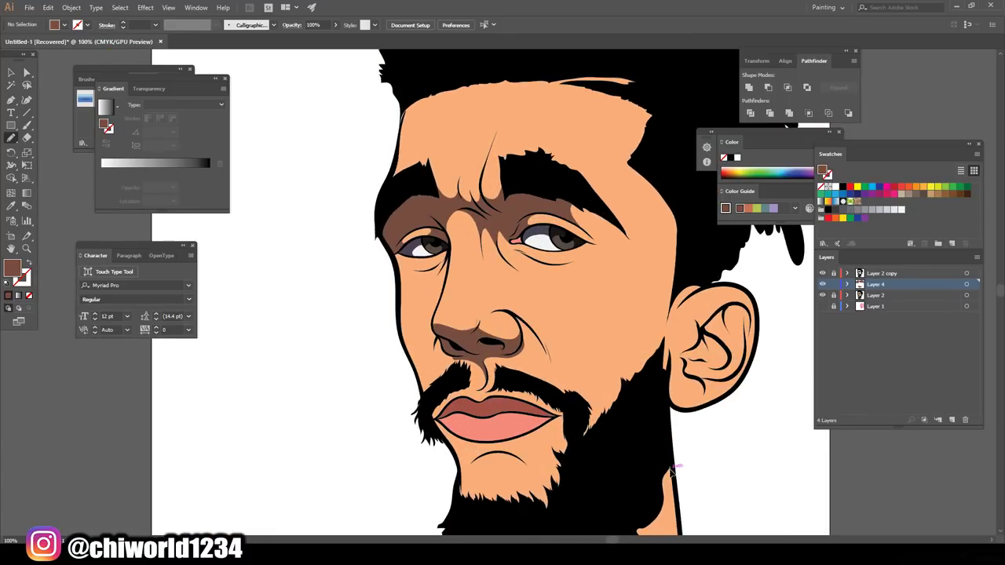
key(ctrl+plus)
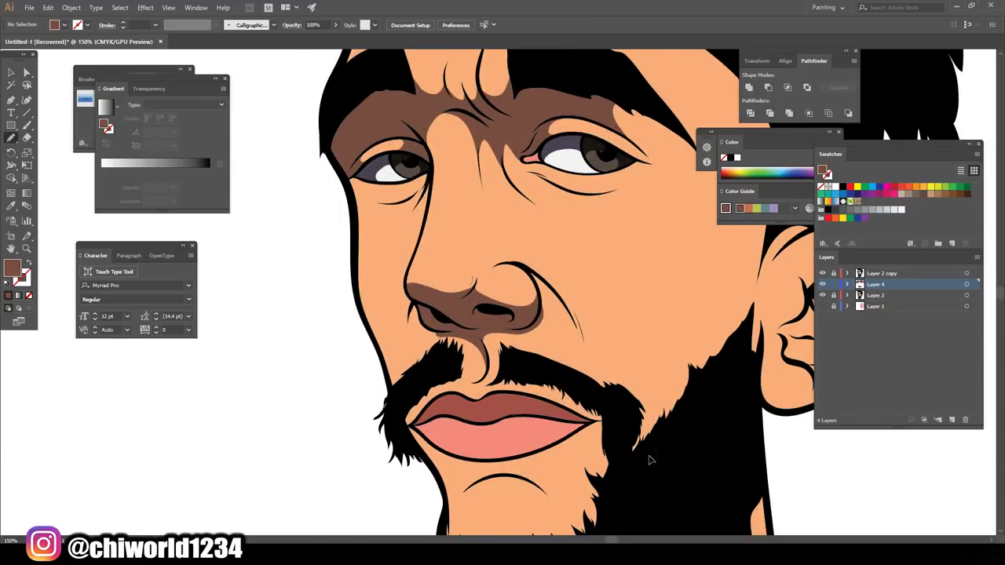
scroll(668, 459, down, 1)
key(ctrl+plus)
key(ctrl+plus)
scroll(643, 453, up, 1)
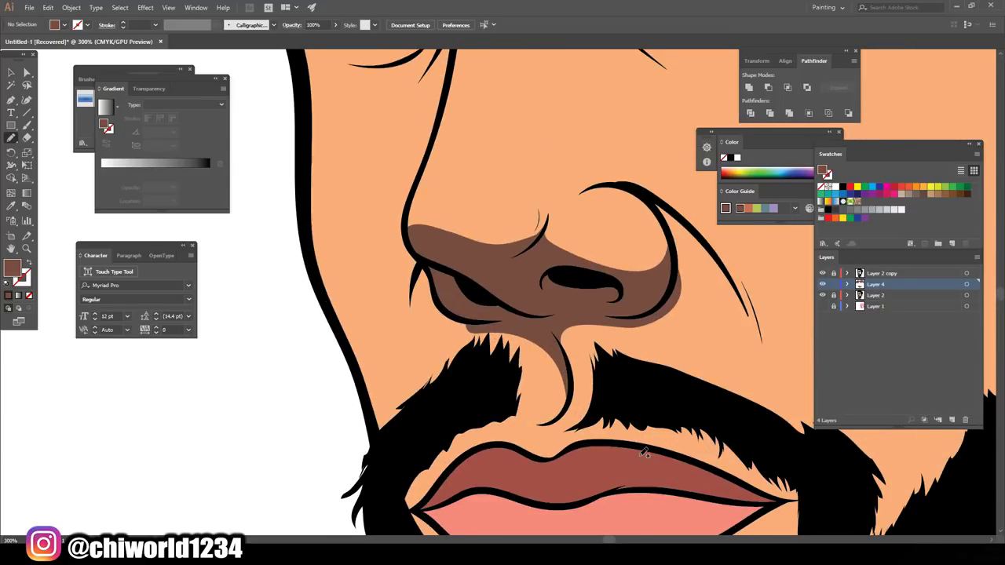
scroll(566, 393, up, 1)
scroll(487, 330, up, 1)
scroll(408, 274, up, 1)
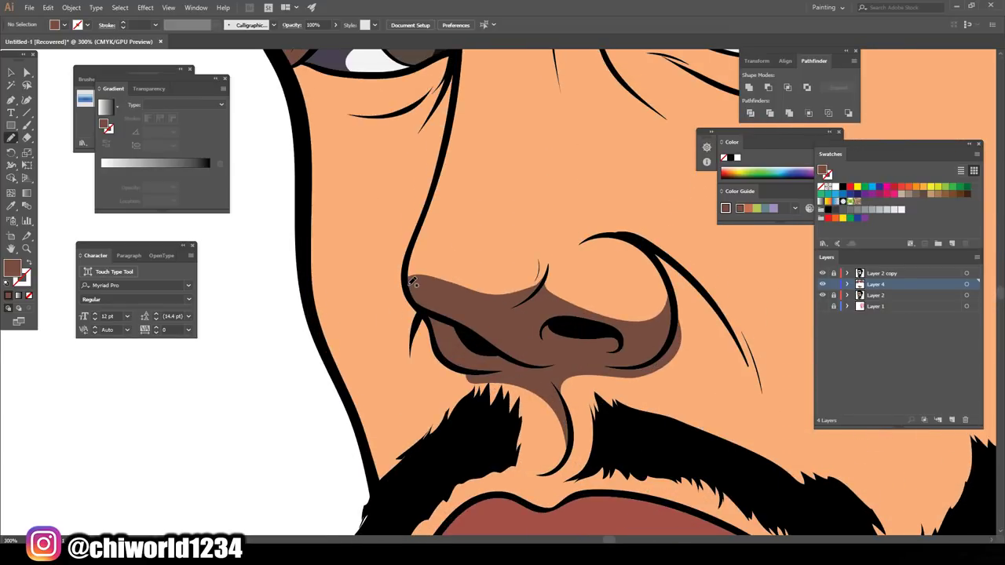
mouse_move(410, 286)
mouse_down()
mouse_move(338, 369)
mouse_move(385, 495)
mouse_move(491, 423)
mouse_move(508, 386)
mouse_up()
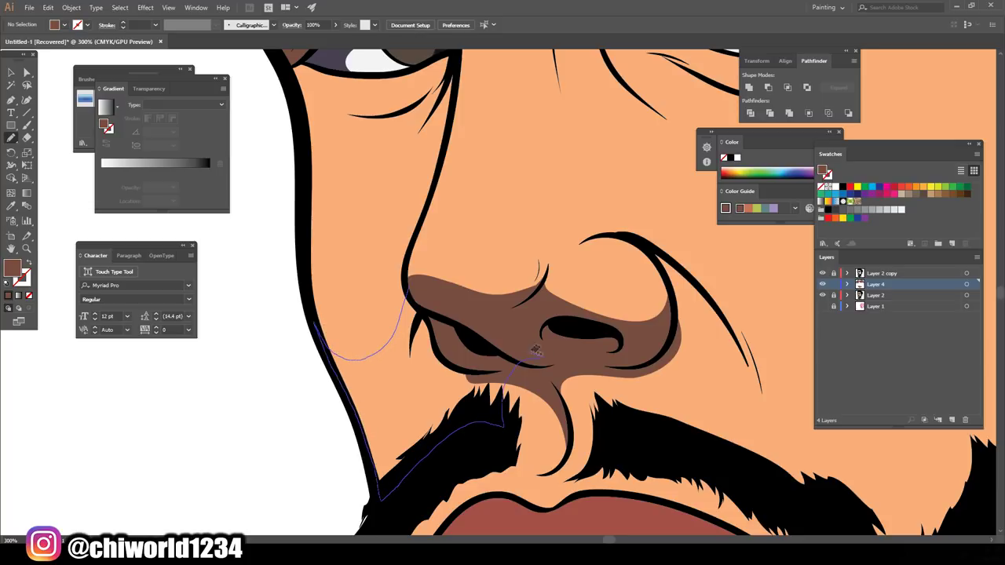
drag(463, 311, 445, 299)
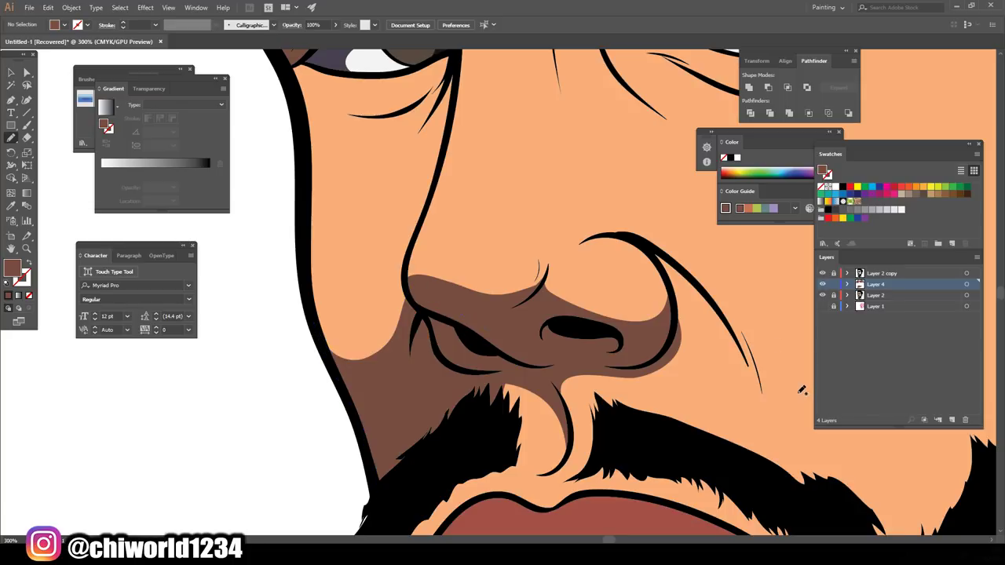
key(ctrl+minus)
key(ctrl+minus)
key(ctrl+minus)
key(ctrl+minus)
- Add brown shadows from the lip corner and under the lower lip
scroll(666, 385, down, 3)
key(ctrl+plus)
key(ctrl+plus)
key(ctrl+plus)
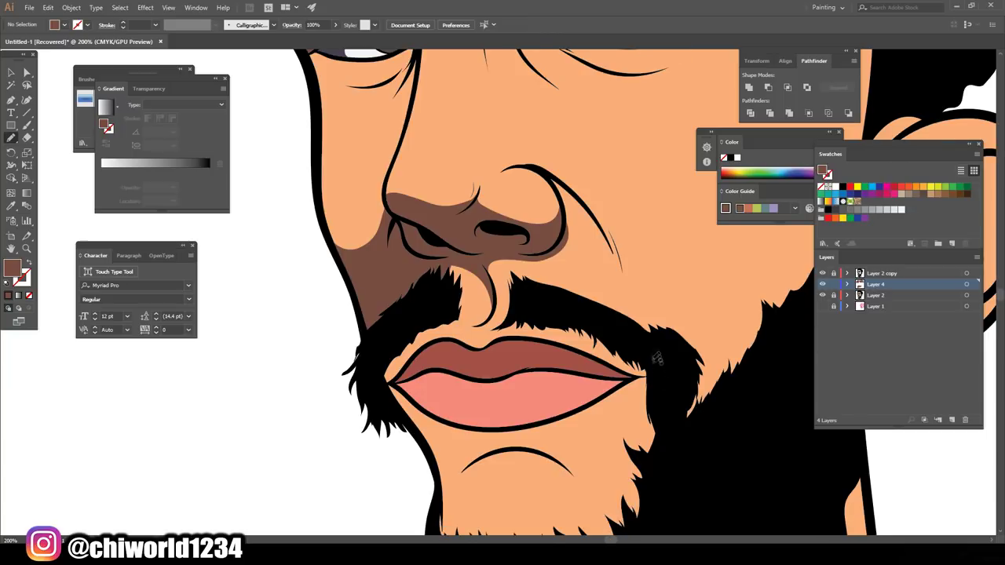
key(ctrl+plus)
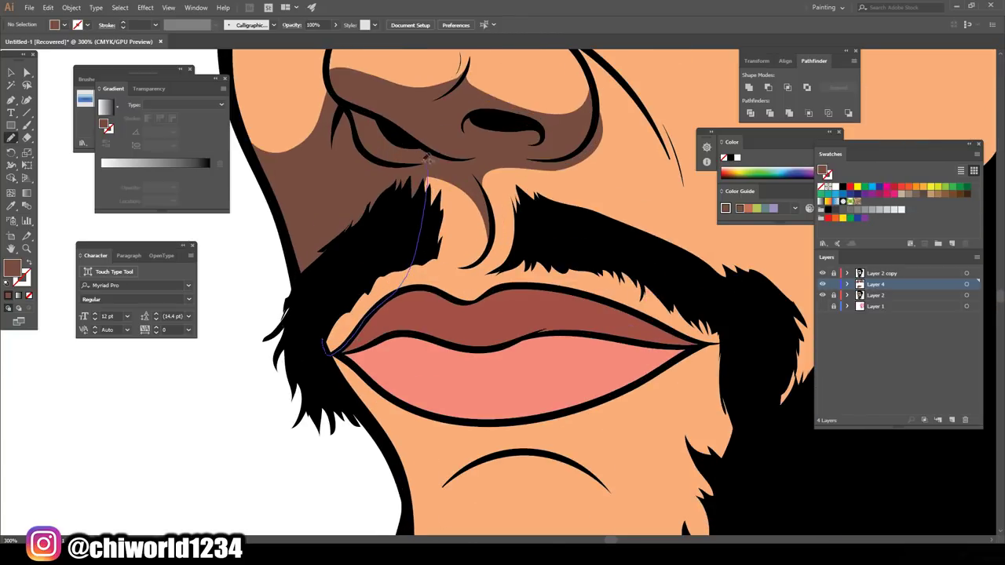
drag(382, 308, 327, 303)
scroll(314, 443, down, 3)
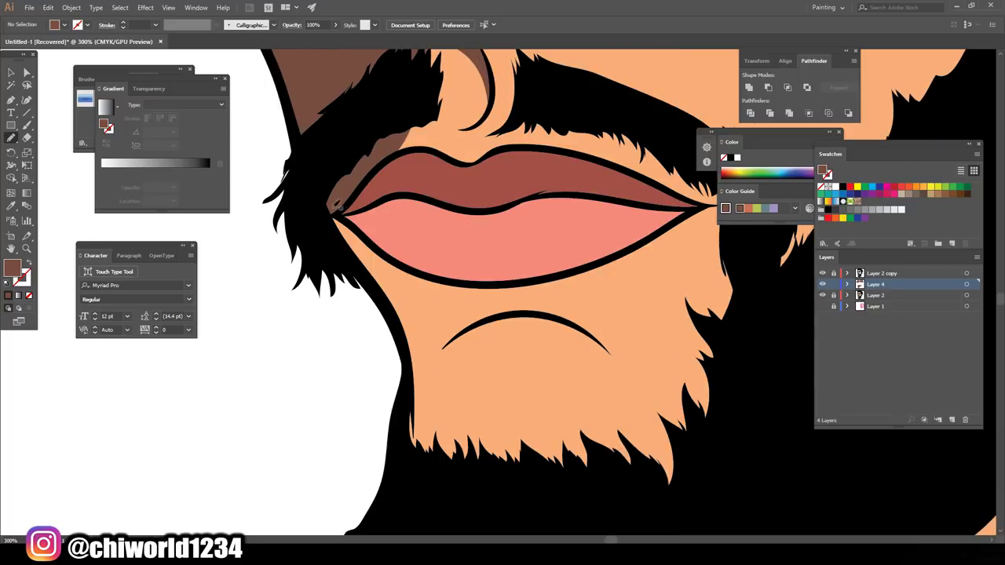
mouse_move(333, 212)
mouse_down()
mouse_move(499, 284)
mouse_move(550, 292)
mouse_move(584, 326)
mouse_move(501, 322)
mouse_move(463, 405)
mouse_move(444, 497)
mouse_move(401, 464)
mouse_move(407, 361)
mouse_move(308, 185)
mouse_move(314, 206)
mouse_up()
scroll(538, 231, down, 3)
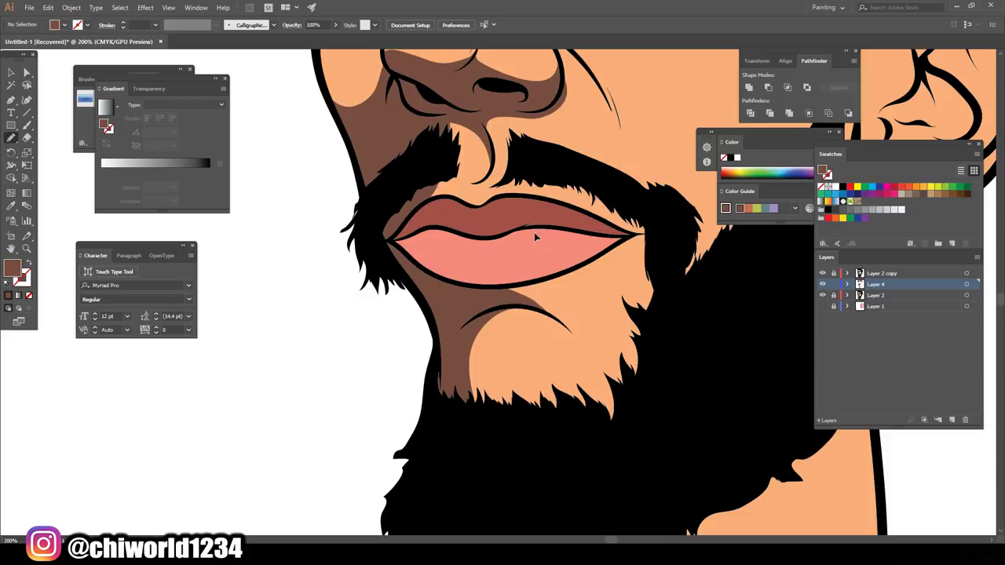
scroll(534, 233, down, 3)
key(ctrl+0)
scroll(611, 246, up, 3)
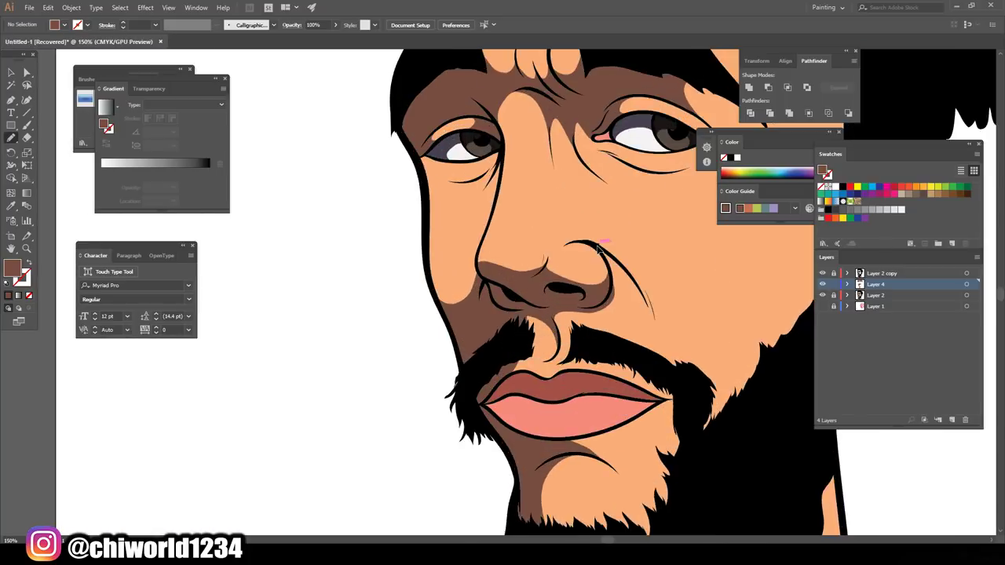
- Draw a closed brown shadow up the cheek from the chin to the eye corner
scroll(581, 251, up, 3)
scroll(554, 256, up, 1)
mouse_move(442, 460)
mouse_down()
mouse_move(395, 442)
mouse_move(370, 359)
mouse_move(391, 243)
mouse_up()
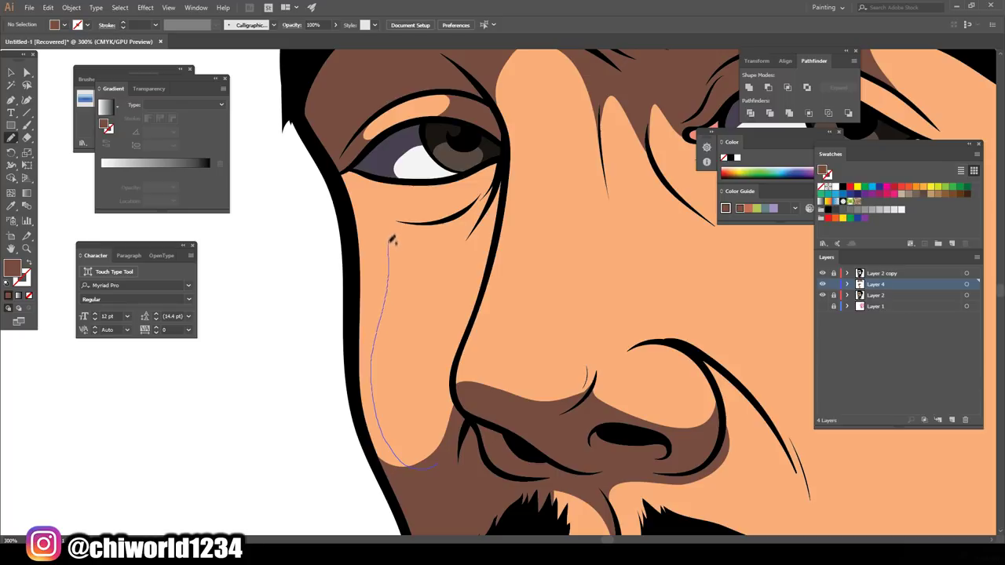
drag(470, 211, 507, 157)
drag(401, 188, 373, 177)
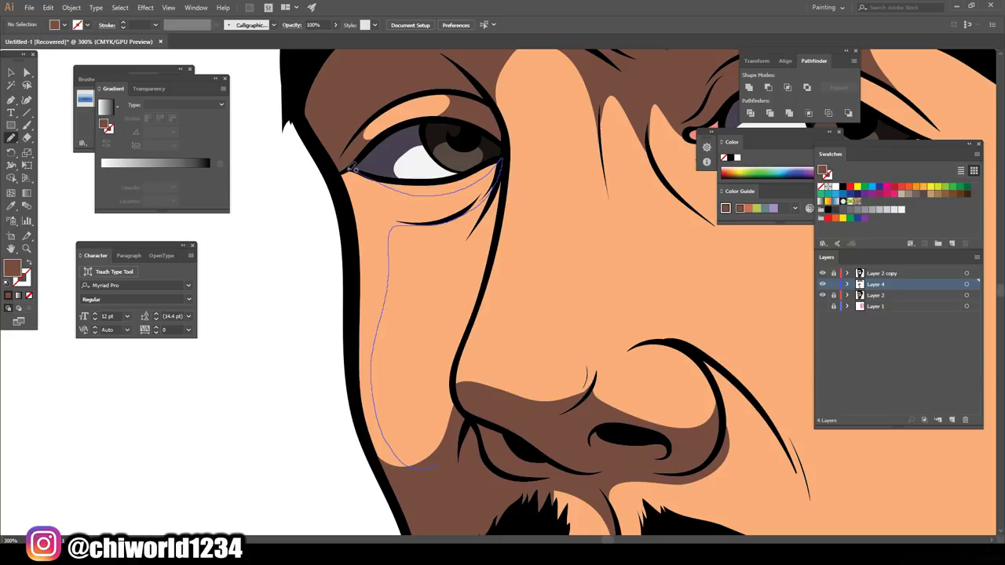
mouse_move(338, 176)
mouse_down()
mouse_move(358, 287)
mouse_move(366, 417)
mouse_move(400, 482)
mouse_move(441, 474)
mouse_up()
key(ctrl+minus)
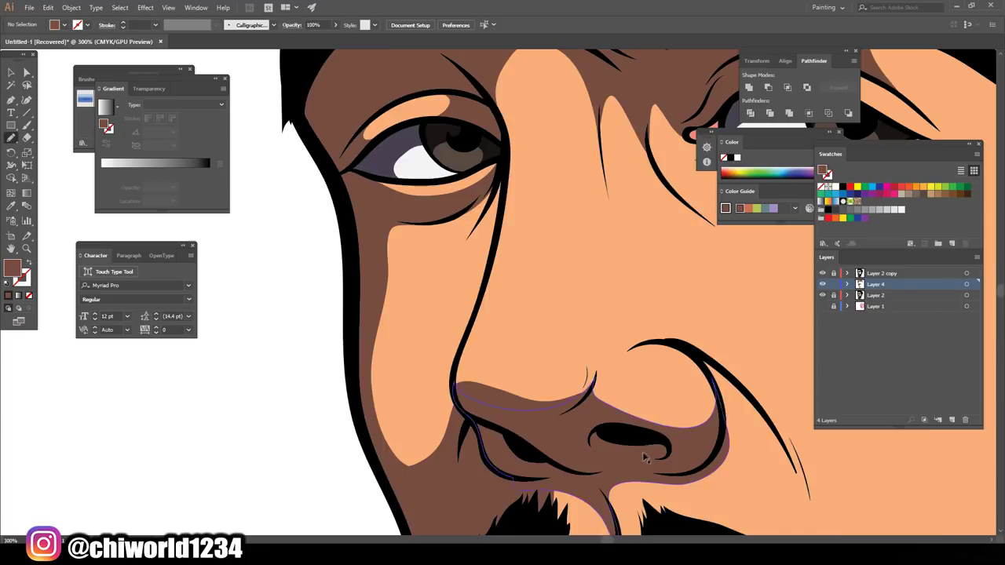
key(ctrl+minus)
key(ctrl+minus)
key(ctrl+minus)
key(ctrl+minus)
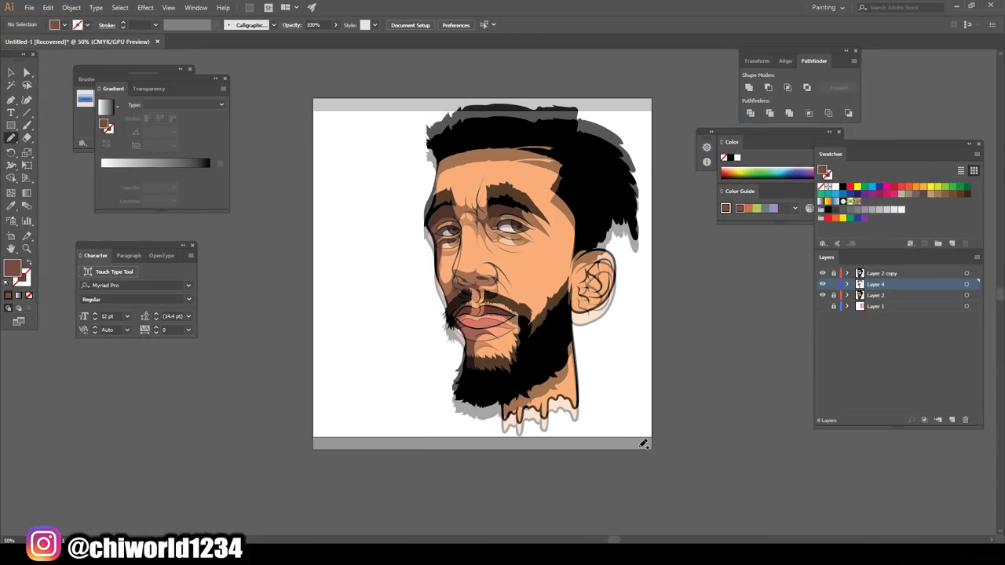
- Draw a closed brown shadow across the forehead under the hairline
key(ctrl+equal)
key(ctrl+equal)
key(ctrl+equal)
key(ctrl+equal)
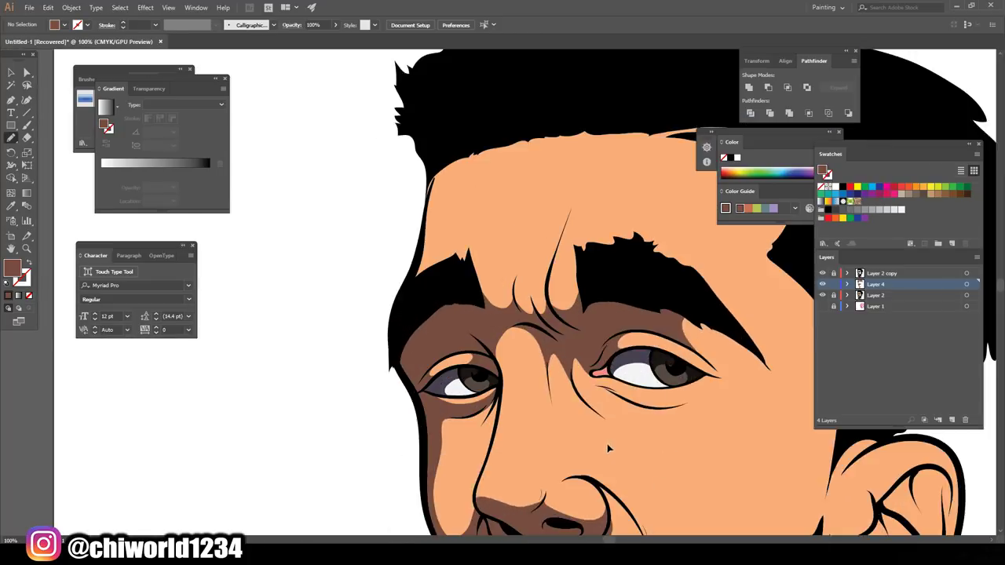
drag(435, 301, 410, 199)
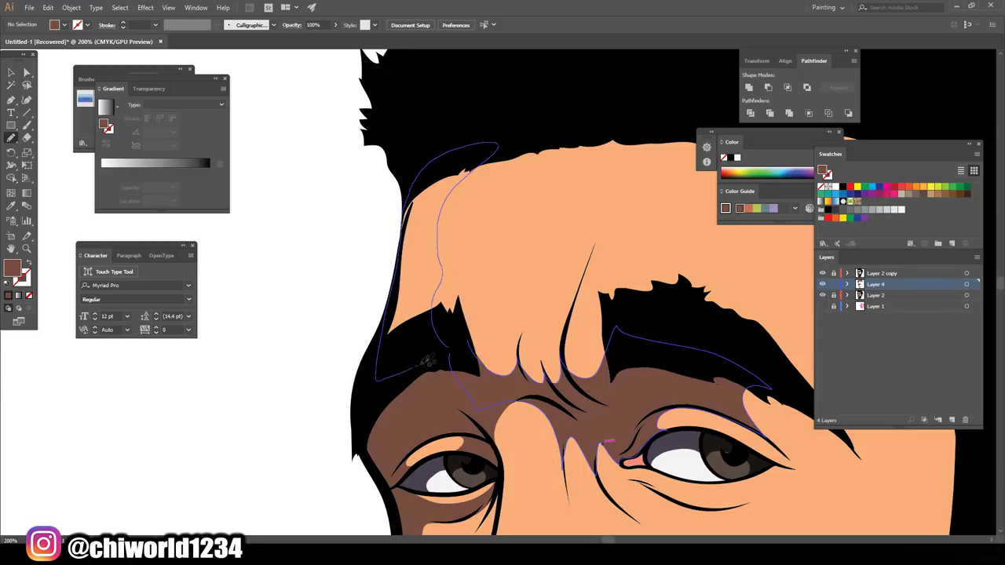
drag(406, 241, 428, 360)
key(ctrl+minus)
key(ctrl+minus)
key(ctrl+minus)
key(ctrl+minus)
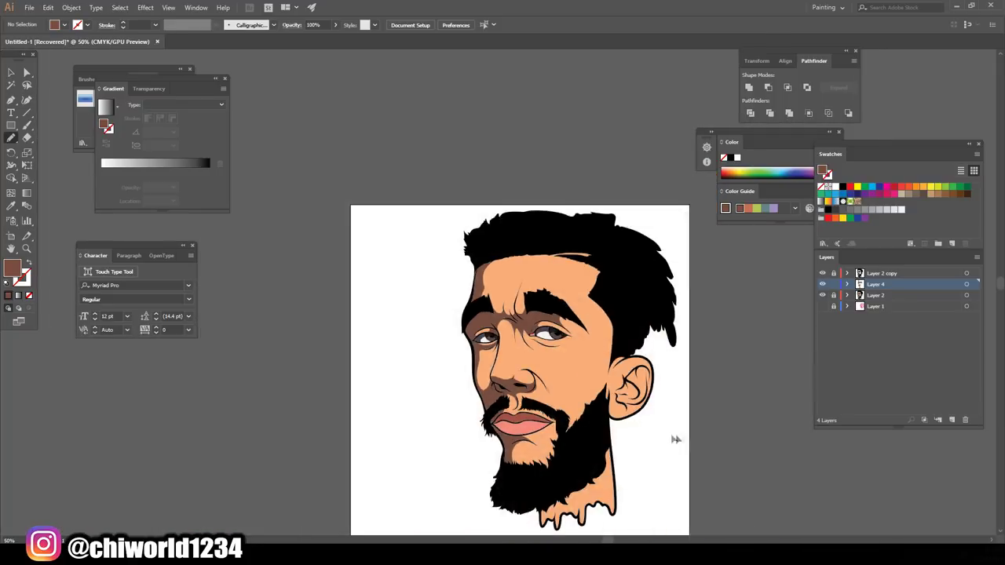
key(ctrl+minus)
key(ctrl+plus)
key(ctrl+plus)
key(ctrl+plus)
key(ctrl+plus)
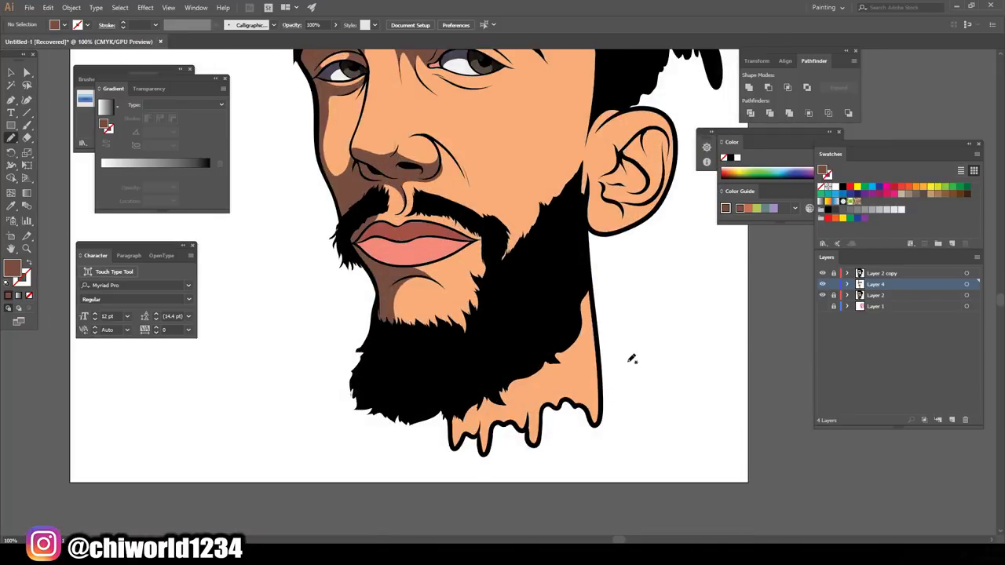
key(ctrl+plus)
key(ctrl+plus)
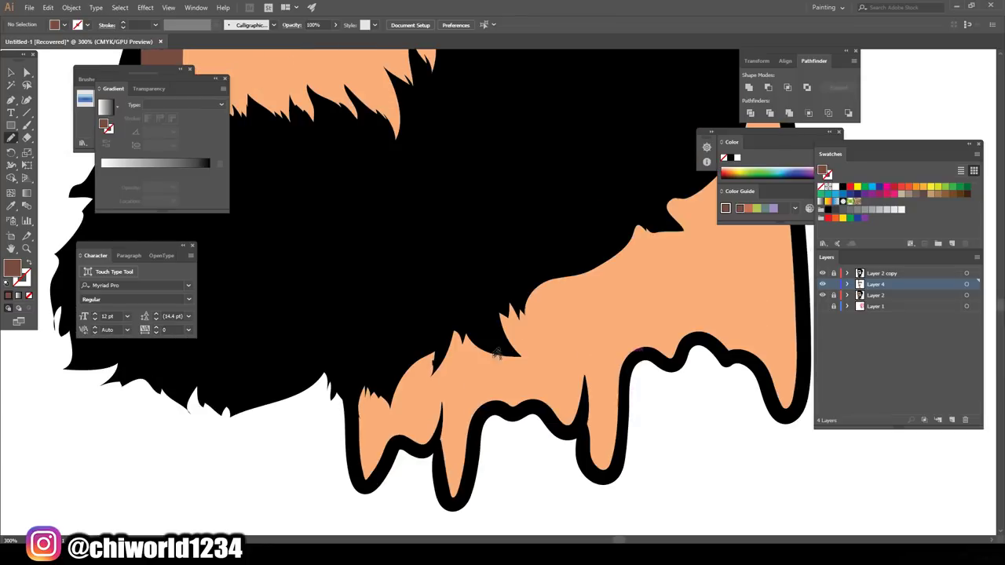
- Draw a closed brown shadow on the neck beneath the beard, running into the drips
drag(516, 380, 612, 279)
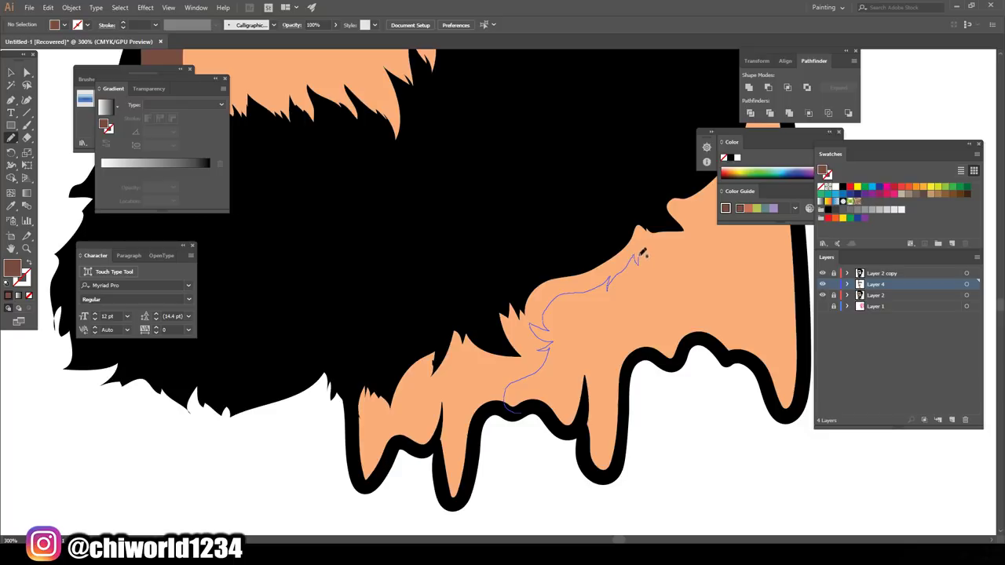
mouse_move(676, 230)
mouse_down()
mouse_move(671, 213)
mouse_move(706, 178)
mouse_move(532, 222)
mouse_move(373, 325)
mouse_move(355, 370)
mouse_move(352, 437)
mouse_move(364, 482)
mouse_move(396, 454)
mouse_move(439, 442)
mouse_move(445, 478)
mouse_move(464, 501)
mouse_move(484, 427)
mouse_move(503, 405)
mouse_move(516, 410)
mouse_up()
scroll(647, 447, down, 3)
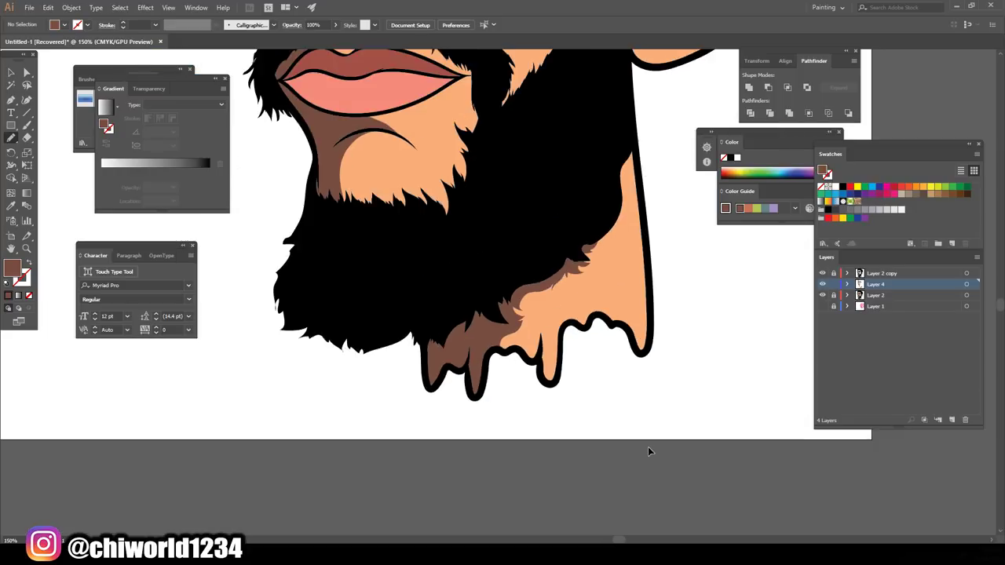
- Zoom in on the ear and trace a brown shadow inside its hollow around the lower fold
scroll(648, 447, down, 2)
scroll(648, 447, down, 1)
scroll(640, 440, down, 1)
scroll(640, 440, up, 2)
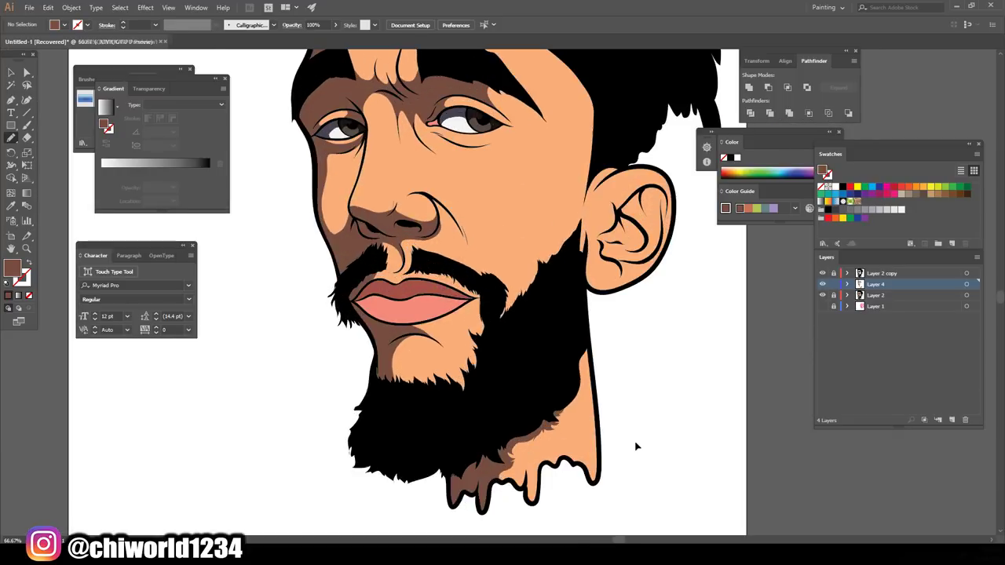
scroll(640, 440, up, 1)
scroll(640, 440, up, 1)
scroll(640, 439, up, 1)
scroll(640, 440, up, 1)
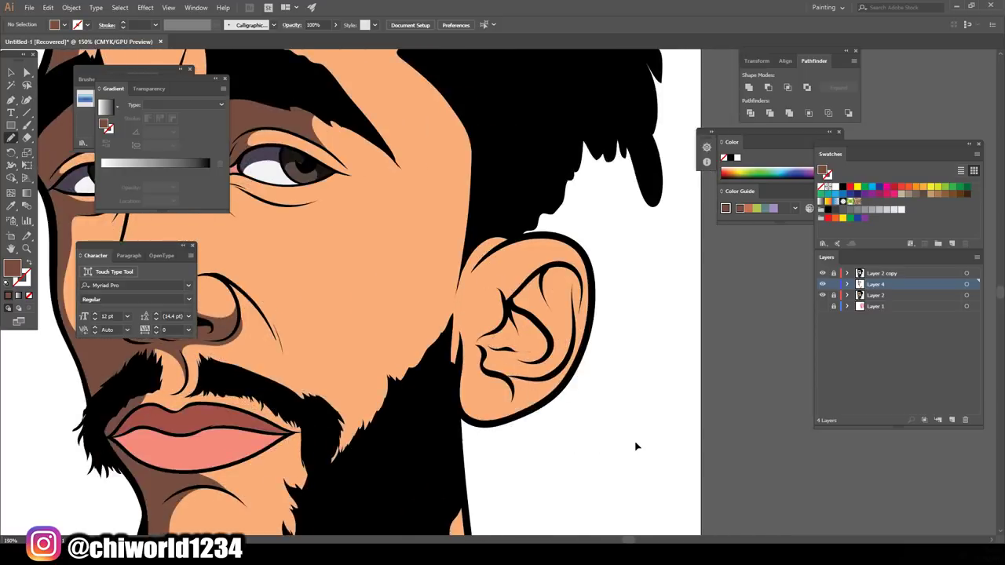
scroll(639, 440, up, 1)
scroll(640, 439, up, 1)
scroll(640, 439, up, 2)
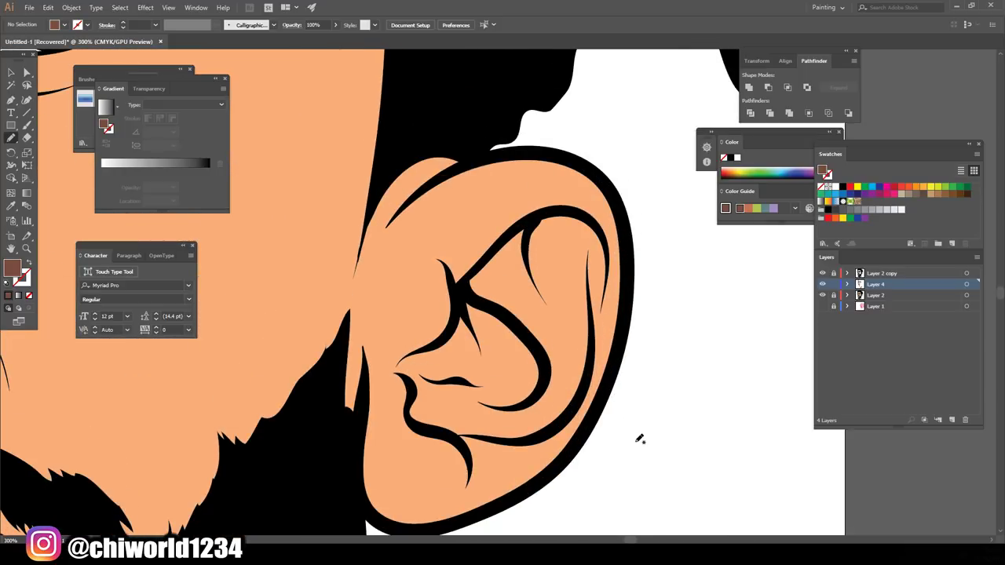
drag(447, 335, 465, 382)
mouse_move(487, 401)
mouse_down()
mouse_move(542, 393)
mouse_move(544, 347)
mouse_move(492, 299)
mouse_move(500, 270)
mouse_move(543, 289)
mouse_move(561, 324)
mouse_move(575, 268)
mouse_move(596, 307)
mouse_move(594, 364)
mouse_move(611, 282)
mouse_move(605, 224)
mouse_move(569, 209)
mouse_move(491, 251)
mouse_move(462, 287)
mouse_move(431, 370)
mouse_up()
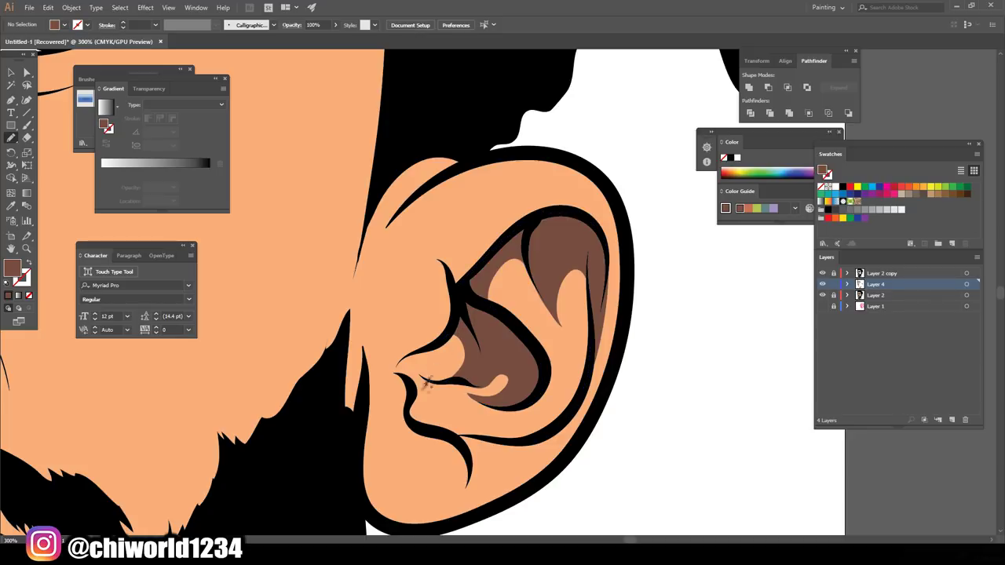
- Fill the lower ear fold with a closed brown shadow and add a thin shade along the rim
mouse_move(454, 436)
mouse_down()
mouse_move(440, 402)
mouse_move(449, 379)
mouse_up()
mouse_move(407, 378)
mouse_down()
mouse_move(411, 404)
mouse_move(444, 445)
mouse_up()
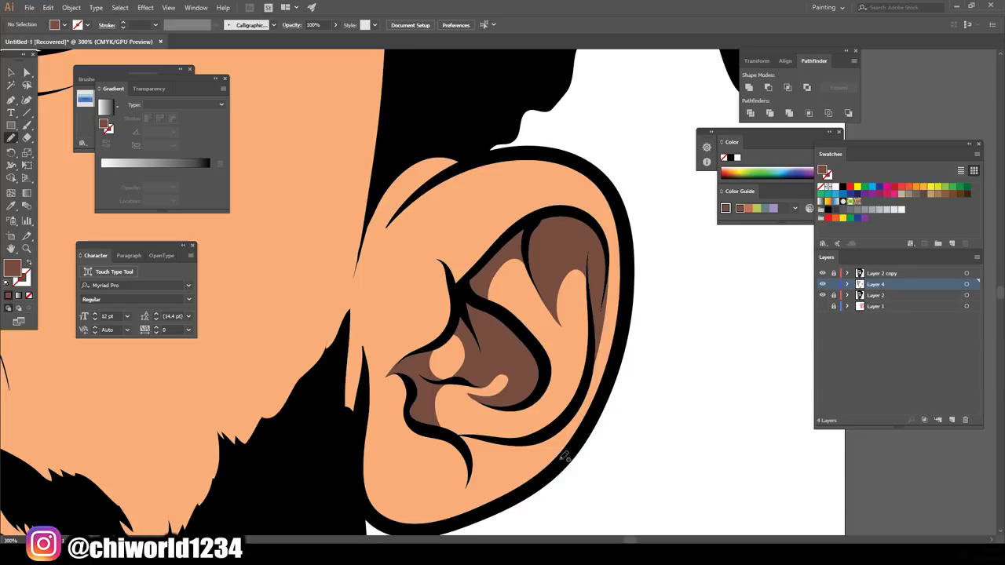
mouse_move(544, 434)
mouse_down()
mouse_move(463, 432)
mouse_move(475, 463)
mouse_move(543, 442)
mouse_move(585, 398)
mouse_up()
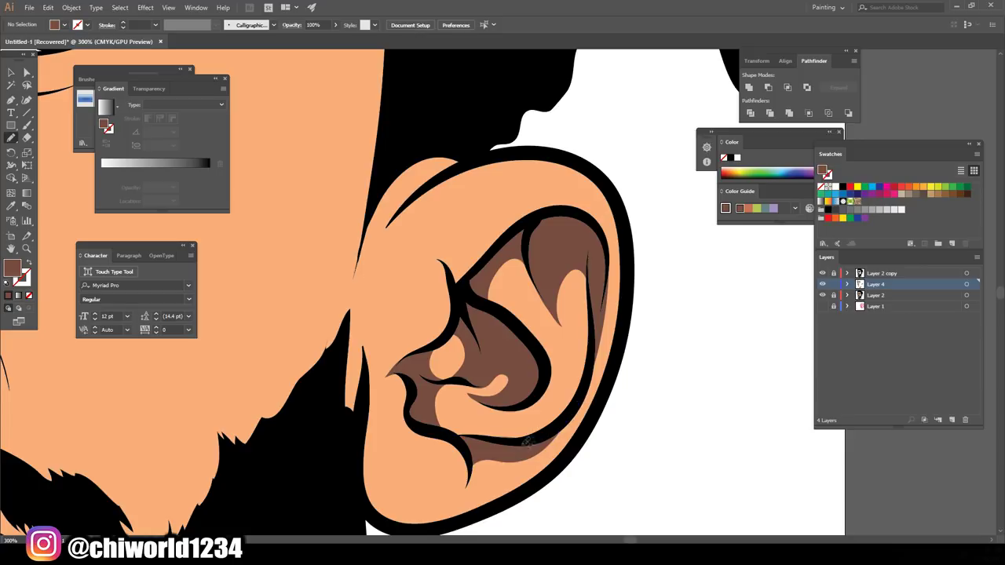
- Lock Layer 2 and create Layer 5 positioned below Layer 4
scroll(669, 503, down, 2)
scroll(605, 505, down, 1)
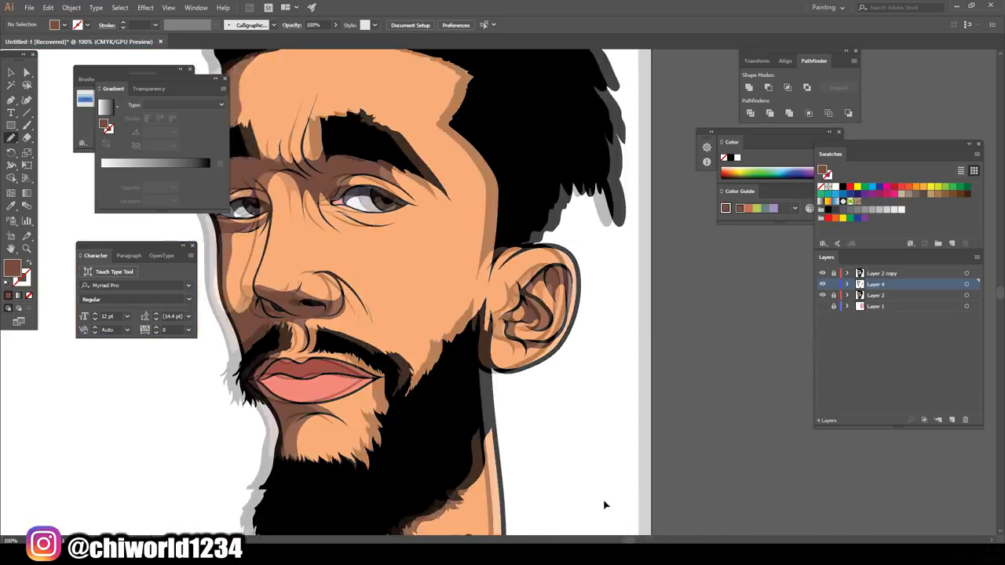
scroll(604, 503, down, 2)
scroll(604, 503, up, 1)
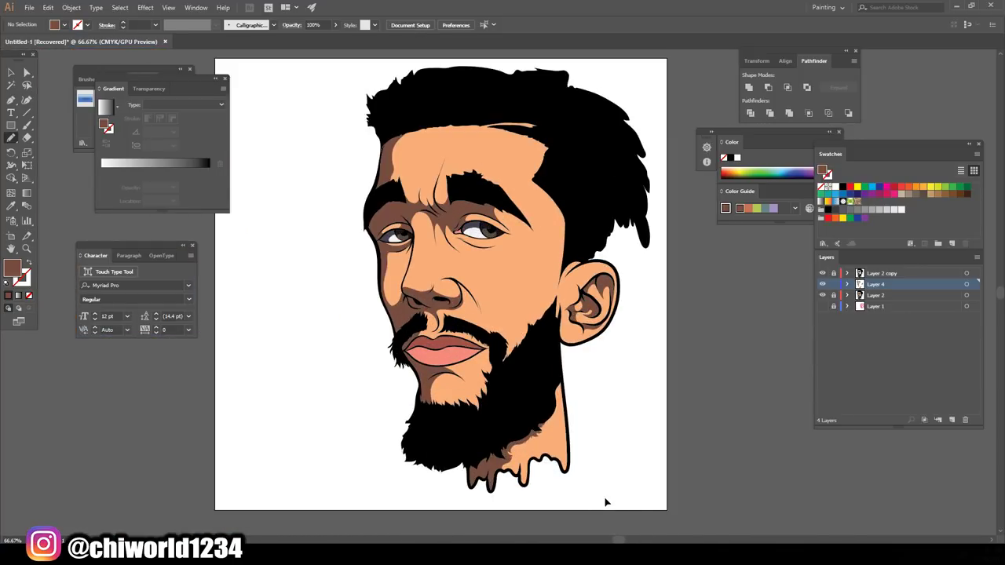
scroll(606, 502, up, 1)
scroll(609, 493, down, 2)
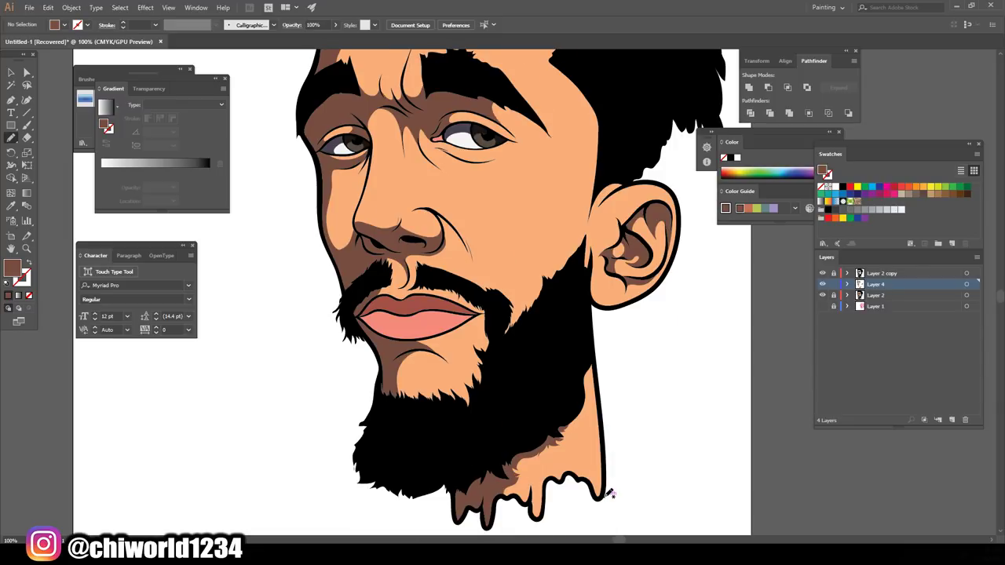
scroll(609, 493, down, 1)
scroll(605, 499, up, 2)
scroll(604, 498, up, 1)
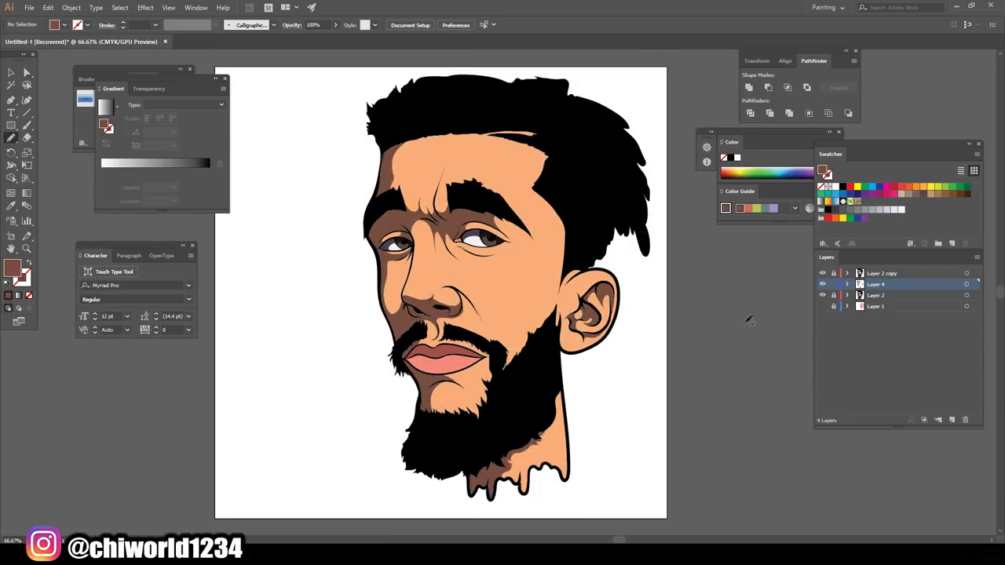
click(833, 294)
click(948, 420)
drag(888, 281, 890, 300)
- Zoom in on the face and get ready to sample the peach skin colour
key(ctrl+plus)
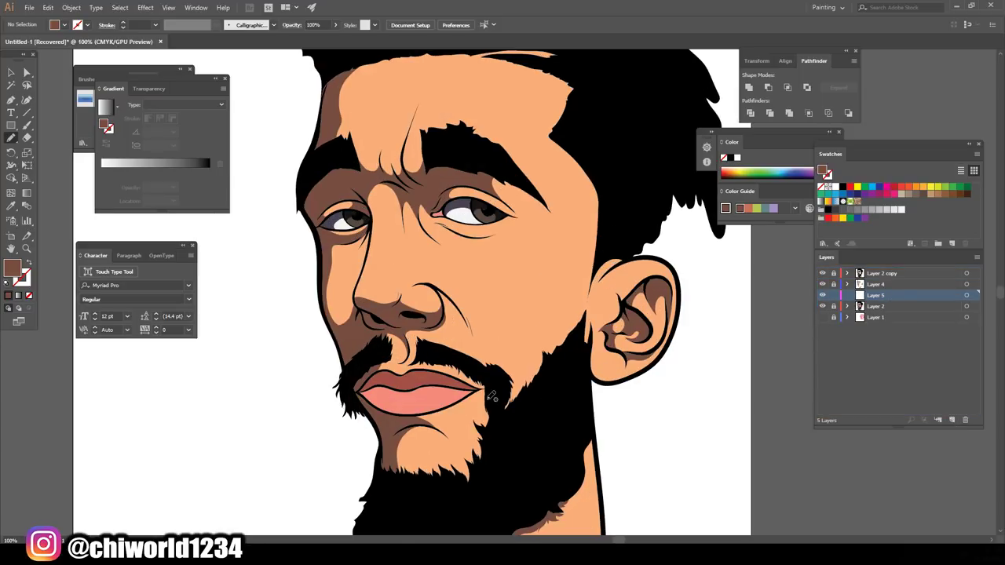
scroll(492, 397, up, 1)
scroll(492, 397, down, 1)
scroll(492, 397, up, 1)
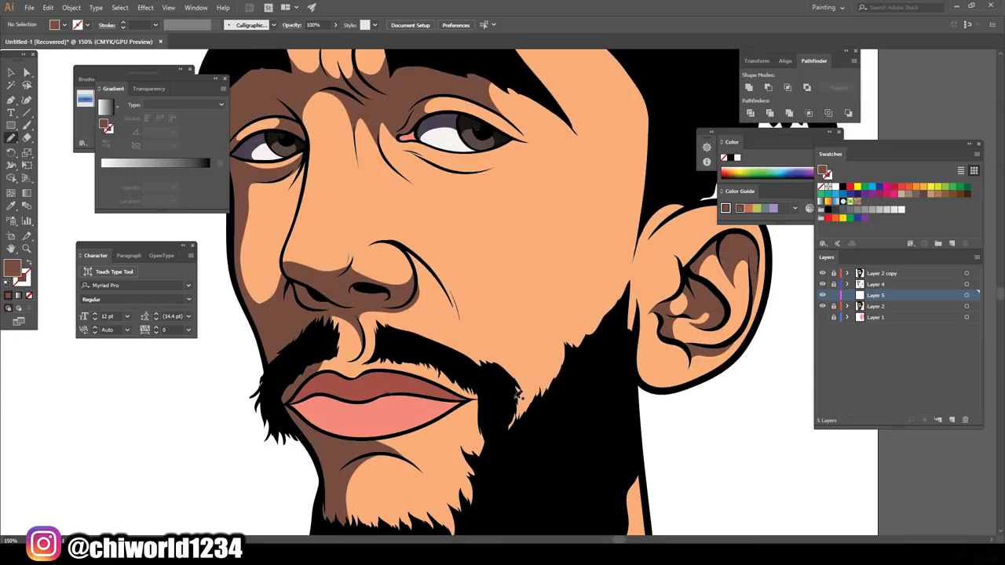
click(11, 206)
- Sample the peach skin and darken the fill to mid brown AD7D5C
click(337, 215)
double_click(12, 269)
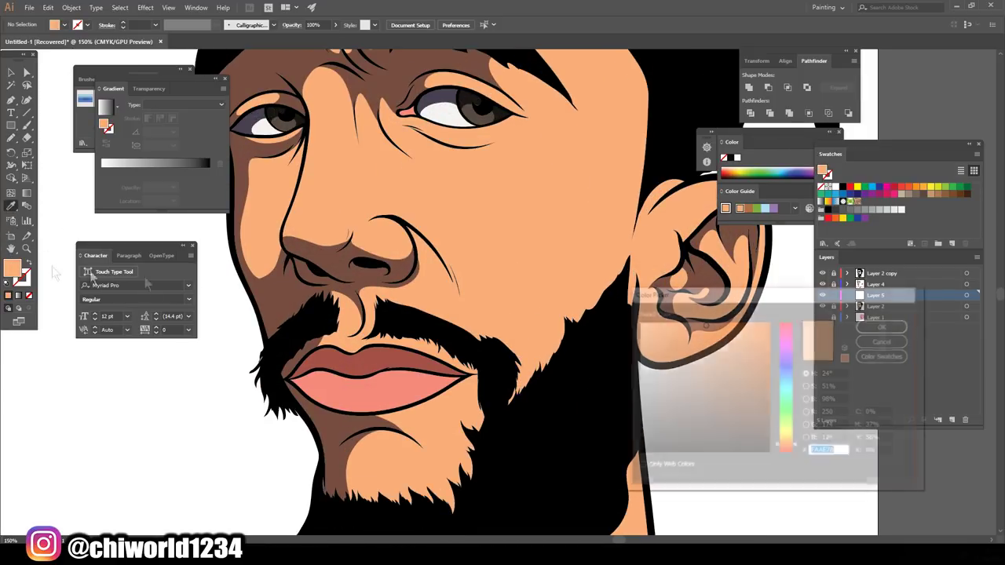
drag(708, 344, 699, 364)
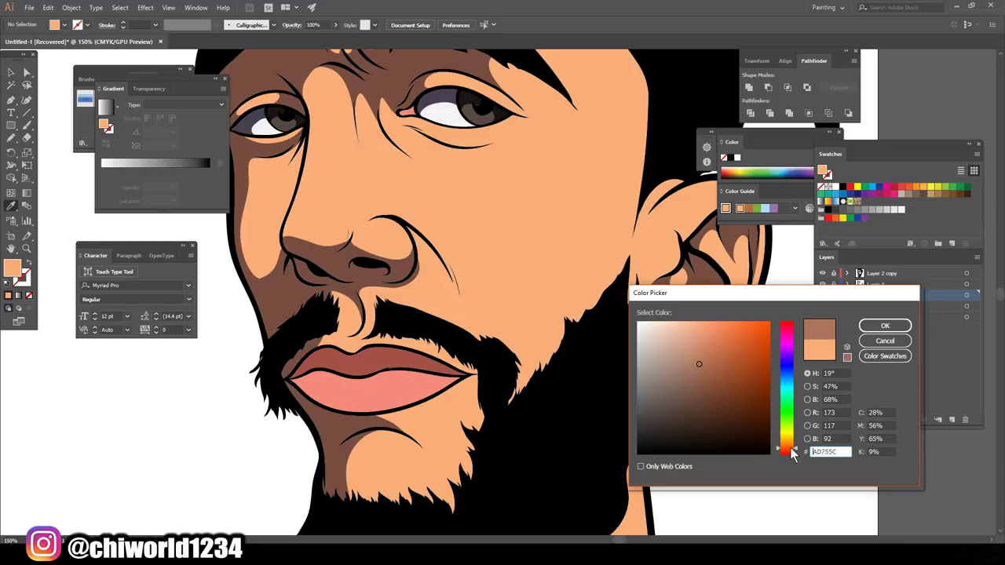
click(884, 325)
- Zoom out to the whole head and begin a freehand shadow outline beside the mouth
key(ctrl+minus)
click(12, 137)
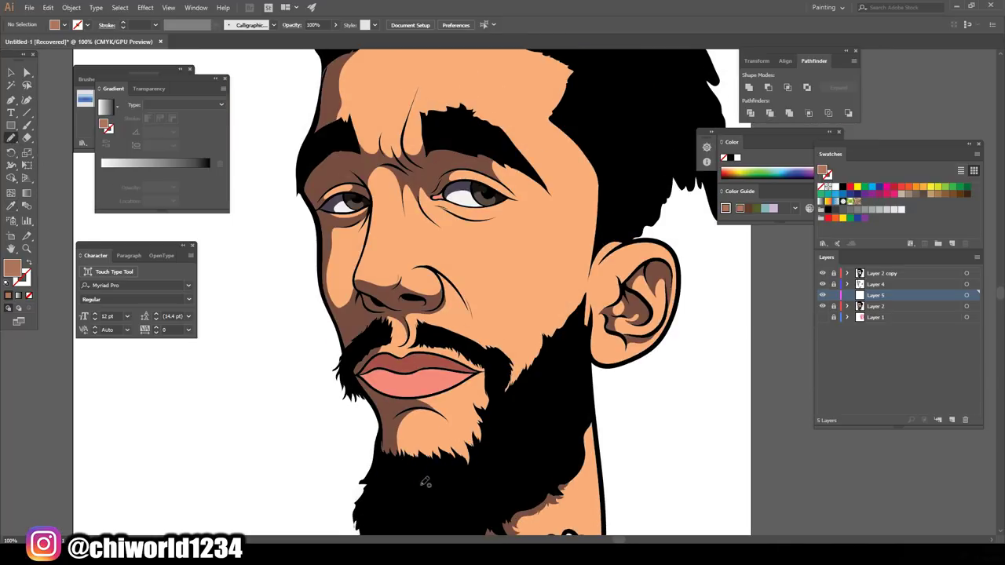
mouse_move(430, 480)
mouse_down()
mouse_move(452, 446)
mouse_move(420, 401)
mouse_move(488, 396)
mouse_move(494, 362)
mouse_move(464, 344)
mouse_up()
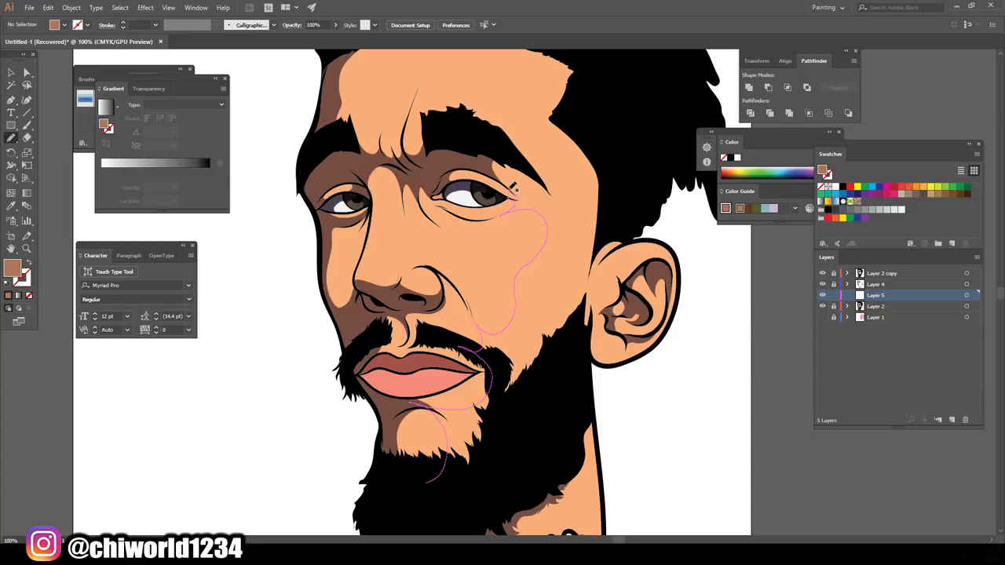
- Draw a closed brown shadow shape from the eye across the forehead
mouse_move(493, 170)
mouse_down()
mouse_move(485, 148)
mouse_move(522, 153)
mouse_move(581, 117)
mouse_move(600, 82)
mouse_move(618, 139)
mouse_move(584, 320)
mouse_move(531, 431)
mouse_move(441, 493)
mouse_up()
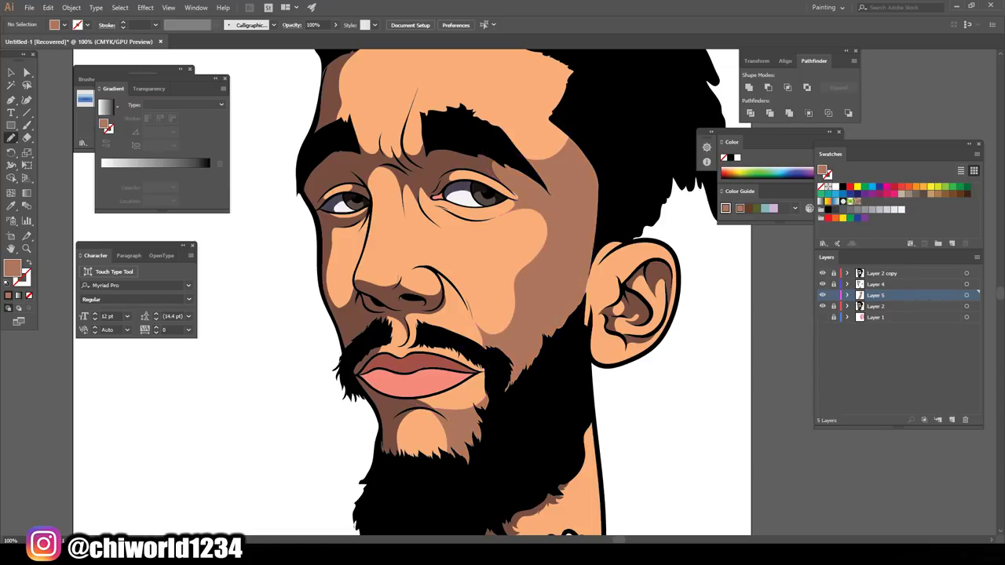
scroll(617, 428, down, 3)
scroll(617, 428, down, 2)
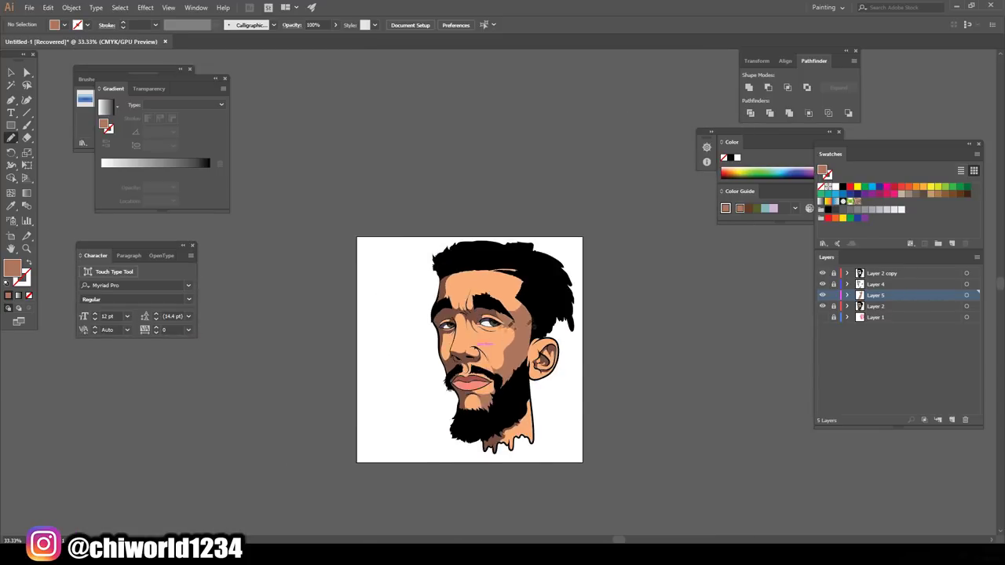
scroll(618, 428, up, 3)
scroll(617, 428, up, 3)
scroll(617, 428, up, 1)
scroll(621, 416, up, 1)
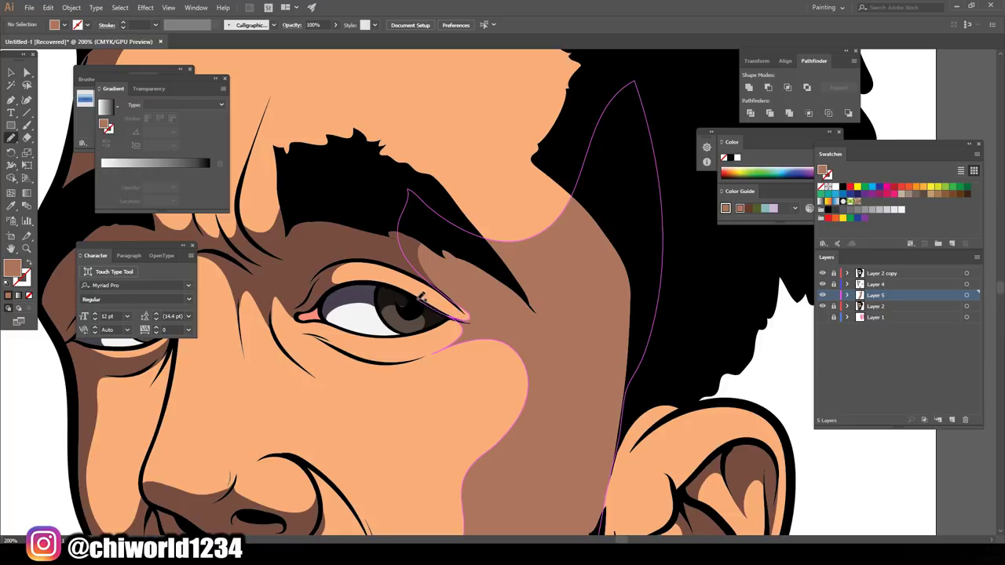
scroll(440, 314, up, 3)
scroll(471, 408, up, 2)
drag(471, 410, 423, 271)
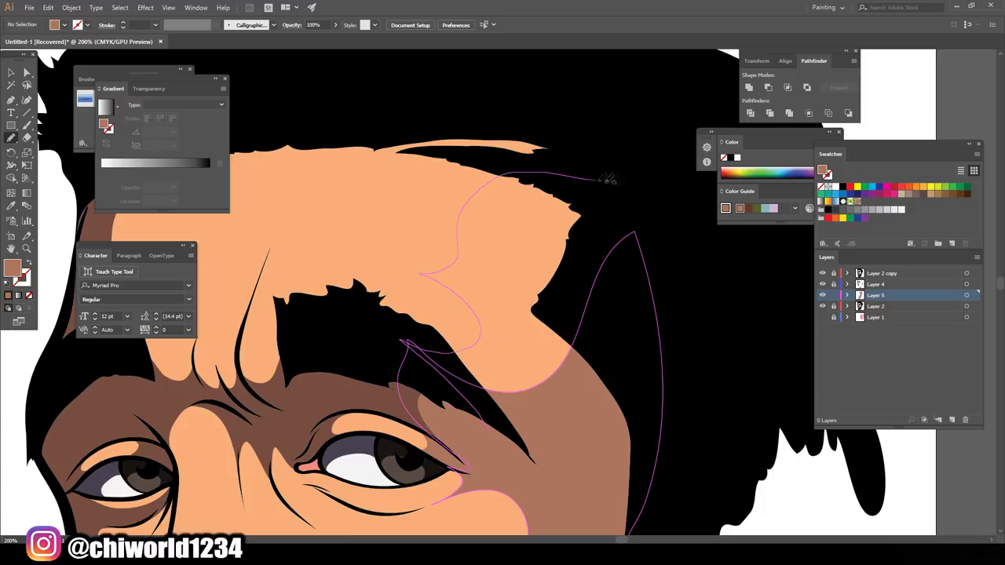
drag(462, 245, 442, 382)
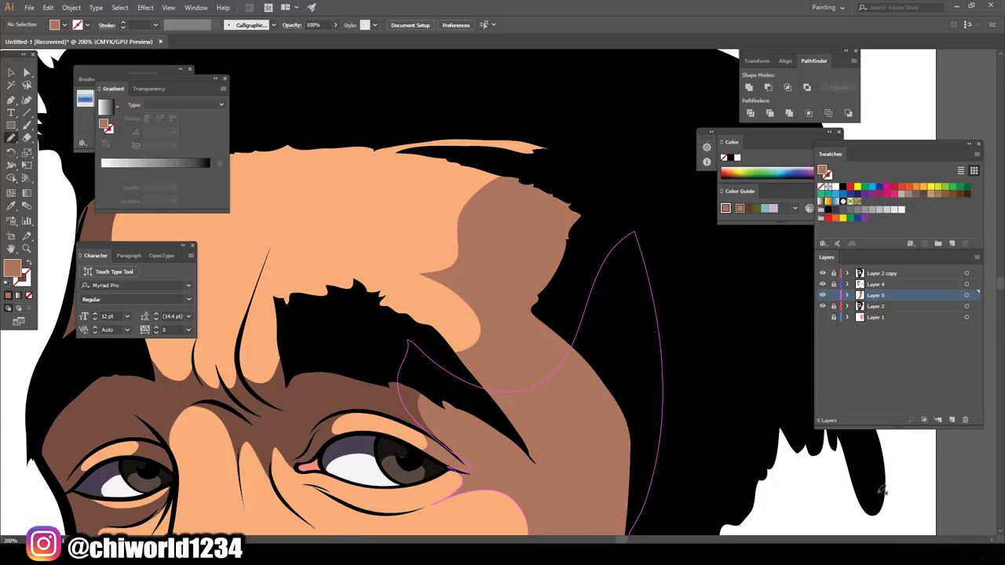
- Add a brown shadow around the nostril, up the cheek and down the nose side
key(ctrl+minus)
key(ctrl+minus)
key(ctrl+minus)
key(ctrl+minus)
scroll(610, 431, down, 1)
scroll(610, 431, up, 1)
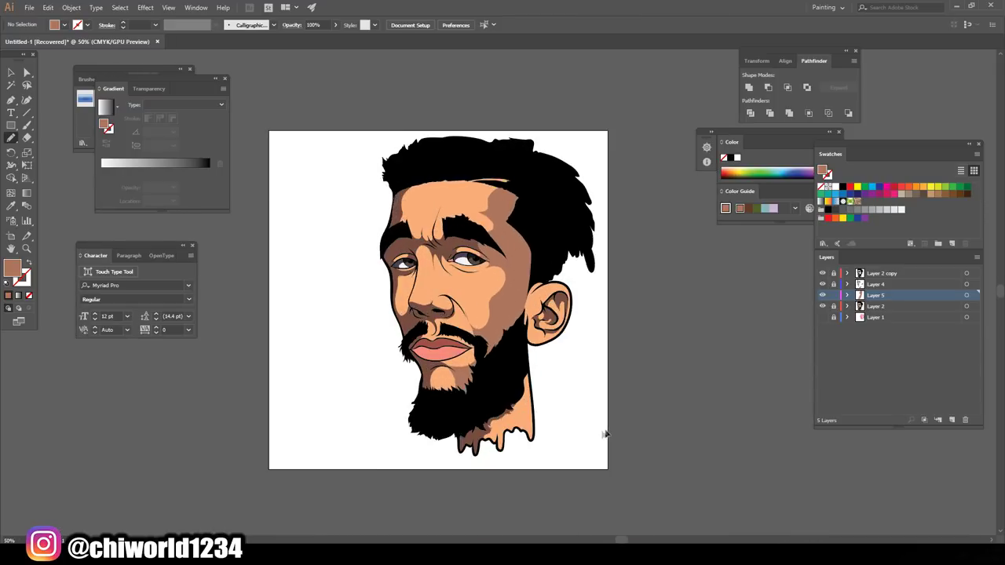
scroll(610, 431, up, 2)
scroll(596, 431, up, 1)
scroll(596, 431, up, 1)
scroll(597, 431, up, 1)
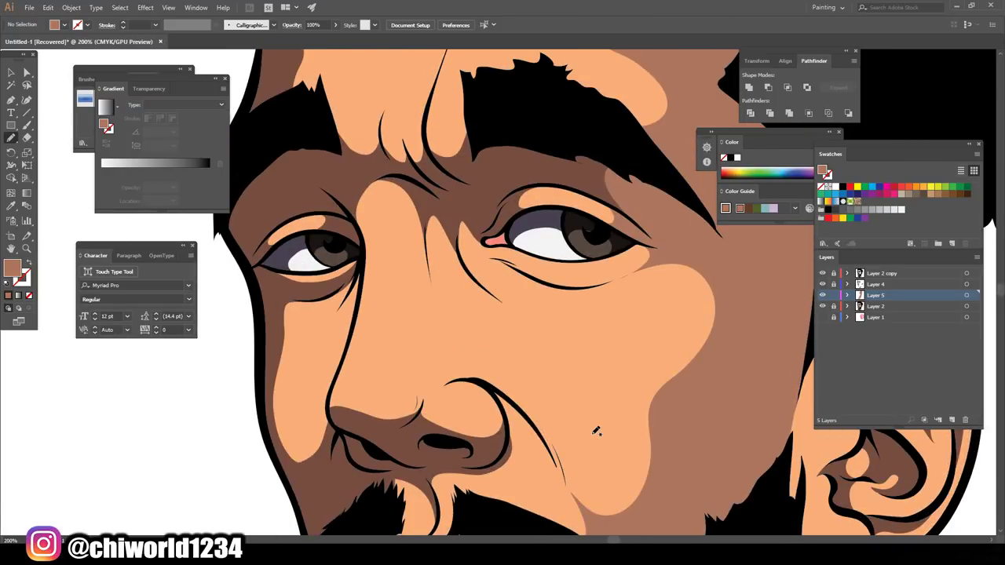
mouse_move(458, 384)
mouse_down()
mouse_move(495, 393)
mouse_move(507, 436)
mouse_move(500, 395)
mouse_up()
drag(541, 423, 499, 374)
mouse_move(420, 373)
mouse_down()
mouse_move(415, 408)
mouse_move(393, 429)
mouse_up()
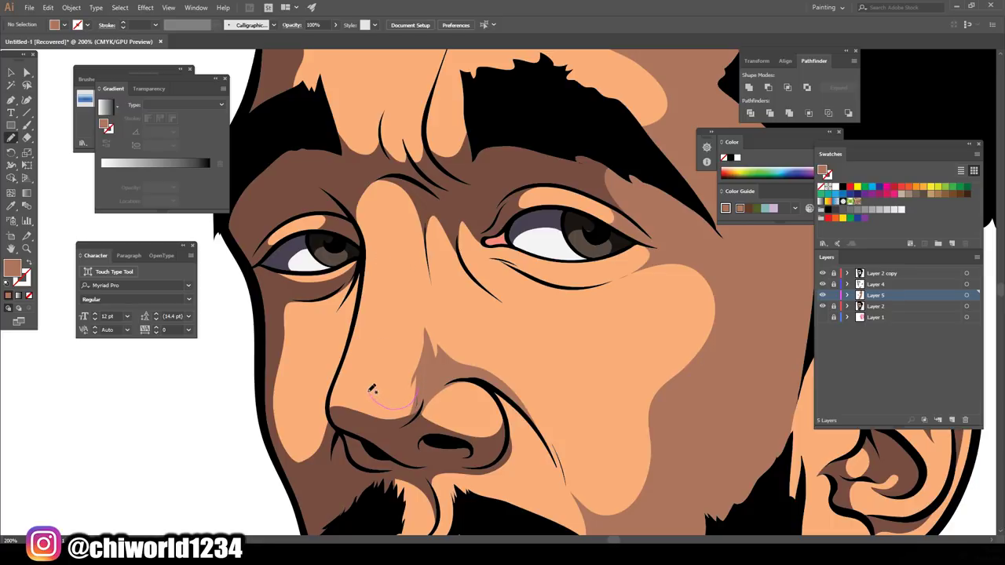
- Shade the nose bridge and its left edge with a darker shadow
mouse_move(370, 369)
mouse_down()
mouse_move(388, 212)
mouse_move(418, 192)
mouse_move(397, 167)
mouse_move(355, 191)
mouse_up()
mouse_move(365, 253)
mouse_down()
mouse_move(333, 397)
mouse_move(343, 421)
mouse_move(415, 430)
mouse_move(420, 396)
mouse_up()
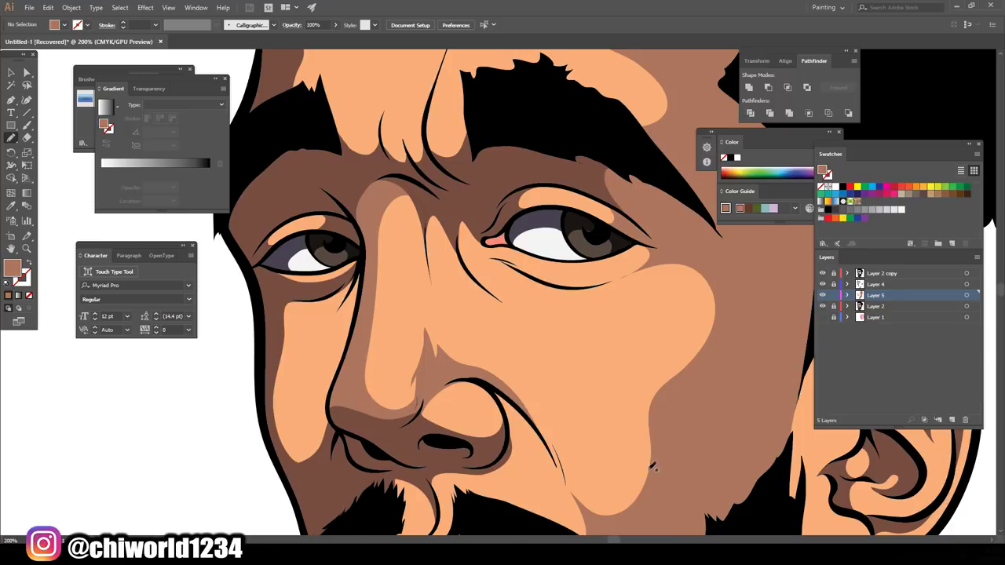
key(ctrl+minus)
key(ctrl+minus)
key(ctrl+minus)
key(ctrl+minus)
key(ctrl+minus)
key(ctrl+plus)
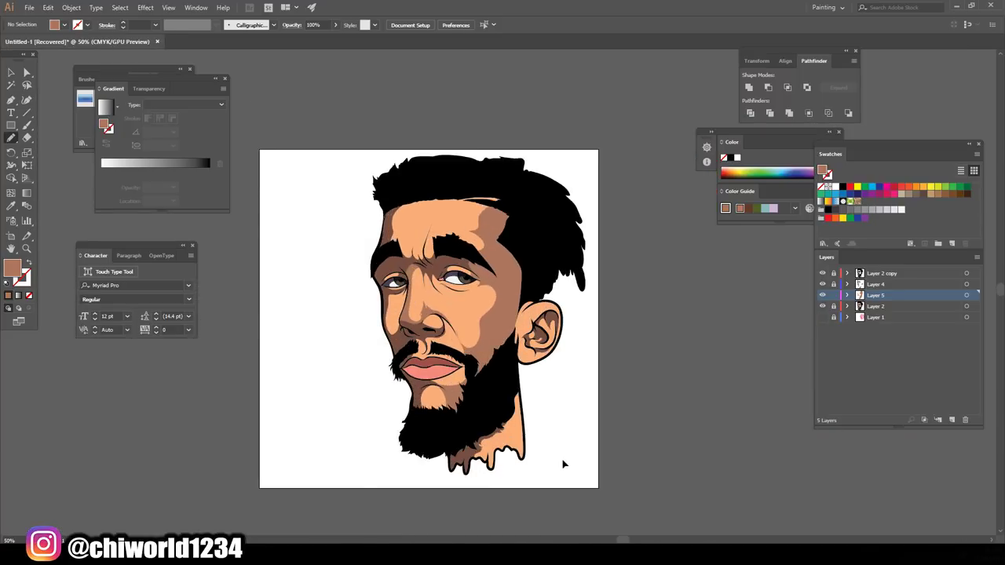
- Draw a brown shadow shape looping under the brow and over the forehead
key(ctrl+plus)
key(ctrl+plus)
key(ctrl+plus)
key(ctrl+plus)
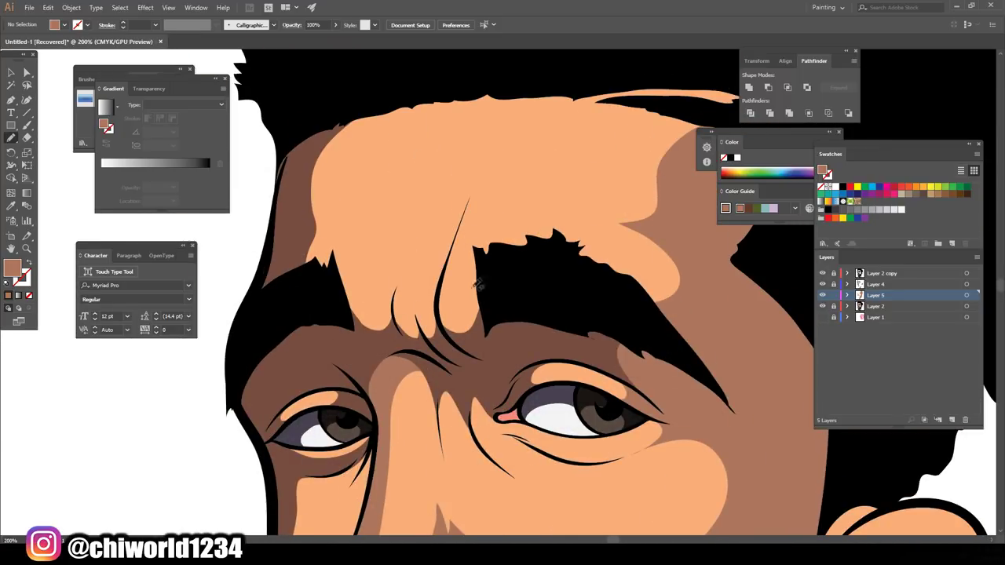
mouse_move(491, 289)
mouse_down()
mouse_move(452, 284)
mouse_move(438, 307)
mouse_up()
drag(400, 269, 518, 295)
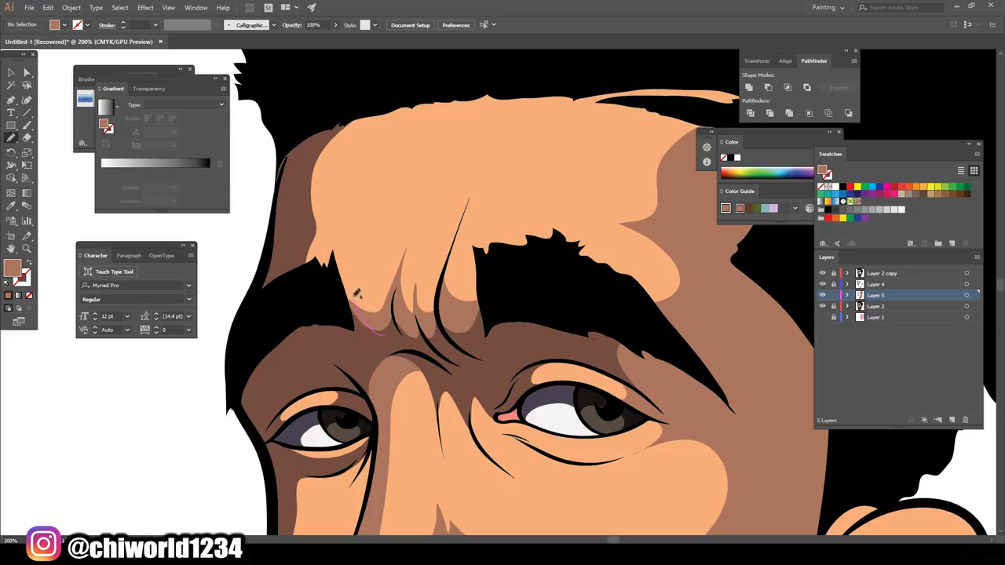
drag(353, 192, 306, 350)
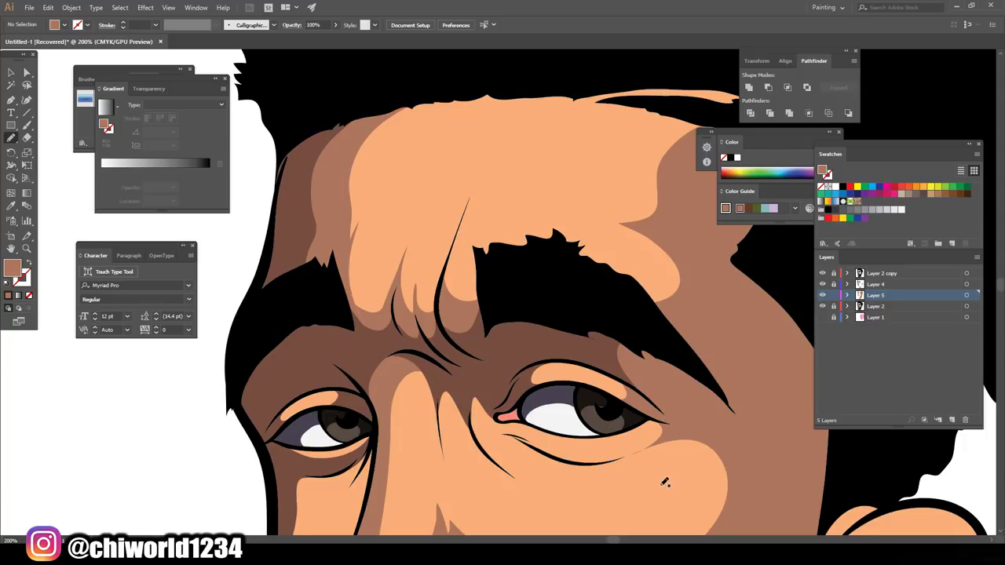
- Add a brown shadow along the left eye's upper eyelid
scroll(664, 483, down, 3)
scroll(651, 485, down, 3)
scroll(442, 527, up, 2)
scroll(463, 511, up, 3)
scroll(464, 509, up, 1)
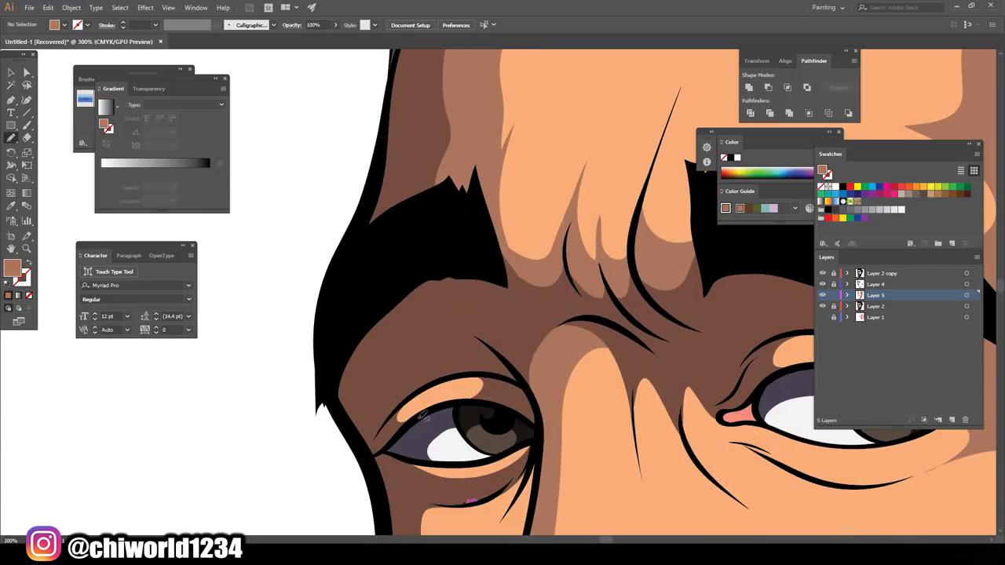
mouse_move(410, 422)
mouse_down()
mouse_move(498, 375)
mouse_move(385, 424)
mouse_move(403, 379)
mouse_move(495, 372)
mouse_move(534, 354)
mouse_move(497, 391)
mouse_move(410, 388)
mouse_up()
- Draw a closed cheek shadow from the jaw up along the nose to the eye corner
scroll(416, 411, down, 3)
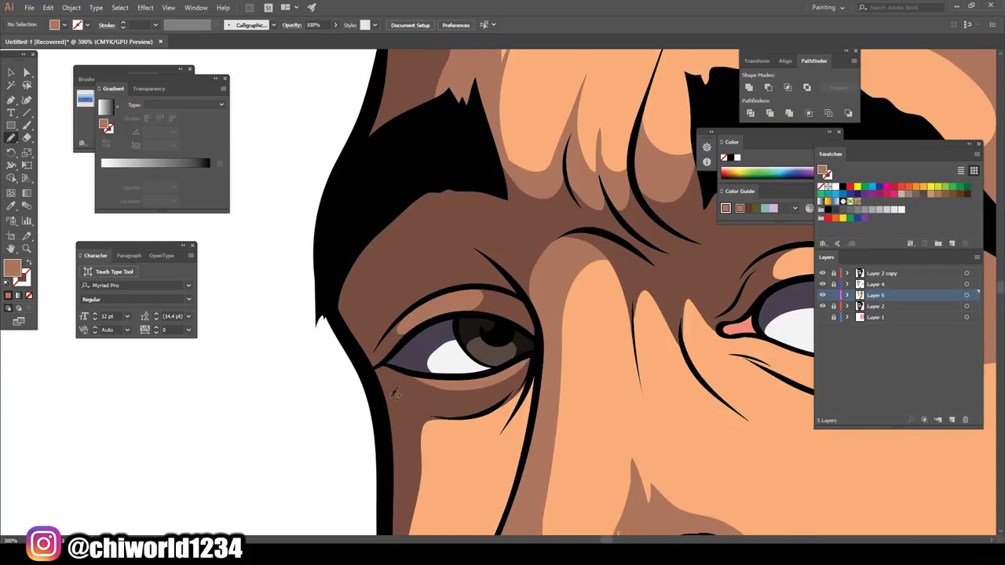
scroll(401, 424, down, 4)
scroll(400, 424, down, 2)
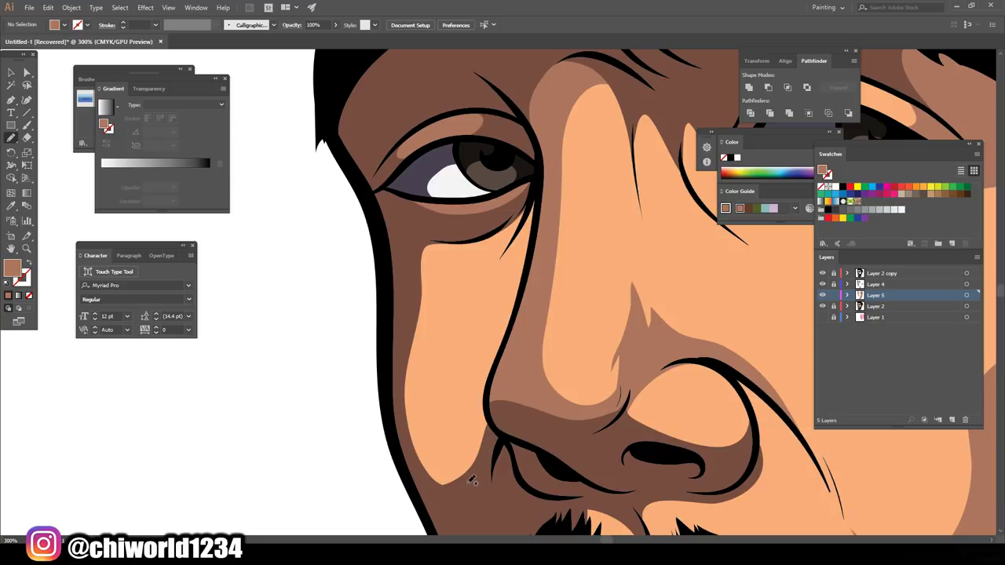
mouse_move(468, 485)
mouse_down()
mouse_move(504, 376)
mouse_move(450, 402)
mouse_up()
drag(443, 360, 470, 302)
drag(493, 275, 541, 208)
drag(538, 189, 485, 504)
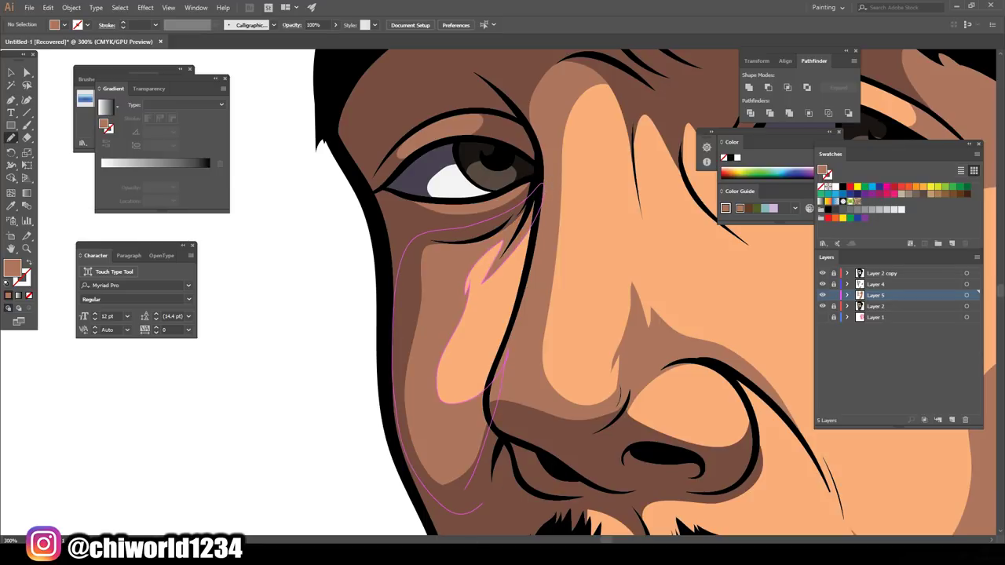
scroll(565, 458, down, 1)
scroll(564, 459, down, 2)
scroll(582, 492, down, 1)
scroll(564, 459, down, 1)
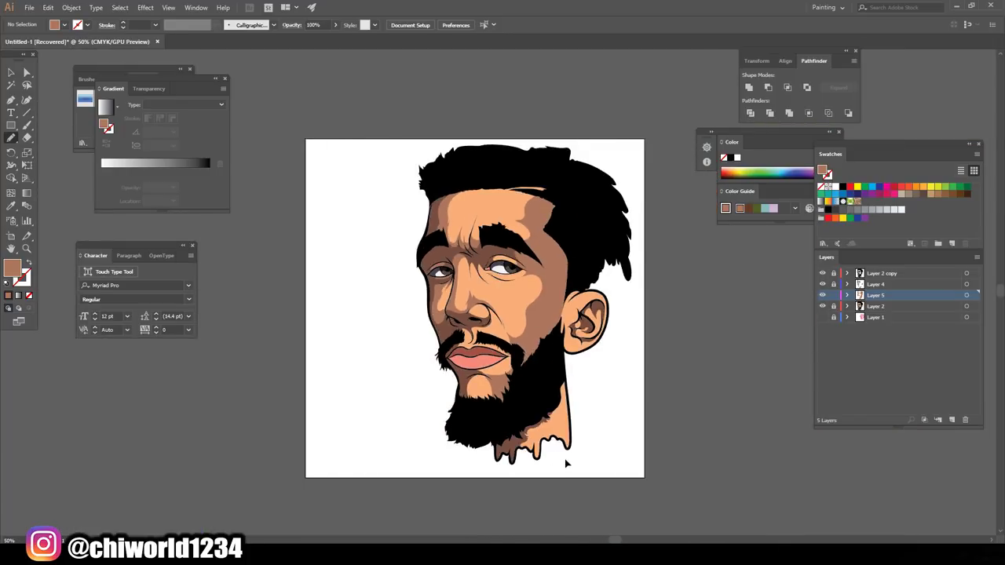
- Reshape the chin highlight and add a darker brown shape above the upper lip
scroll(564, 458, up, 3)
scroll(565, 459, down, 1)
scroll(564, 458, down, 1)
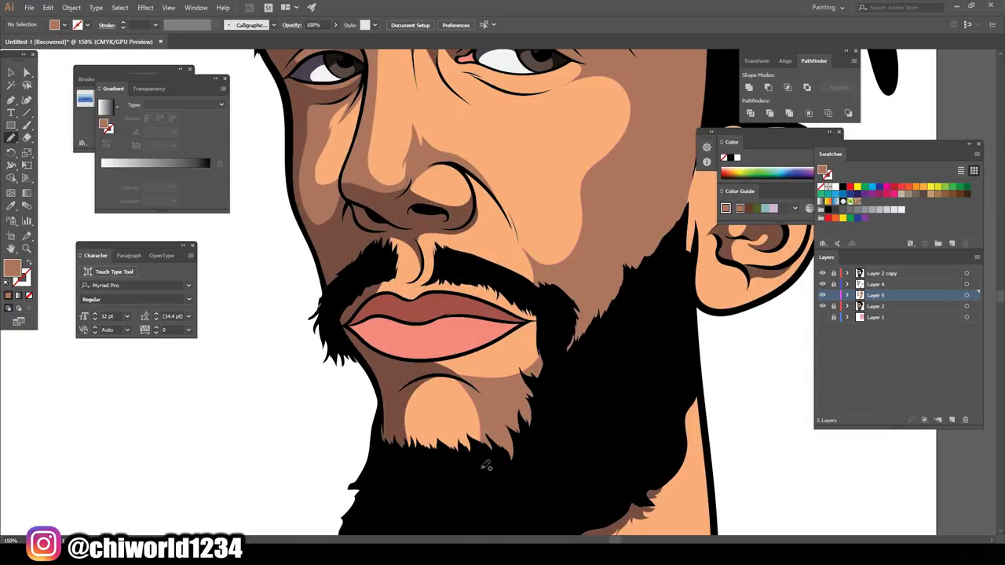
mouse_move(486, 468)
mouse_down()
mouse_move(461, 387)
mouse_move(399, 416)
mouse_up()
scroll(354, 369, up, 2)
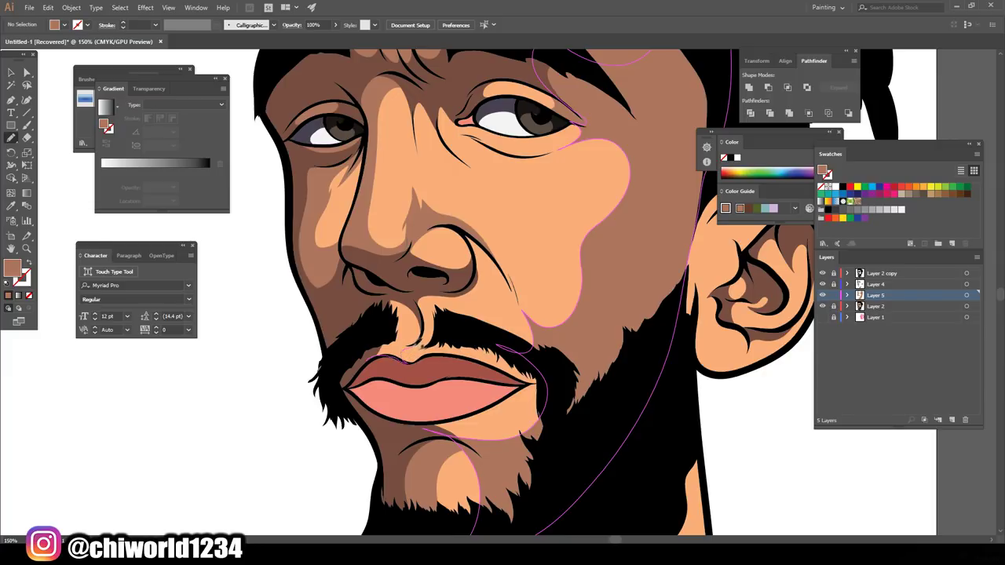
drag(430, 321, 350, 384)
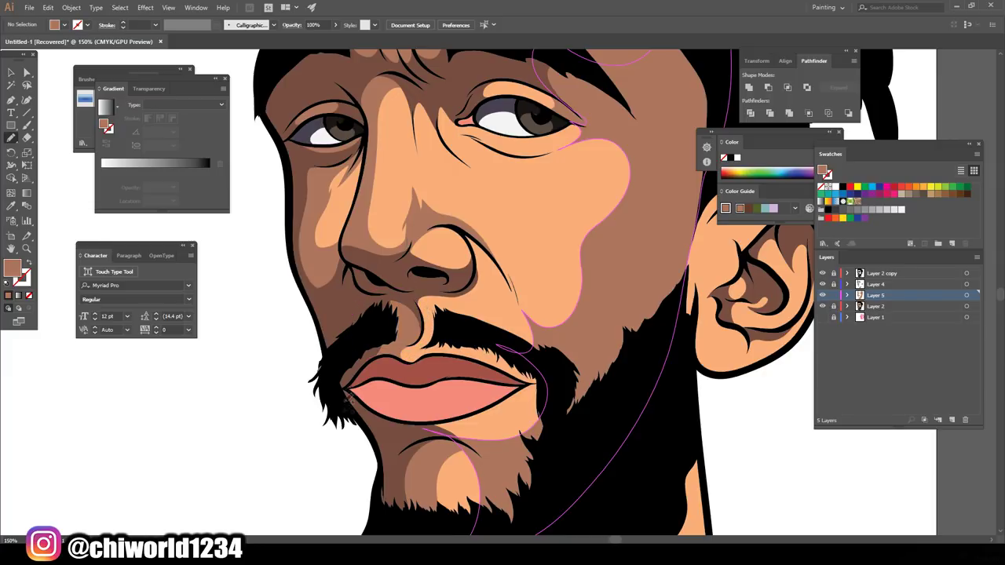
- Draw dark brown crease shadows under the eye and around its inner corner
scroll(680, 479, down, 1)
scroll(646, 464, down, 2)
scroll(639, 448, up, 1)
scroll(636, 452, up, 1)
scroll(637, 452, up, 2)
scroll(632, 452, up, 1)
scroll(629, 452, up, 1)
mouse_move(374, 256)
mouse_down()
mouse_move(464, 407)
mouse_move(437, 357)
mouse_move(512, 367)
mouse_up()
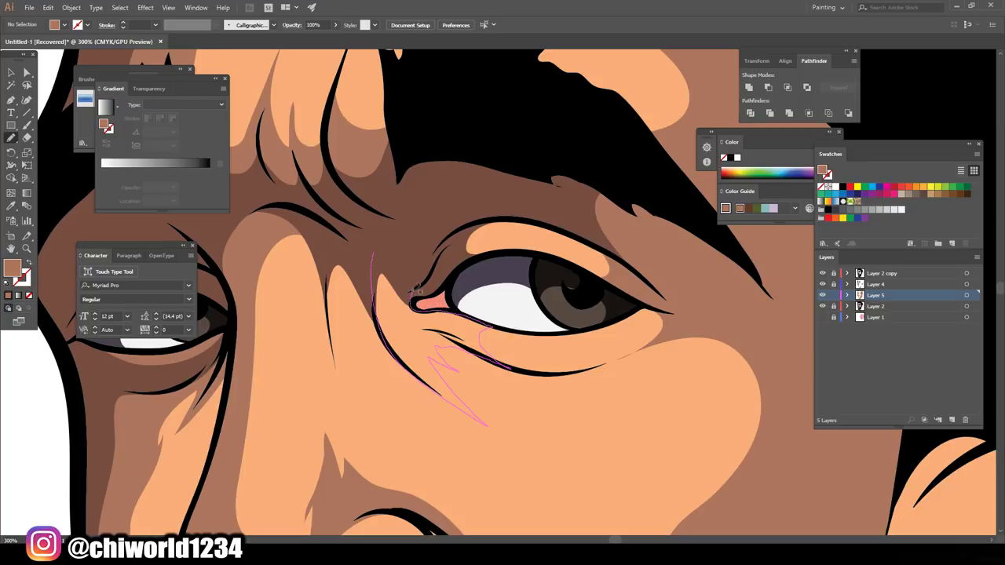
drag(416, 306, 366, 247)
- Add a dark brown crease along and above the upper eyelid
drag(466, 261, 501, 247)
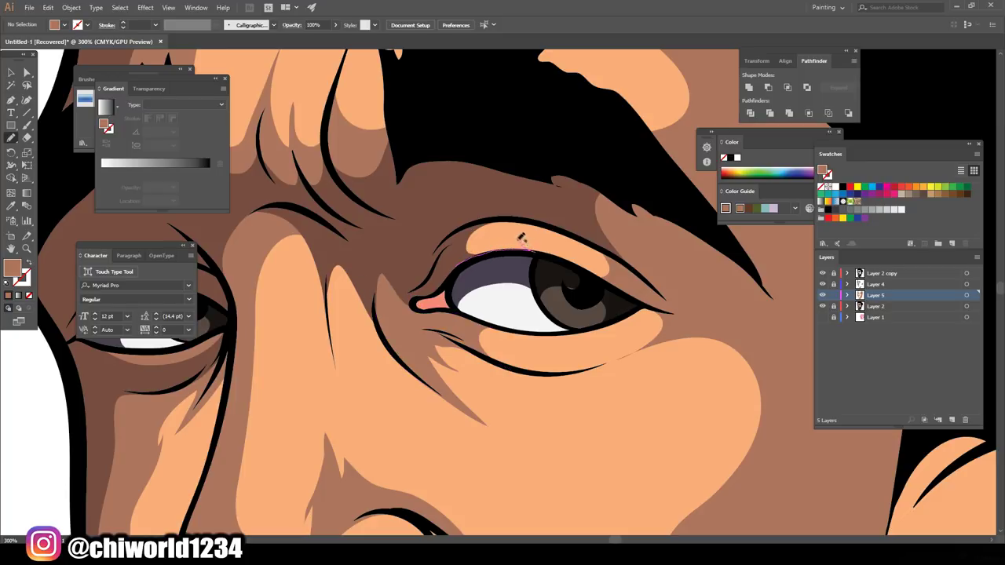
drag(521, 238, 470, 220)
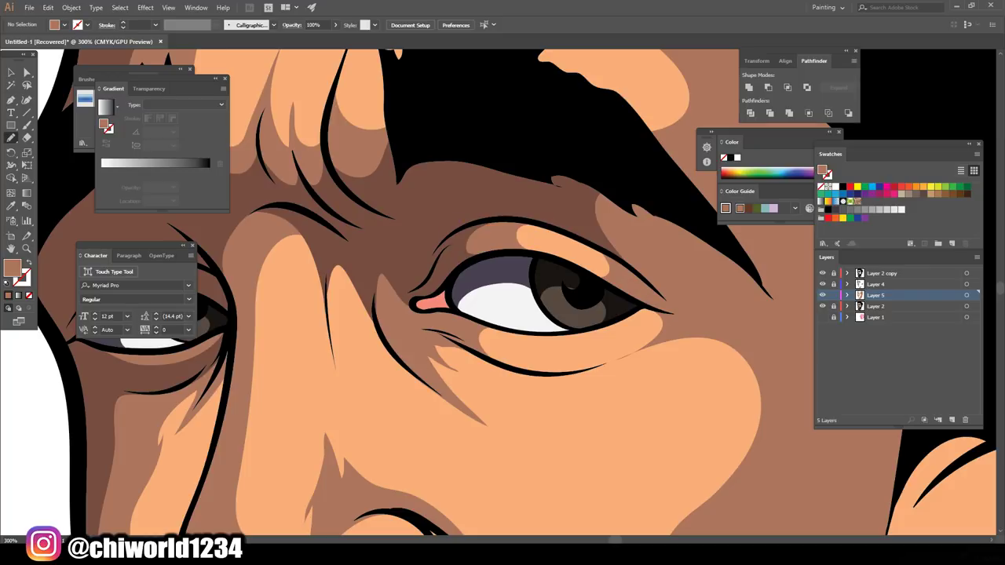
key(ctrl+minus)
key(ctrl+minus)
key(ctrl+minus)
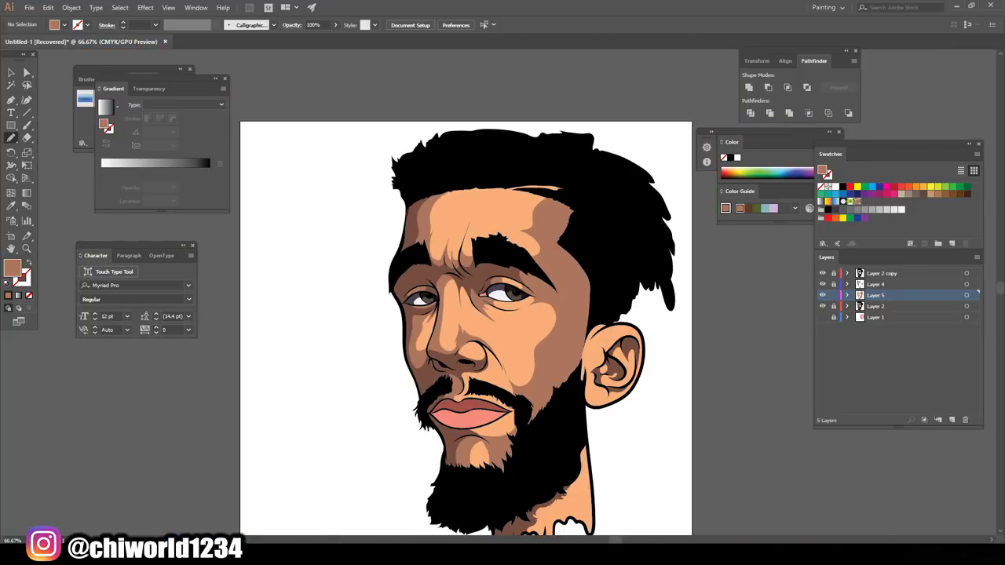
scroll(632, 474, down, 3)
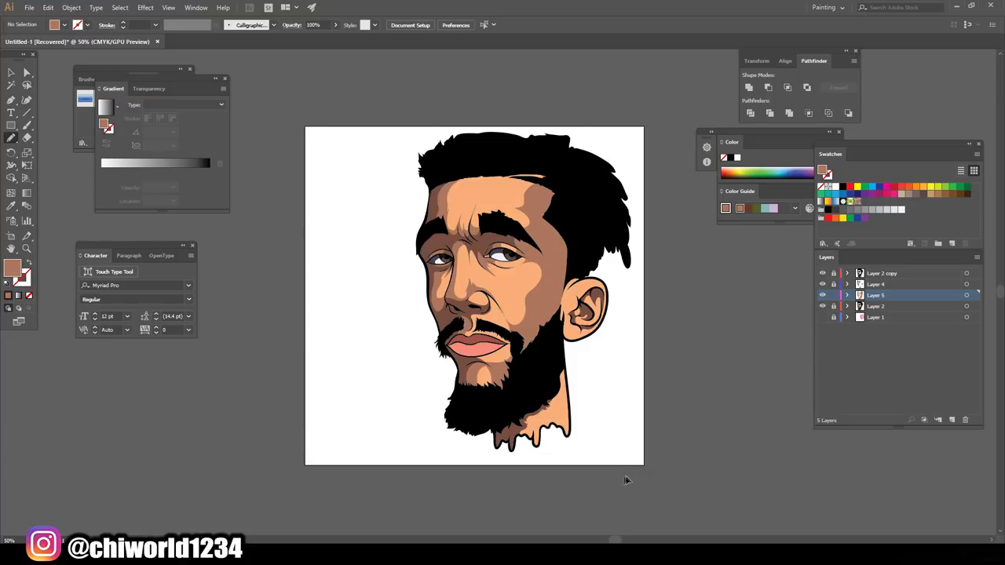
key(ctrl+plus)
key(ctrl+plus)
scroll(624, 480, down, 2)
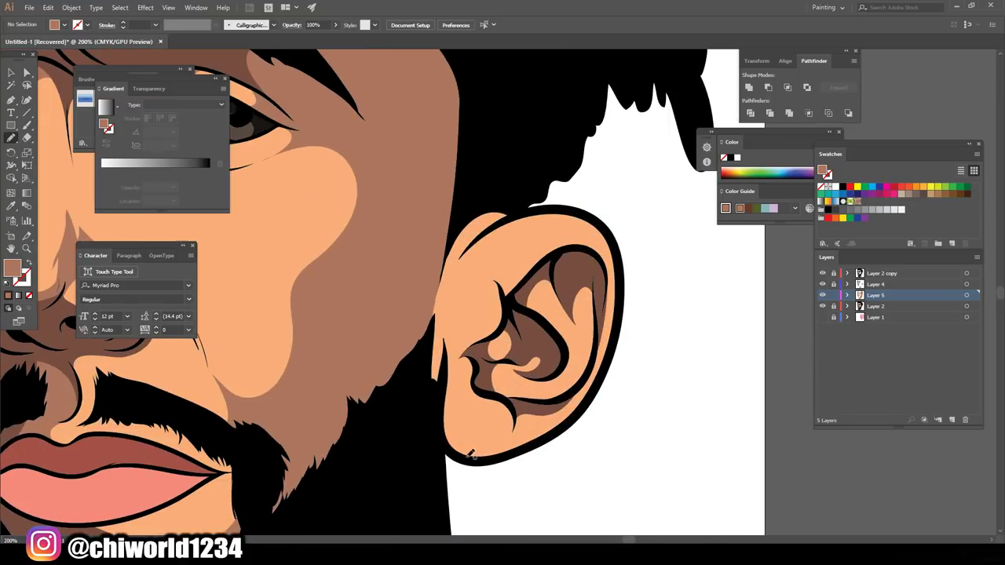
drag(472, 454, 456, 374)
mouse_move(503, 330)
mouse_down()
mouse_move(475, 331)
mouse_move(453, 287)
mouse_up()
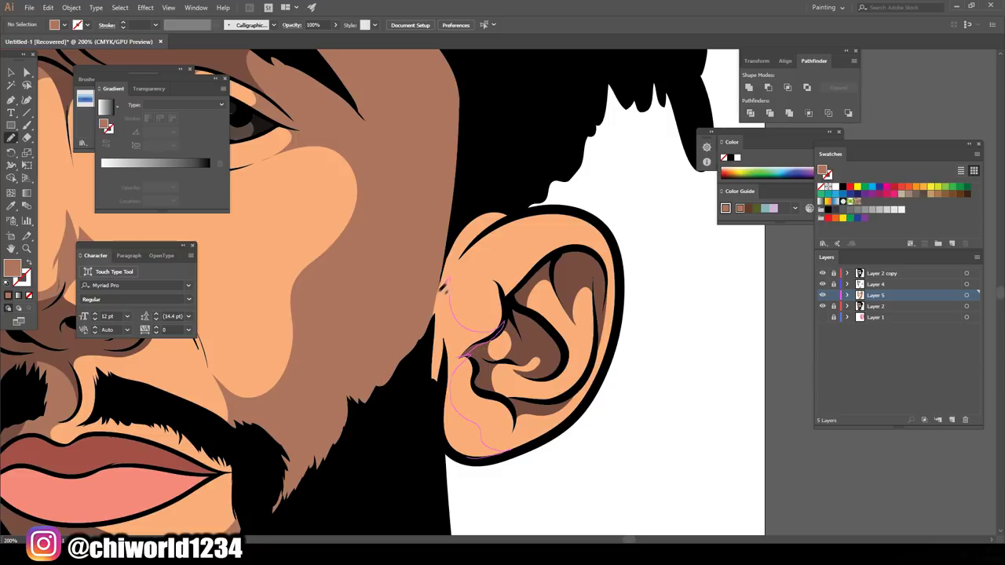
drag(444, 287, 470, 457)
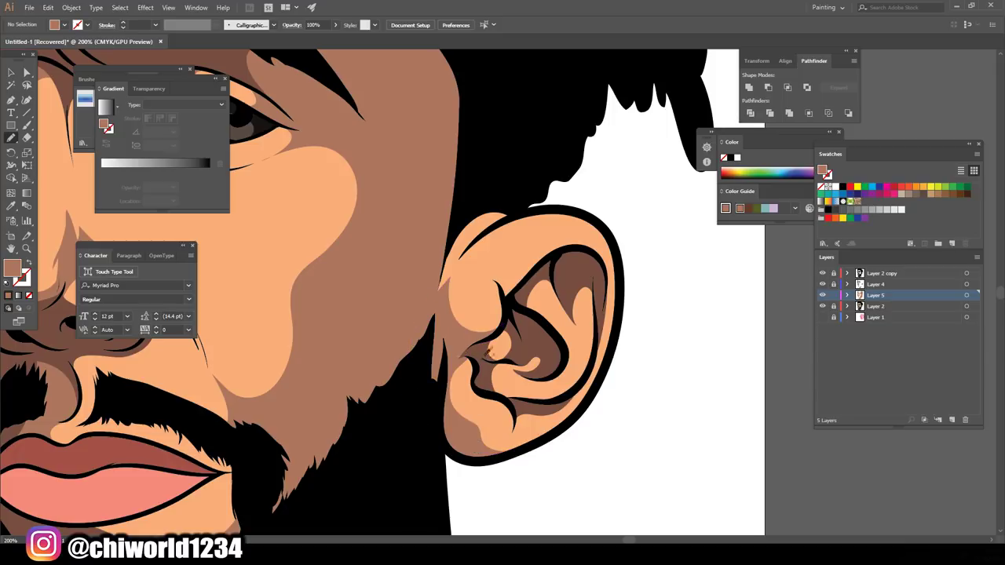
drag(524, 396, 528, 350)
mouse_move(528, 350)
mouse_down()
mouse_move(487, 385)
mouse_move(512, 383)
mouse_move(505, 356)
mouse_up()
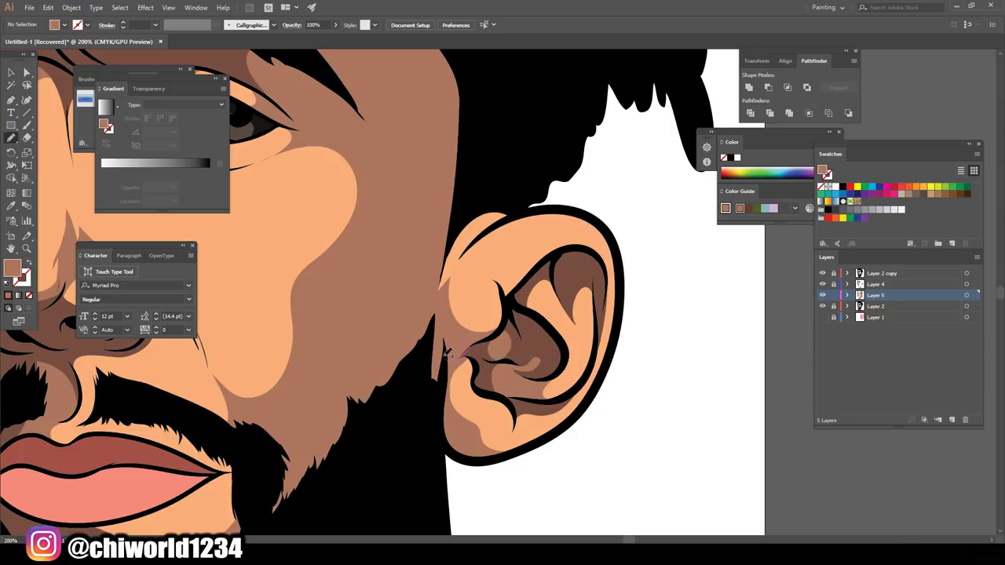
mouse_move(526, 325)
mouse_down()
mouse_move(553, 289)
mouse_move(525, 323)
mouse_up()
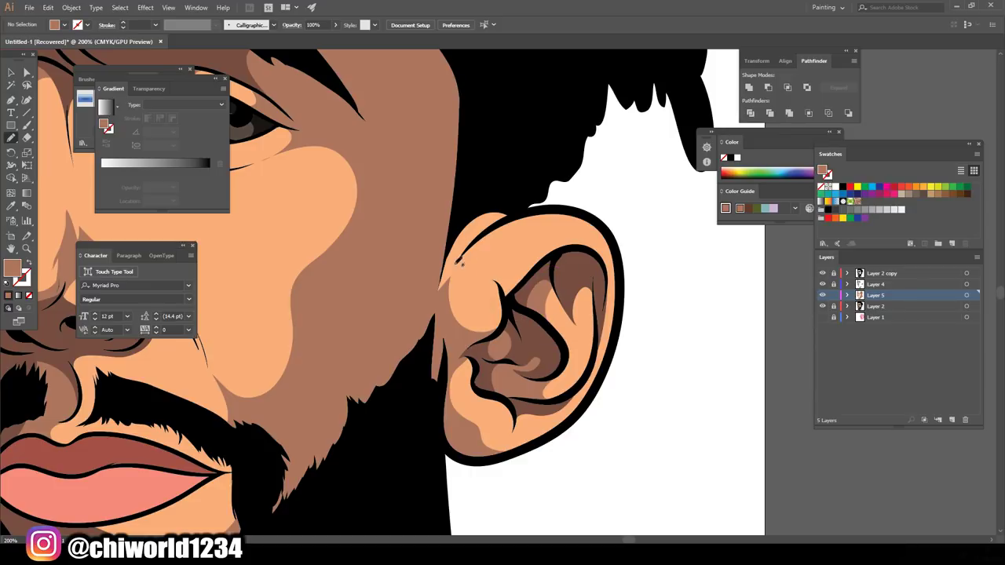
mouse_move(486, 273)
mouse_down()
mouse_move(555, 261)
mouse_move(525, 299)
mouse_up()
key(ctrl+minus)
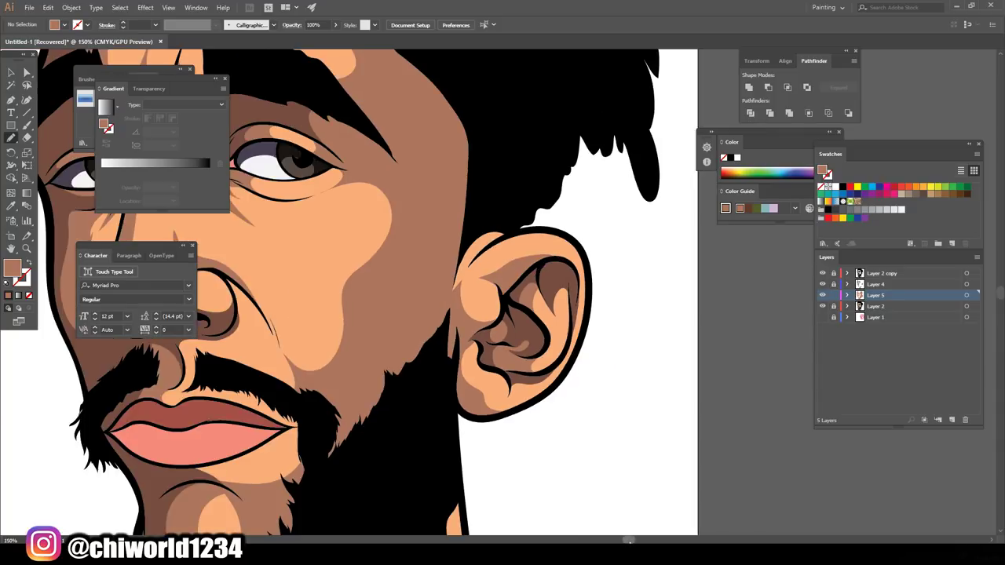
key(ctrl+minus)
key(ctrl+minus)
key(ctrl+minus)
key(ctrl+minus)
key(ctrl+plus)
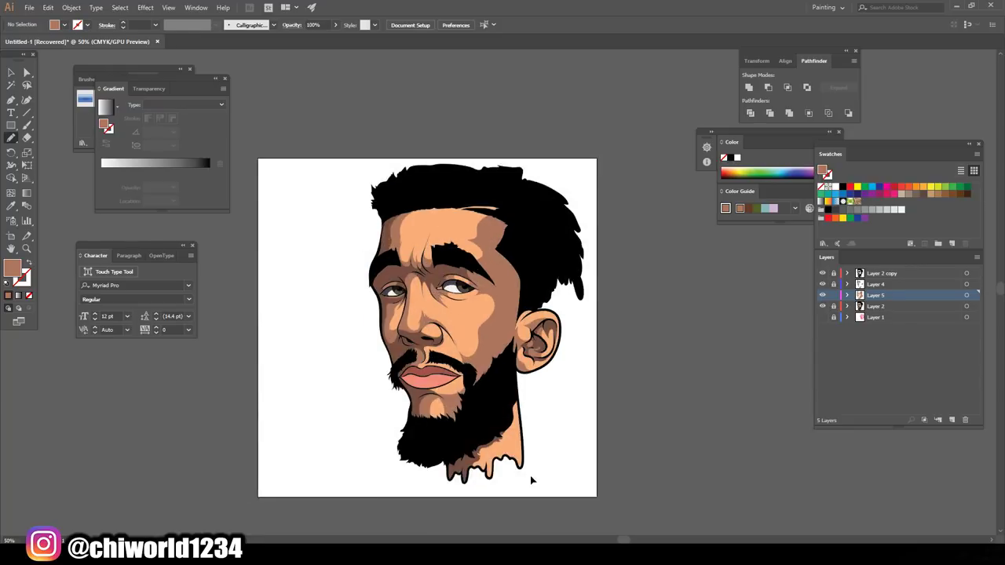
key(ctrl+plus)
key(ctrl+plus)
scroll(522, 444, down, 2)
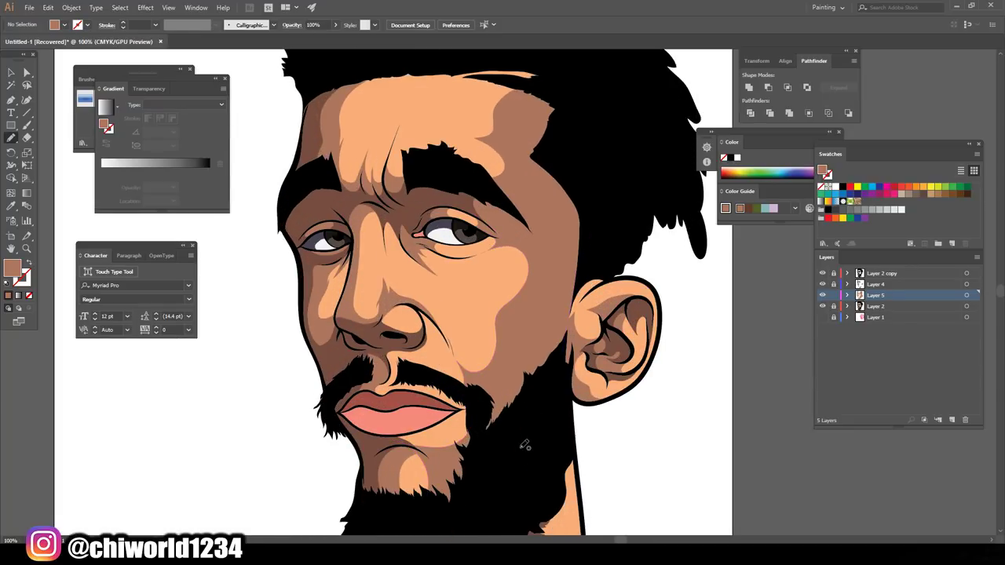
scroll(580, 432, down, 1)
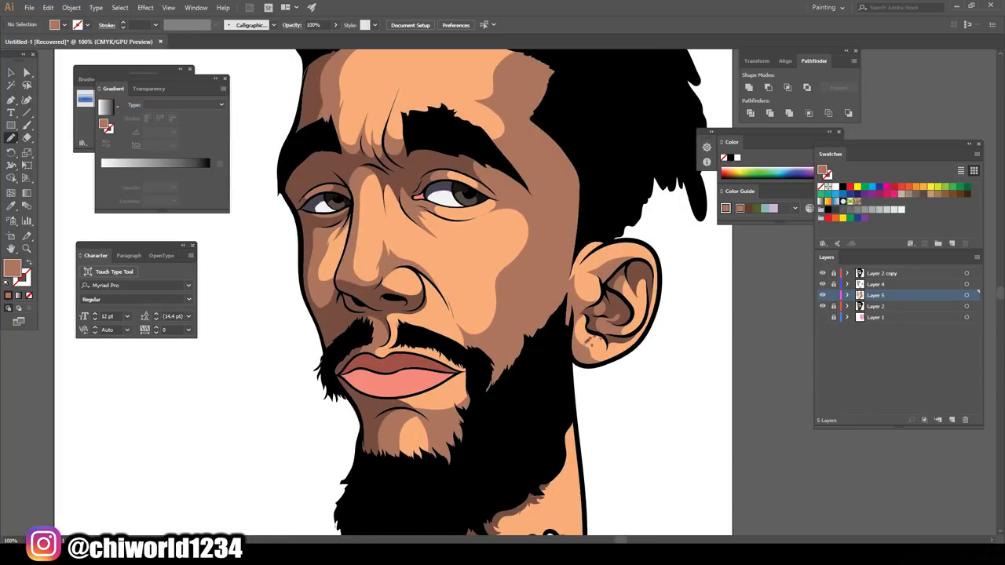
key(ctrl+plus)
scroll(502, 314, down, 3)
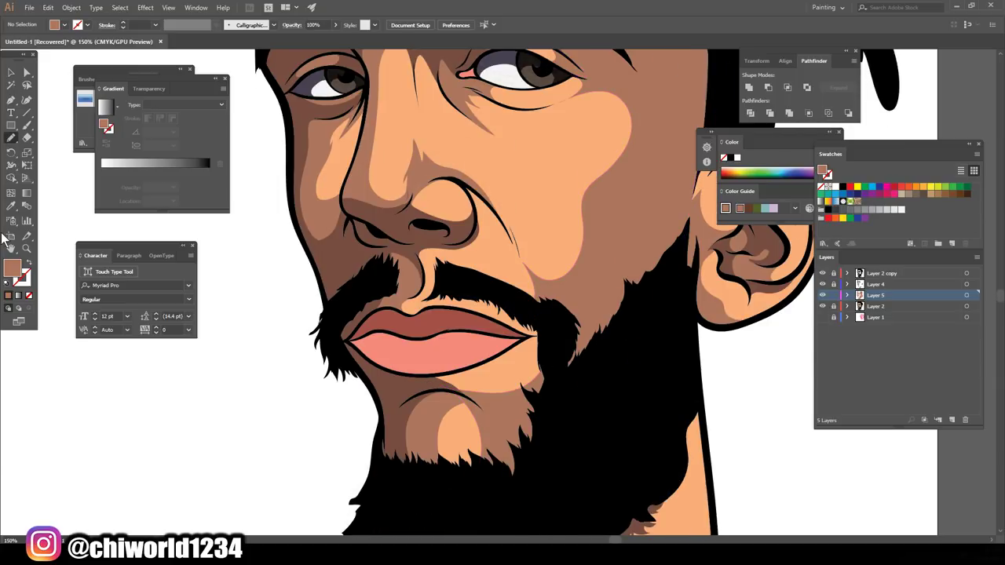
- Sample the peach skin tone with the Eyedropper and make a slightly lighter version the fill
click(11, 206)
click(603, 166)
double_click(12, 268)
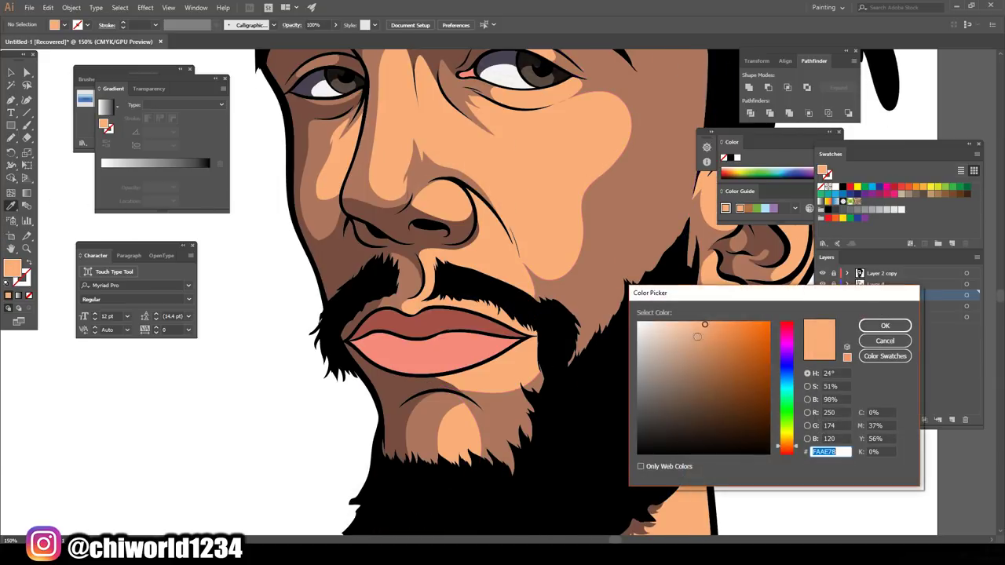
drag(690, 318, 684, 315)
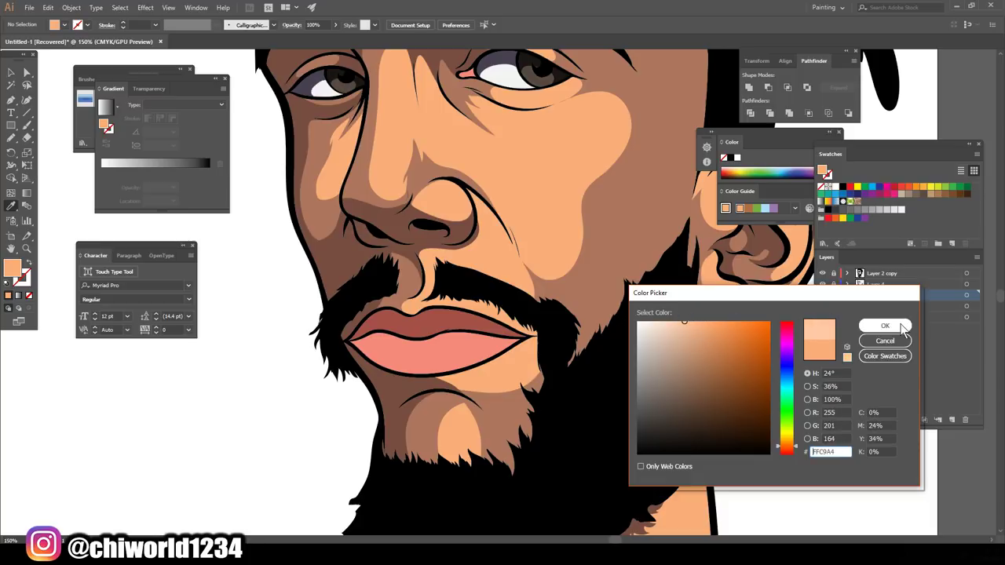
click(884, 325)
scroll(549, 314, up, 3)
click(11, 138)
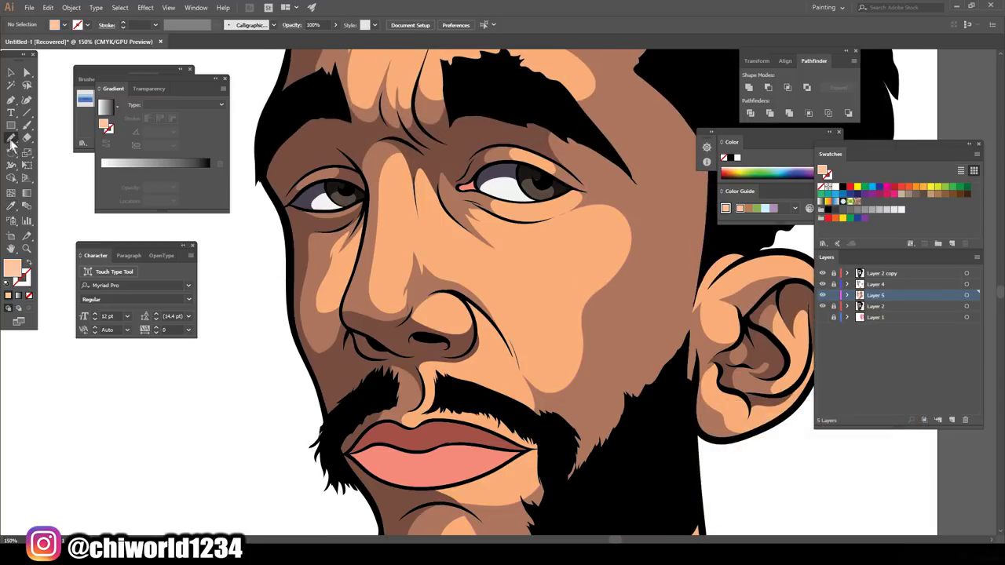
scroll(470, 298, up, 2)
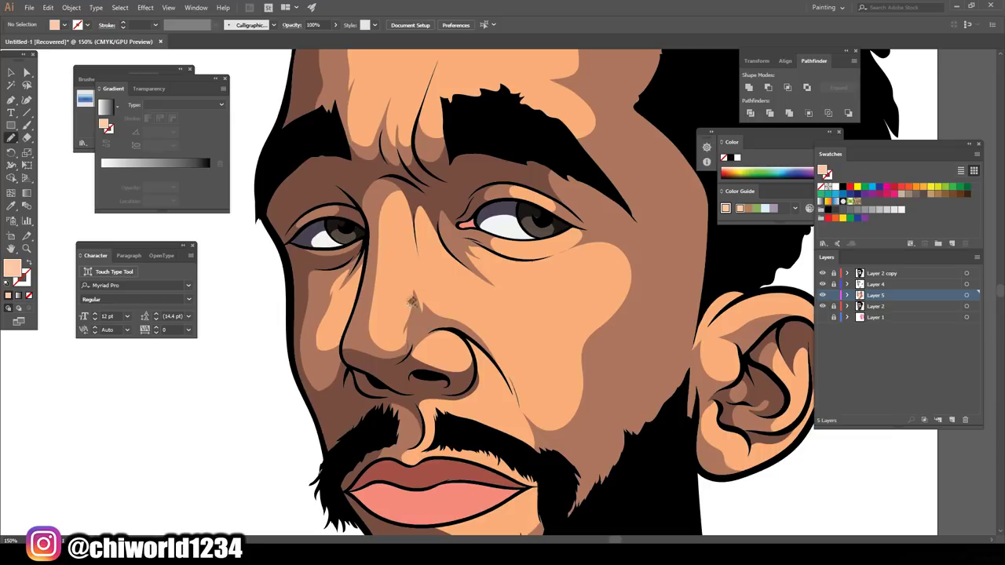
- Paint light peach highlights up the nose bridge and below the eye
drag(451, 350, 422, 351)
mouse_move(421, 279)
mouse_down()
mouse_move(388, 316)
mouse_move(397, 333)
mouse_up()
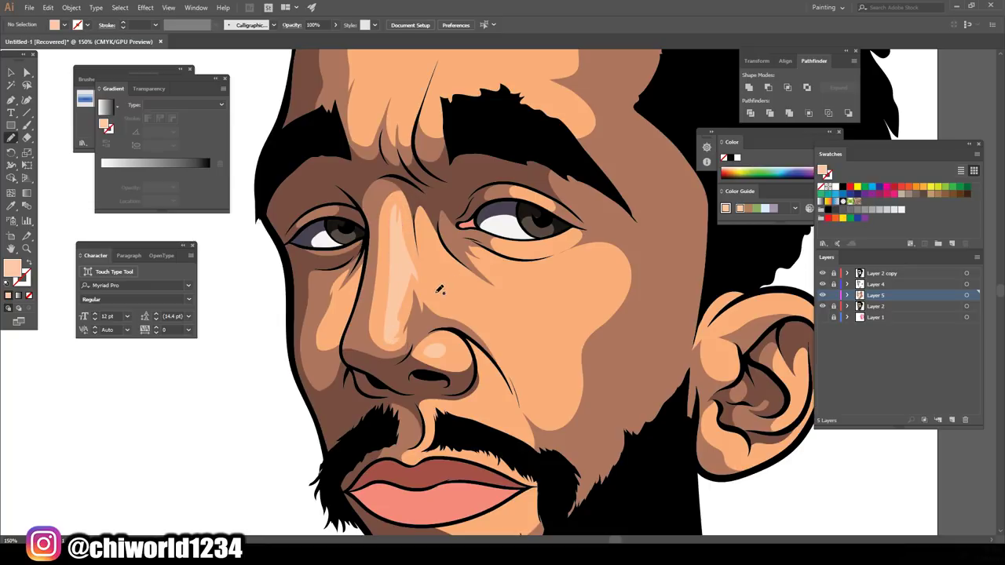
drag(440, 260, 475, 295)
drag(529, 301, 474, 277)
drag(434, 232, 446, 237)
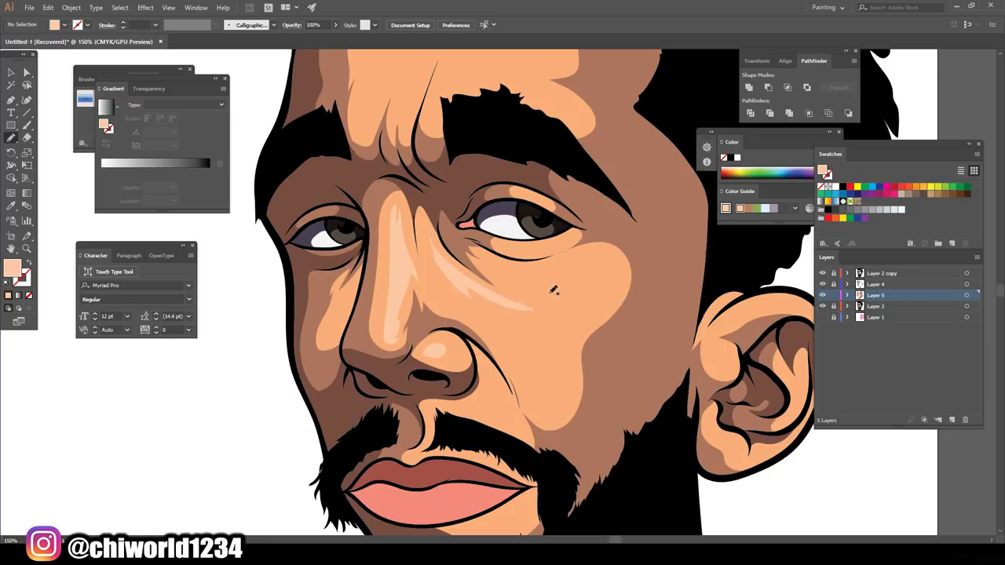
- Paint a looping peach highlight across the cheek
mouse_move(582, 286)
mouse_down()
mouse_move(615, 260)
mouse_move(544, 270)
mouse_move(493, 260)
mouse_up()
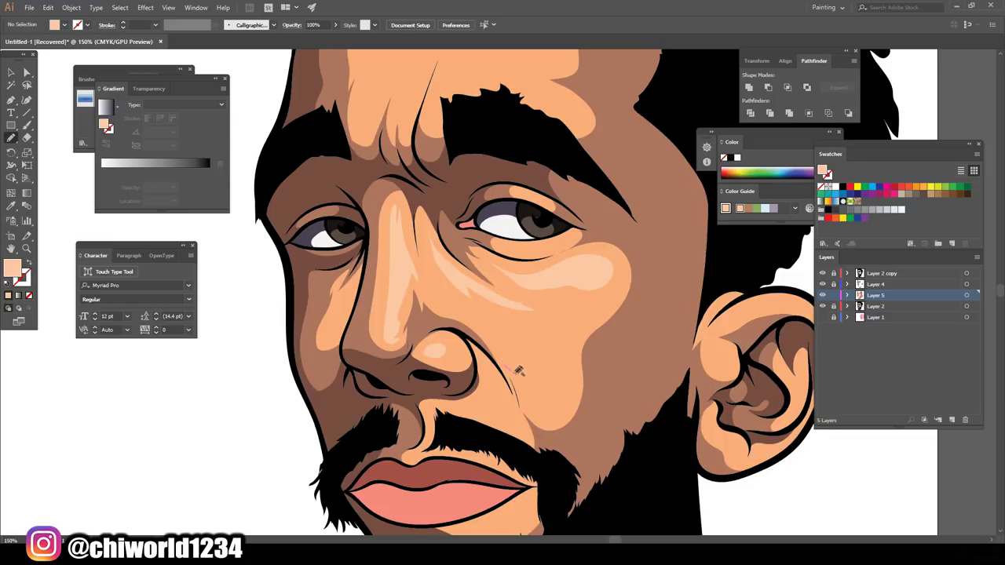
mouse_move(537, 376)
mouse_down()
mouse_move(532, 339)
mouse_move(489, 311)
mouse_move(474, 320)
mouse_up()
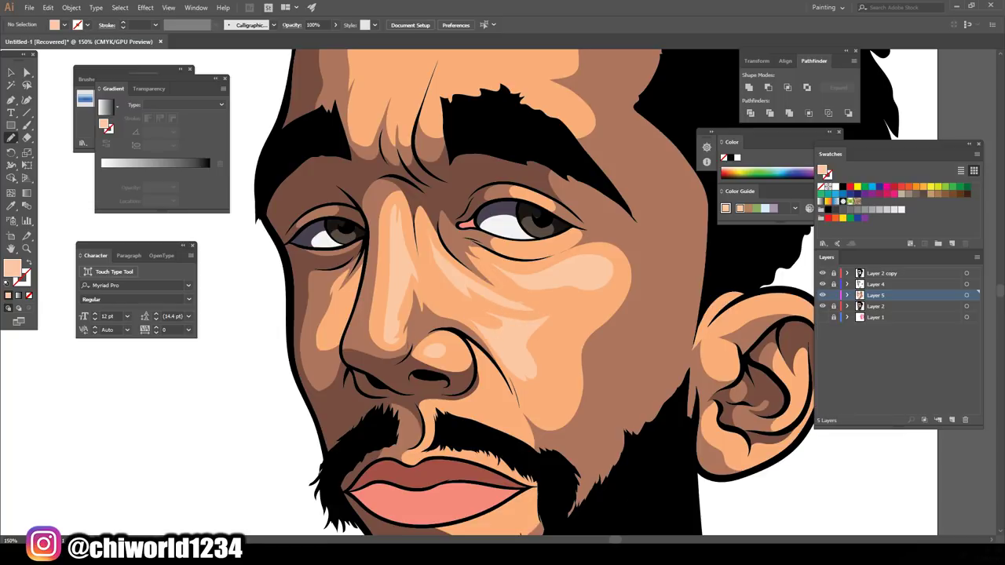
scroll(654, 474, down, 1)
- Paint a peach highlight stroke from the brow up onto the forehead
scroll(654, 473, down, 2)
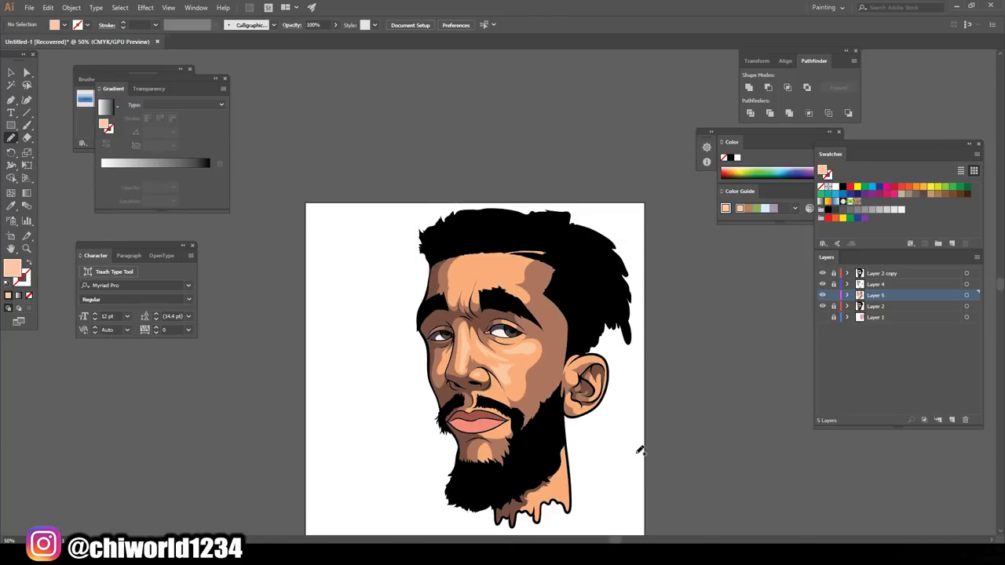
scroll(637, 457, up, 1)
scroll(635, 452, up, 2)
mouse_move(510, 306)
mouse_down()
mouse_move(547, 165)
mouse_move(418, 196)
mouse_move(468, 237)
mouse_move(498, 296)
mouse_up()
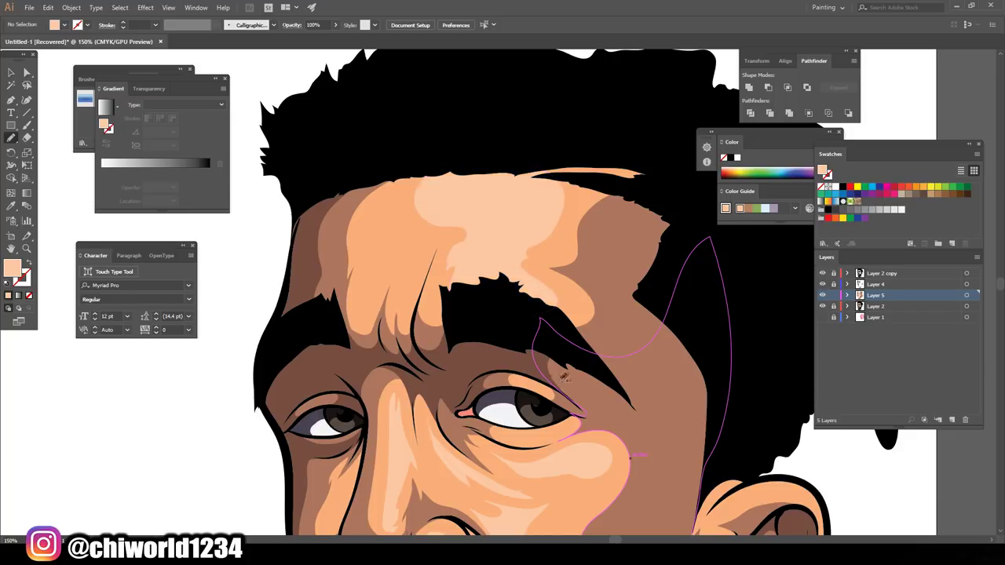
key(ctrl+minus)
key(ctrl+minus)
key(ctrl+minus)
key(ctrl+minus)
key(ctrl+plus)
key(ctrl+plus)
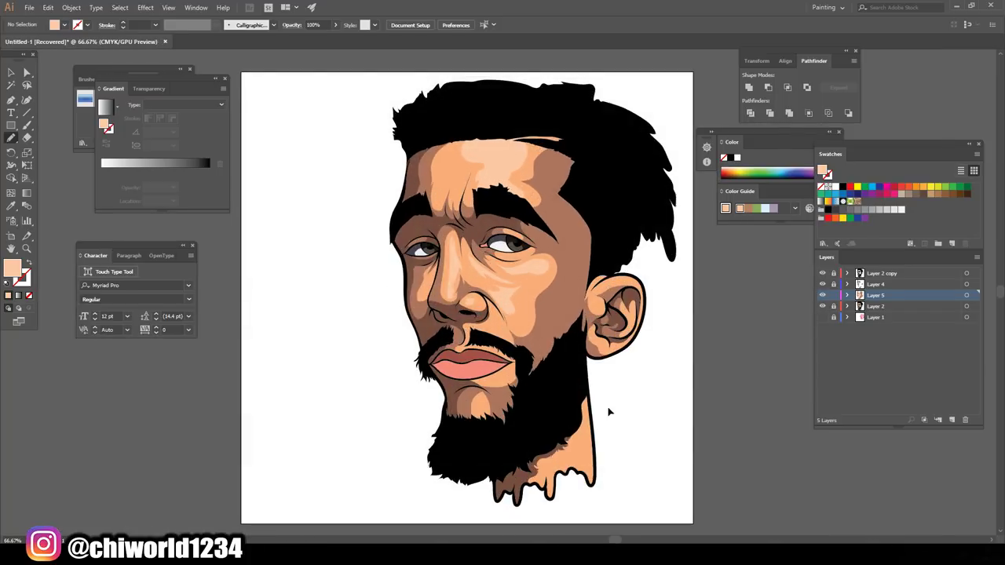
- Create Layer 6 and move it to the top of the layer stack
key(ctrl+plus)
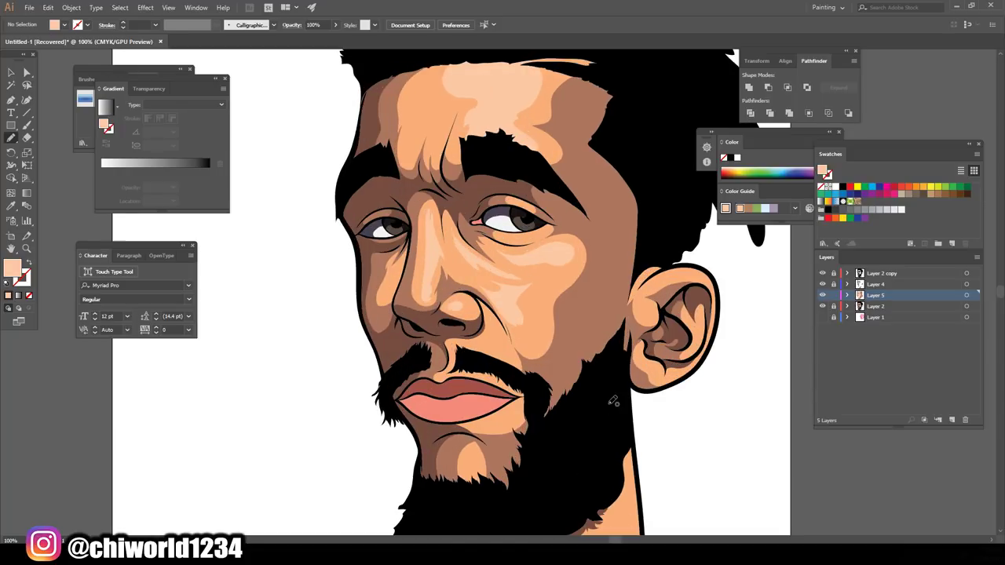
click(952, 420)
drag(889, 302, 886, 271)
key(ctrl+plus)
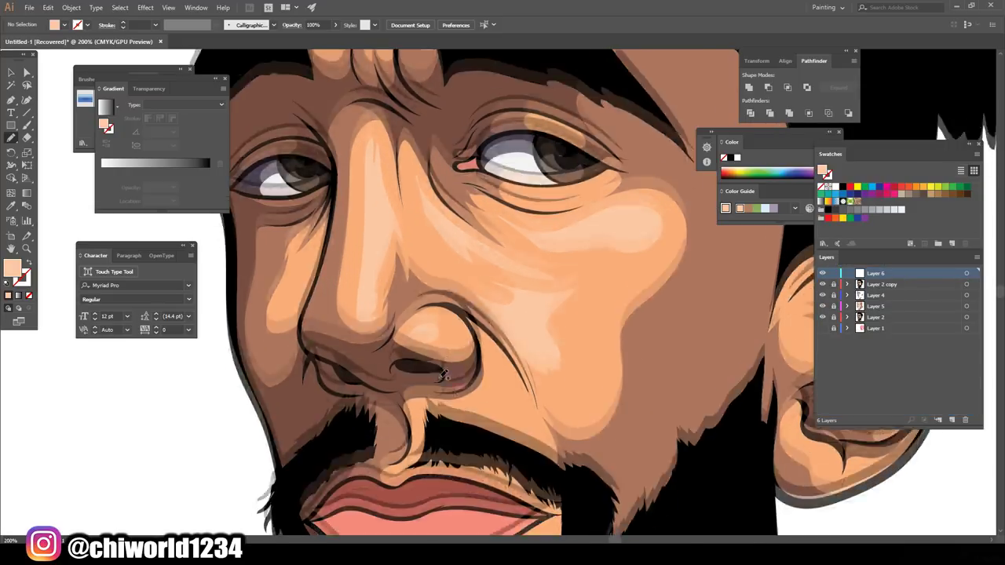
scroll(442, 375, up, 3)
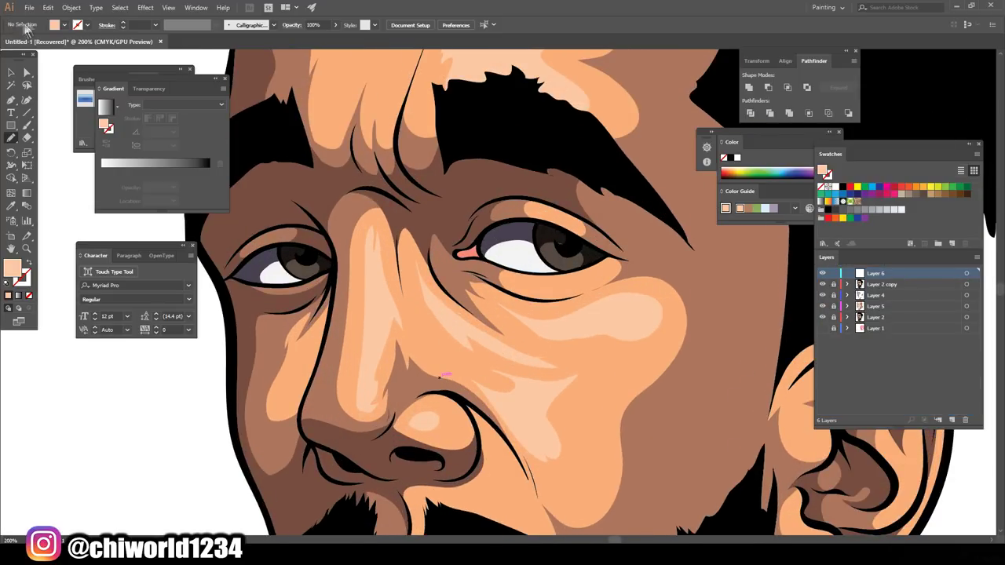
- Reset to default colours and dab white shine highlights on both irises
click(6, 284)
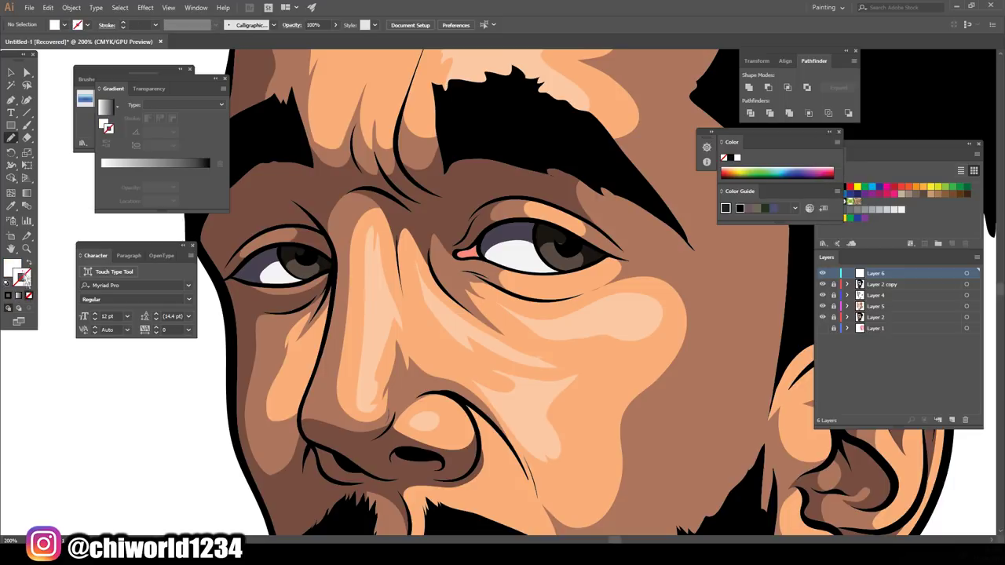
mouse_move(557, 244)
mouse_down()
mouse_move(578, 241)
mouse_move(563, 256)
mouse_up()
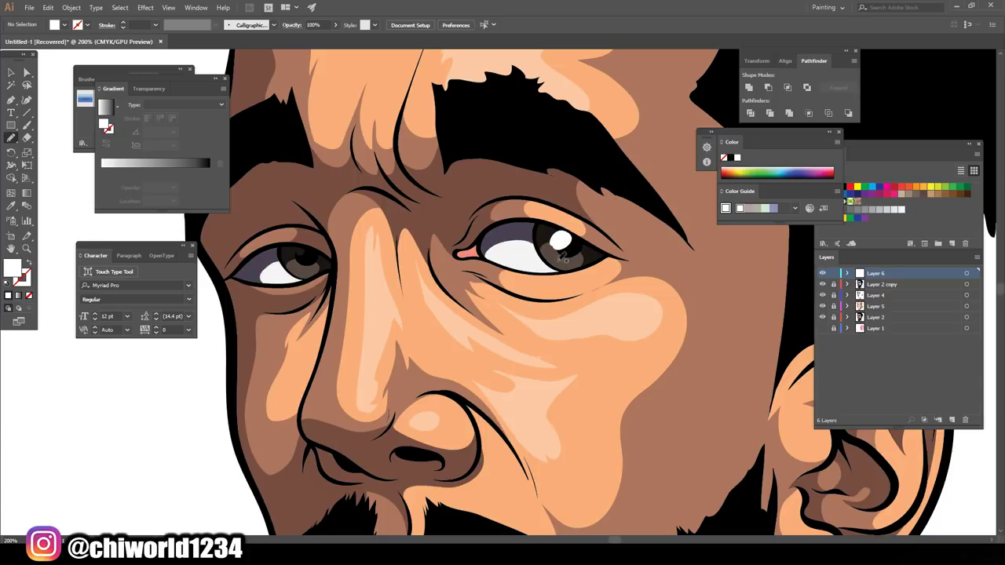
click(573, 263)
drag(300, 247, 303, 261)
click(314, 270)
key(ctrl+minus)
key(ctrl+minus)
key(ctrl+minus)
key(ctrl+minus)
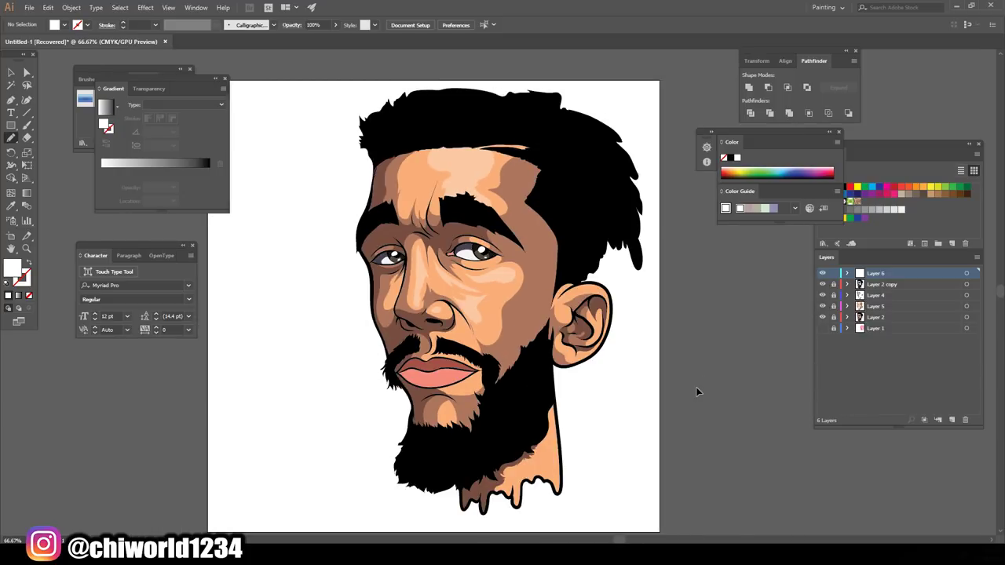
key(ctrl+plus)
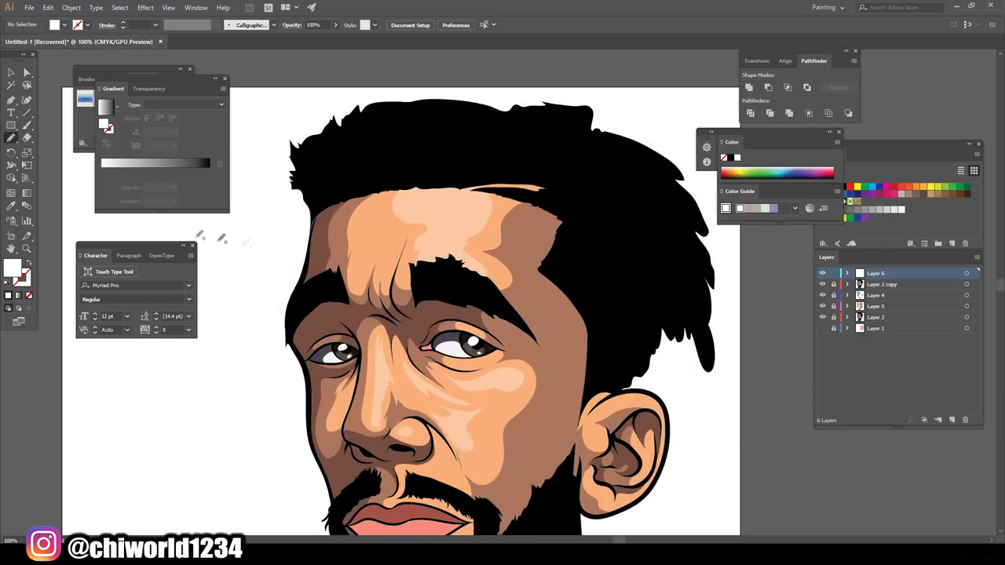
click(916, 194)
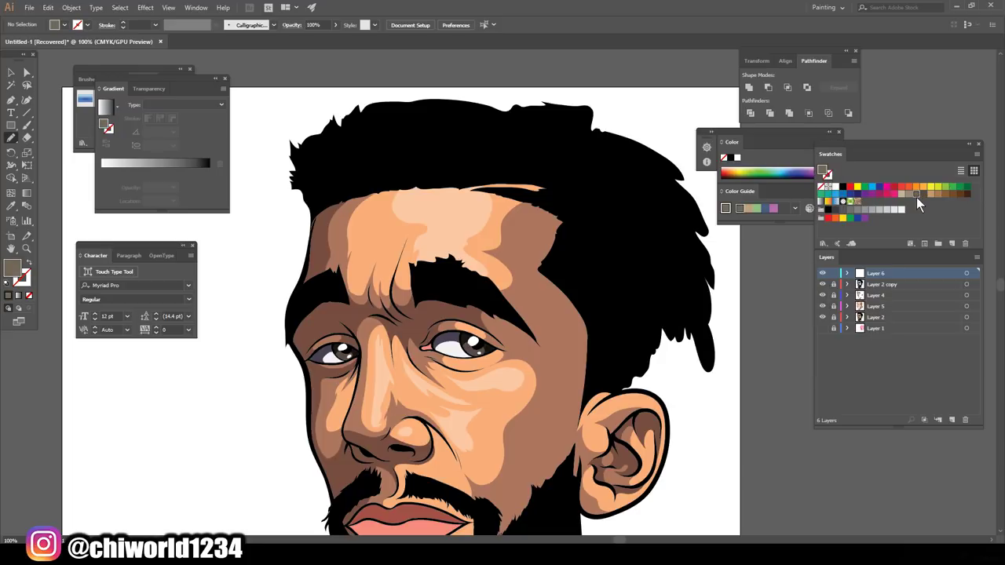
- Paint thin curly grey-brown strands across the top and right side of the hair
click(27, 126)
mouse_move(681, 296)
mouse_down()
mouse_move(666, 320)
mouse_move(650, 303)
mouse_move(650, 259)
mouse_move(619, 239)
mouse_up()
drag(598, 185, 576, 189)
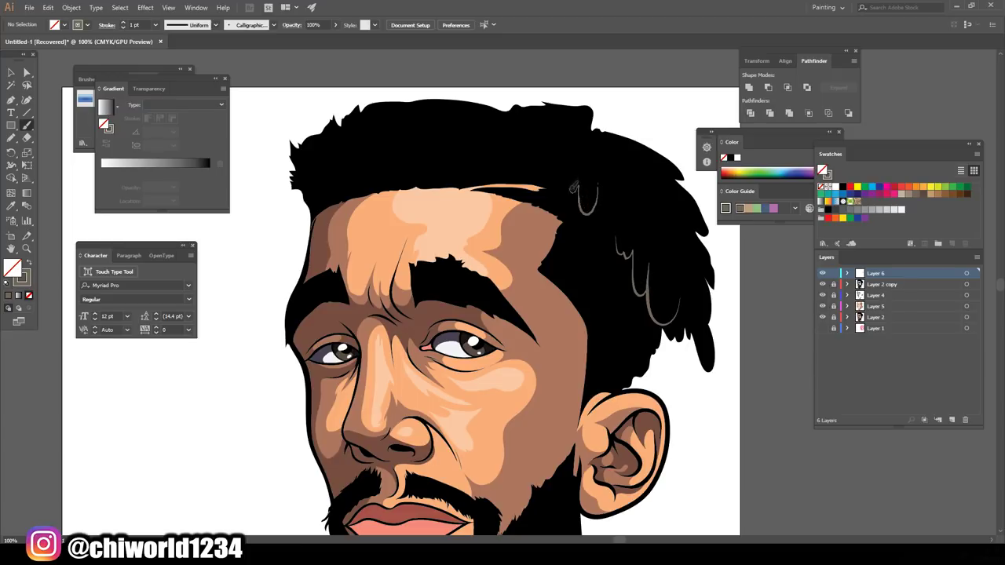
mouse_move(503, 159)
mouse_down()
mouse_move(465, 160)
mouse_move(438, 139)
mouse_move(468, 138)
mouse_up()
drag(403, 154, 318, 187)
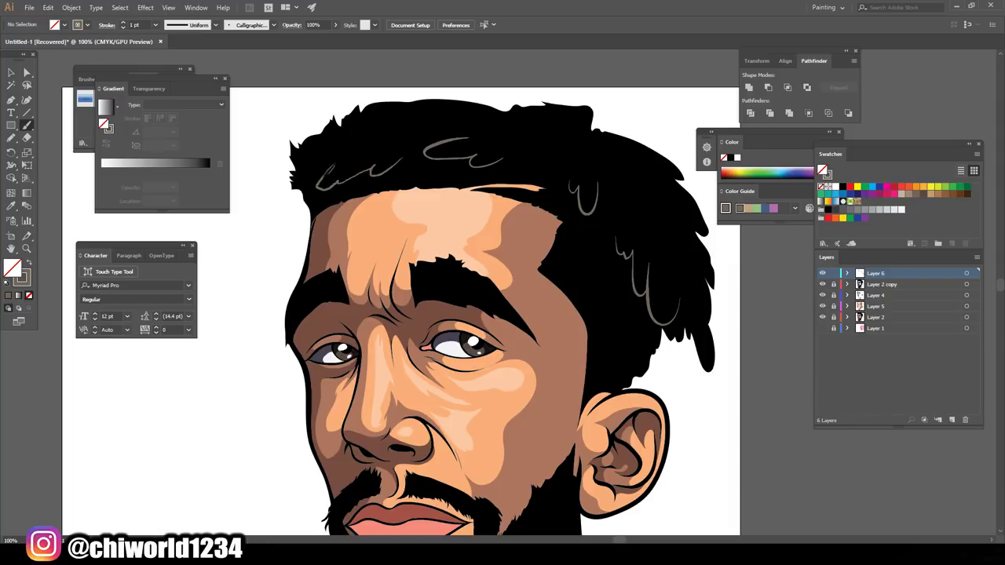
drag(350, 151, 330, 165)
- Add a couple of thin grey strands in the beard and review the portrait
key(ctrl+minus)
key(ctrl+minus)
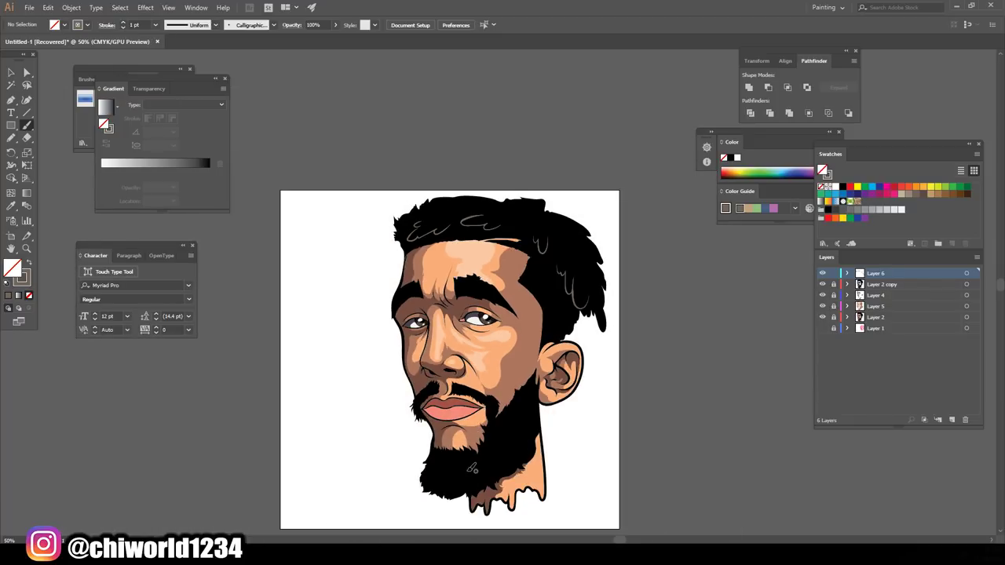
scroll(493, 471, down, 2)
key(ctrl+plus)
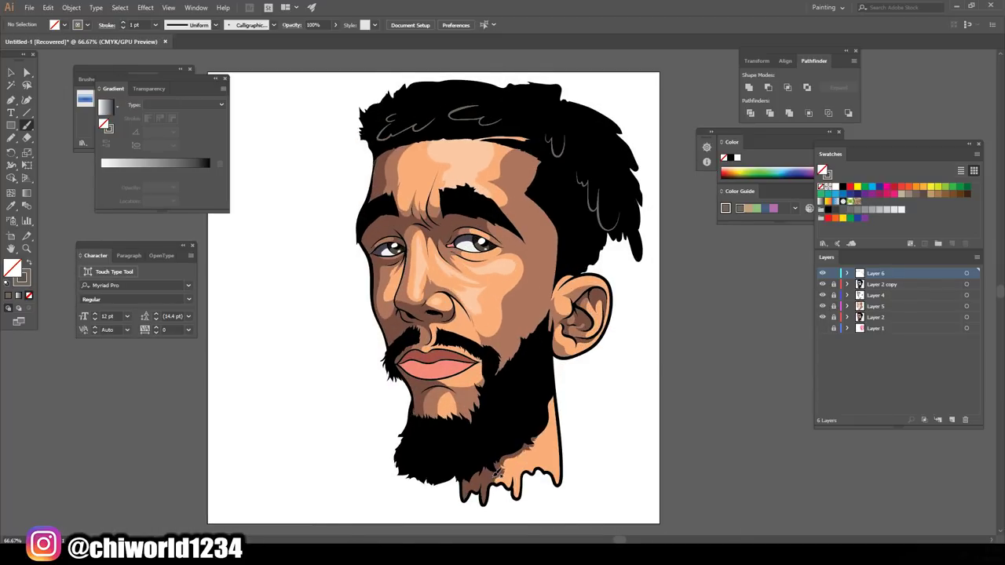
key(ctrl+plus)
scroll(499, 471, down, 2)
scroll(510, 392, down, 1)
mouse_move(511, 391)
mouse_down()
mouse_move(462, 432)
mouse_move(369, 431)
mouse_up()
drag(505, 329, 492, 341)
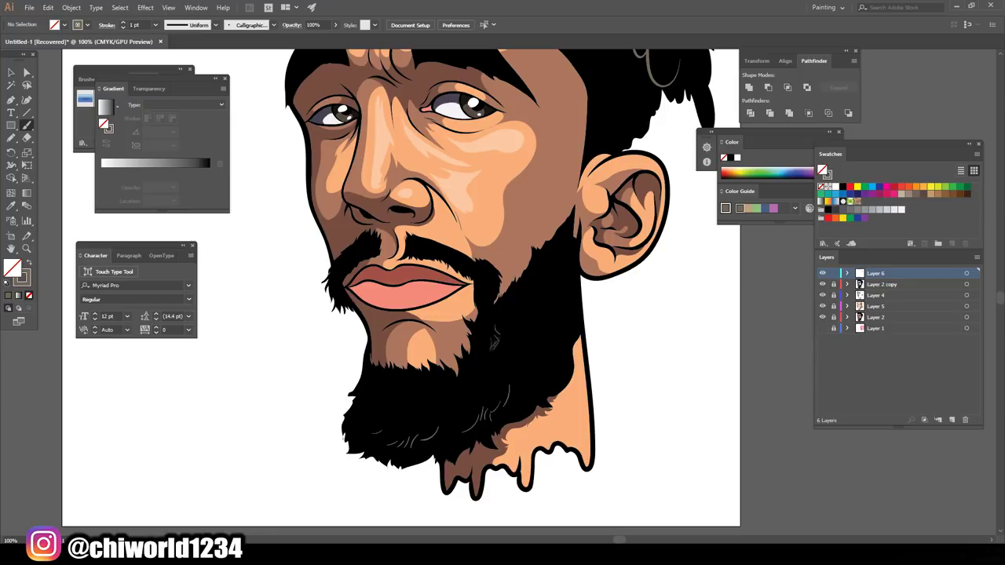
key(ctrl+minus)
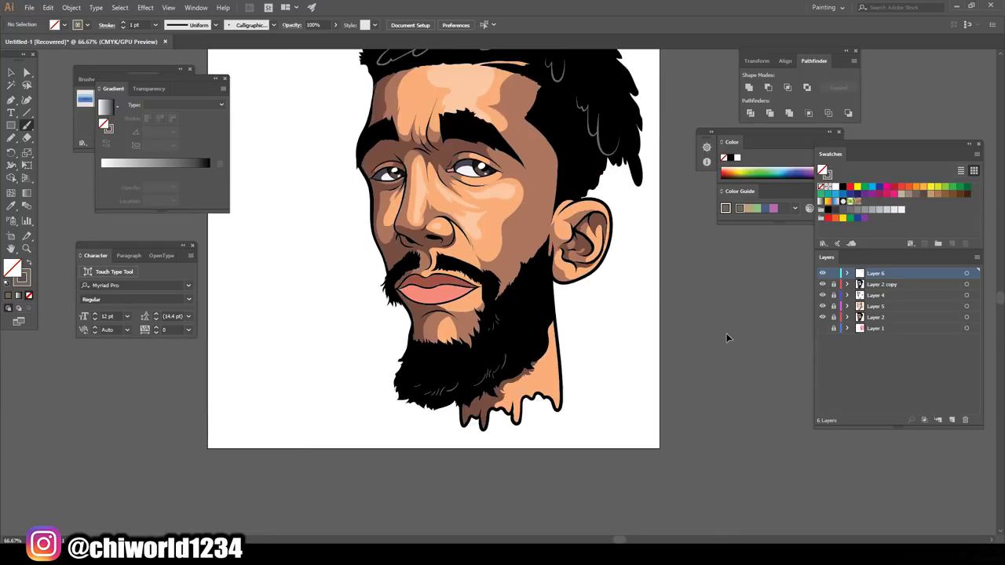
key(ctrl+minus)
key(ctrl+equal)
key(ctrl+equal)
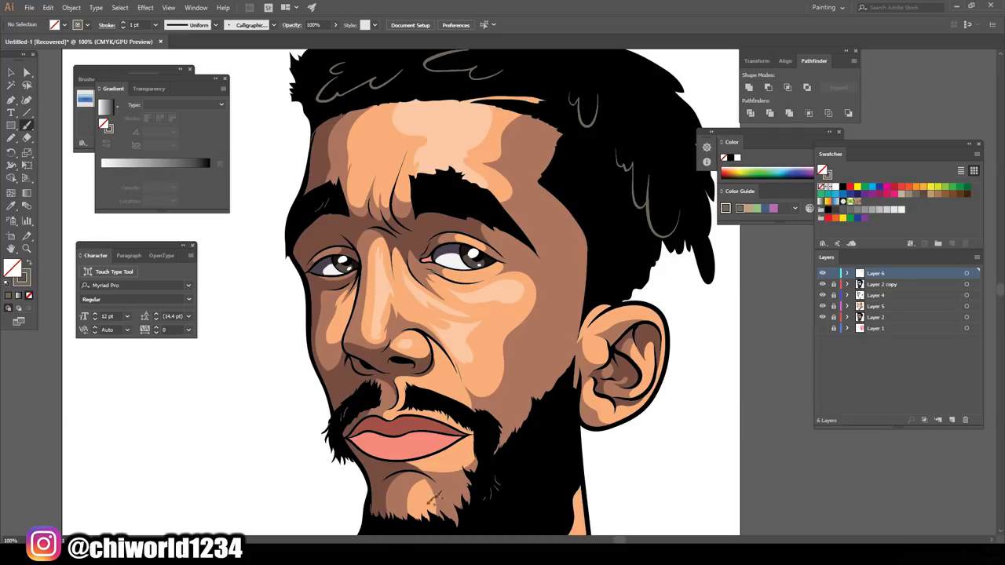
key(ctrl+minus)
key(ctrl+minus)
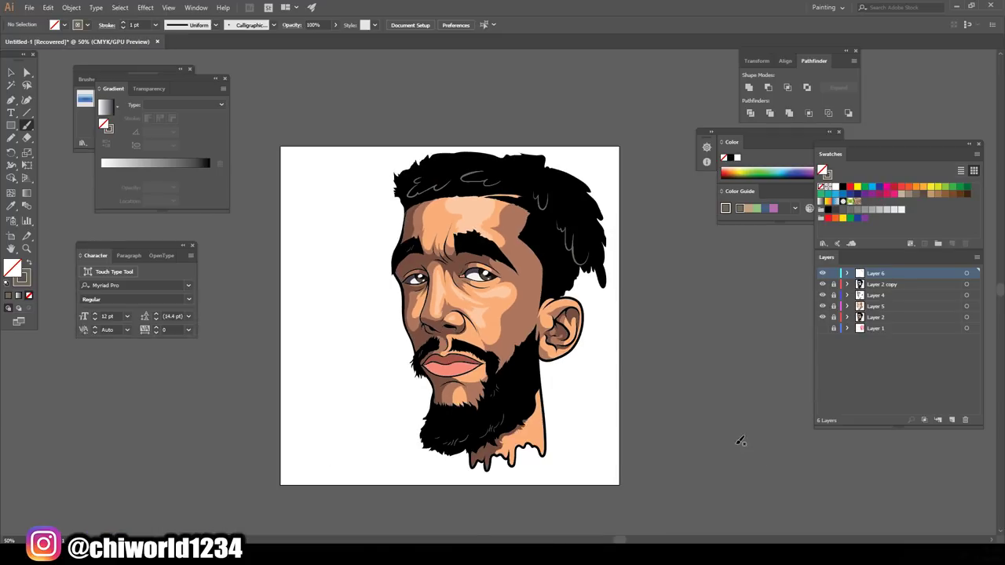
key(ctrl+minus)
scroll(702, 440, left, 2)
key(ctrl+plus)
key(ctrl+plus)
scroll(702, 440, right, 2)
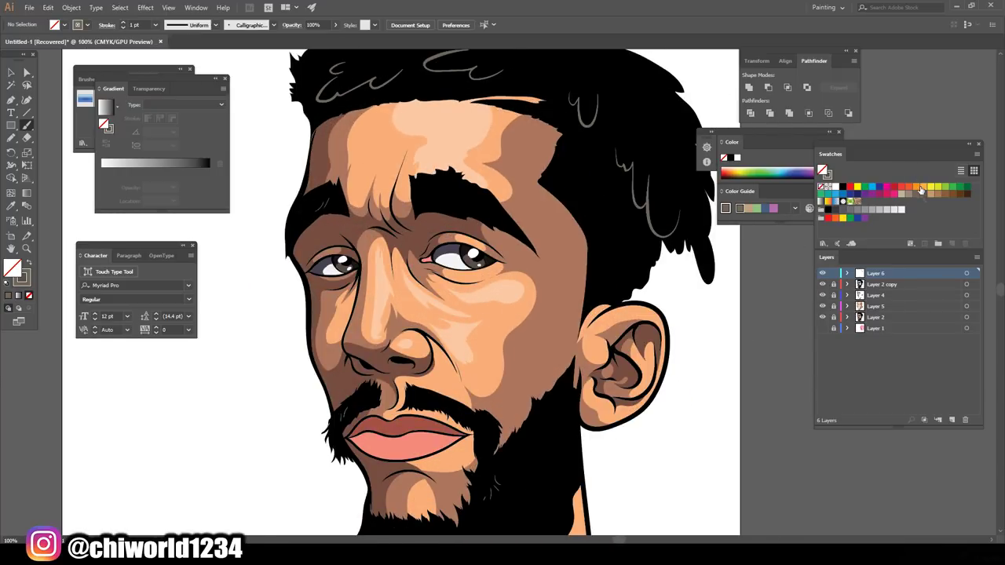
click(842, 186)
key(ctrl+plus)
scroll(297, 301, up, 1)
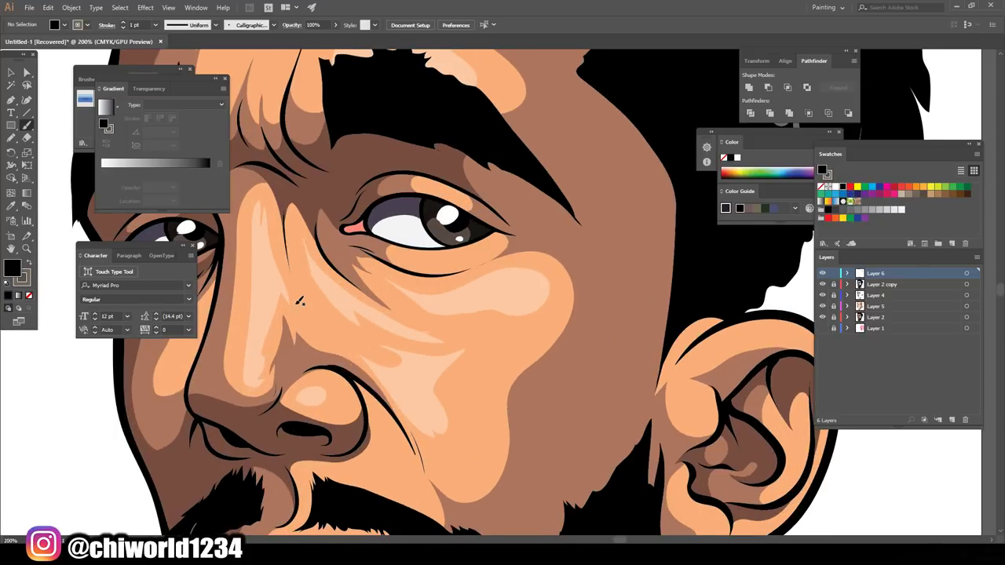
scroll(296, 301, up, 2)
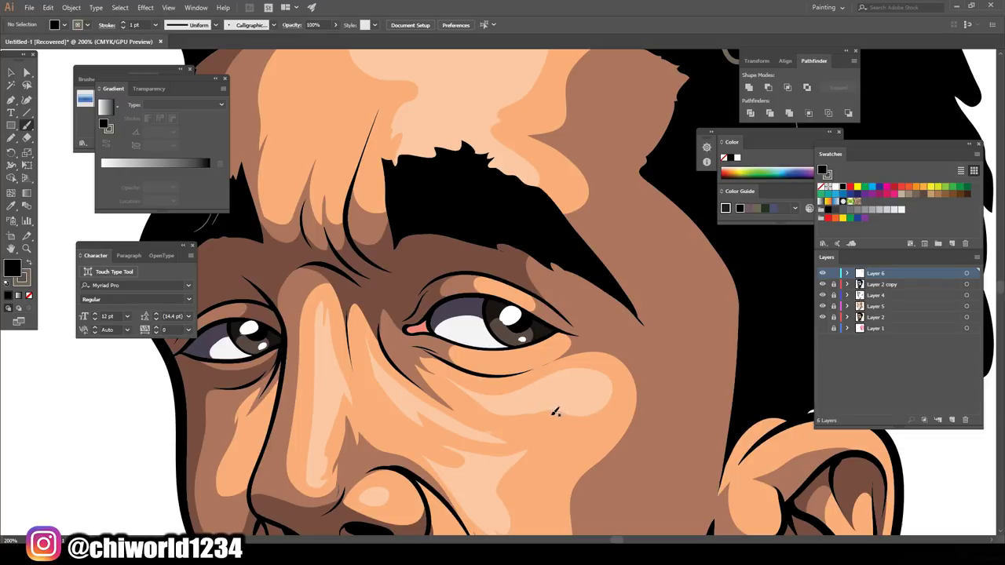
drag(552, 413, 561, 390)
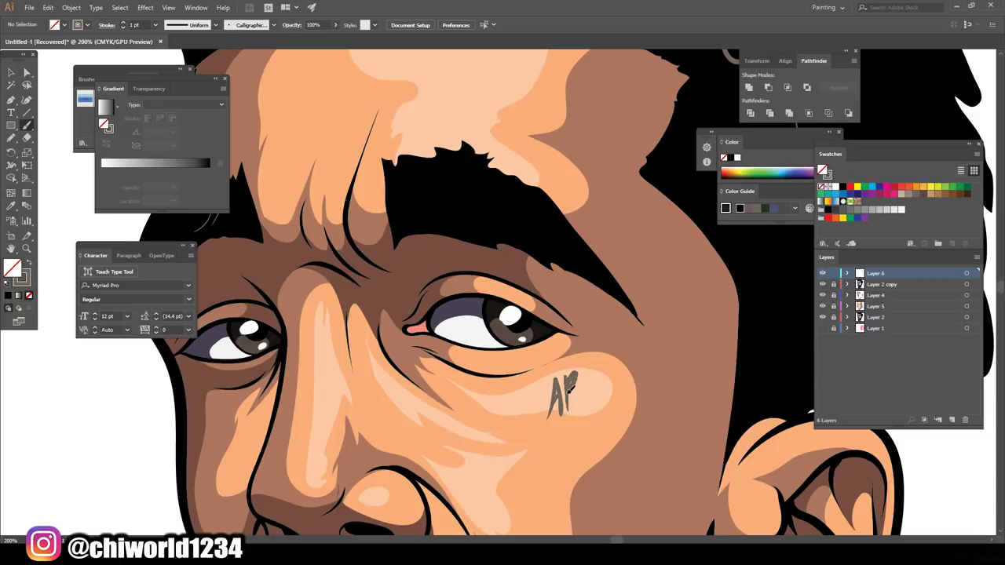
mouse_move(583, 407)
mouse_down()
mouse_move(598, 355)
mouse_move(575, 414)
mouse_up()
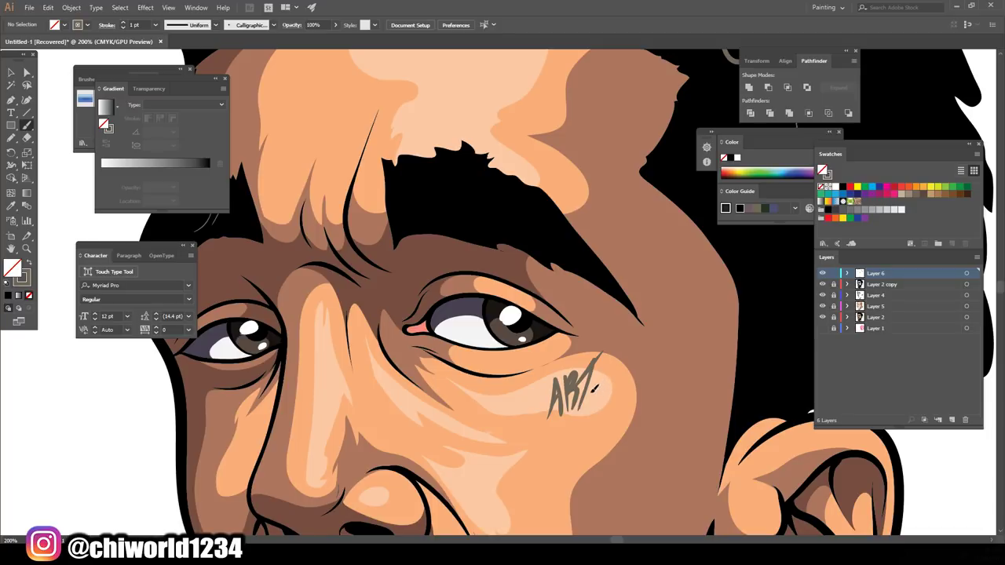
drag(587, 390, 625, 341)
key(ctrl+minus)
key(ctrl+minus)
key(ctrl+minus)
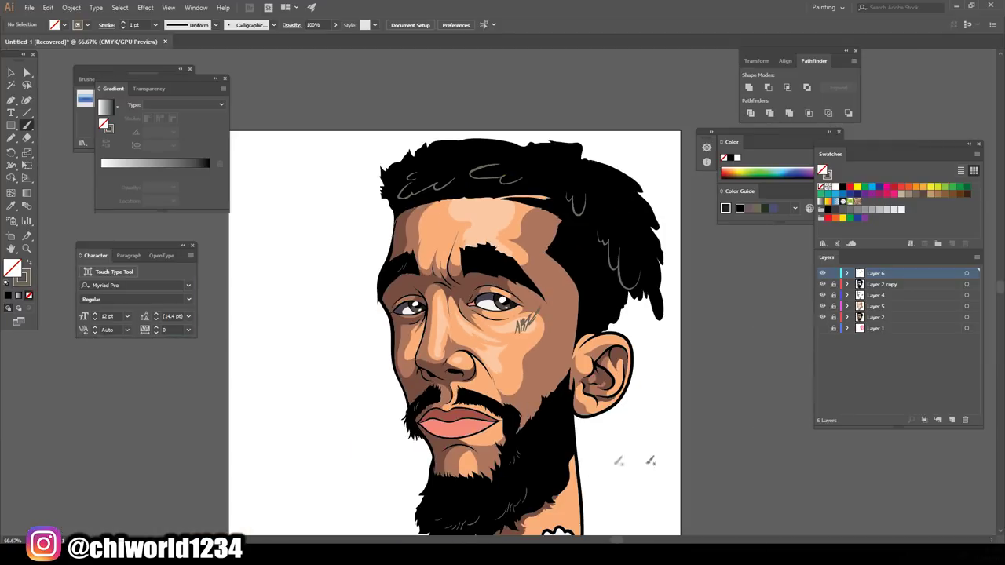
scroll(581, 440, down, 2)
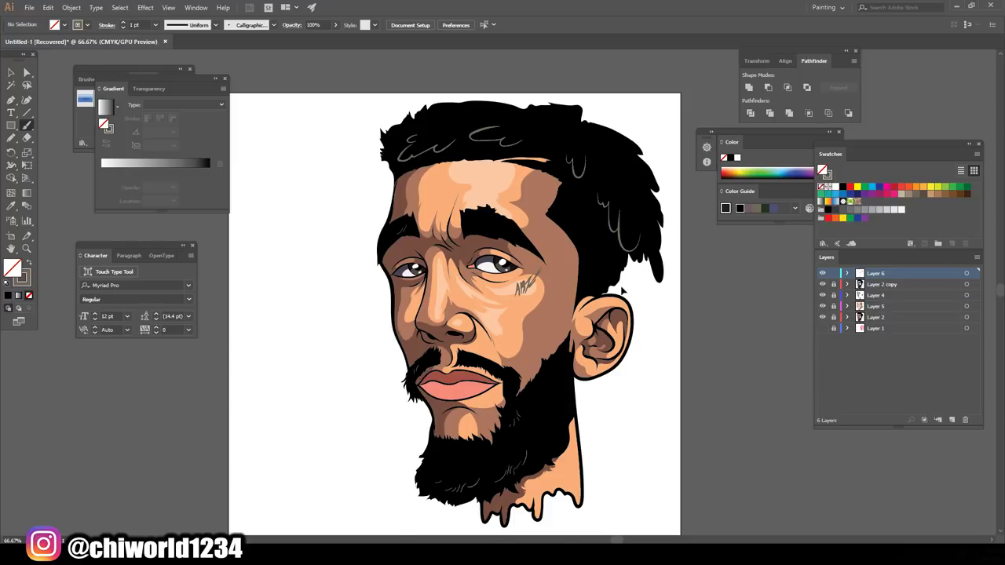
key(ctrl+plus)
key(ctrl+plus)
key(ctrl+plus)
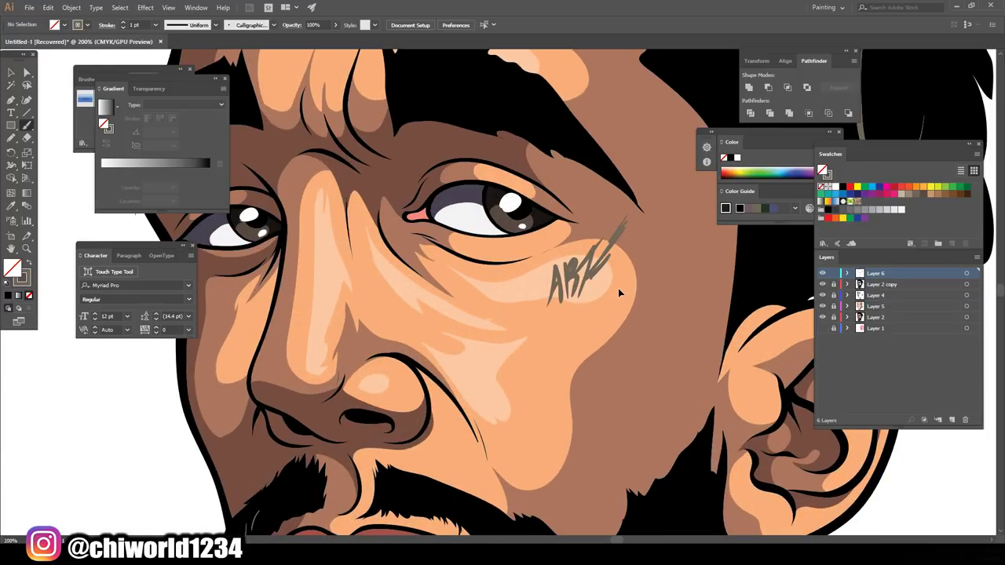
key(ctrl+z)
key(ctrl+z)
key(ctrl+z)
key(ctrl+z)
key(ctrl+z)
key(ctrl+z)
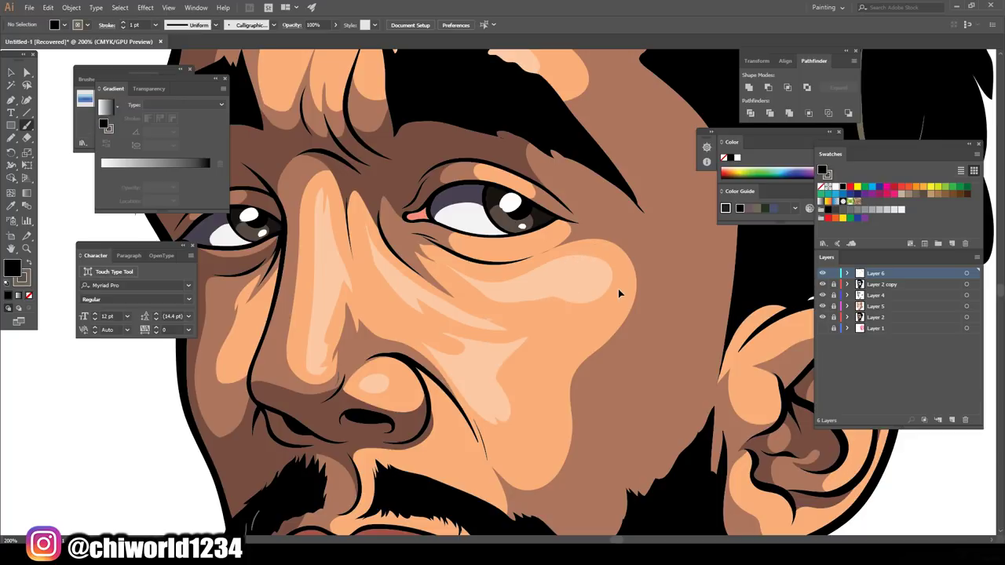
key(ctrl+minus)
key(ctrl+minus)
key(ctrl+minus)
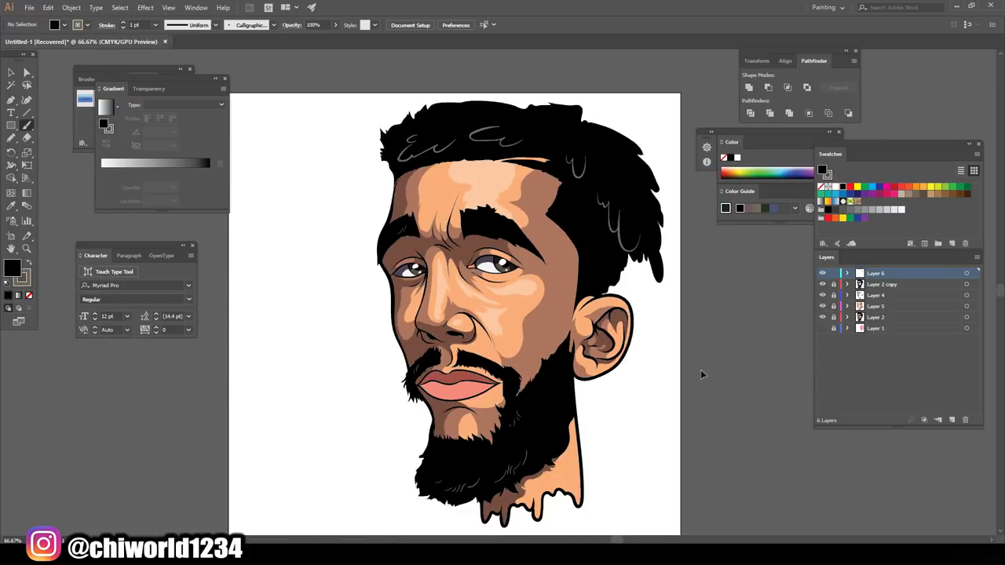
key(ctrl+plus)
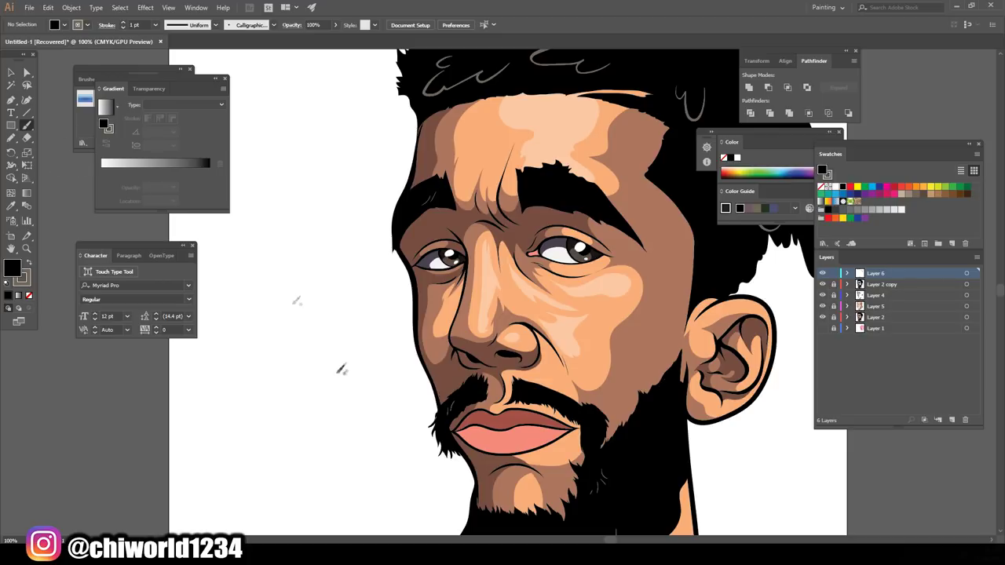
- Sketch the small face's nose, brow, cheeks, jaw and ear left of the portrait
mouse_move(324, 355)
mouse_down()
mouse_move(297, 373)
mouse_move(347, 387)
mouse_move(326, 424)
mouse_move(300, 385)
mouse_up()
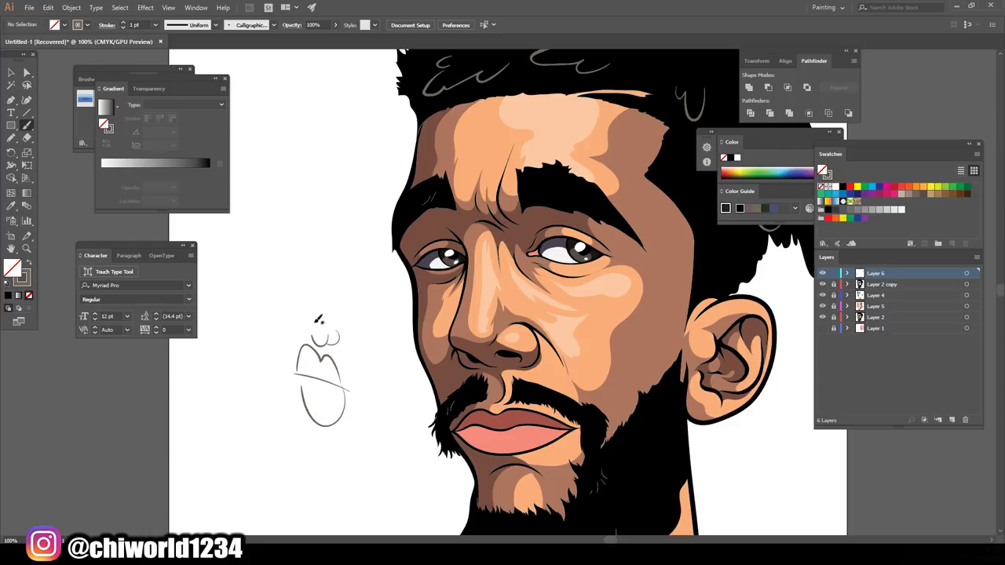
drag(359, 315, 366, 322)
drag(288, 308, 312, 307)
drag(390, 329, 360, 369)
drag(281, 363, 268, 300)
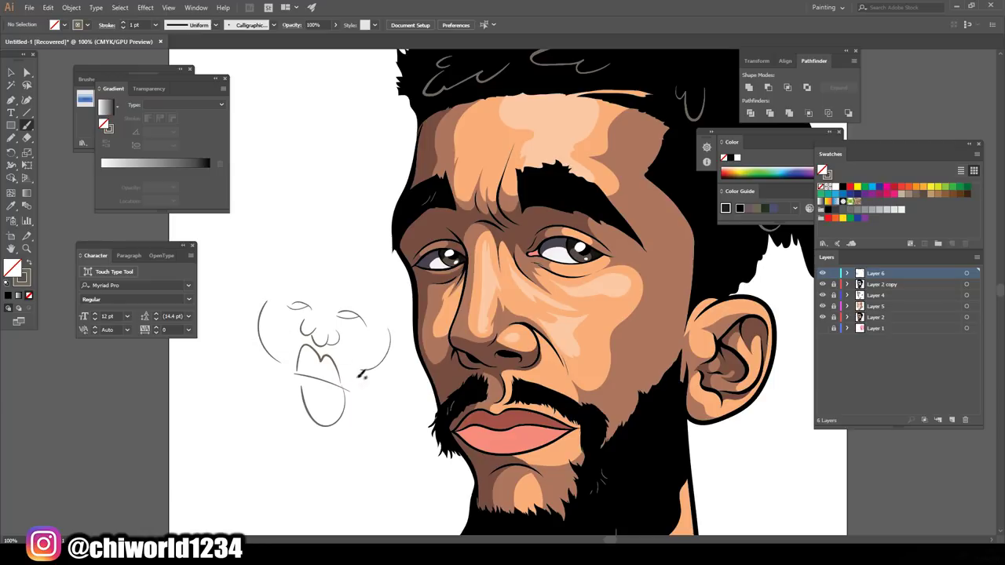
drag(375, 370, 336, 429)
drag(272, 355, 308, 418)
drag(389, 348, 383, 375)
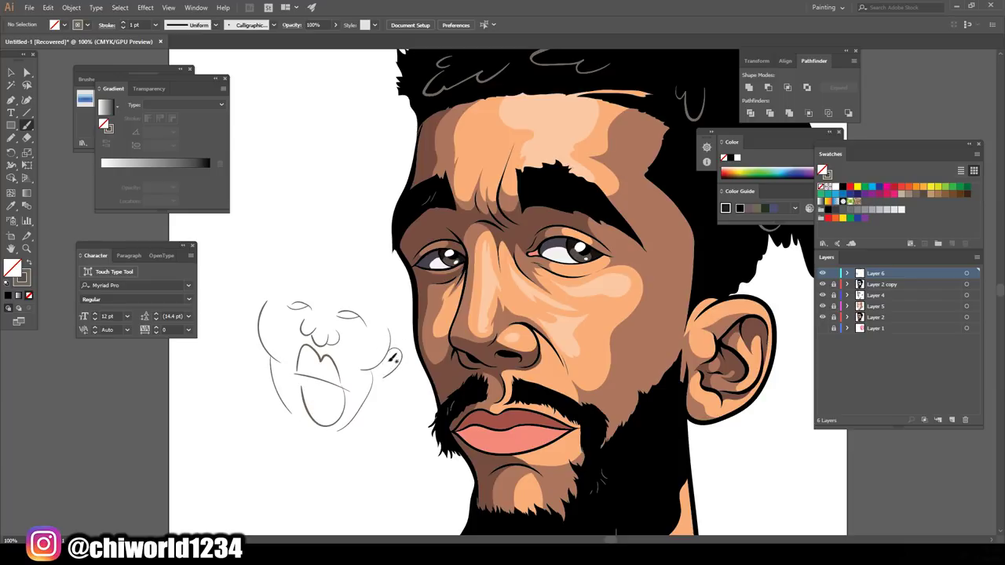
- Draw the sketch's head outline, from its right side over the top
drag(261, 307, 256, 317)
mouse_move(383, 314)
mouse_down()
mouse_move(385, 275)
mouse_move(311, 255)
mouse_up()
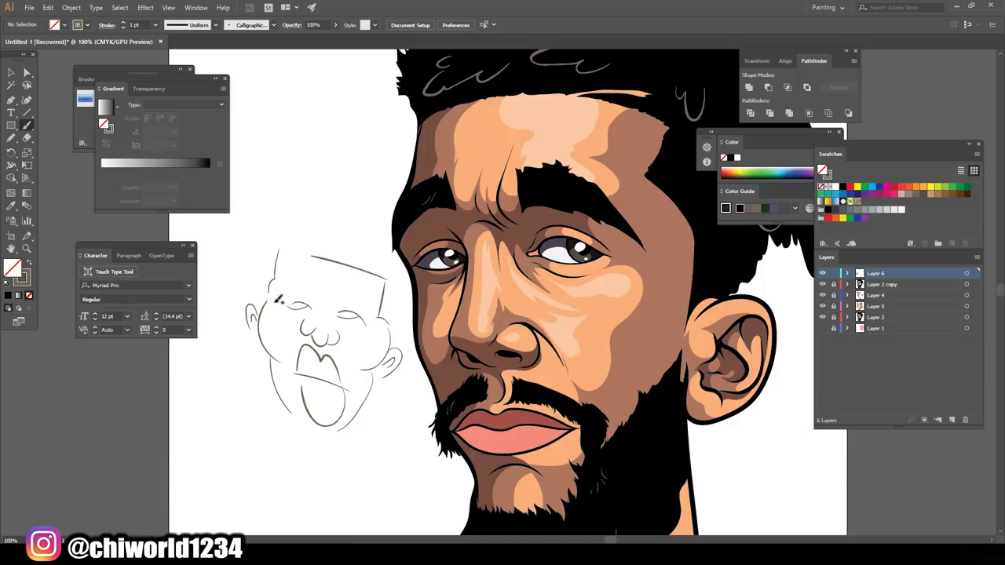
mouse_move(382, 315)
mouse_down()
mouse_move(399, 253)
mouse_move(361, 268)
mouse_up()
mouse_move(403, 229)
mouse_down()
mouse_move(321, 211)
mouse_move(269, 248)
mouse_move(268, 276)
mouse_up()
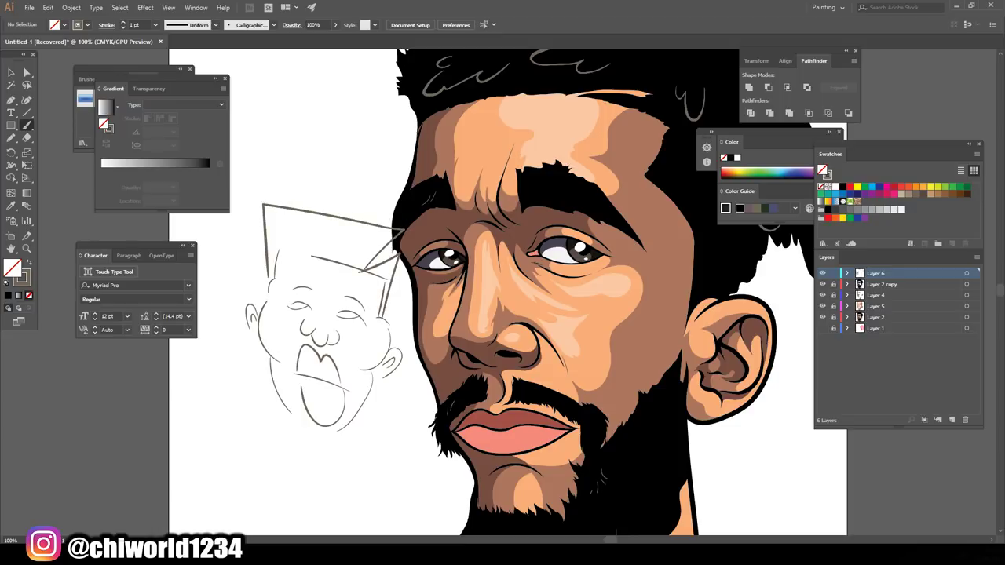
scroll(343, 518, up, 3)
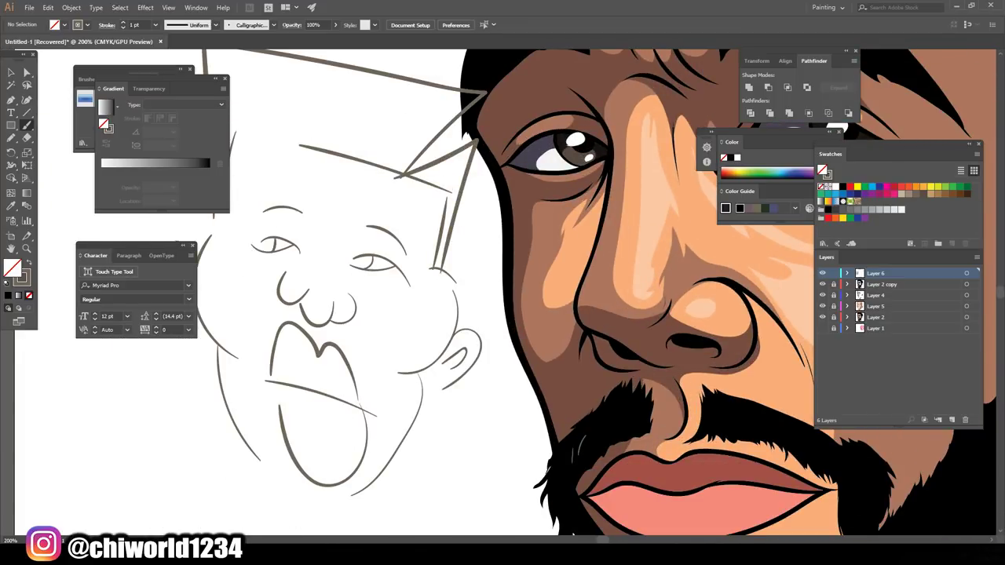
scroll(571, 474, down, 4)
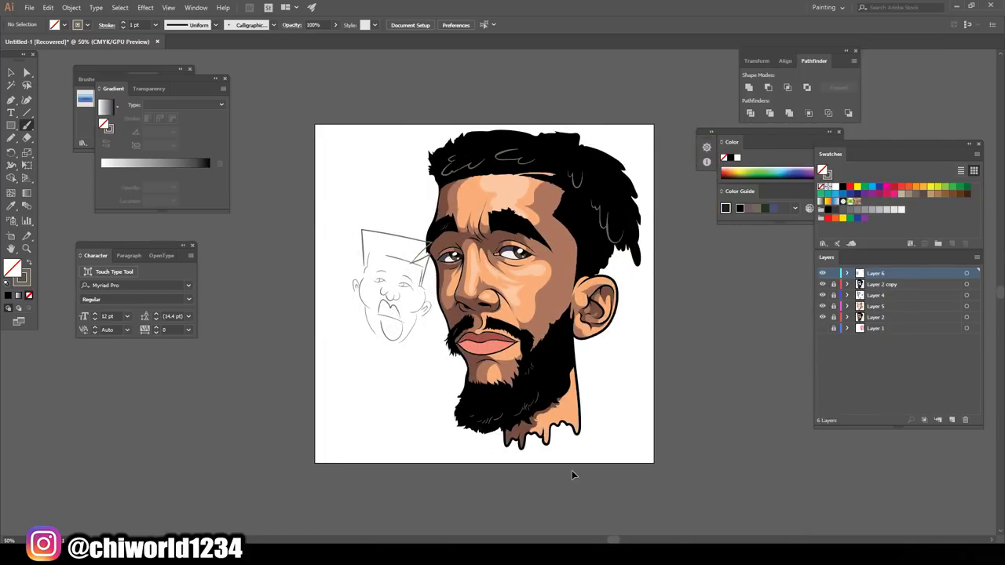
- Reset to default white fill and black stroke, then draw a bent line at lower left
key(ctrl+equal)
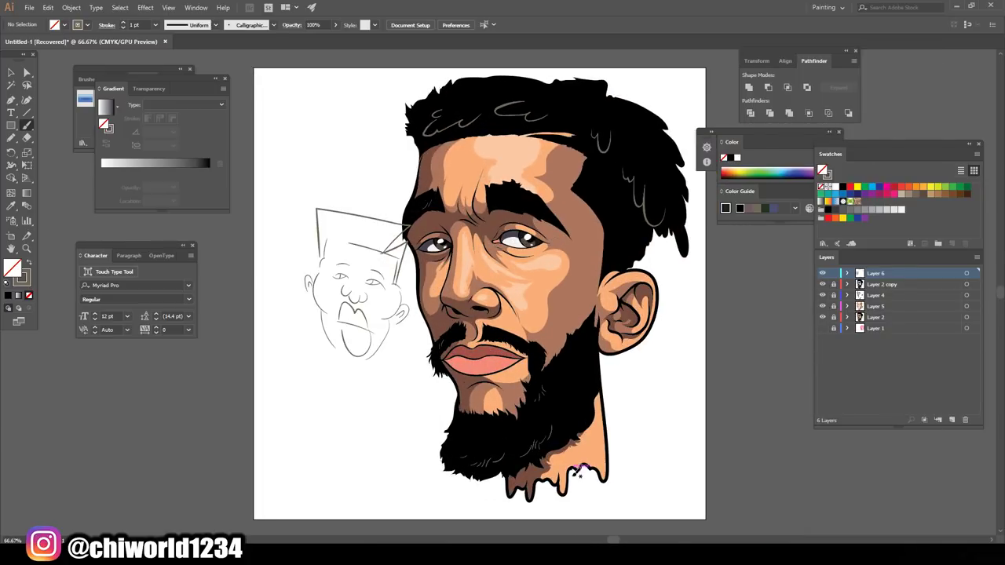
click(8, 296)
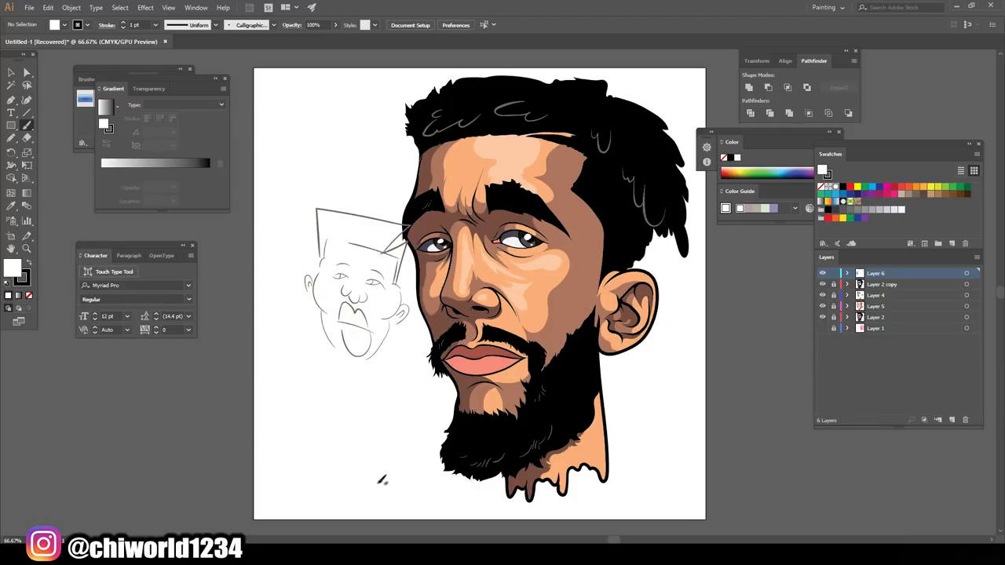
mouse_move(359, 497)
mouse_down()
mouse_move(425, 390)
mouse_move(353, 387)
mouse_move(333, 437)
mouse_move(304, 397)
mouse_up()
- Scribble thin black zigzags, lines and loops below the sketch, across the head and beside the ear
mouse_move(345, 364)
mouse_down()
mouse_move(377, 388)
mouse_move(430, 354)
mouse_move(343, 366)
mouse_up()
drag(407, 369, 415, 325)
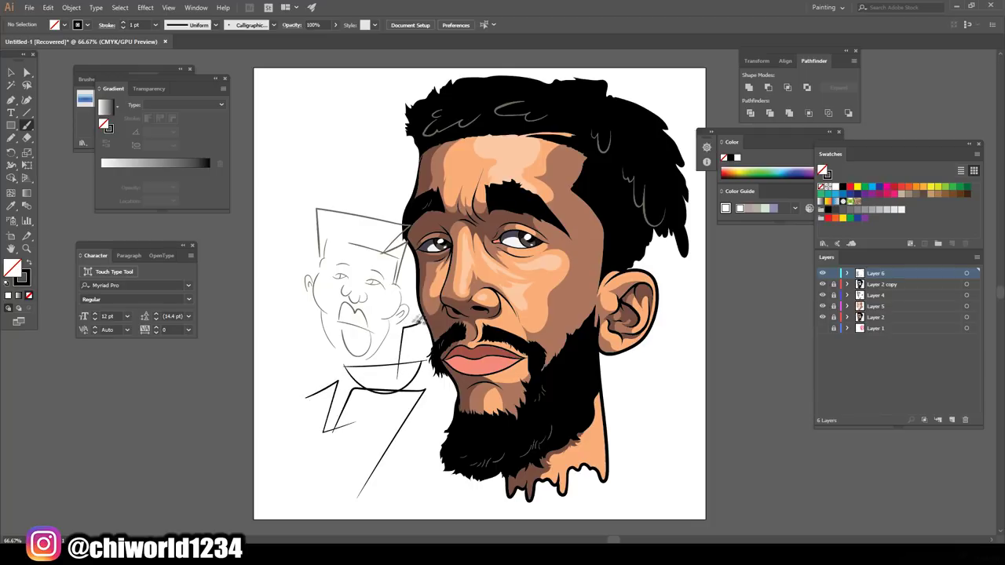
mouse_move(416, 171)
mouse_down()
mouse_move(301, 208)
mouse_move(341, 187)
mouse_up()
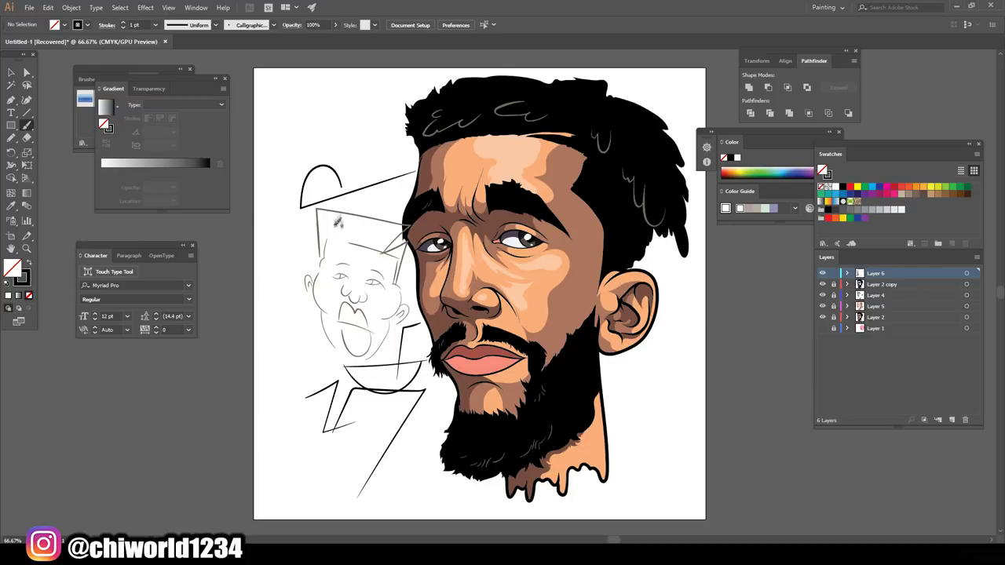
drag(692, 409, 614, 413)
mouse_move(652, 365)
mouse_down()
mouse_move(692, 320)
mouse_move(700, 283)
mouse_up()
drag(667, 314, 699, 283)
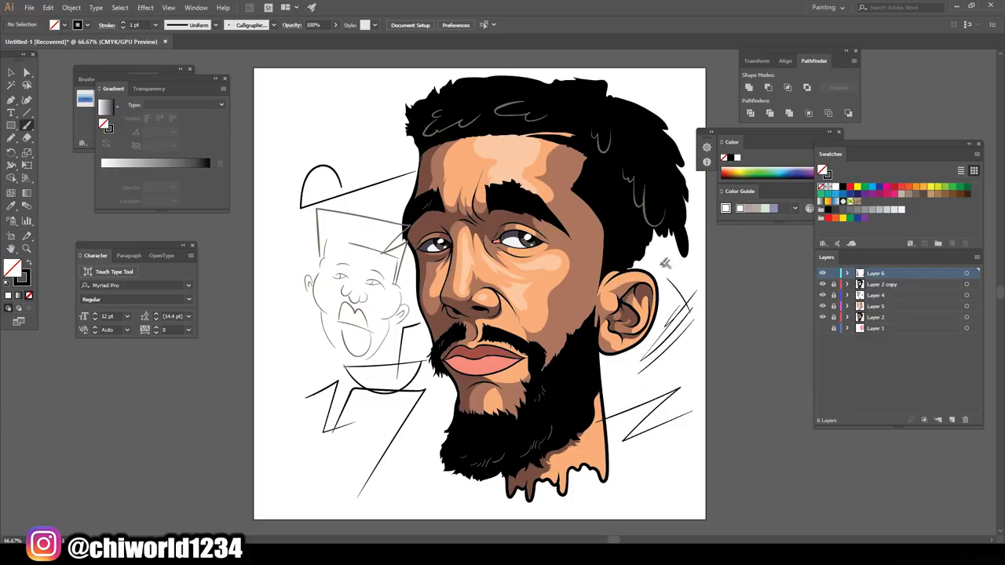
mouse_move(343, 499)
mouse_down()
mouse_move(451, 461)
mouse_move(427, 487)
mouse_move(391, 483)
mouse_move(403, 453)
mouse_up()
mouse_move(616, 507)
mouse_down()
mouse_move(675, 454)
mouse_move(611, 476)
mouse_up()
drag(614, 400, 651, 359)
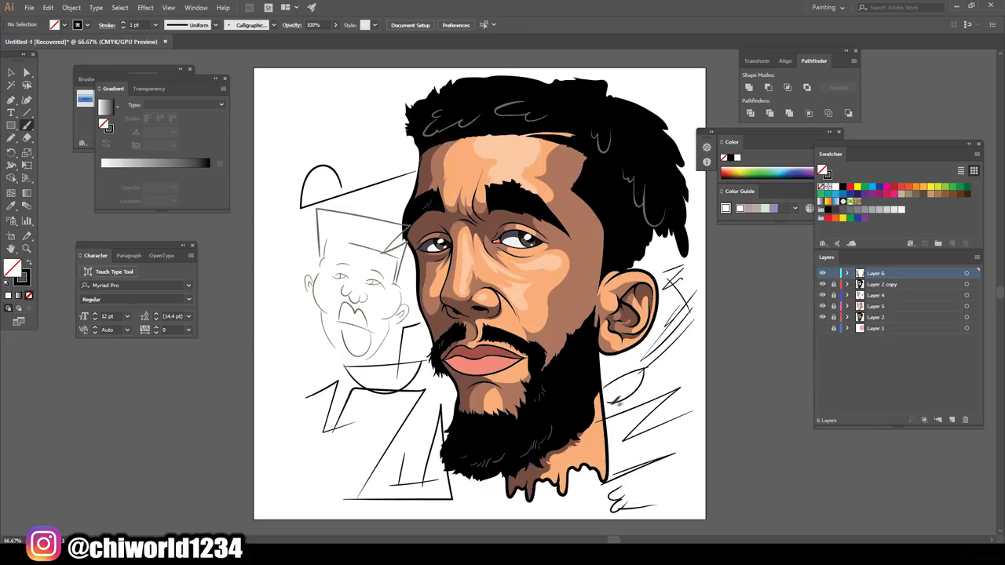
drag(640, 396, 605, 338)
drag(604, 354, 603, 396)
- Add black doodles at the top left, by the hair, left of the beard and down the left edge
mouse_move(322, 144)
mouse_down()
mouse_move(403, 121)
mouse_move(350, 75)
mouse_move(333, 130)
mouse_move(284, 145)
mouse_move(278, 292)
mouse_move(328, 301)
mouse_move(363, 138)
mouse_move(318, 161)
mouse_move(312, 228)
mouse_move(369, 263)
mouse_up()
mouse_move(304, 383)
mouse_down()
mouse_move(303, 320)
mouse_move(289, 500)
mouse_move(342, 493)
mouse_move(320, 395)
mouse_move(281, 423)
mouse_move(375, 431)
mouse_move(409, 420)
mouse_move(402, 464)
mouse_move(487, 511)
mouse_up()
mouse_move(661, 492)
mouse_down()
mouse_move(697, 479)
mouse_move(657, 464)
mouse_move(683, 428)
mouse_move(628, 432)
mouse_move(691, 386)
mouse_move(652, 364)
mouse_move(665, 397)
mouse_up()
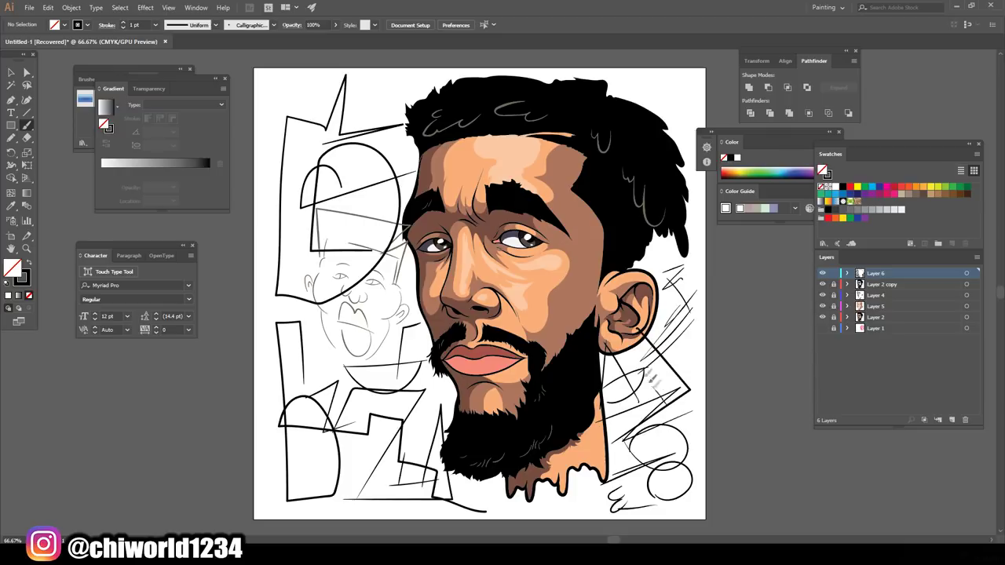
mouse_move(416, 88)
mouse_down()
mouse_move(362, 117)
mouse_move(393, 76)
mouse_move(412, 109)
mouse_up()
drag(673, 111, 663, 116)
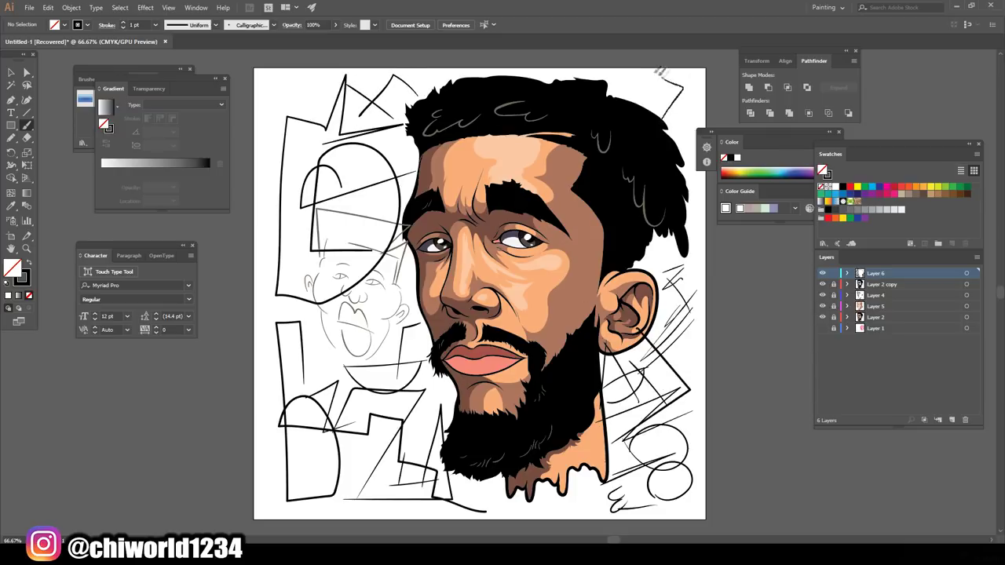
mouse_move(309, 497)
mouse_down()
mouse_move(432, 461)
mouse_move(427, 469)
mouse_up()
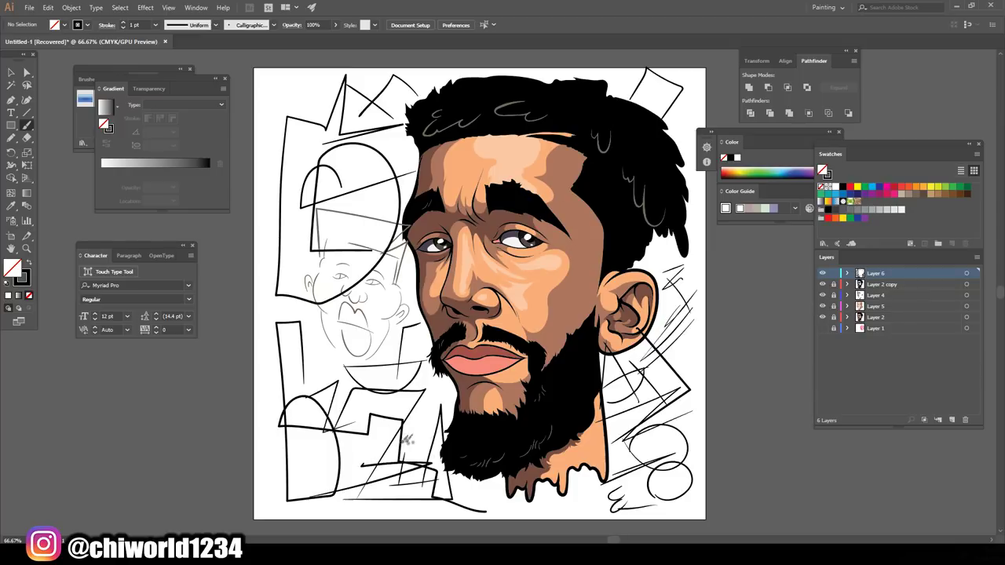
mouse_move(431, 425)
mouse_down()
mouse_move(459, 391)
mouse_move(418, 438)
mouse_up()
mouse_move(443, 400)
mouse_down()
mouse_move(417, 382)
mouse_move(404, 340)
mouse_up()
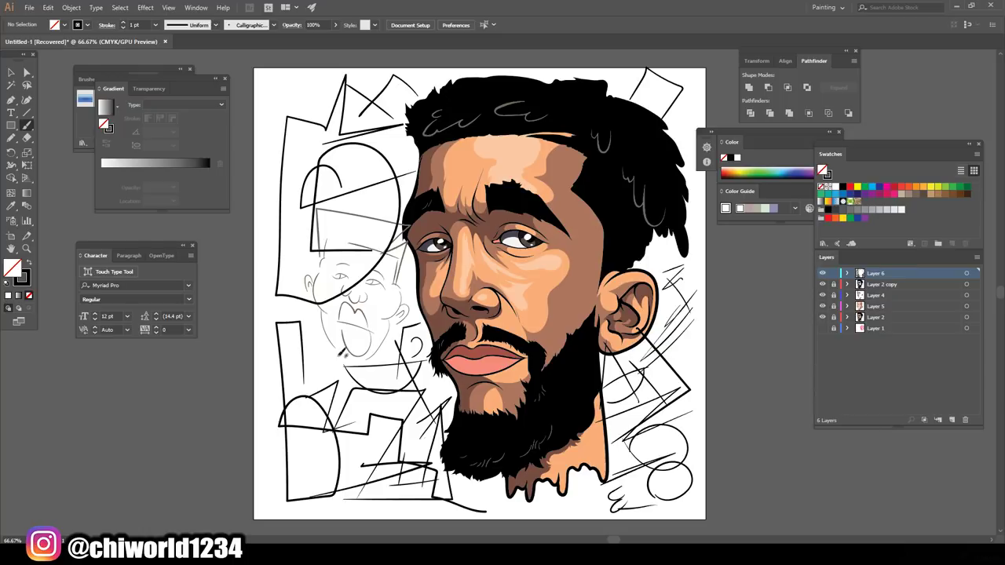
mouse_move(292, 302)
mouse_down()
mouse_move(279, 88)
mouse_move(315, 87)
mouse_up()
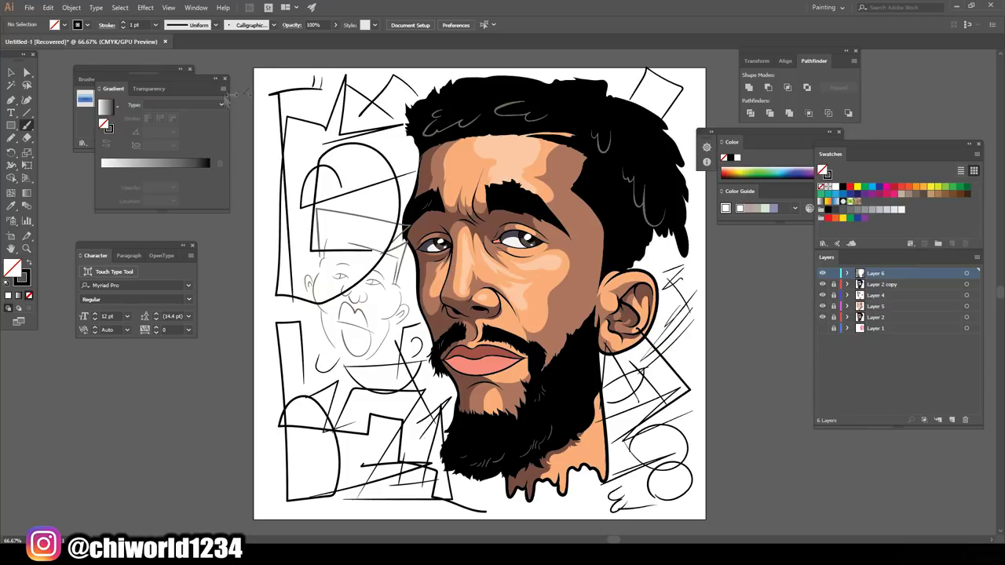
- Switch the brush to 6 pt and paint thick black lines down the left, lower right and bottom
click(155, 25)
click(169, 130)
mouse_move(265, 81)
mouse_down()
mouse_move(274, 506)
mouse_move(385, 512)
mouse_move(322, 463)
mouse_move(389, 449)
mouse_move(318, 424)
mouse_move(331, 99)
mouse_move(385, 110)
mouse_move(357, 362)
mouse_move(396, 357)
mouse_move(396, 310)
mouse_up()
mouse_move(697, 504)
mouse_down()
mouse_move(628, 505)
mouse_move(667, 444)
mouse_move(644, 383)
mouse_move(698, 378)
mouse_move(697, 346)
mouse_move(673, 310)
mouse_move(658, 345)
mouse_up()
mouse_move(661, 271)
mouse_down()
mouse_move(683, 266)
mouse_move(694, 276)
mouse_move(685, 101)
mouse_move(565, 95)
mouse_move(549, 78)
mouse_move(424, 82)
mouse_move(409, 149)
mouse_move(363, 165)
mouse_move(363, 393)
mouse_move(663, 413)
mouse_up()
drag(601, 499, 381, 485)
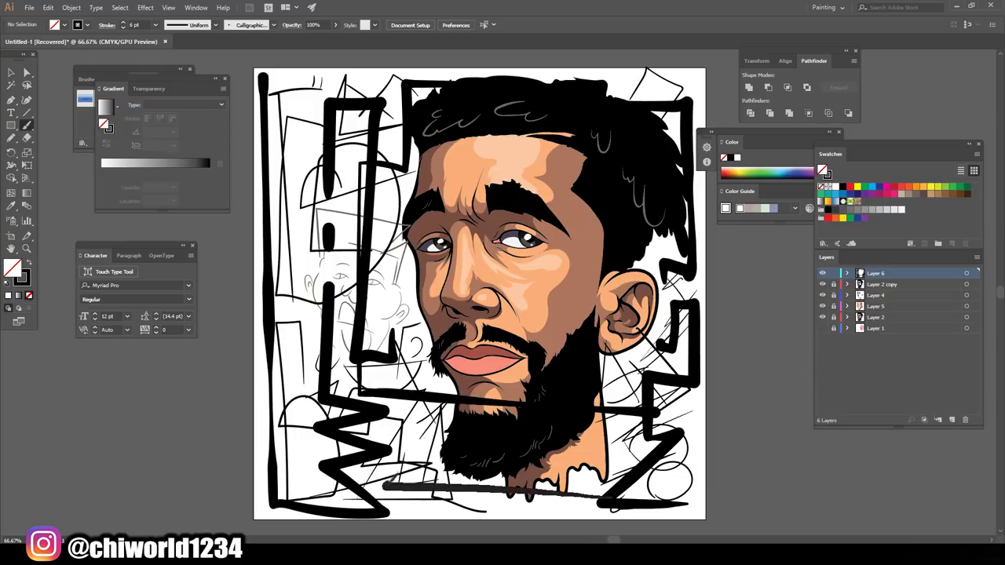
mouse_move(418, 298)
mouse_down()
mouse_move(344, 298)
mouse_move(347, 213)
mouse_move(292, 219)
mouse_move(292, 350)
mouse_move(366, 338)
mouse_up()
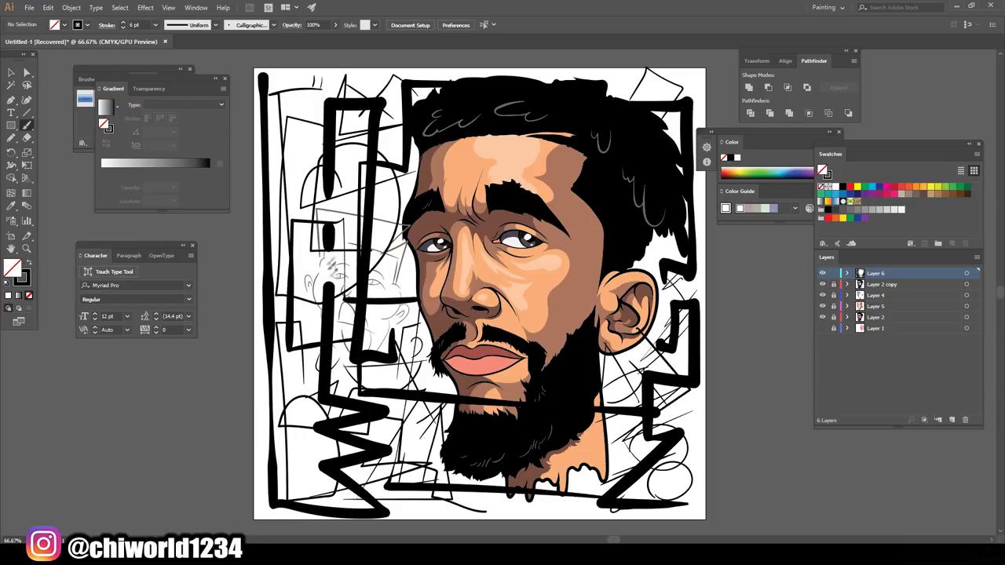
- Add a thick black eye shape upper left, a C-stroke lower left, and loops by the beard and ear
mouse_move(286, 186)
mouse_down()
mouse_move(363, 179)
mouse_move(324, 152)
mouse_move(268, 157)
mouse_move(276, 163)
mouse_up()
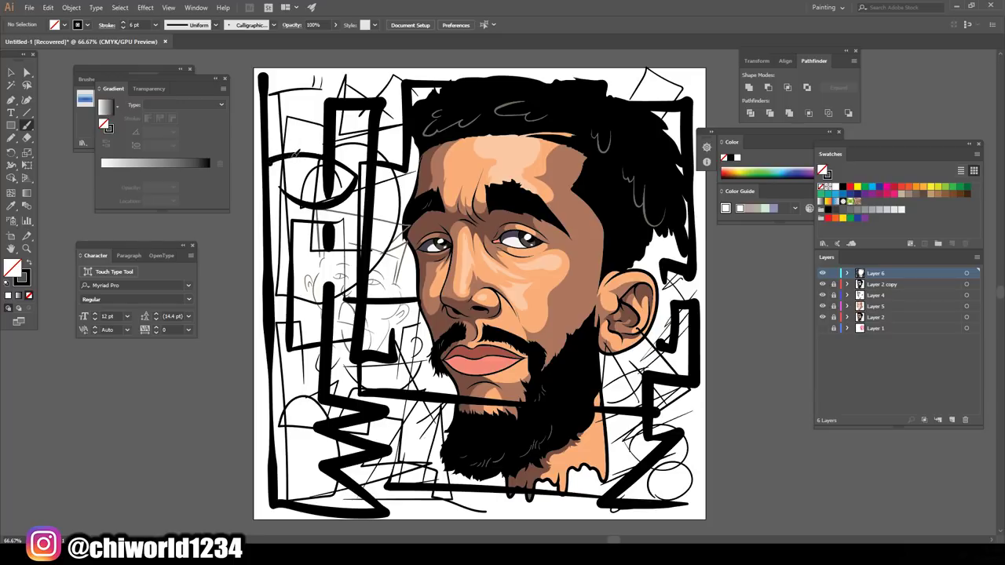
mouse_move(270, 187)
mouse_down()
mouse_move(283, 193)
mouse_move(295, 251)
mouse_move(275, 217)
mouse_up()
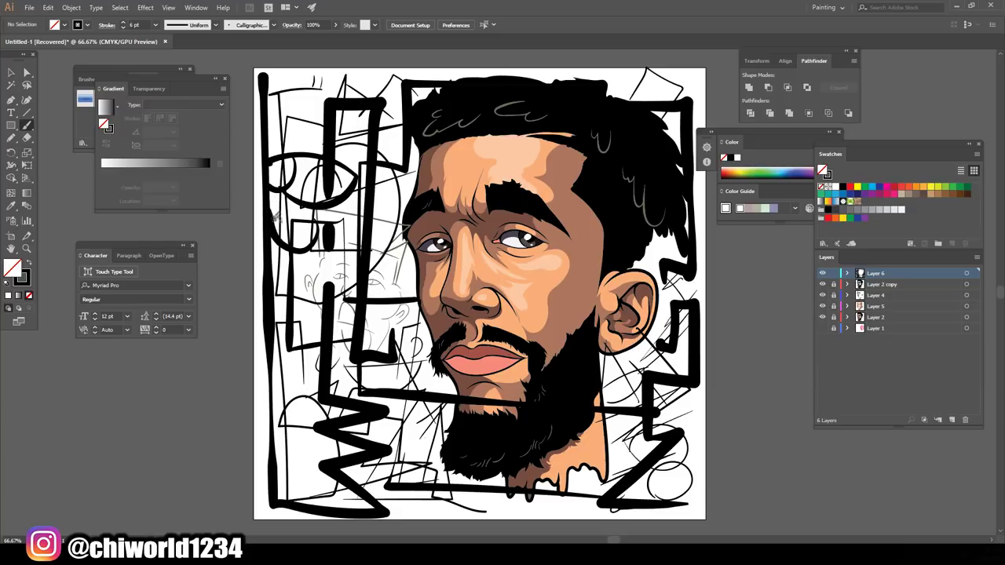
mouse_move(272, 268)
mouse_down()
mouse_move(346, 281)
mouse_move(374, 372)
mouse_move(296, 300)
mouse_move(303, 276)
mouse_up()
mouse_move(439, 486)
mouse_down()
mouse_move(391, 518)
mouse_move(411, 428)
mouse_move(314, 455)
mouse_move(288, 414)
mouse_move(330, 377)
mouse_up()
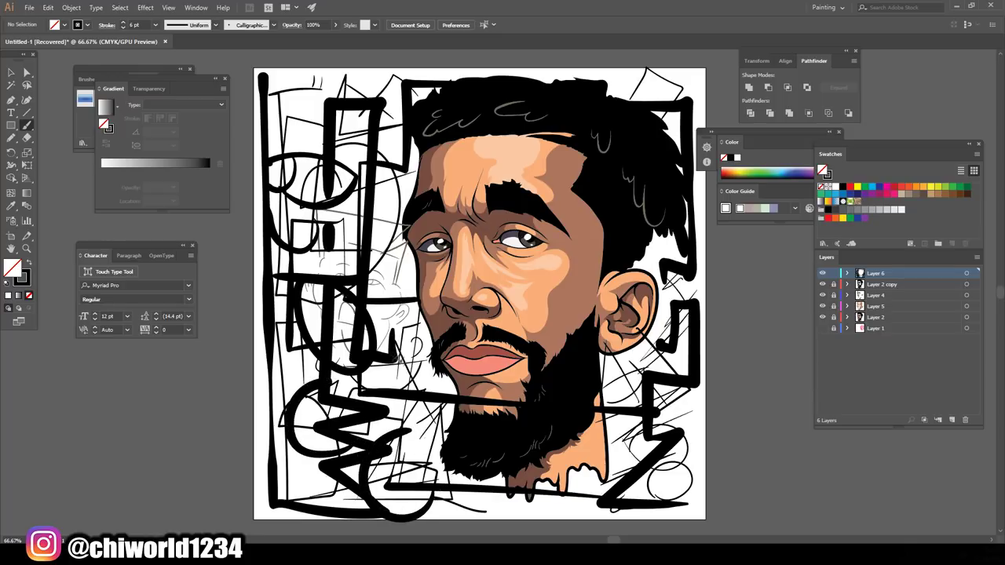
drag(410, 393, 442, 340)
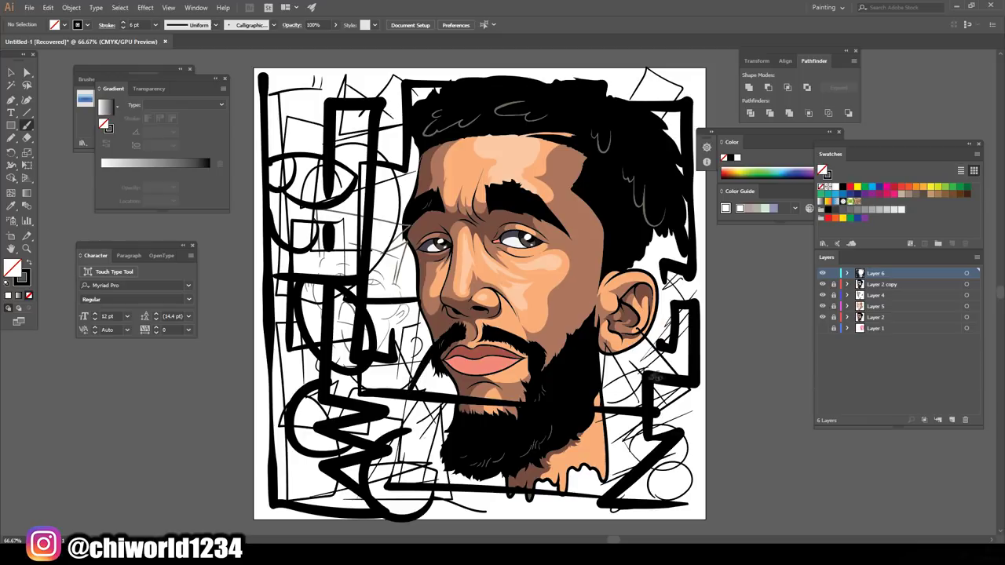
drag(659, 384, 649, 251)
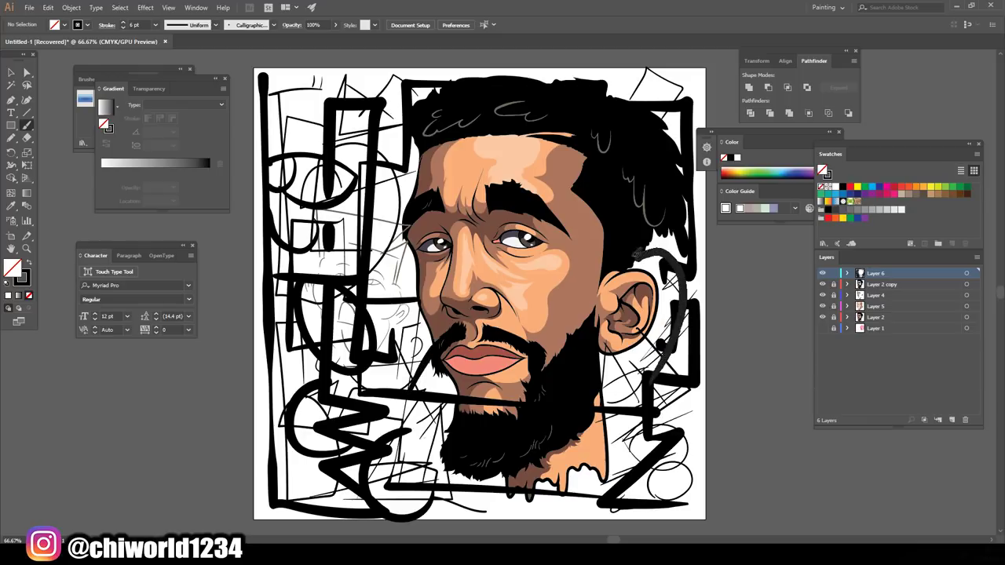
drag(613, 398, 659, 412)
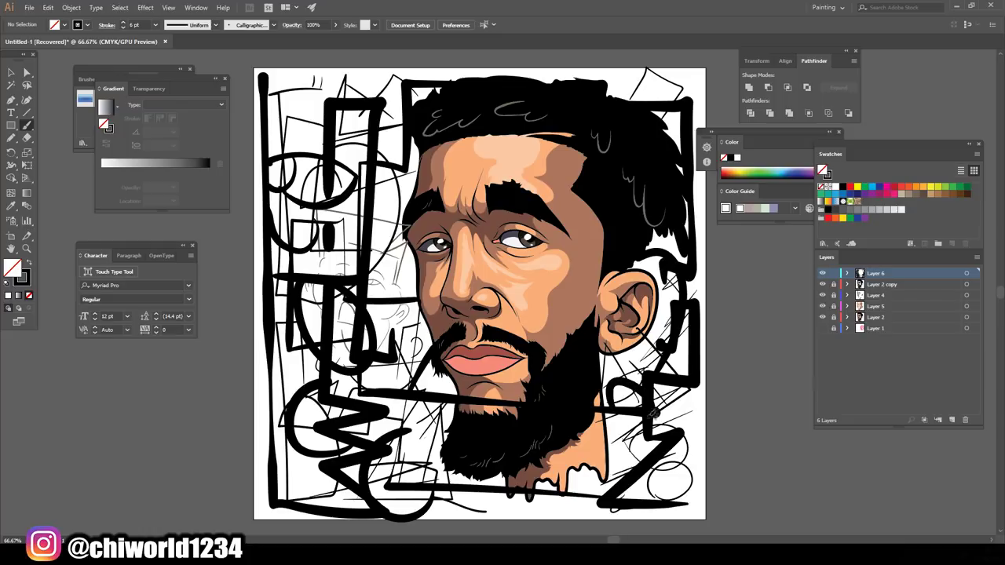
drag(421, 92, 324, 101)
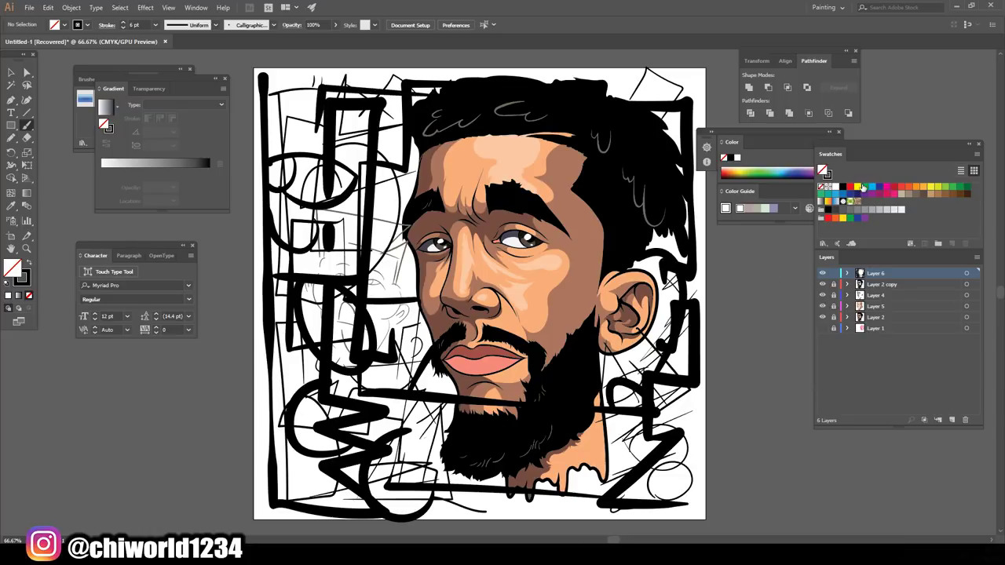
- Add a black zigzag at lower right, then paint orange strokes up the left side
click(926, 188)
mouse_move(598, 496)
mouse_down()
mouse_move(664, 438)
mouse_move(585, 493)
mouse_up()
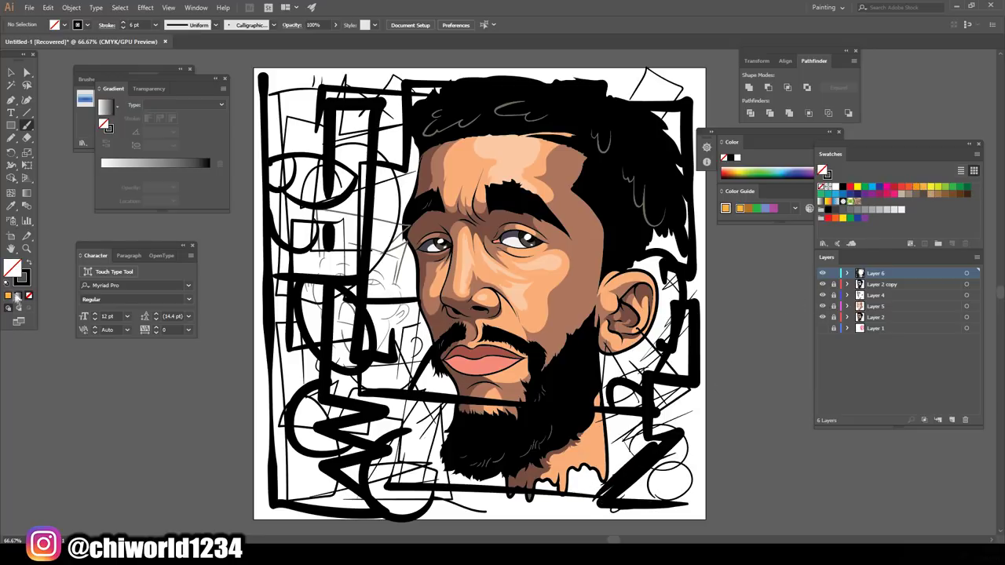
click(8, 296)
click(28, 263)
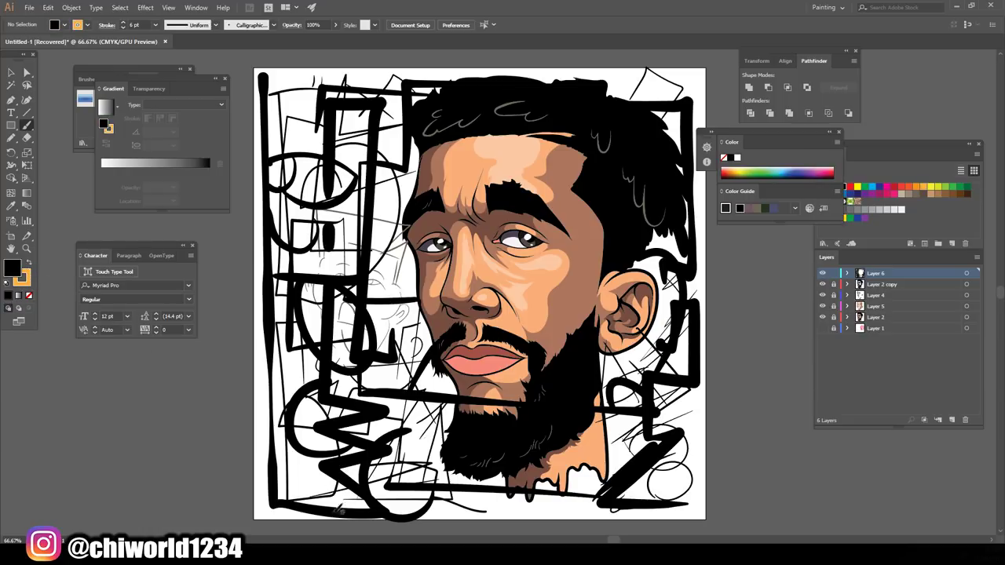
mouse_move(305, 509)
mouse_down()
mouse_move(377, 452)
mouse_move(397, 346)
mouse_move(316, 304)
mouse_move(349, 226)
mouse_move(386, 201)
mouse_up()
mouse_move(299, 502)
mouse_down()
mouse_move(337, 463)
mouse_move(387, 369)
mouse_move(305, 336)
mouse_up()
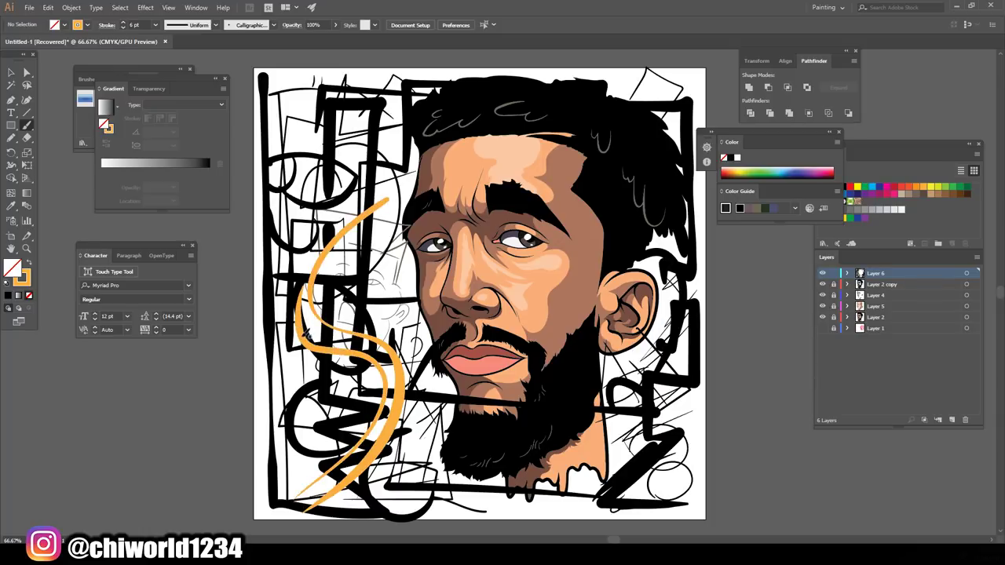
mouse_move(306, 330)
mouse_down()
mouse_move(378, 286)
mouse_move(382, 167)
mouse_move(331, 155)
mouse_move(336, 104)
mouse_move(297, 106)
mouse_move(303, 309)
mouse_move(288, 149)
mouse_move(297, 109)
mouse_up()
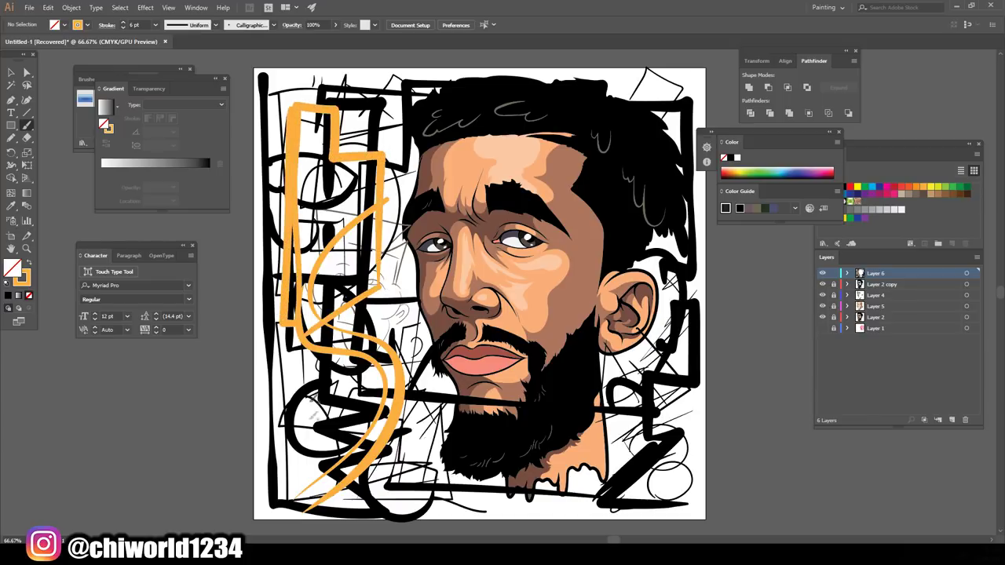
- Add orange lines along the bottom, beside the ear, across the hair, and a lower-left loop
mouse_move(401, 499)
mouse_down()
mouse_move(634, 502)
mouse_move(686, 436)
mouse_move(663, 350)
mouse_move(639, 432)
mouse_move(606, 351)
mouse_move(623, 476)
mouse_up()
mouse_move(666, 329)
mouse_down()
mouse_move(688, 265)
mouse_move(655, 270)
mouse_up()
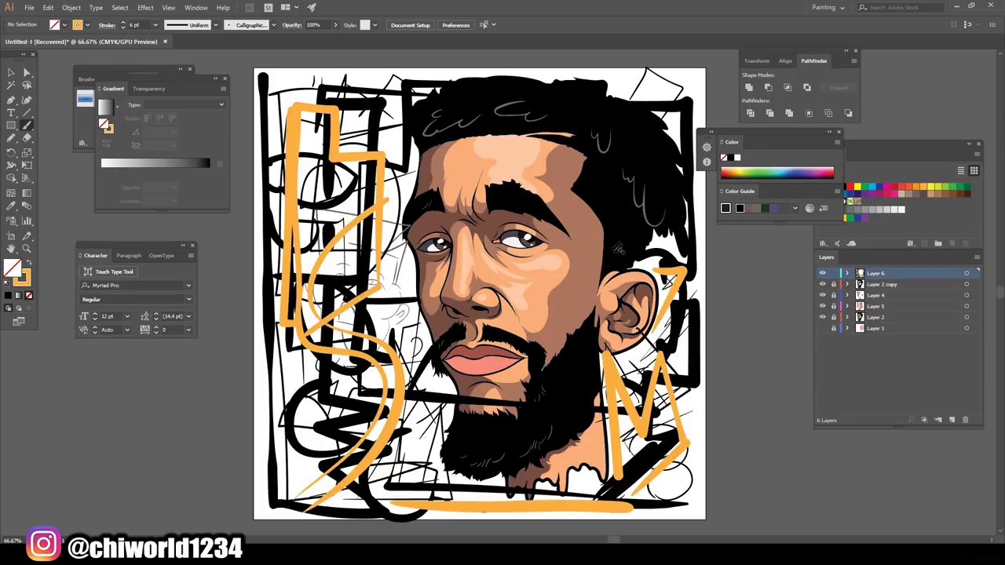
mouse_move(666, 98)
mouse_down()
mouse_move(603, 80)
mouse_move(393, 80)
mouse_move(406, 358)
mouse_up()
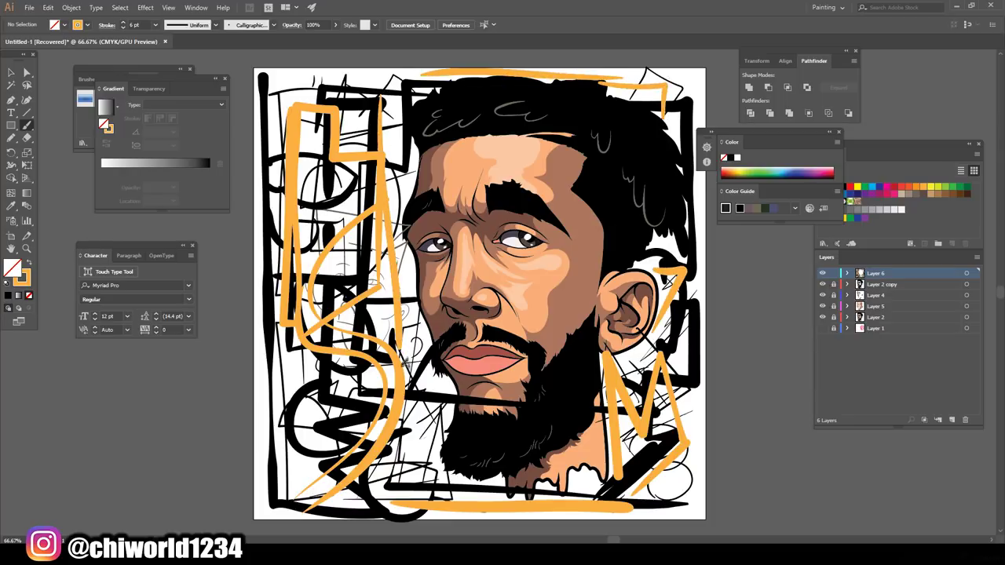
mouse_move(292, 493)
mouse_down()
mouse_move(287, 352)
mouse_move(392, 325)
mouse_move(408, 282)
mouse_move(402, 91)
mouse_move(286, 77)
mouse_move(276, 173)
mouse_up()
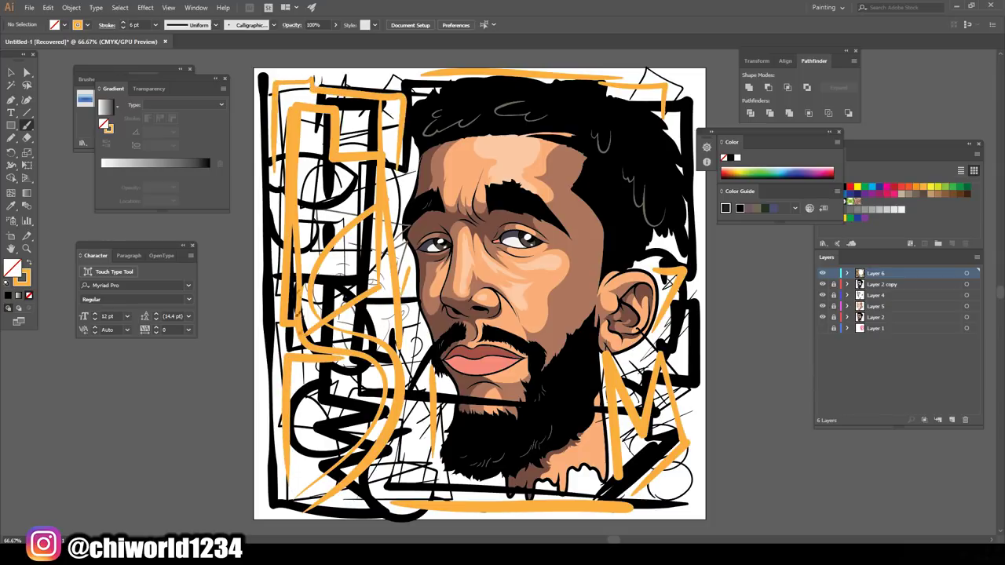
mouse_move(331, 458)
mouse_down()
mouse_move(303, 424)
mouse_move(336, 402)
mouse_up()
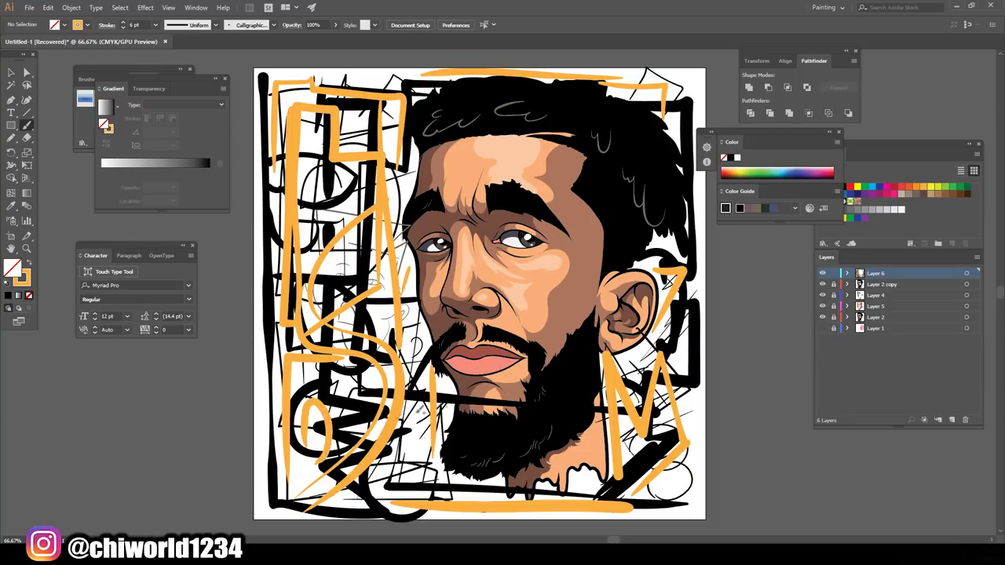
- Add a new layer just above Layer 1 and set orange-red as the stroke with no fill
click(952, 420)
drag(877, 276, 873, 334)
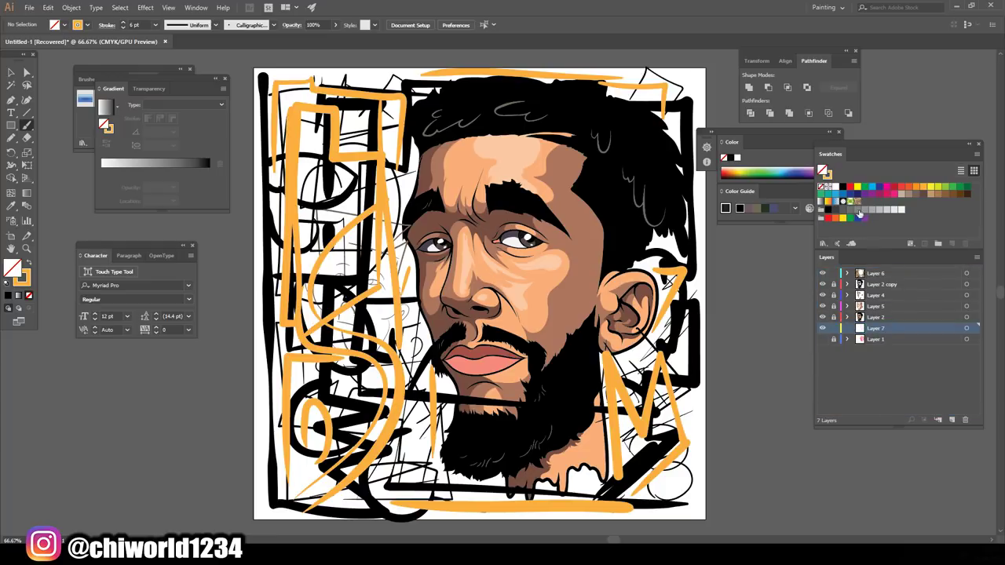
click(908, 188)
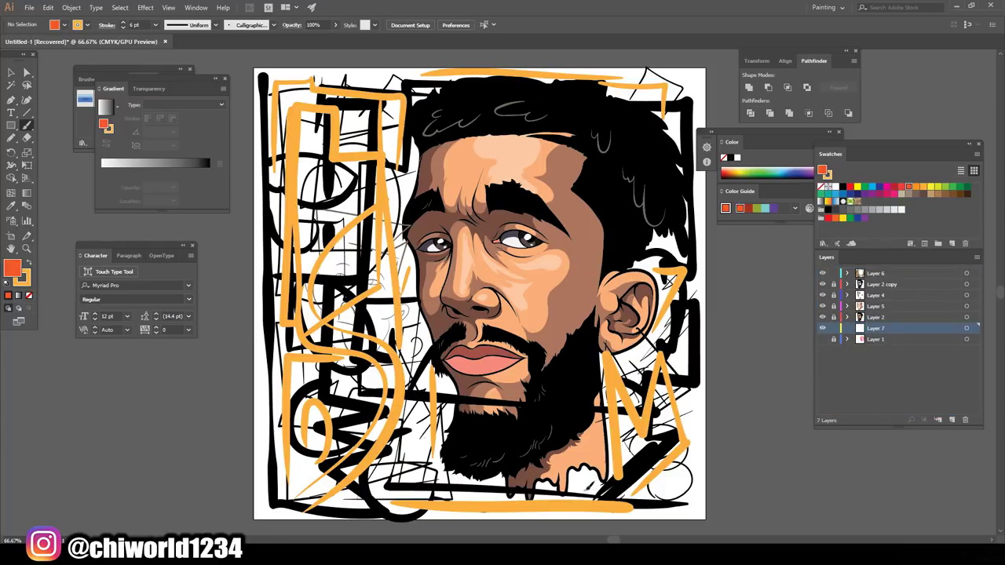
key(slash)
click(9, 295)
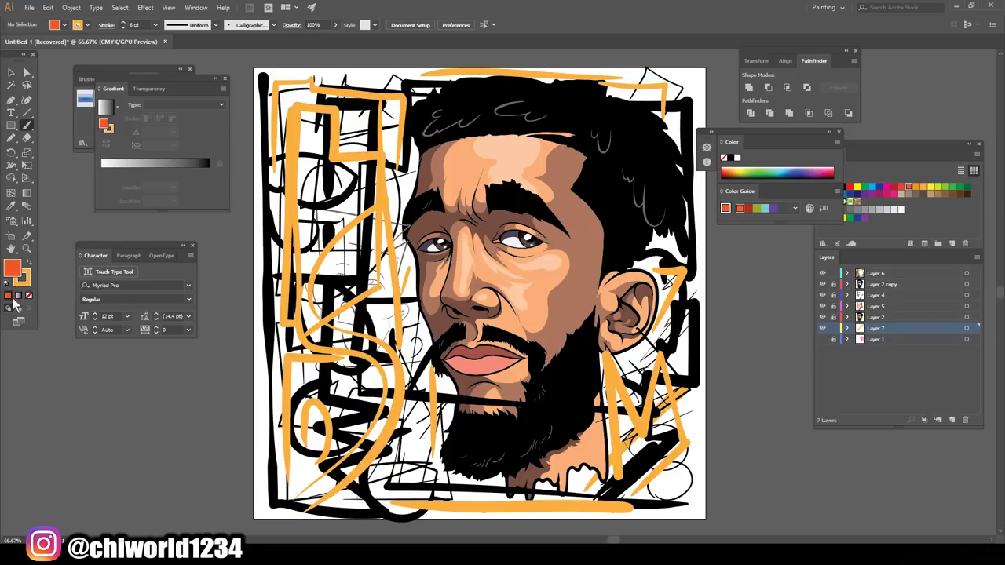
key(slash)
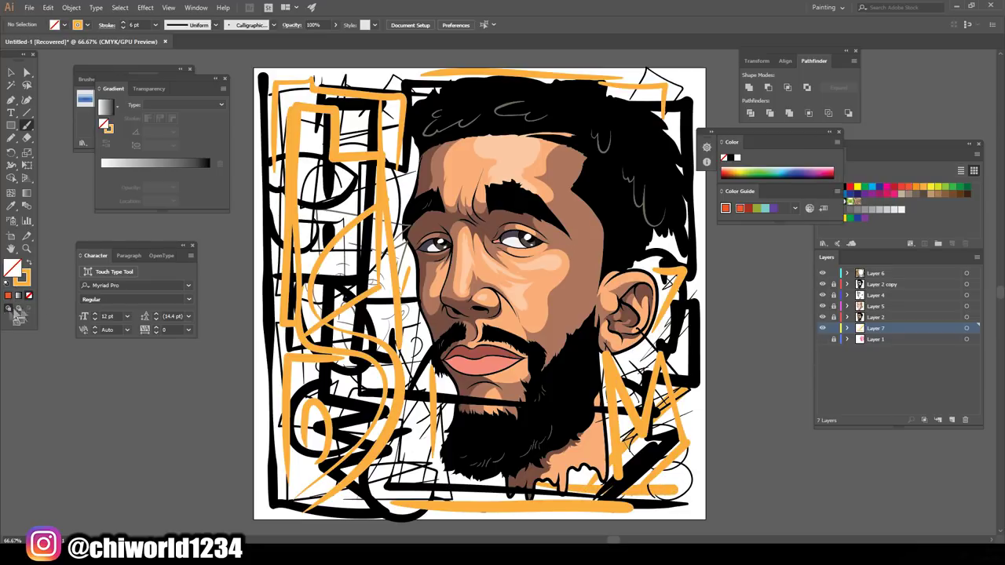
click(9, 295)
click(29, 266)
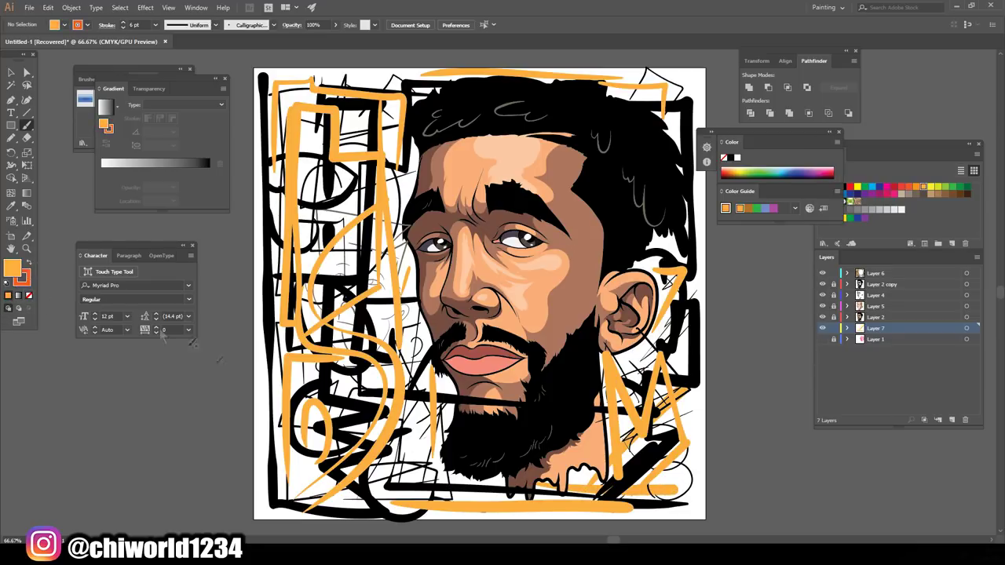
- Paint heavy orange-red strokes around the portrait, raising the brush to 9 pt
mouse_move(342, 490)
mouse_down()
mouse_move(456, 439)
mouse_move(354, 369)
mouse_move(330, 401)
mouse_move(424, 408)
mouse_move(306, 330)
mouse_move(416, 252)
mouse_move(380, 278)
mouse_move(283, 236)
mouse_move(376, 129)
mouse_move(369, 189)
mouse_move(277, 129)
mouse_move(361, 106)
mouse_move(326, 79)
mouse_move(281, 90)
mouse_up()
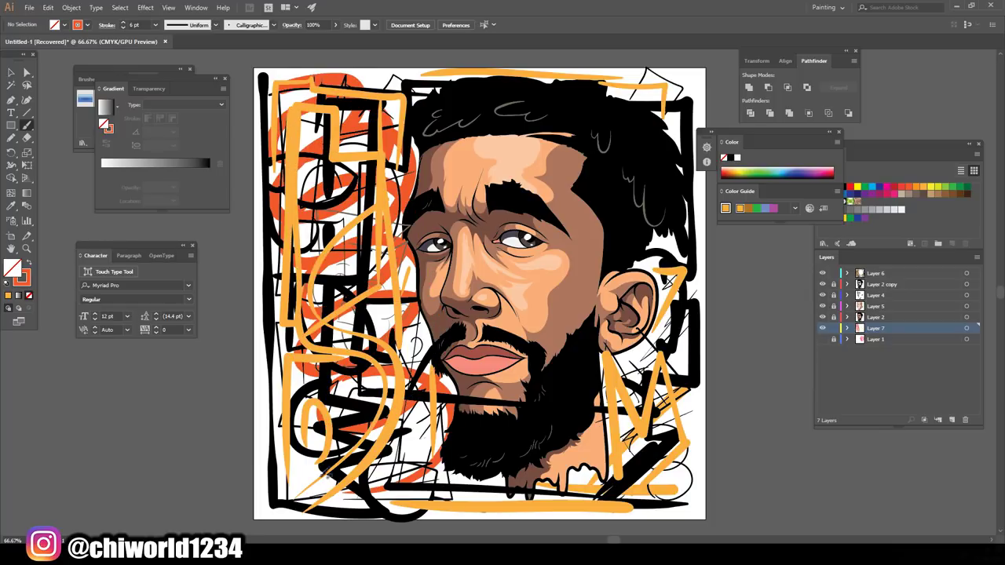
mouse_move(292, 489)
mouse_down()
mouse_move(433, 476)
mouse_move(663, 494)
mouse_move(680, 256)
mouse_up()
click(155, 25)
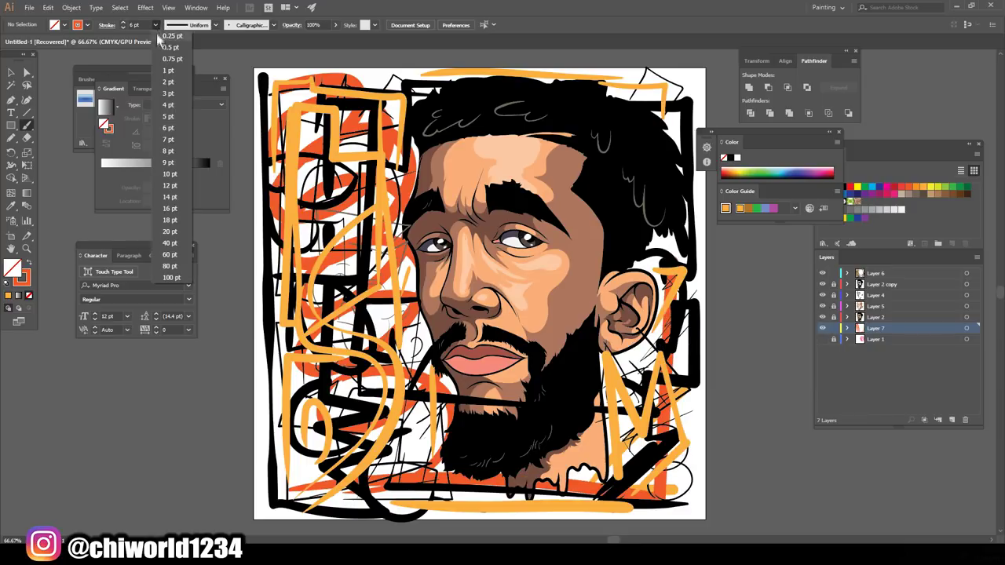
click(169, 163)
mouse_move(626, 471)
mouse_down()
mouse_move(609, 440)
mouse_move(621, 197)
mouse_move(667, 161)
mouse_up()
mouse_move(695, 94)
mouse_down()
mouse_move(496, 79)
mouse_move(345, 82)
mouse_move(333, 171)
mouse_move(346, 345)
mouse_up()
mouse_move(350, 451)
mouse_down()
mouse_move(306, 463)
mouse_move(440, 440)
mouse_up()
drag(440, 439, 459, 315)
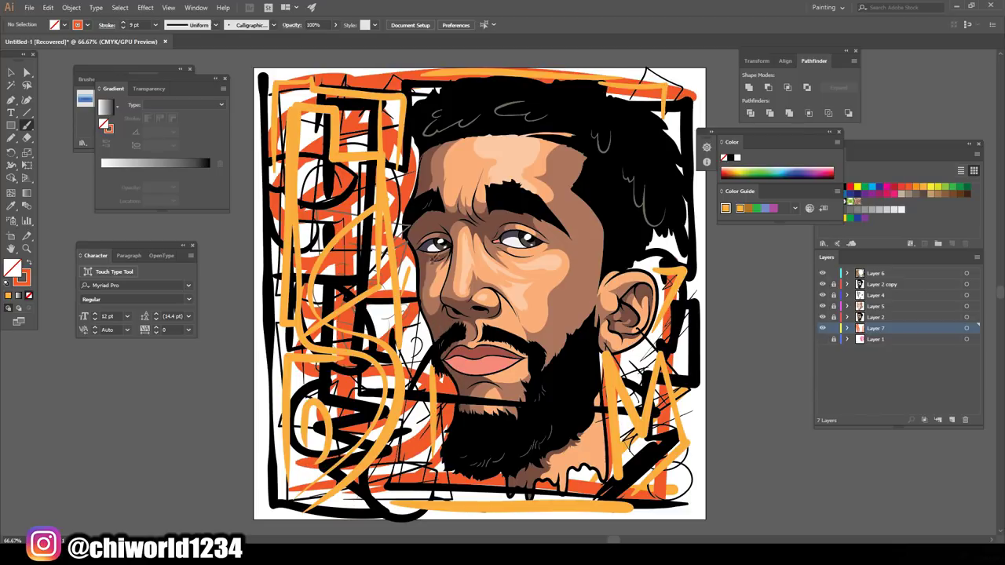
drag(433, 257, 377, 393)
mouse_move(300, 478)
mouse_down()
mouse_move(675, 486)
mouse_move(640, 149)
mouse_up()
- Add one more stroke up the right edge and make dark blue the stroke colour
click(880, 188)
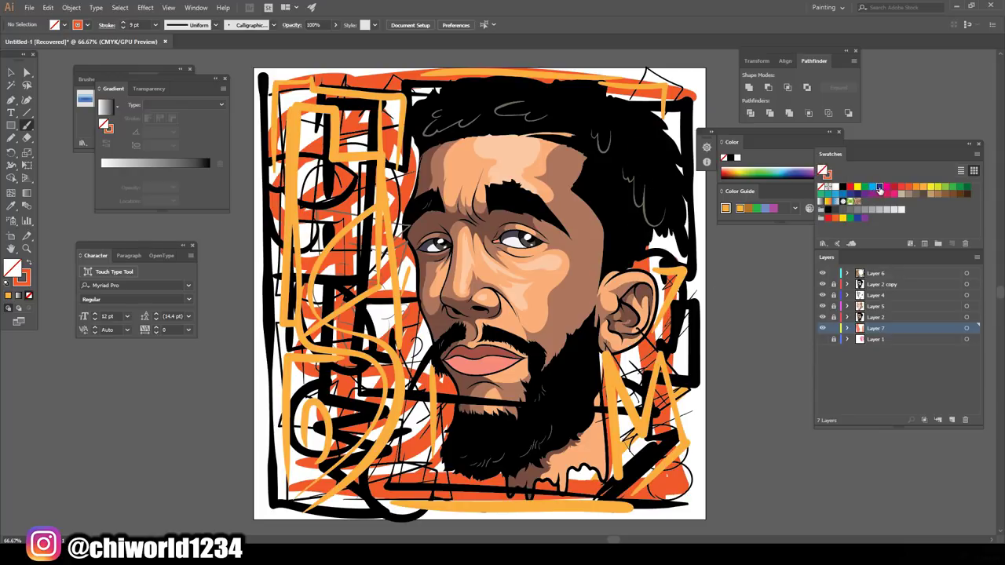
drag(687, 471, 691, 130)
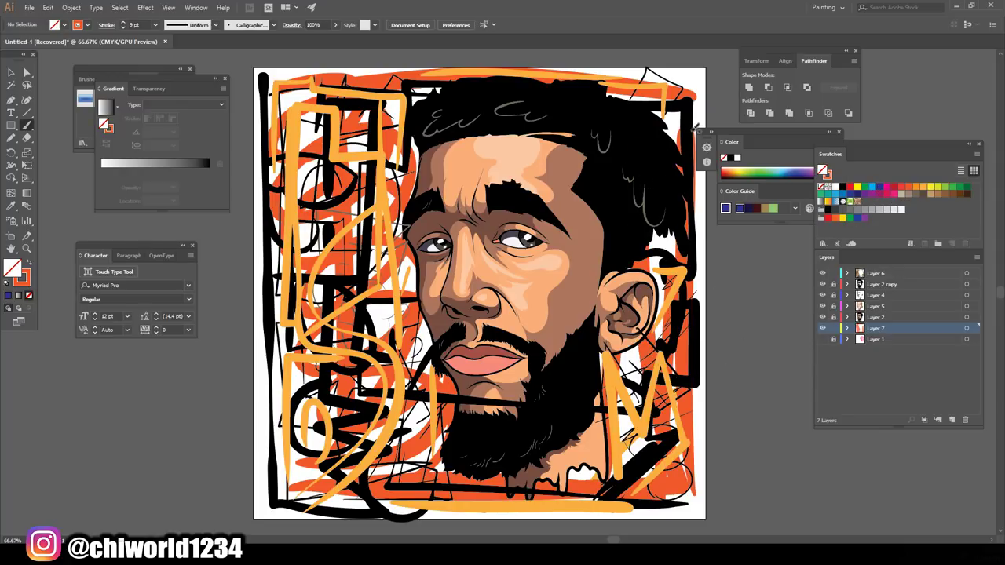
key(shift+x)
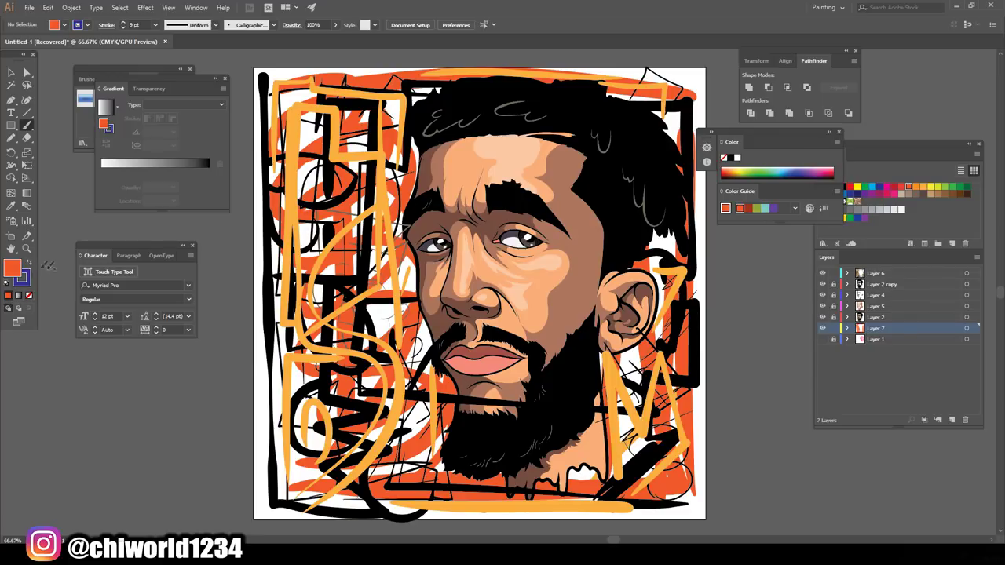
- Paint dark blue diagonal strokes behind the face, beard, ear, left edge and top-right corner
drag(365, 481, 486, 312)
drag(497, 169, 375, 340)
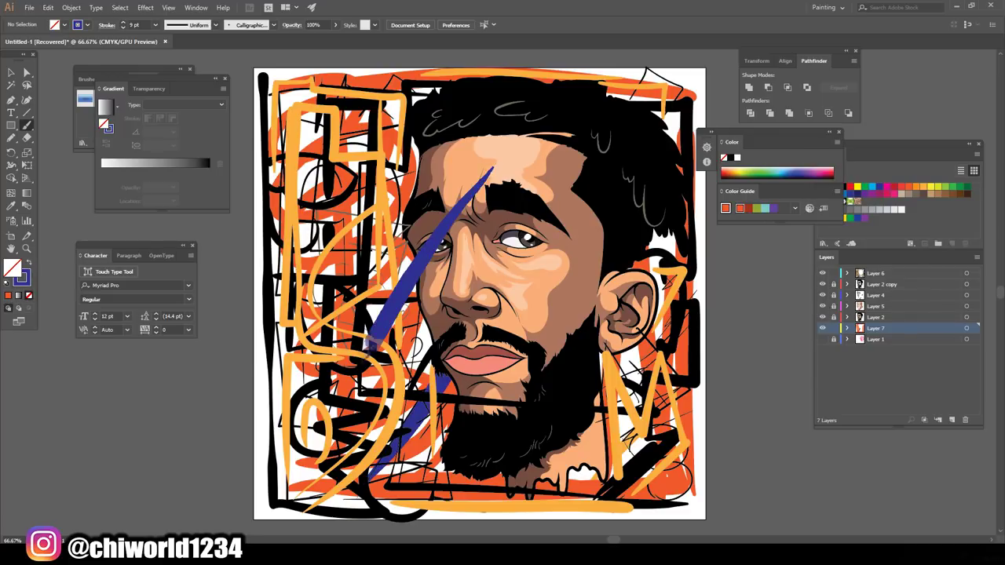
mouse_move(288, 476)
mouse_down()
mouse_move(326, 338)
mouse_move(436, 75)
mouse_move(274, 345)
mouse_up()
drag(550, 481, 668, 318)
drag(703, 178, 567, 351)
drag(697, 72, 528, 118)
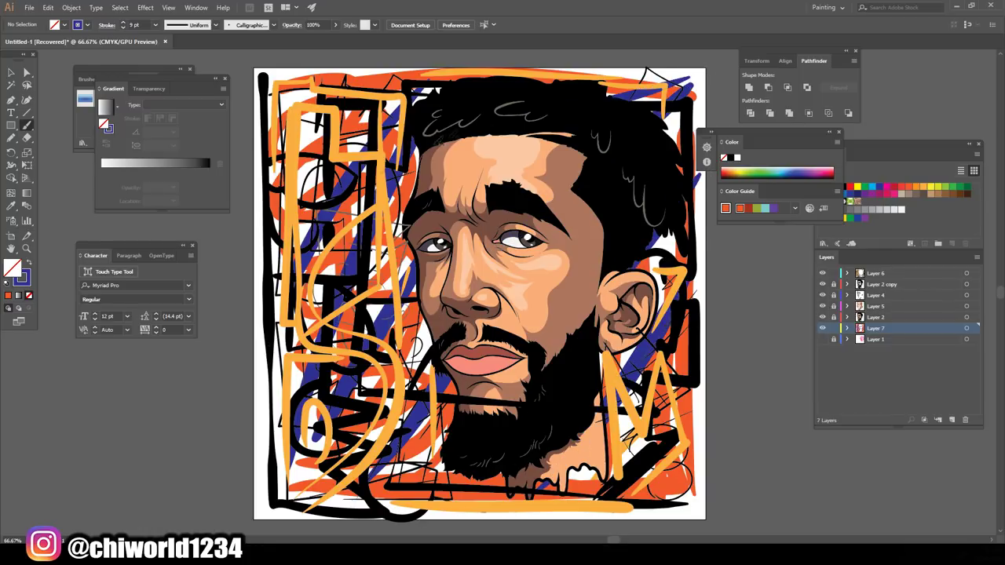
drag(288, 459, 302, 164)
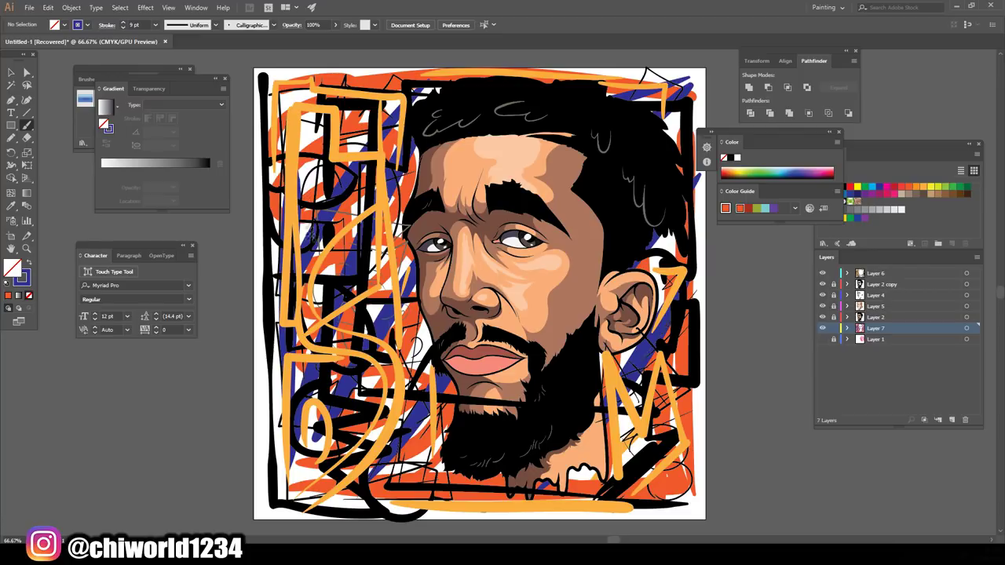
drag(306, 326, 299, 157)
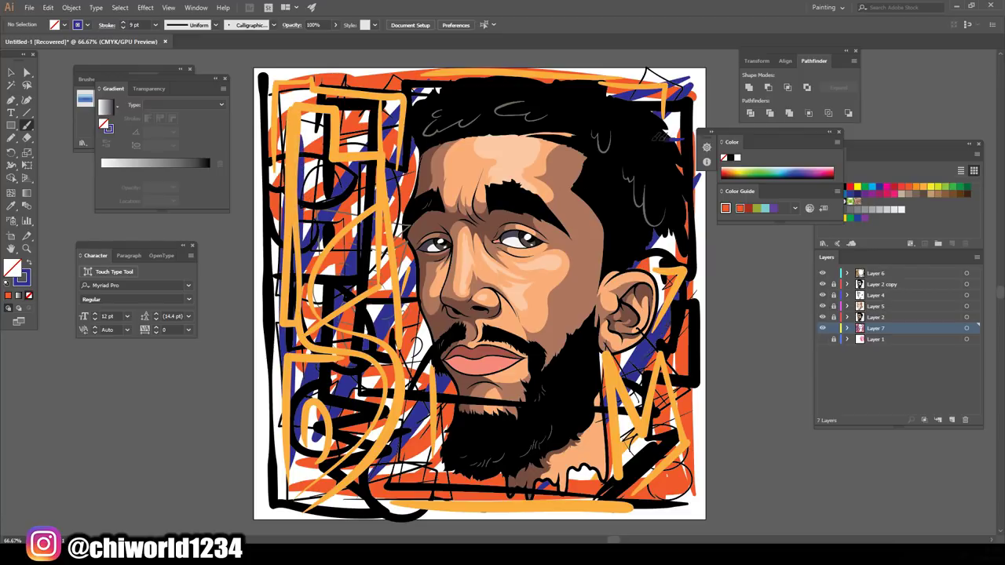
drag(424, 377, 407, 157)
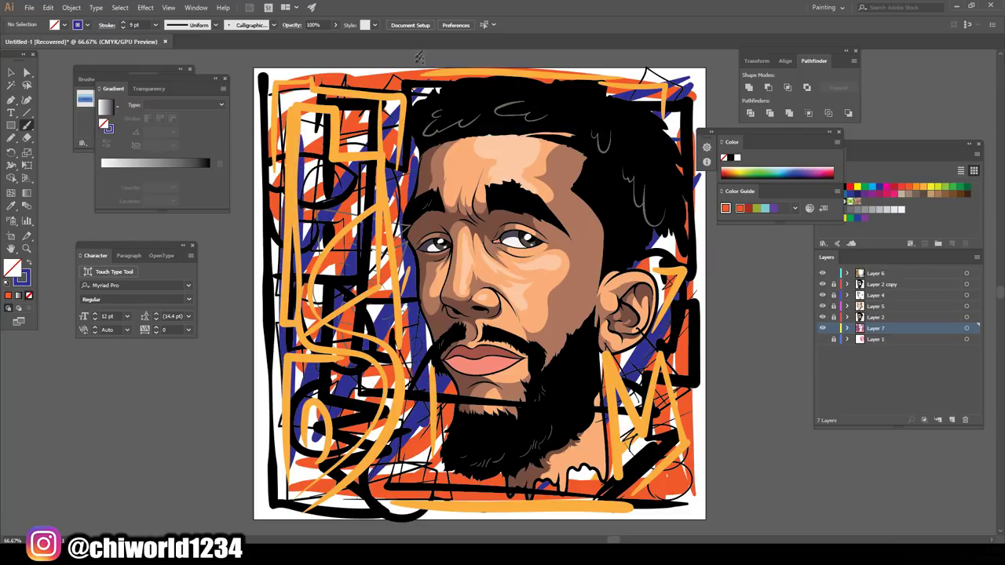
- After trying red and cyan, set green as the stroke colour with no fill
click(894, 188)
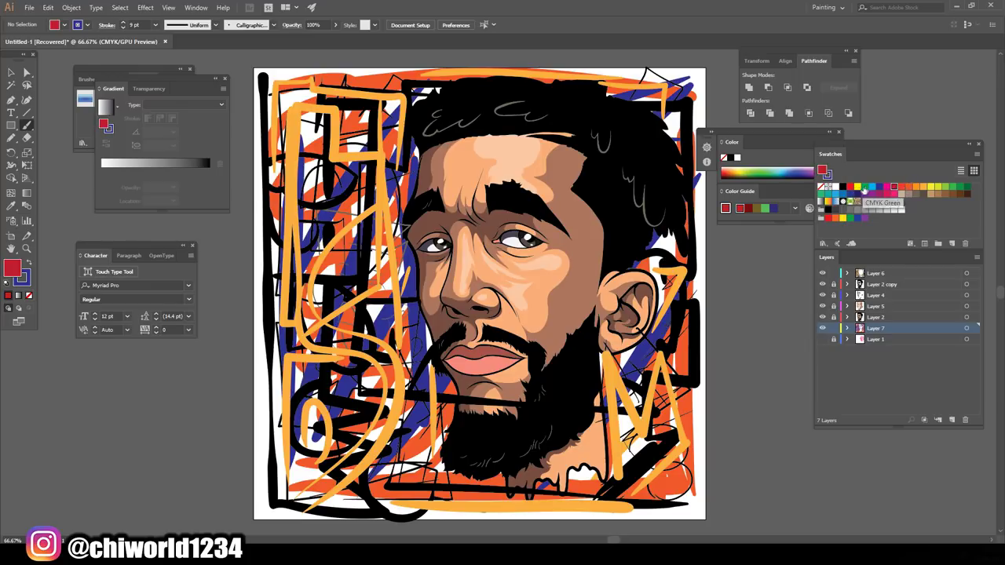
click(870, 187)
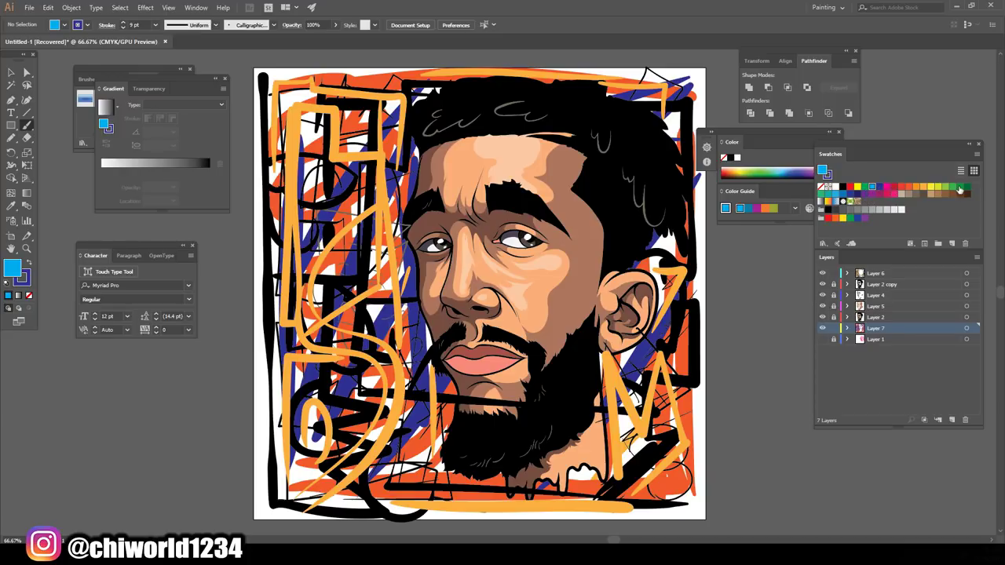
click(959, 188)
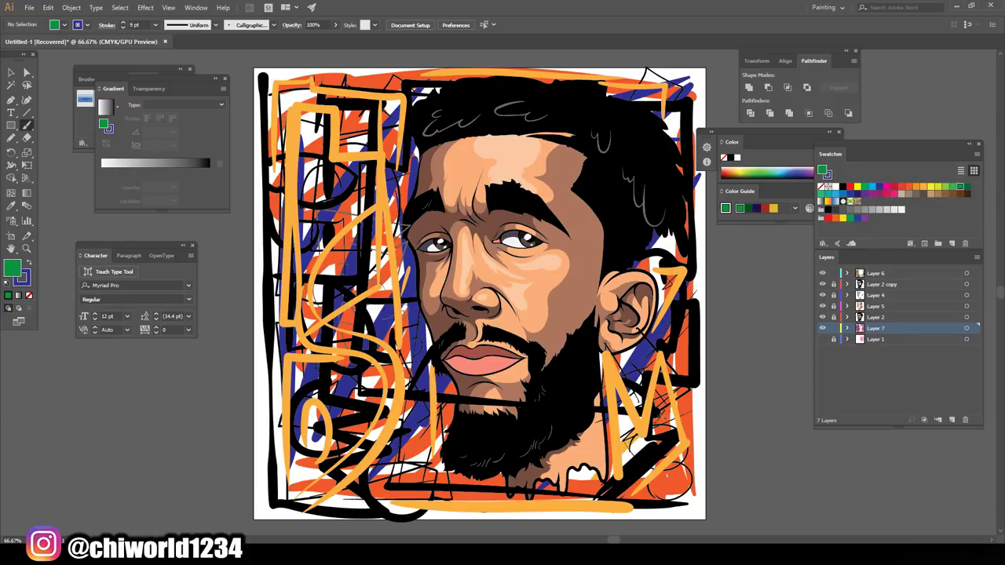
key(slash)
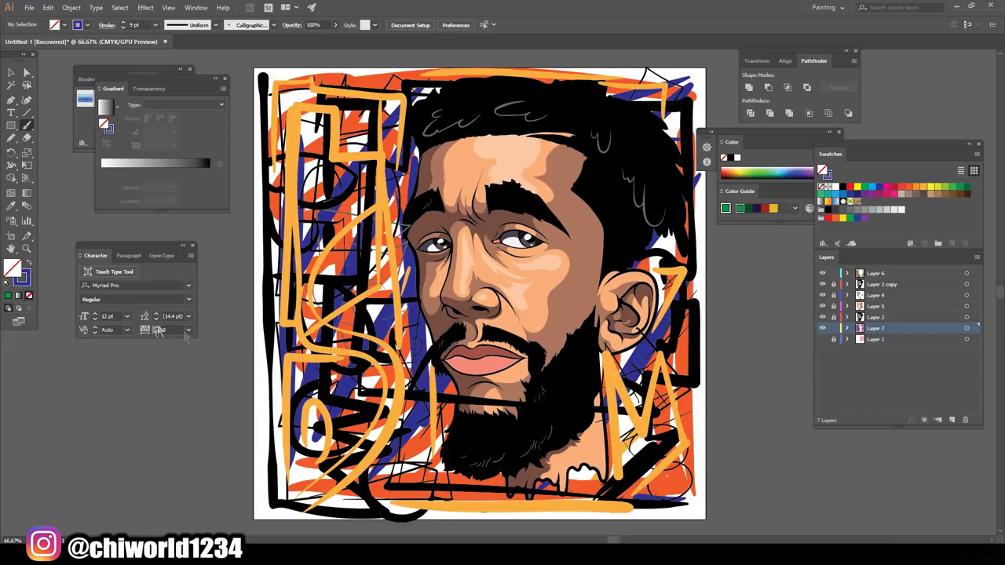
click(6, 296)
click(28, 266)
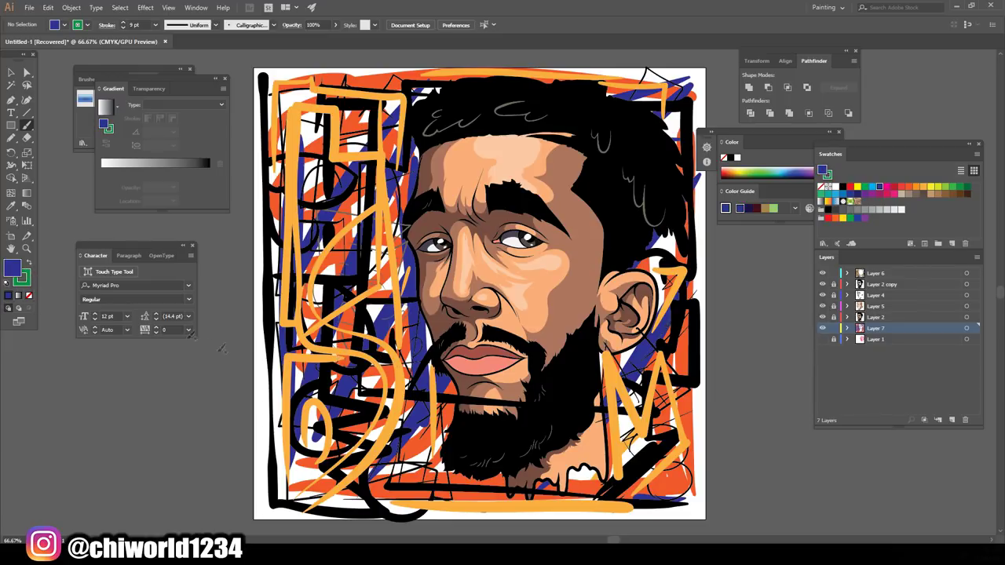
- Paint green strokes at lower right, around the ear, down the left edge and top-right, undoing two
drag(682, 509, 664, 503)
key(slash)
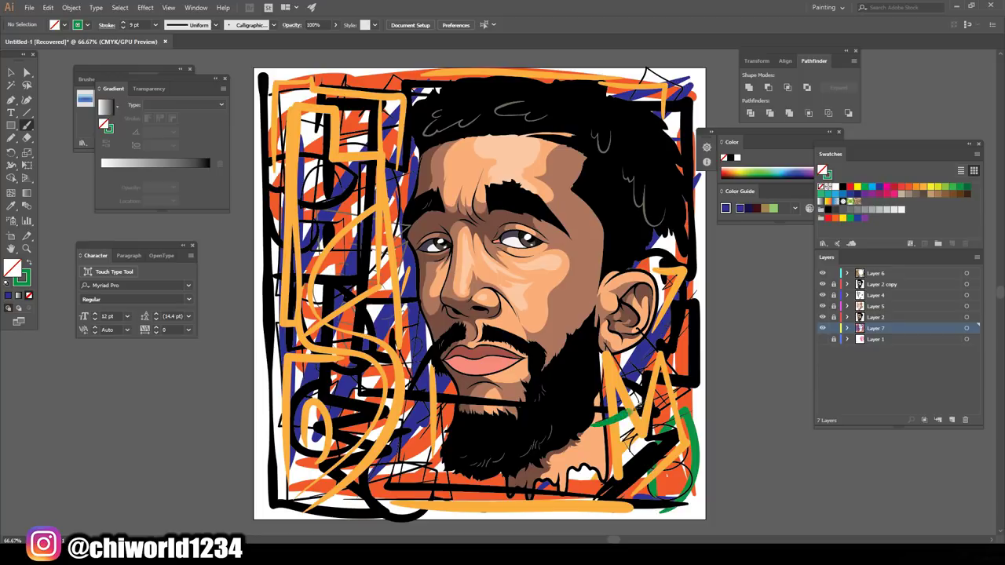
drag(608, 428, 597, 347)
drag(330, 475, 436, 420)
drag(310, 357, 396, 310)
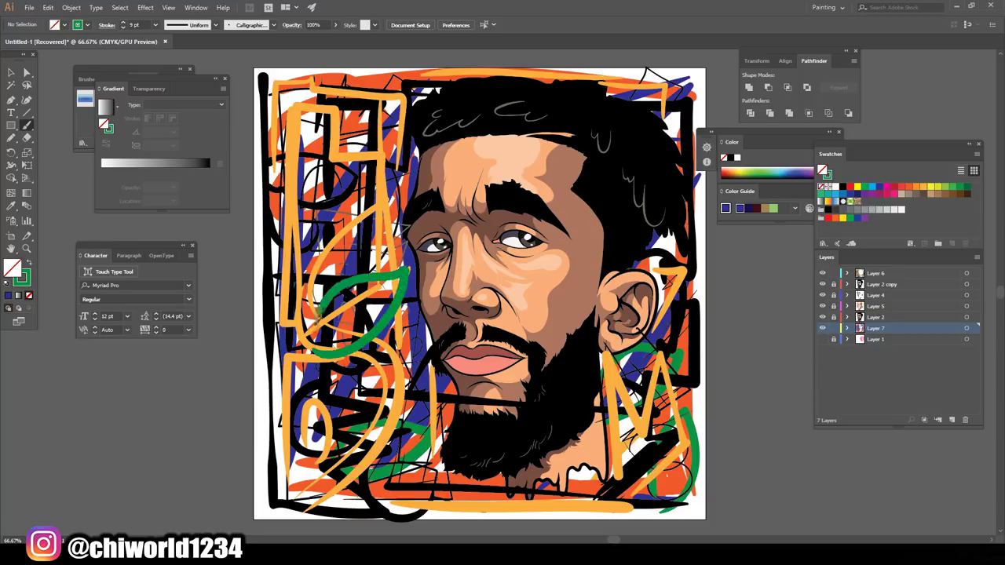
key(ctrl+z)
mouse_move(310, 228)
mouse_down()
mouse_move(318, 169)
mouse_move(287, 222)
mouse_up()
key(ctrl+z)
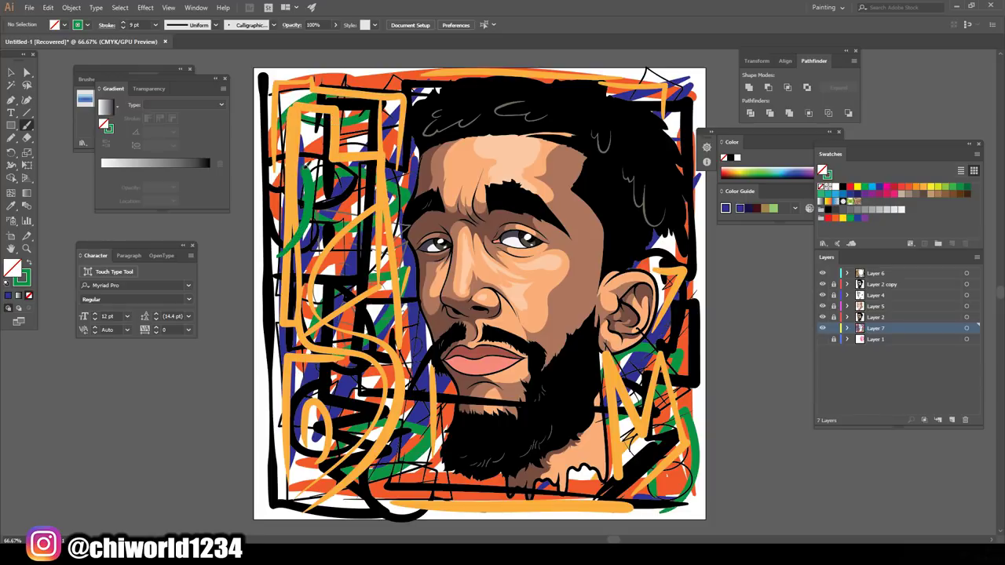
drag(288, 174, 297, 464)
mouse_move(297, 389)
mouse_down()
mouse_move(271, 518)
mouse_move(271, 314)
mouse_up()
drag(680, 132, 704, 72)
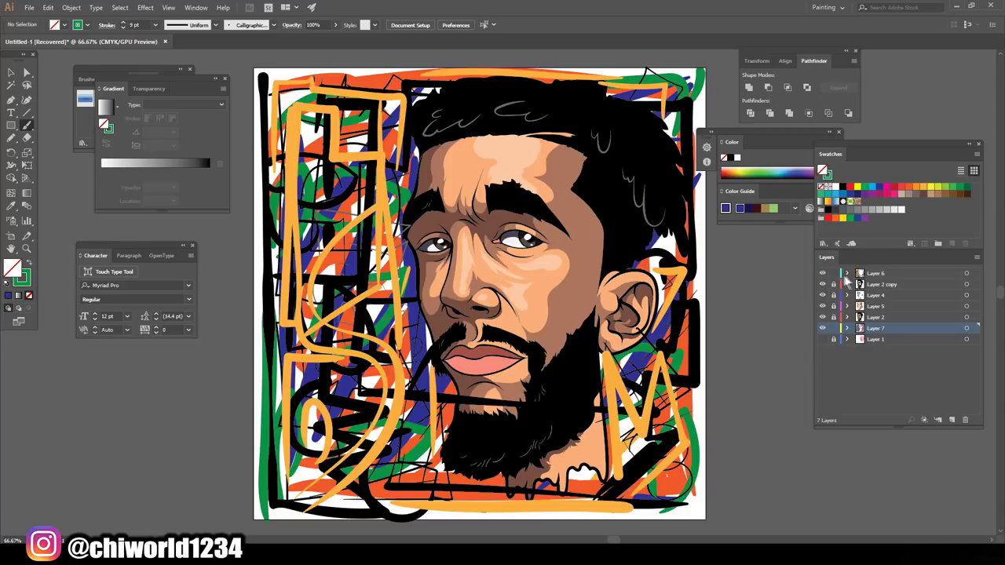
- Create Layer 8 at the top of the layer stack and pick red as fill
click(951, 420)
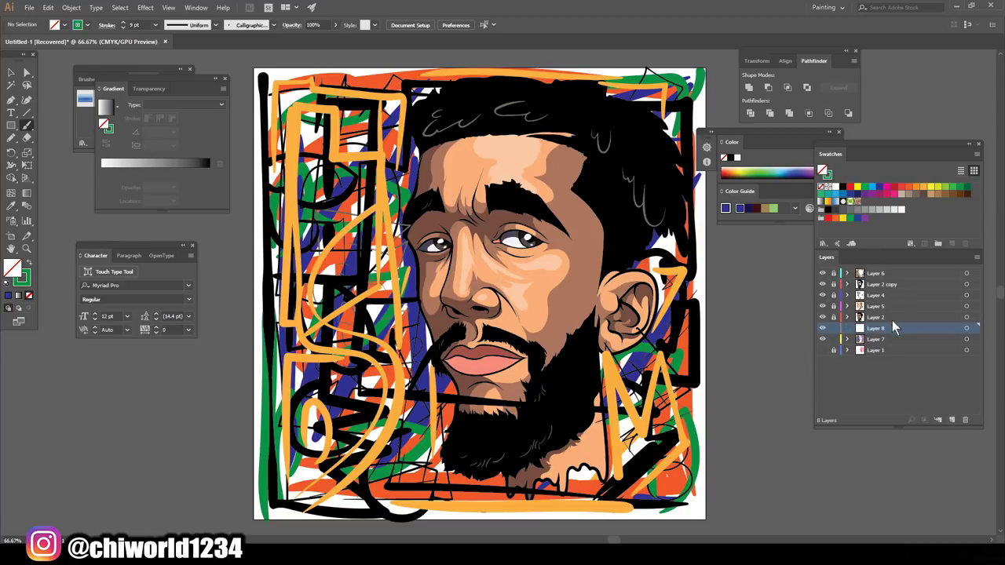
mouse_move(893, 328)
mouse_down()
mouse_move(895, 263)
mouse_move(895, 273)
mouse_up()
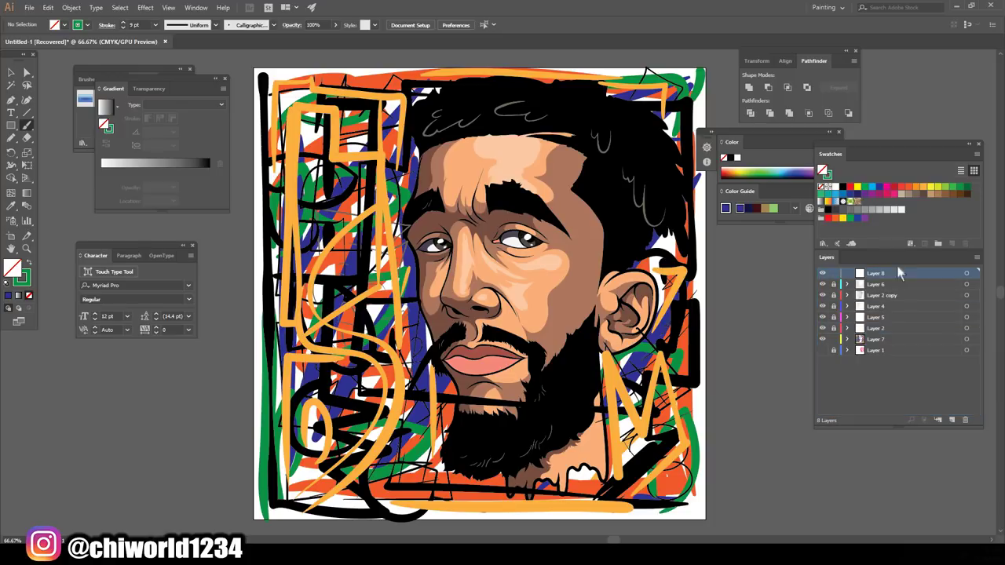
click(901, 187)
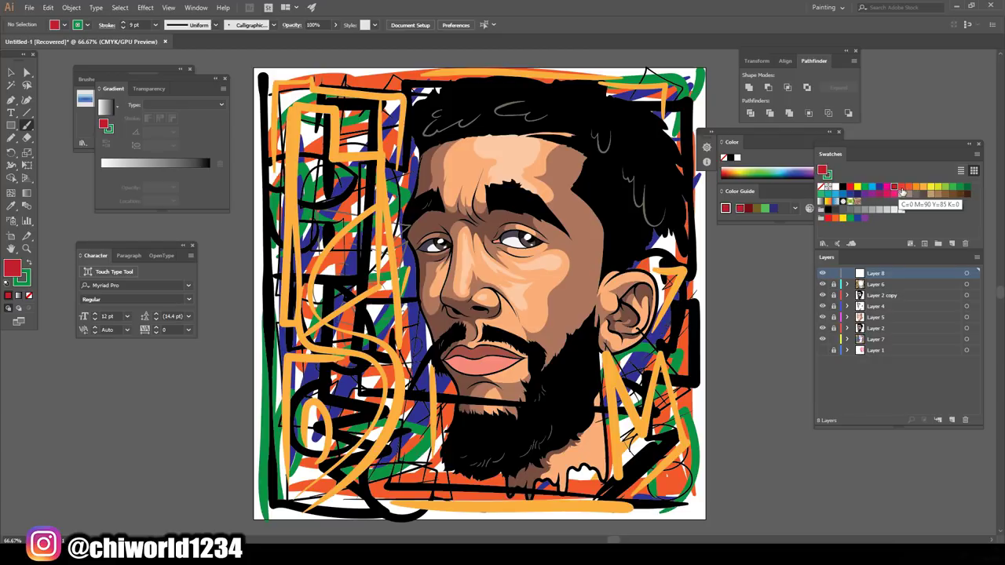
- Paint green strokes under the beard, a loop across the mouth, and a diagonal across the face
mouse_move(628, 456)
mouse_down()
mouse_move(640, 416)
mouse_move(577, 415)
mouse_move(456, 444)
mouse_move(431, 481)
mouse_up()
key(slash)
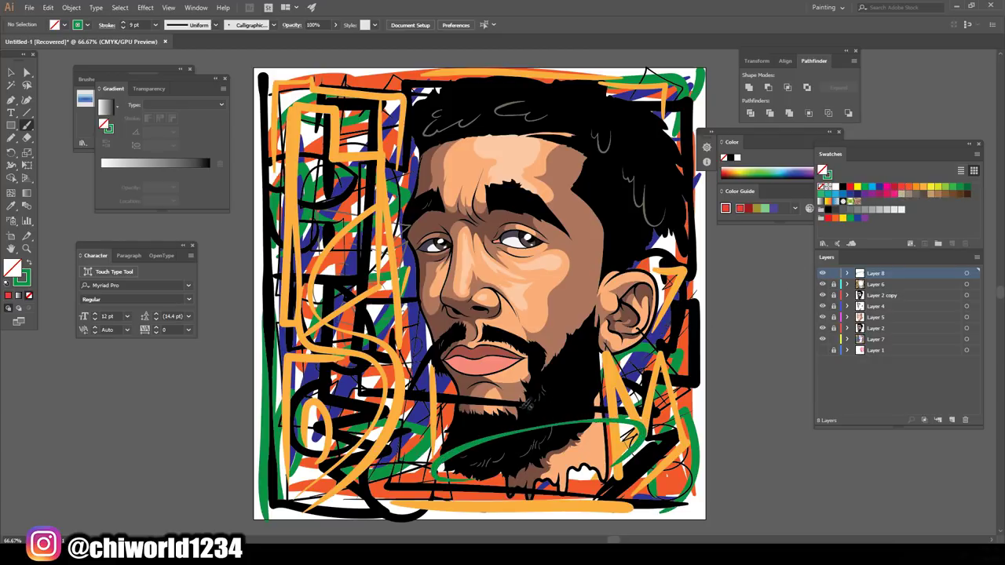
mouse_move(636, 396)
mouse_down()
mouse_move(644, 354)
mouse_move(502, 346)
mouse_move(405, 409)
mouse_move(428, 424)
mouse_up()
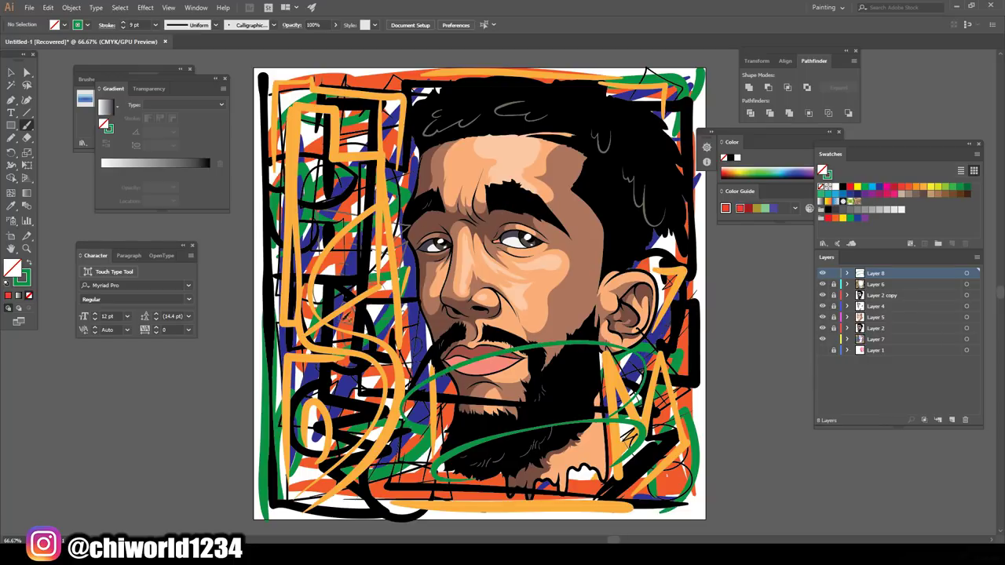
mouse_move(357, 316)
mouse_down()
mouse_move(675, 206)
mouse_move(666, 149)
mouse_move(632, 110)
mouse_move(567, 242)
mouse_move(534, 72)
mouse_move(345, 102)
mouse_move(354, 236)
mouse_move(393, 474)
mouse_up()
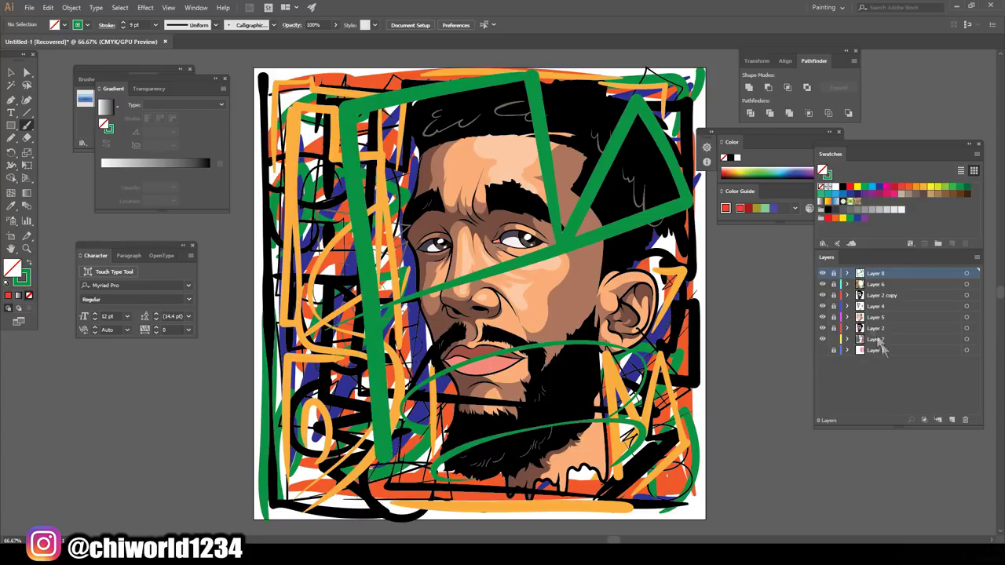
click(950, 420)
- Move Layer 9 below Layer 6 and set fill to a dark red-brown sampled from the skin
drag(868, 275, 874, 310)
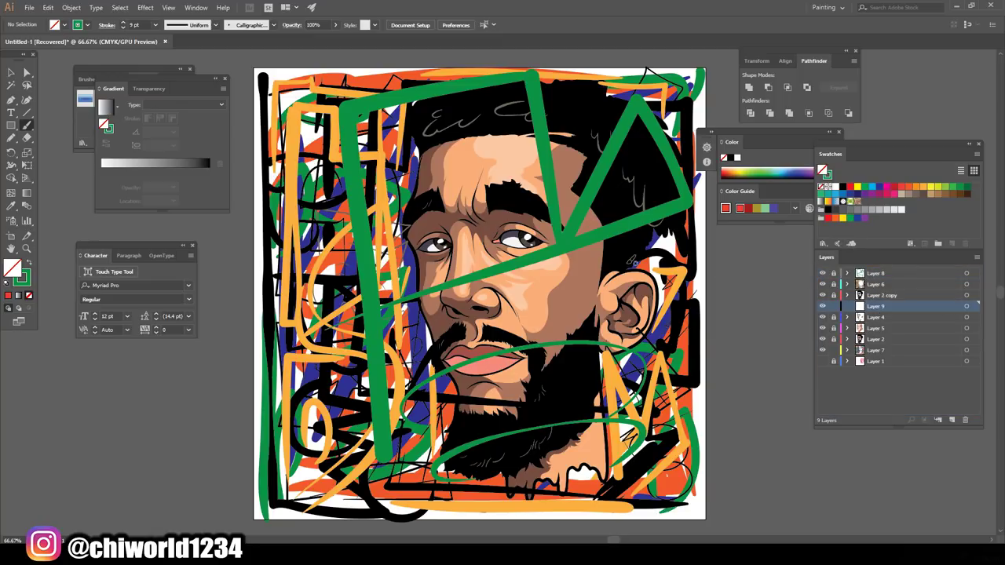
click(12, 207)
click(574, 279)
double_click(12, 271)
drag(696, 361, 710, 434)
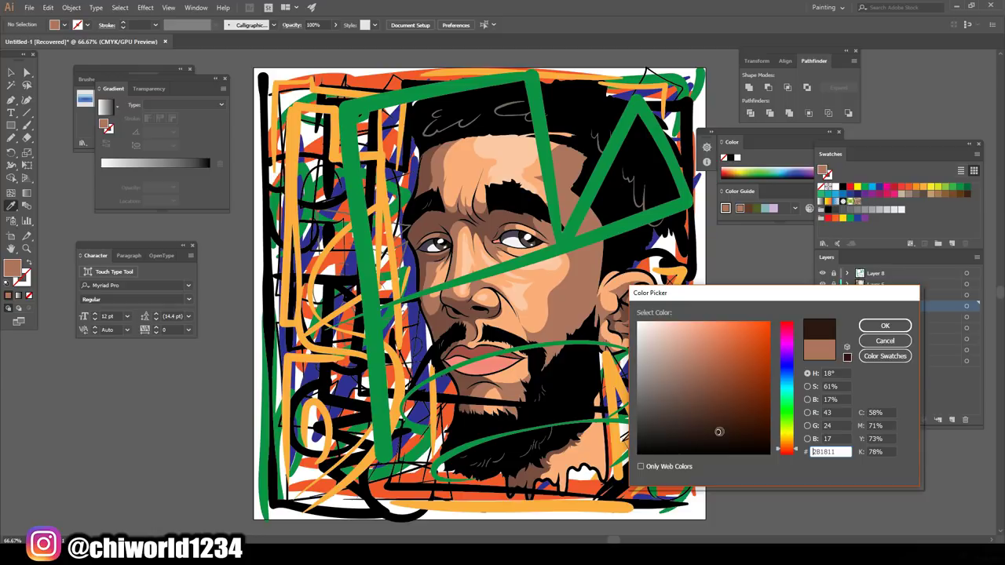
drag(788, 458, 788, 465)
click(885, 325)
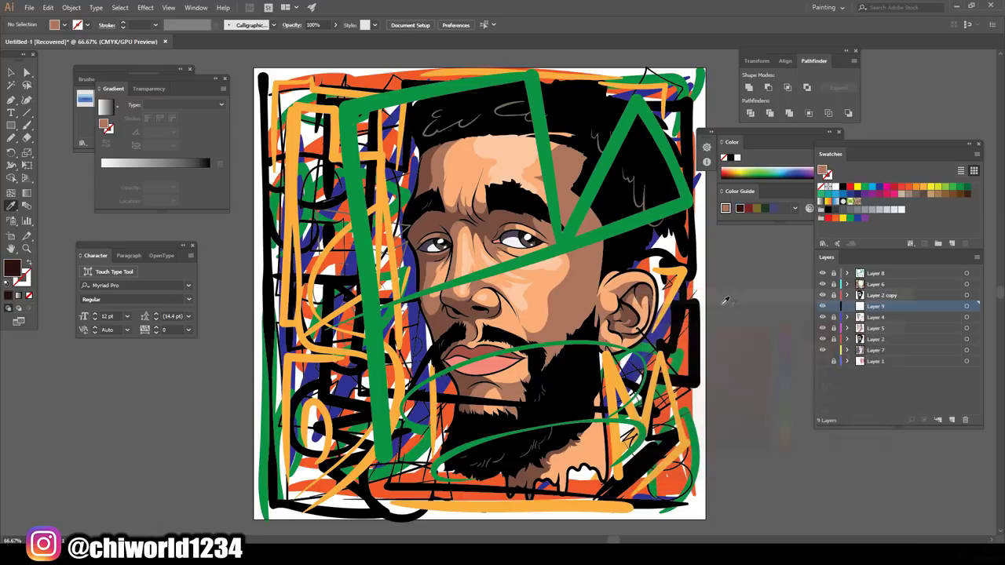
- Return to the Paintbrush with dark red-brown as the stroke, undoing a stray line
click(27, 124)
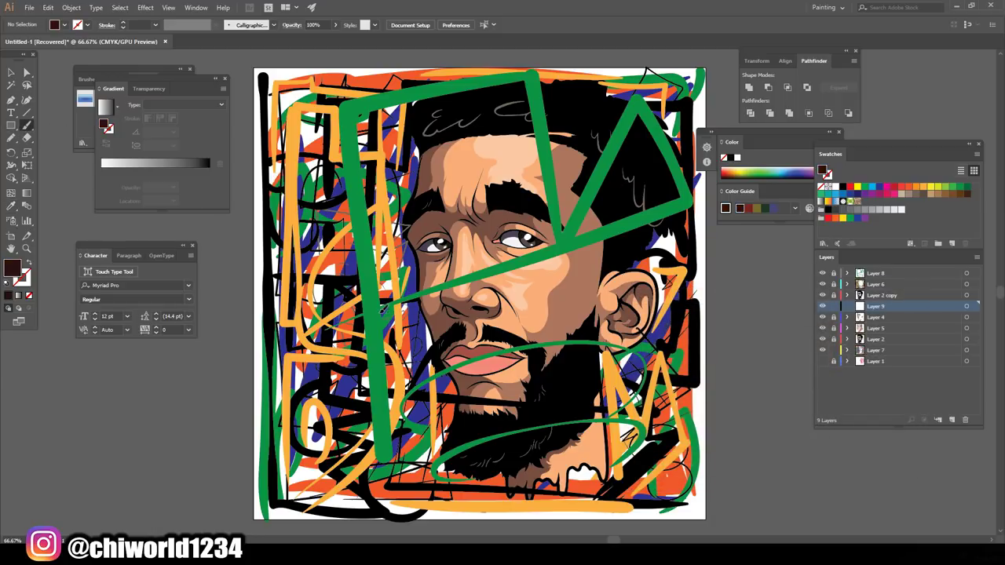
drag(445, 298, 547, 275)
key(shift+x)
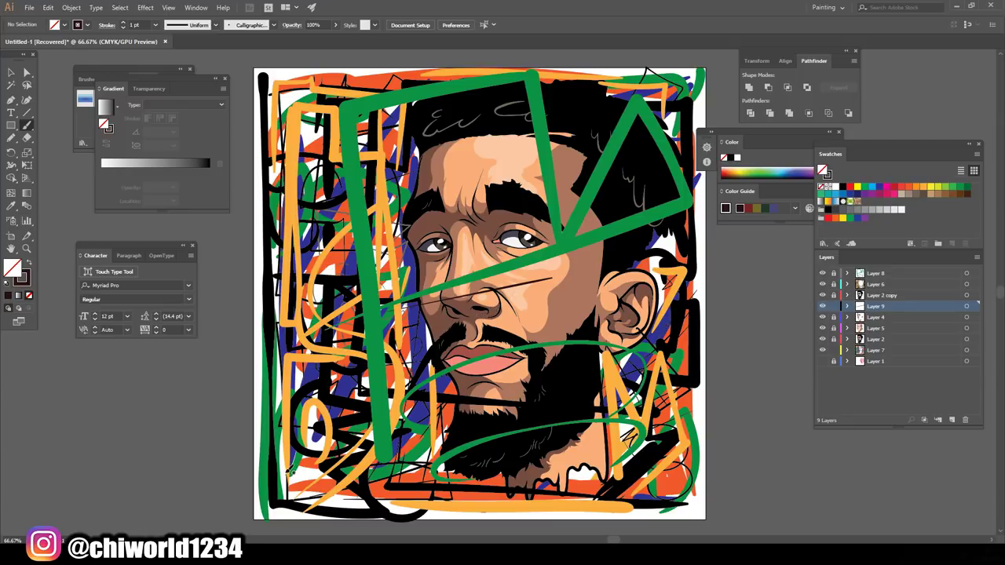
key(ctrl+z)
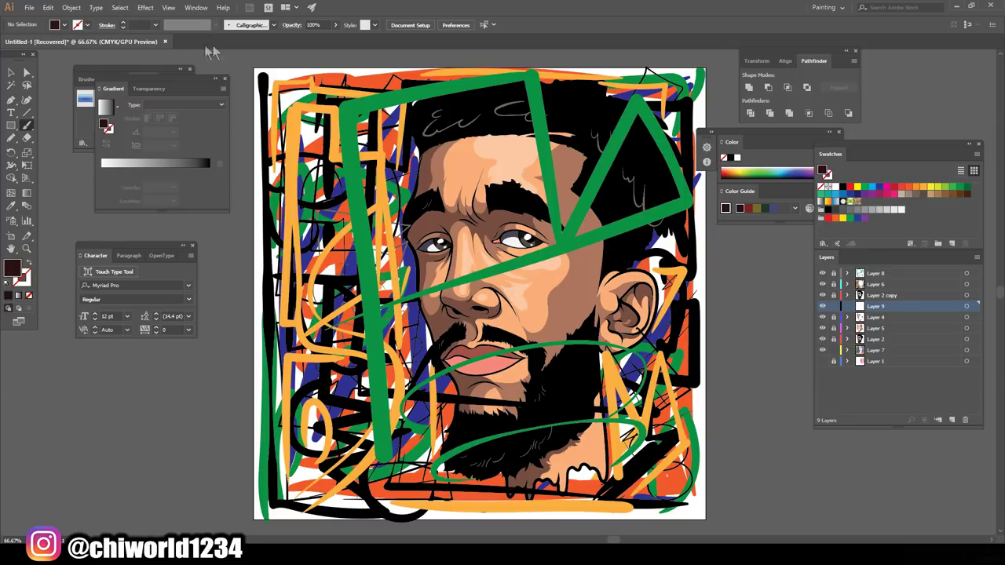
- Set the brush to 5 pt and paint dark brown lines across the face, forehead and lower face
drag(222, 213, 228, 253)
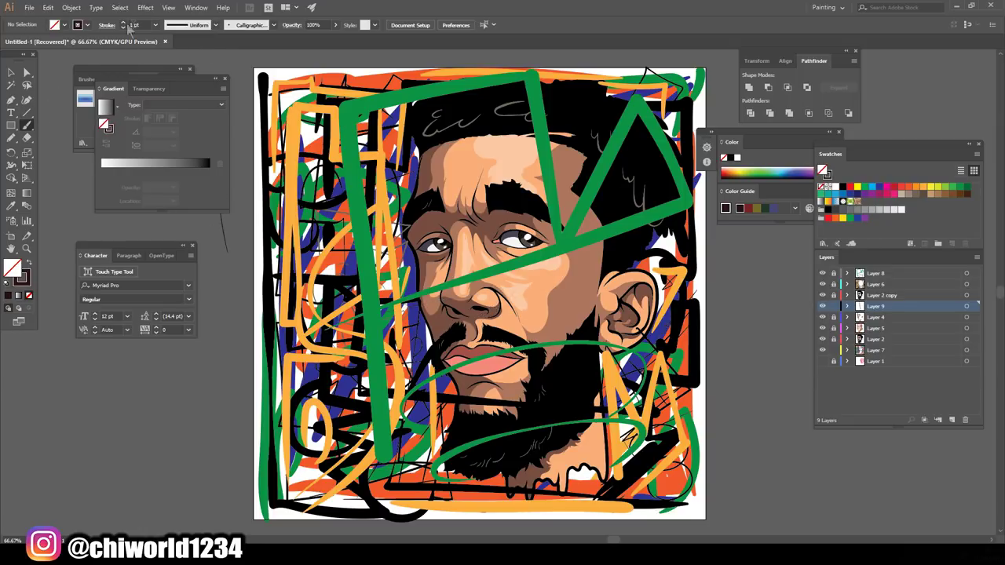
click(155, 25)
click(168, 123)
mouse_move(386, 314)
mouse_down()
mouse_move(628, 276)
mouse_move(614, 185)
mouse_move(592, 189)
mouse_move(534, 297)
mouse_move(518, 122)
mouse_up()
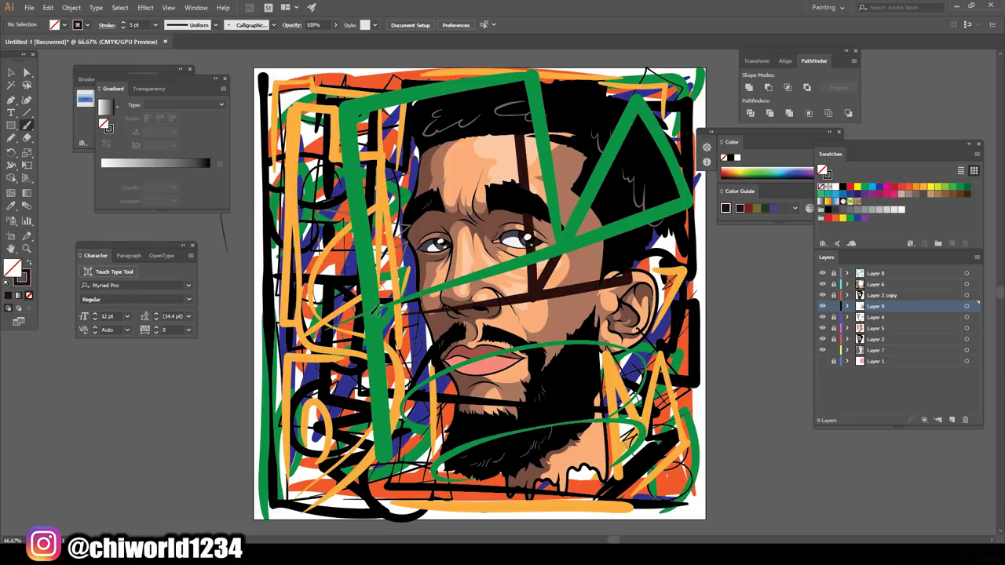
mouse_move(377, 306)
mouse_down()
mouse_move(440, 157)
mouse_move(475, 114)
mouse_up()
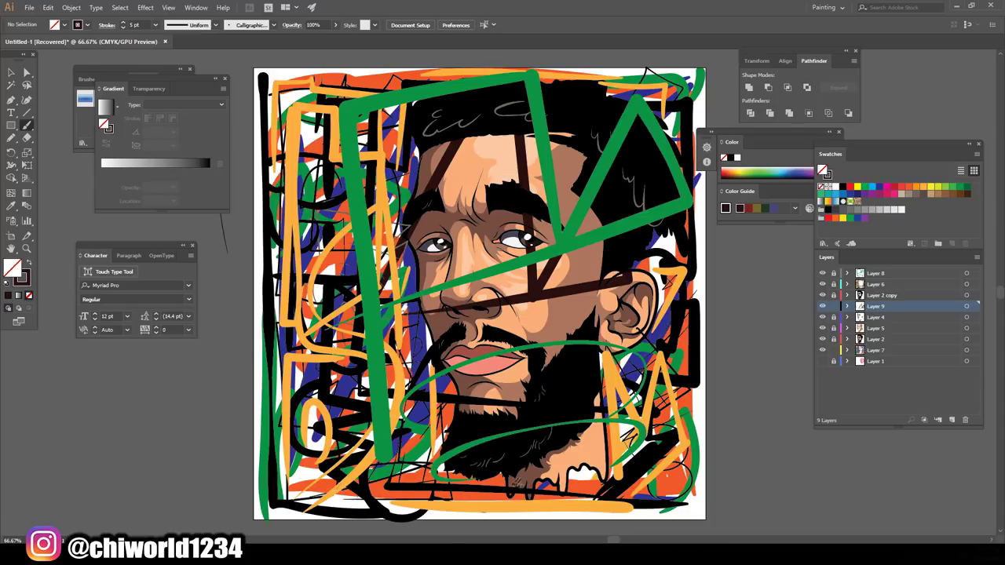
mouse_move(628, 471)
mouse_down()
mouse_move(565, 444)
mouse_move(424, 436)
mouse_move(456, 400)
mouse_move(612, 369)
mouse_up()
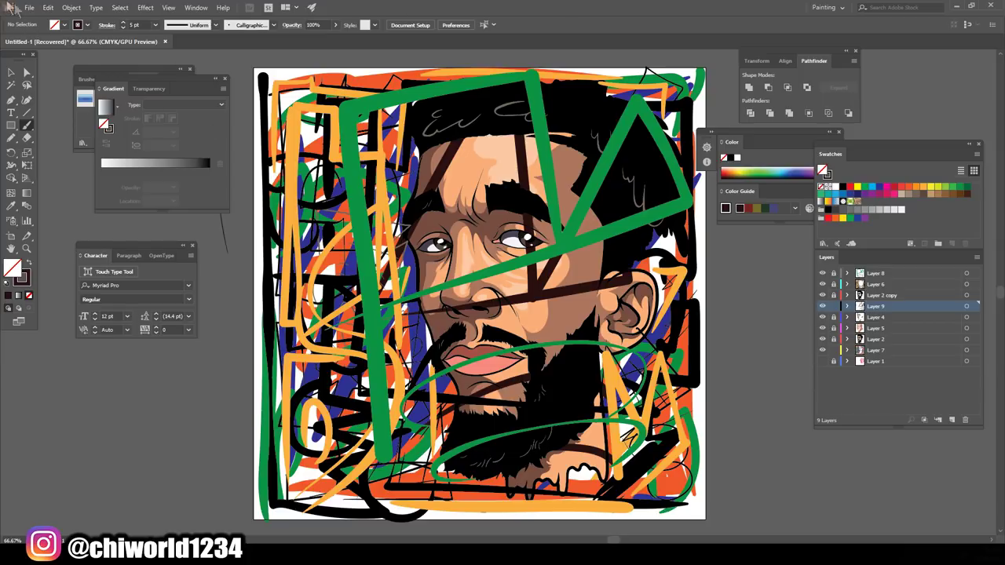
click(11, 70)
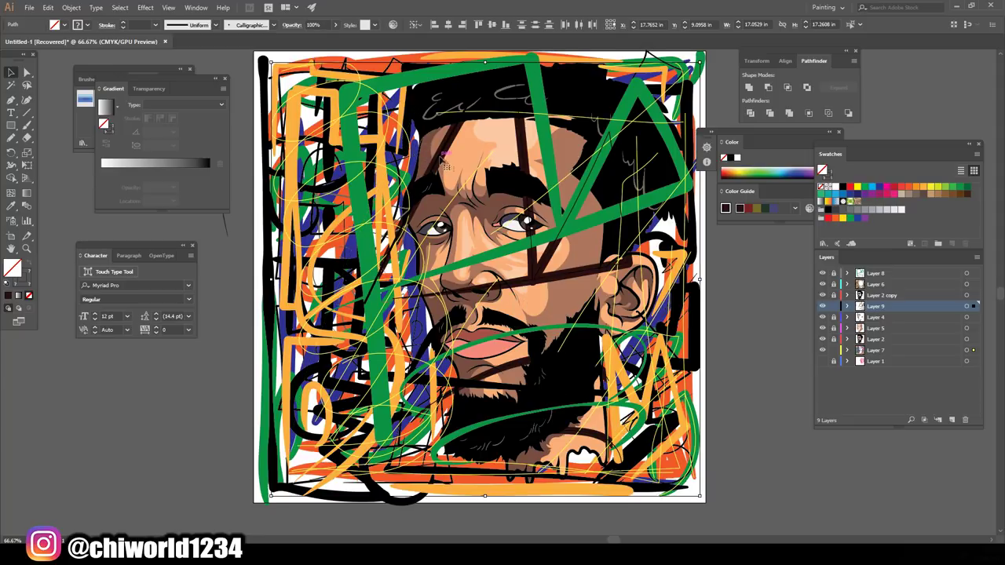
- Select the three brown face lines, lower their opacity to 52%, and deselect
click(439, 168)
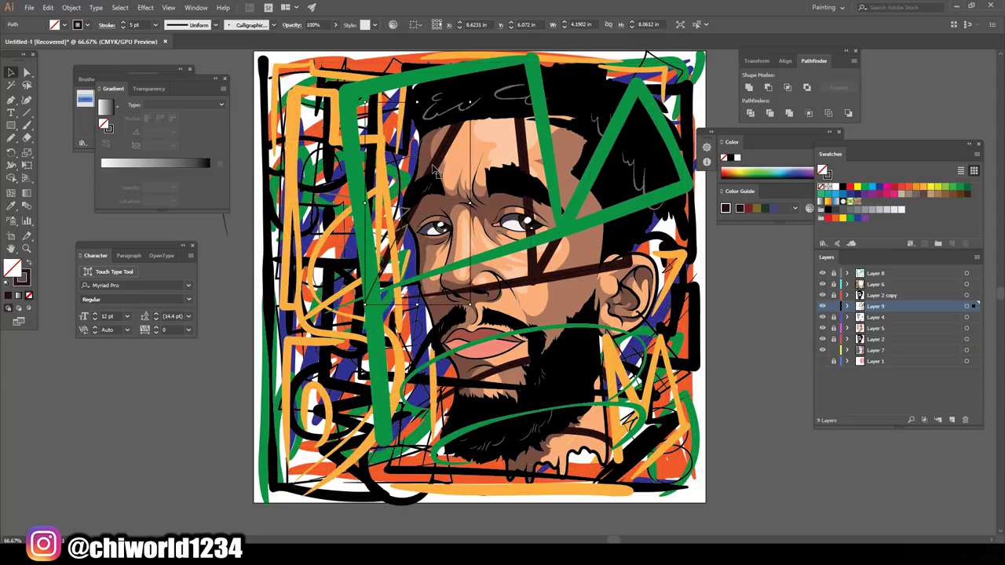
shift+click(559, 245)
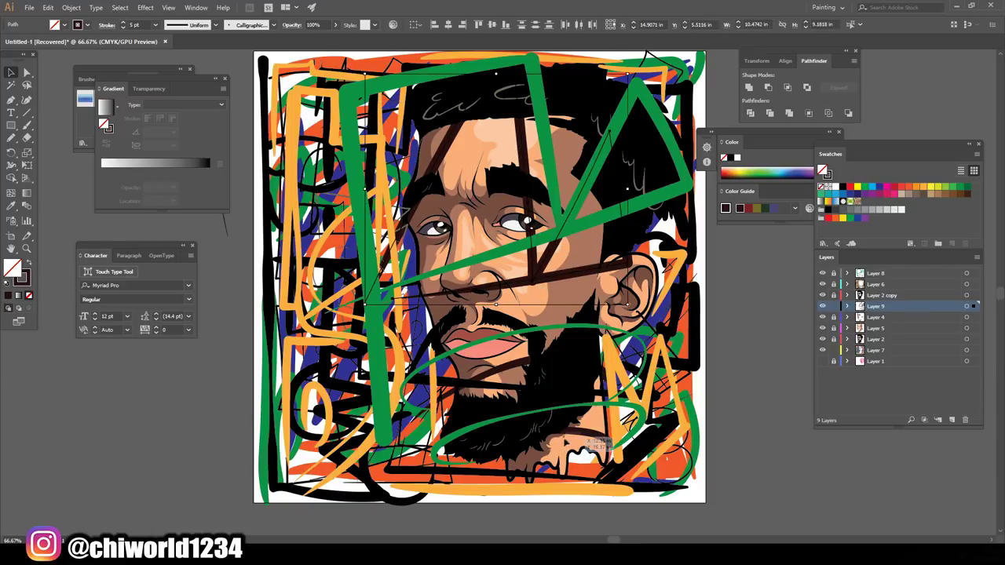
shift+click(600, 443)
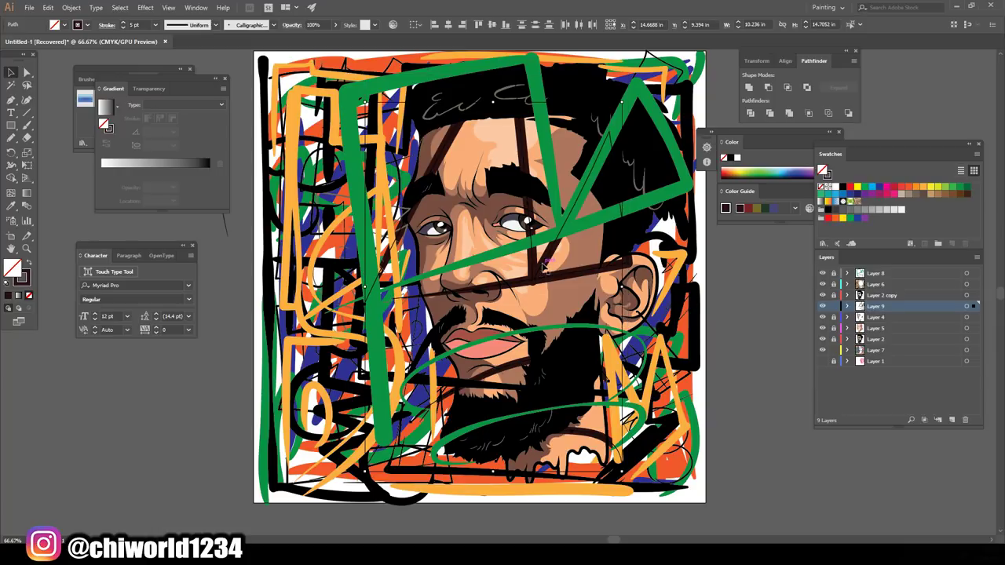
click(335, 24)
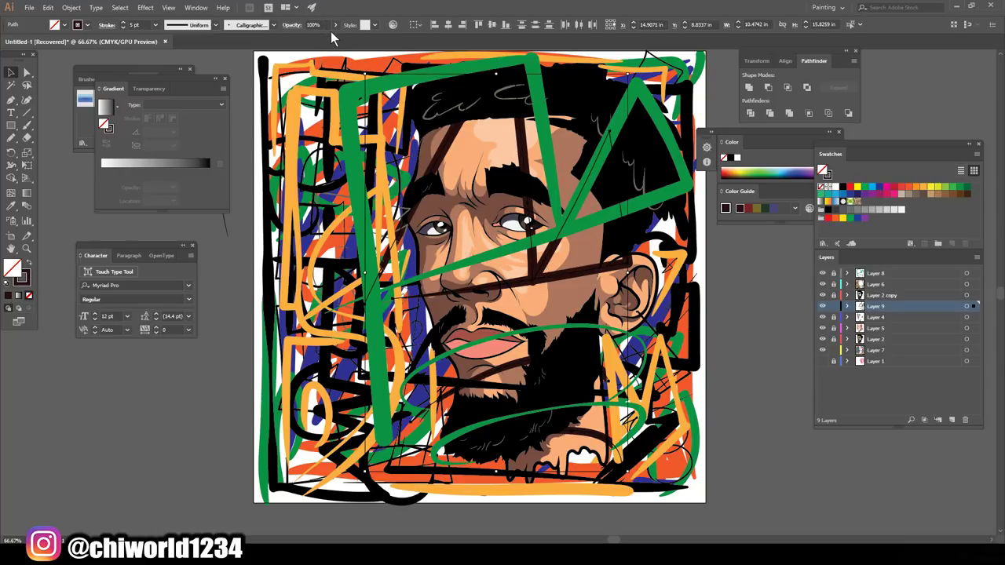
drag(337, 37, 318, 37)
click(192, 377)
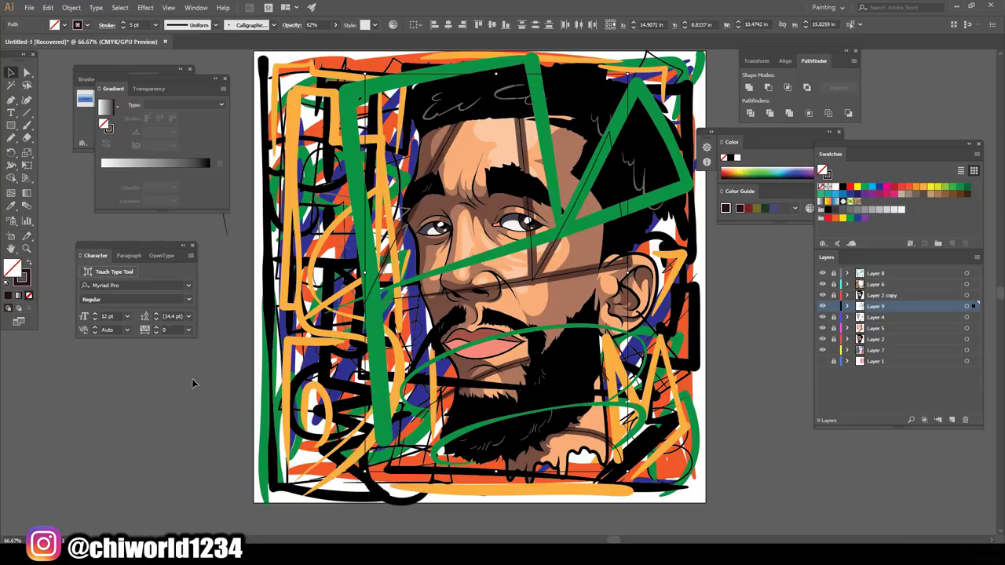